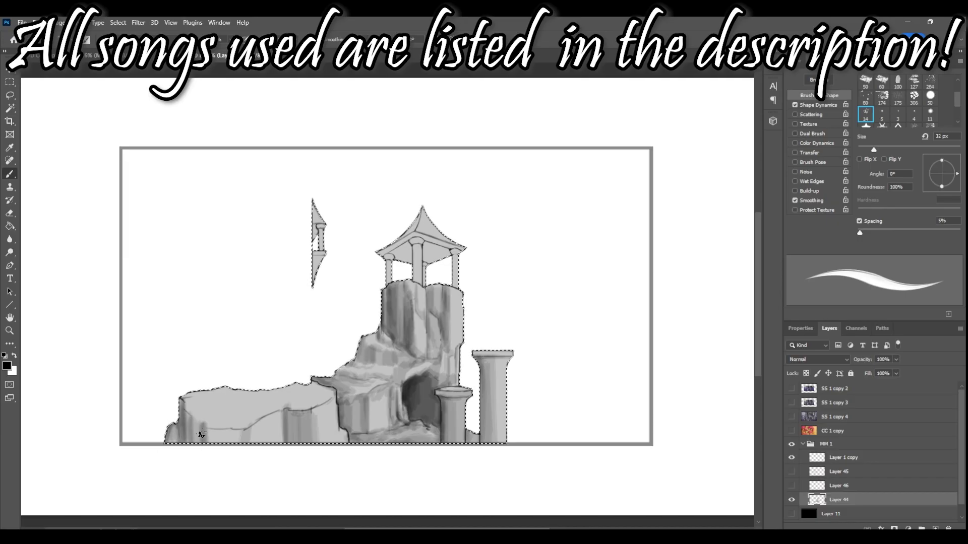
Blend the grey tones of the foreground rock and columns and shade the underside of the pavilion roof.
key(r)
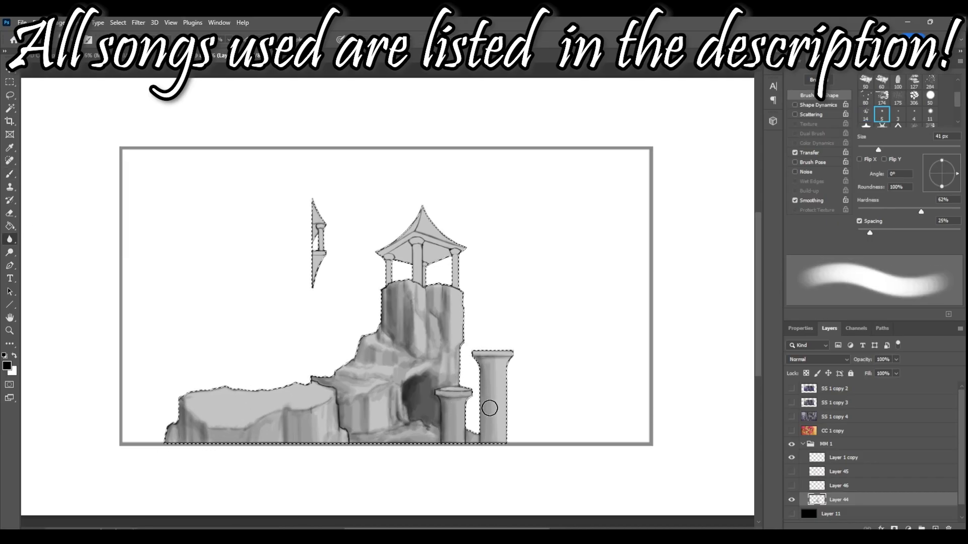
key(b)
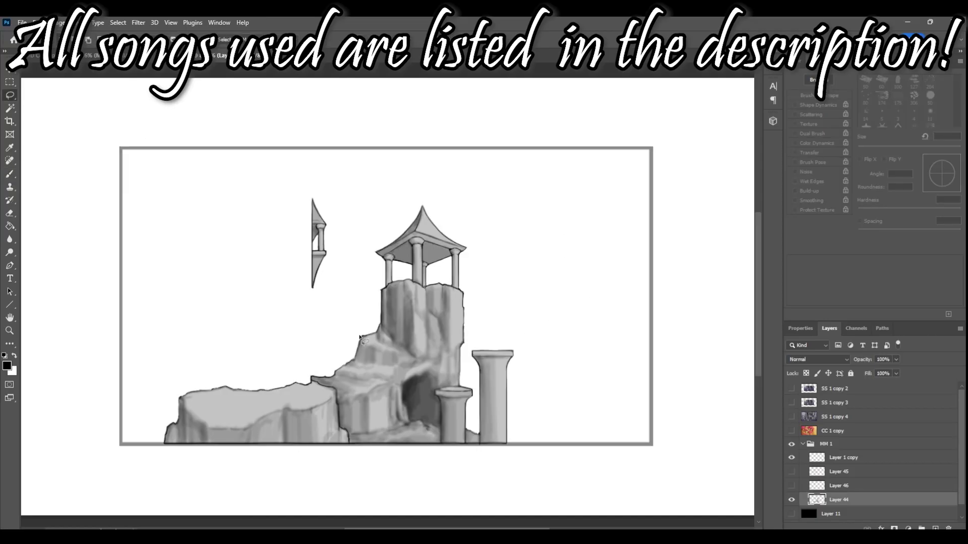
mouse_move(424, 177)
mouse_down()
mouse_move(462, 227)
mouse_move(430, 222)
mouse_move(482, 241)
mouse_up()
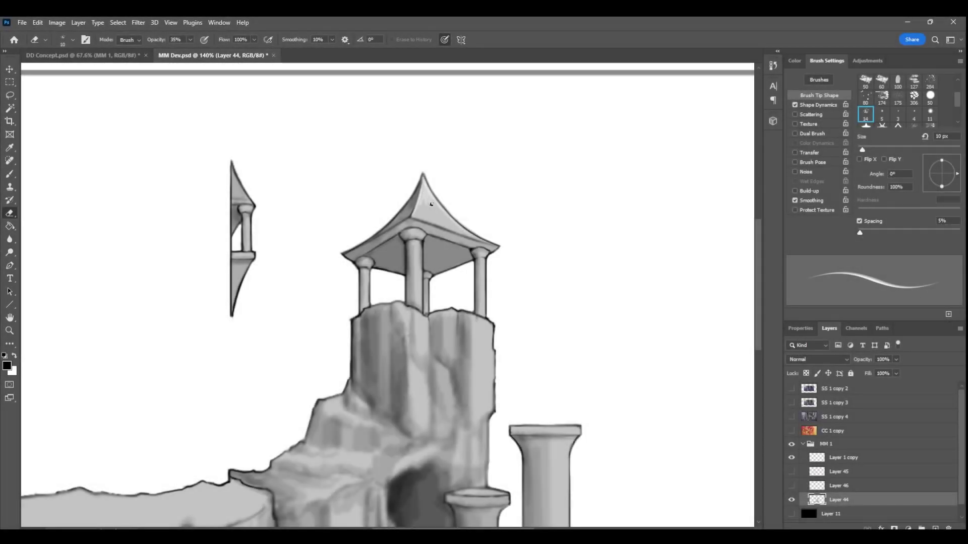
Erase soft highlights into the pavilion's roof and columns with a 10 px eraser at 35% opacity, and shade the roof's left slope.
mouse_move(419, 215)
mouse_down()
mouse_move(458, 232)
mouse_move(430, 217)
mouse_up()
drag(432, 207, 475, 248)
mouse_move(434, 234)
mouse_down()
mouse_move(490, 250)
mouse_move(482, 262)
mouse_up()
drag(482, 262, 483, 308)
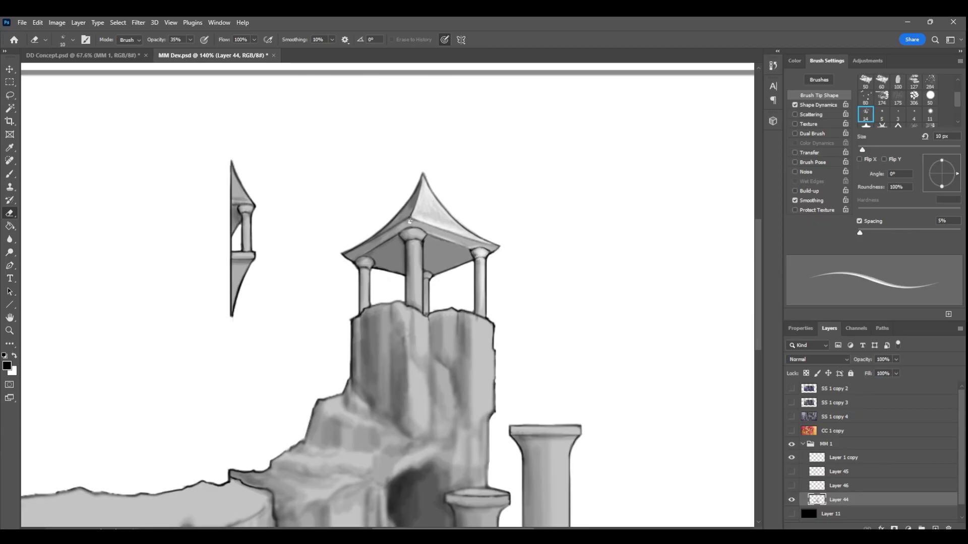
mouse_move(420, 255)
mouse_down()
mouse_move(415, 302)
mouse_move(427, 312)
mouse_up()
drag(369, 256, 365, 307)
key(b)
drag(353, 257, 412, 214)
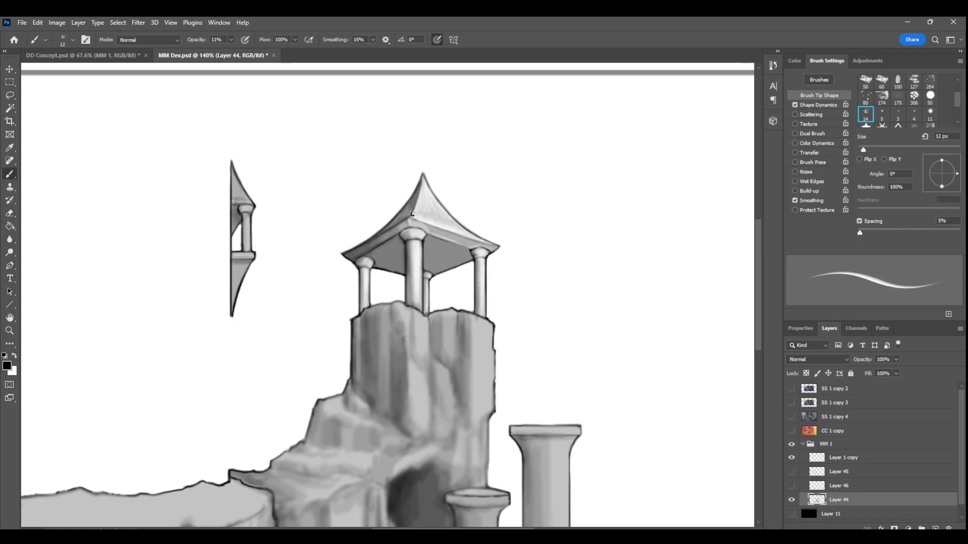
Paint dark crevices down the cliff below the pavilion with a 12 px brush, raising its opacity to 22%.
drag(395, 319, 401, 339)
drag(402, 338, 399, 382)
drag(431, 317, 440, 349)
drag(231, 40, 236, 45)
mouse_move(432, 318)
mouse_down()
mouse_move(450, 369)
mouse_move(432, 436)
mouse_up()
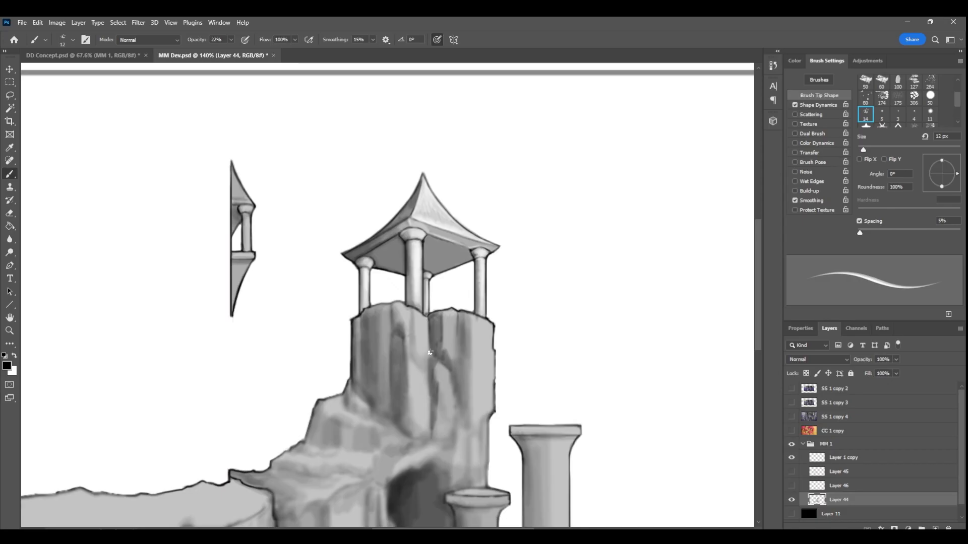
drag(409, 312, 428, 379)
drag(460, 314, 458, 379)
Erase bright vertical highlights into the cliff below the pavilion and add a dark crack between them.
scroll(458, 376, down, 1)
key(e)
mouse_move(448, 262)
mouse_down()
mouse_move(446, 295)
mouse_move(469, 319)
mouse_up()
drag(484, 267, 479, 334)
drag(484, 300, 481, 360)
drag(476, 322, 475, 371)
key(b)
mouse_move(471, 315)
mouse_down()
mouse_move(468, 333)
mouse_move(453, 298)
mouse_move(466, 377)
mouse_up()
key(e)
mouse_move(443, 312)
mouse_down()
mouse_move(453, 378)
mouse_move(448, 369)
mouse_move(434, 389)
mouse_up()
mouse_move(419, 260)
mouse_down()
mouse_move(422, 301)
mouse_move(407, 307)
mouse_move(428, 347)
mouse_move(419, 378)
mouse_up()
drag(398, 251, 405, 286)
Paint dark vertical cracks and shadows across the middle and left side of the upper cliff.
key(b)
mouse_move(451, 309)
mouse_down()
mouse_move(437, 264)
mouse_move(437, 307)
mouse_move(462, 326)
mouse_move(456, 340)
mouse_move(429, 342)
mouse_move(436, 400)
mouse_up()
mouse_move(403, 309)
mouse_down()
mouse_move(401, 352)
mouse_move(426, 388)
mouse_up()
drag(394, 281, 397, 360)
drag(380, 252, 379, 292)
drag(378, 262, 374, 352)
drag(371, 306, 360, 351)
drag(368, 268, 358, 338)
mouse_move(384, 253)
mouse_down()
mouse_move(385, 295)
mouse_move(368, 300)
mouse_up()
drag(369, 307, 379, 363)
drag(372, 284, 365, 318)
drag(460, 259, 460, 281)
scroll(467, 355, down, 1)
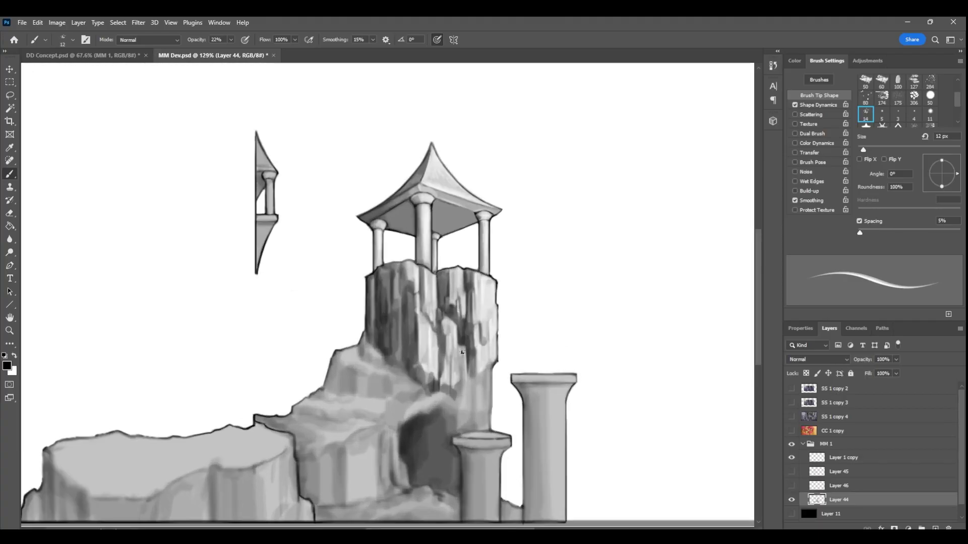
Erase light streaks into the lower part of the cliff above the cave entrance.
scroll(467, 355, down, 3)
key(e)
drag(462, 346, 467, 354)
drag(465, 370, 463, 387)
mouse_move(472, 364)
mouse_down()
mouse_move(471, 390)
mouse_move(484, 385)
mouse_up()
drag(480, 359, 476, 396)
mouse_move(423, 371)
mouse_down()
mouse_move(430, 366)
mouse_move(423, 367)
mouse_up()
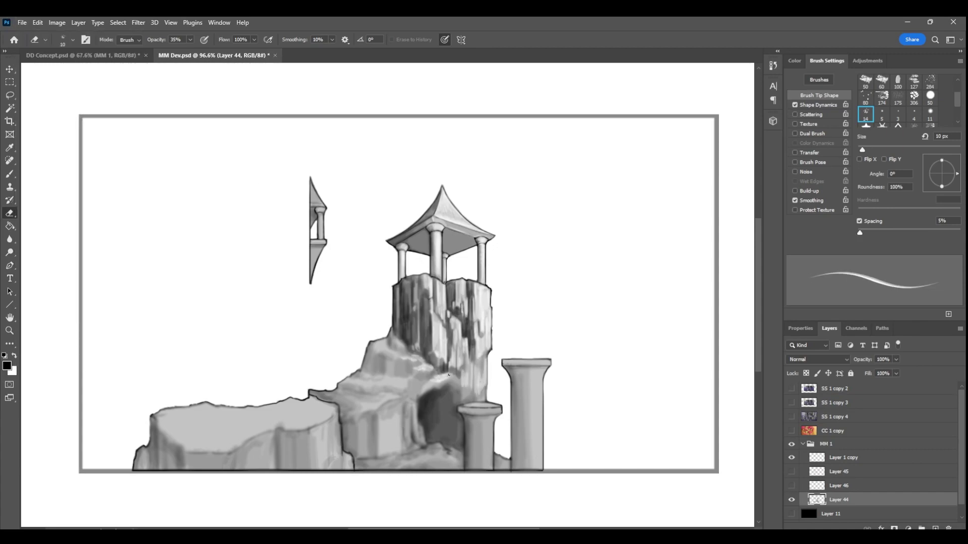
Darken the cave opening and the rock beside it, and erase bright dripping edges along its arch.
key(b)
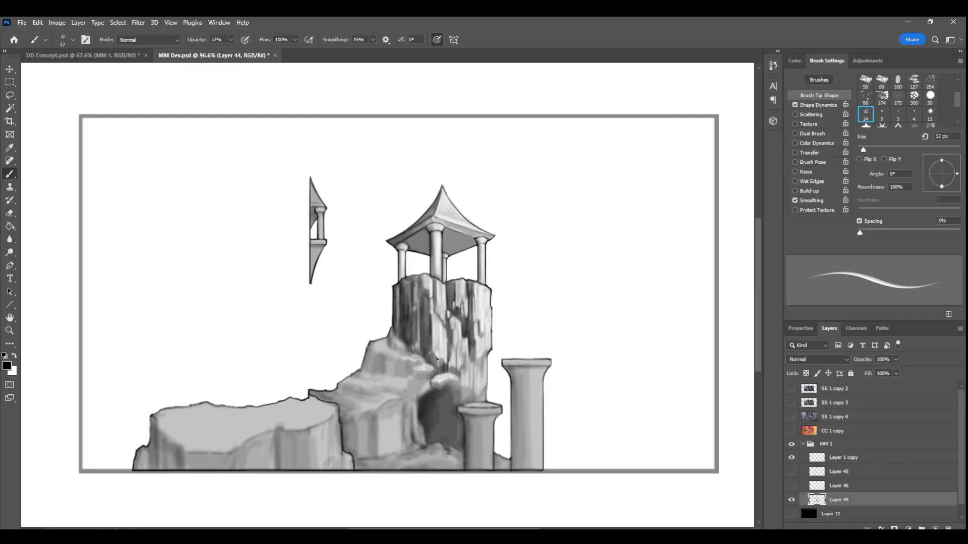
drag(453, 380, 460, 397)
drag(458, 387, 445, 416)
drag(459, 416, 460, 447)
mouse_move(449, 424)
mouse_down()
mouse_move(449, 442)
mouse_move(460, 444)
mouse_up()
mouse_move(476, 363)
mouse_down()
mouse_move(471, 399)
mouse_move(461, 399)
mouse_up()
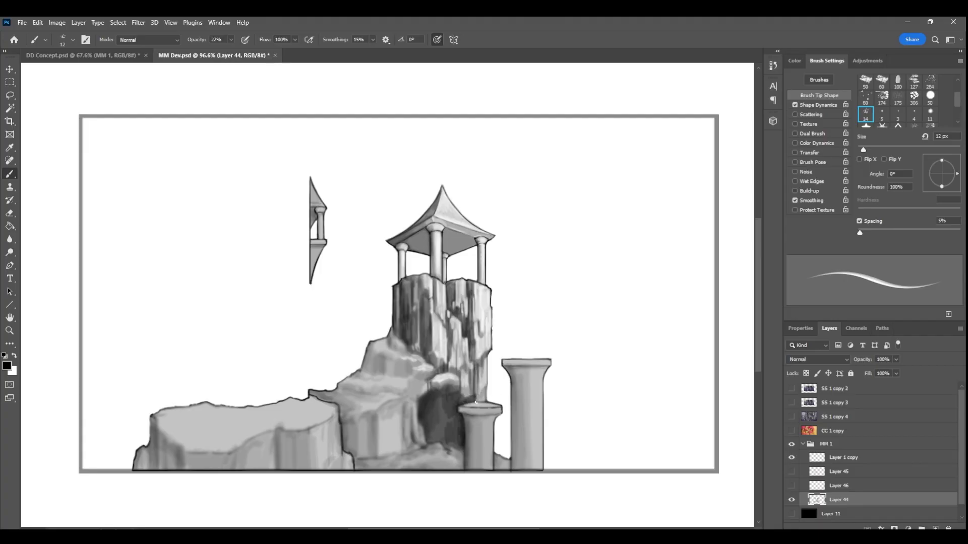
key(e)
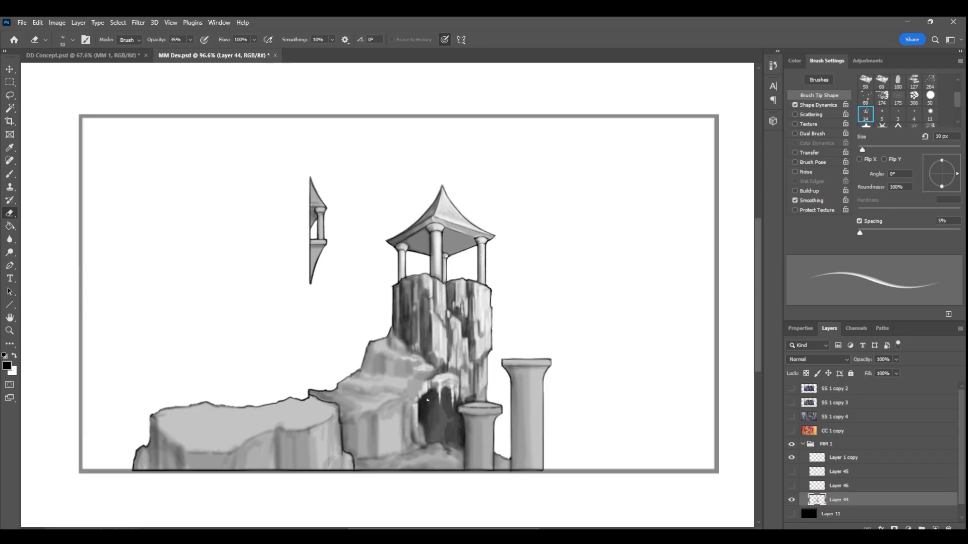
Enlarge the brush to 22 px and deepen the shadow inside the cave.
click(10, 174)
key(bracketright)
key(bracketright)
mouse_move(428, 414)
mouse_down()
mouse_move(444, 394)
mouse_move(430, 434)
mouse_move(459, 446)
mouse_up()
drag(460, 382, 467, 399)
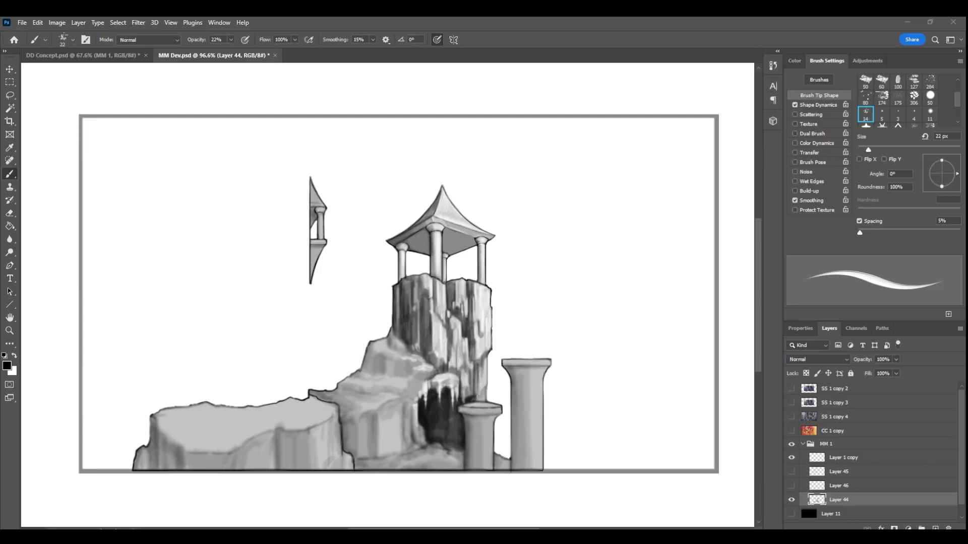
Detail the stepped ledges left of the cave with light erased faces and dark 10 px brush edges.
key(e)
mouse_move(406, 383)
mouse_down()
mouse_move(396, 419)
mouse_move(399, 405)
mouse_move(387, 413)
mouse_move(403, 408)
mouse_move(390, 397)
mouse_move(363, 406)
mouse_move(439, 371)
mouse_move(409, 380)
mouse_move(403, 430)
mouse_move(418, 406)
mouse_move(411, 374)
mouse_move(422, 361)
mouse_move(403, 378)
mouse_move(400, 356)
mouse_move(368, 371)
mouse_move(406, 354)
mouse_up()
key(b)
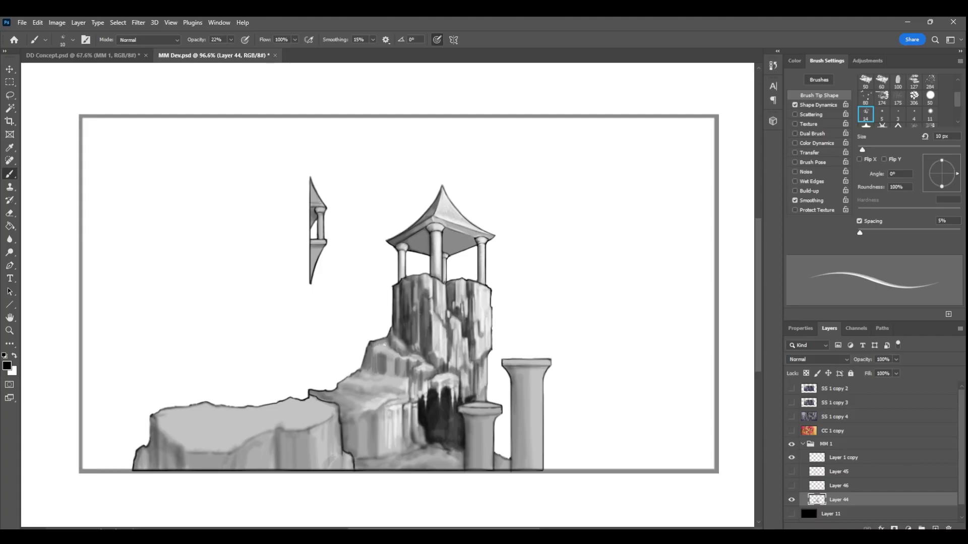
key(e)
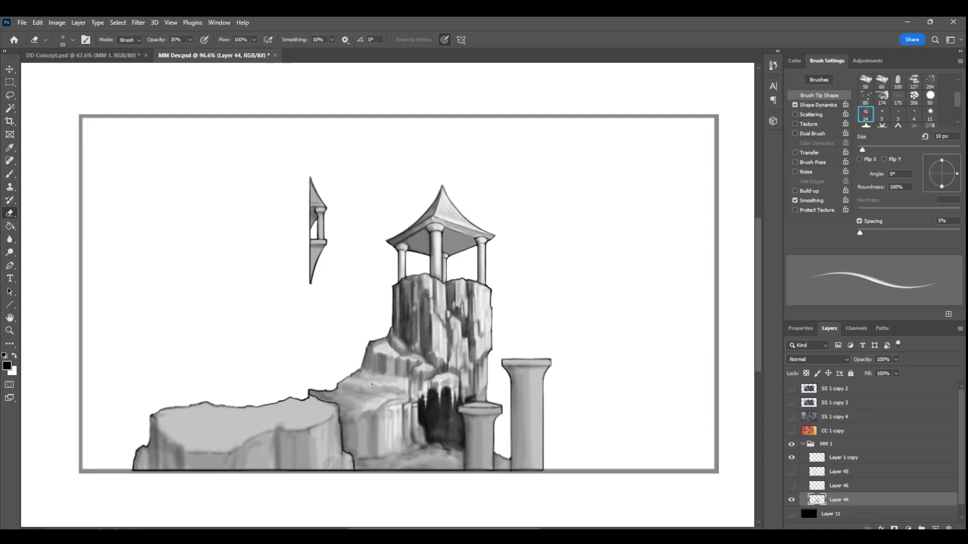
key(b)
mouse_move(403, 377)
mouse_down()
mouse_move(396, 360)
mouse_move(364, 364)
mouse_move(391, 358)
mouse_move(383, 389)
mouse_move(347, 383)
mouse_move(367, 373)
mouse_up()
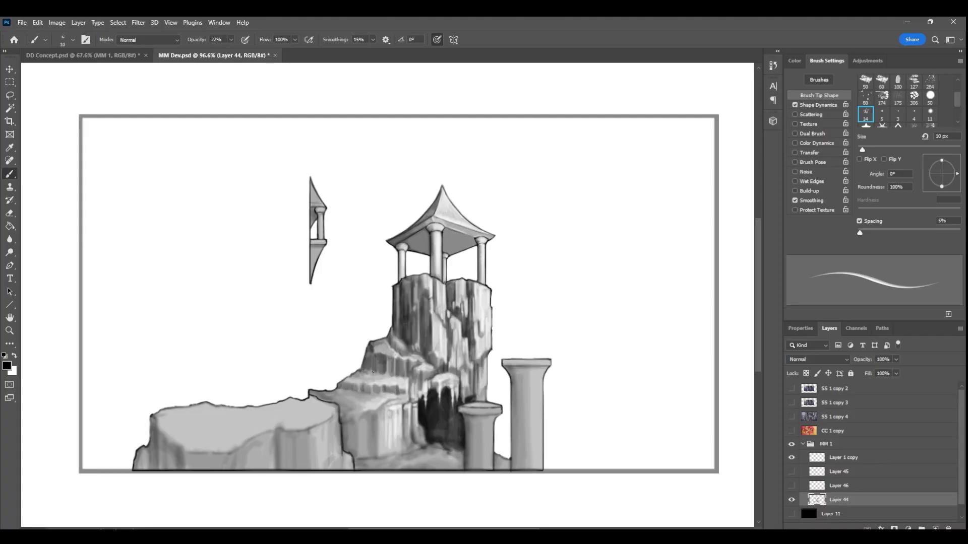
key(e)
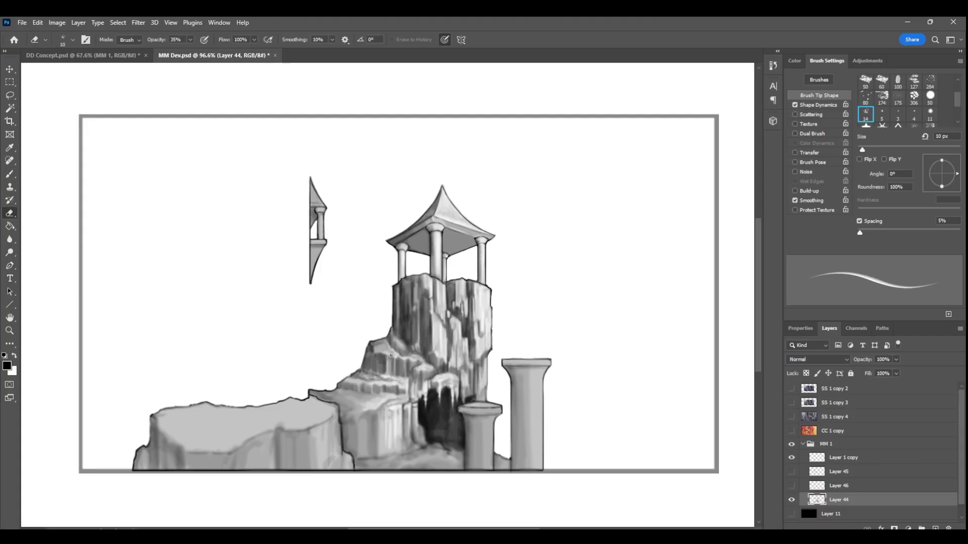
mouse_move(368, 394)
mouse_down()
mouse_move(356, 399)
mouse_move(406, 397)
mouse_move(408, 385)
mouse_move(420, 393)
mouse_up()
key(b)
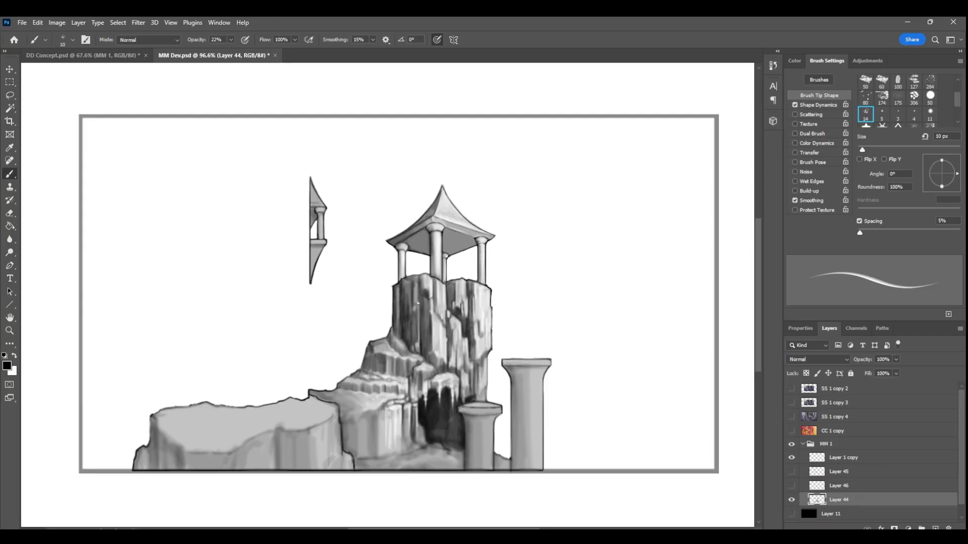
Strengthen the upper cliff's highlights with the eraser at 46% opacity and darken the cave's edges.
key(e)
key(4)
key(6)
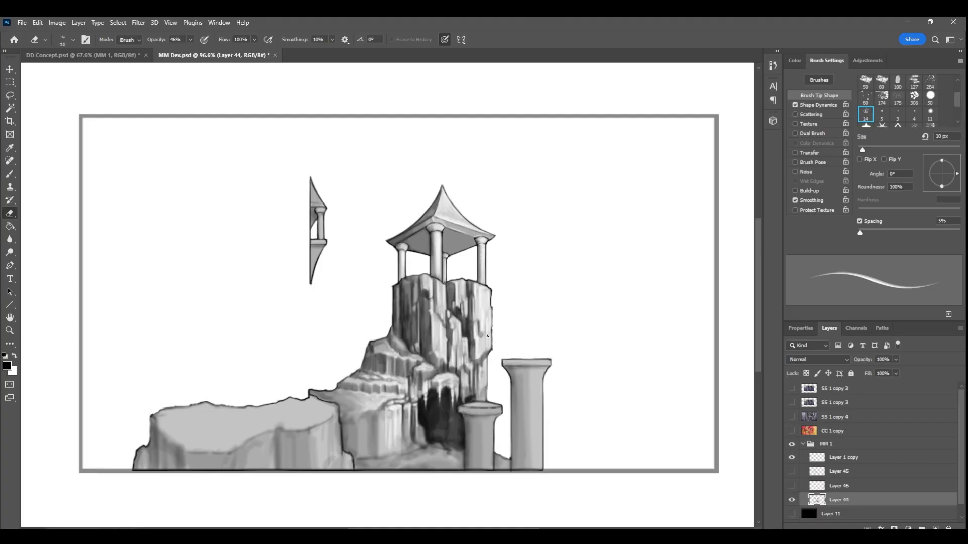
key(b)
drag(459, 399, 431, 440)
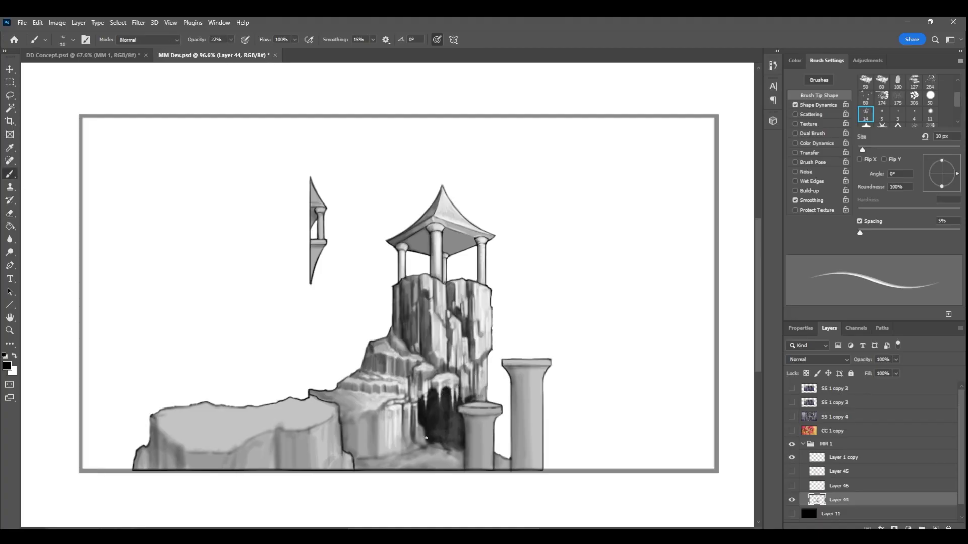
Carve light vertical columns into the lower rock wall left of the cave, alternating eraser and brush.
key(e)
mouse_move(359, 412)
mouse_down()
mouse_move(347, 417)
mouse_move(367, 451)
mouse_move(377, 417)
mouse_move(361, 435)
mouse_move(374, 457)
mouse_move(380, 430)
mouse_move(384, 455)
mouse_up()
key(b)
key(e)
key(b)
key(e)
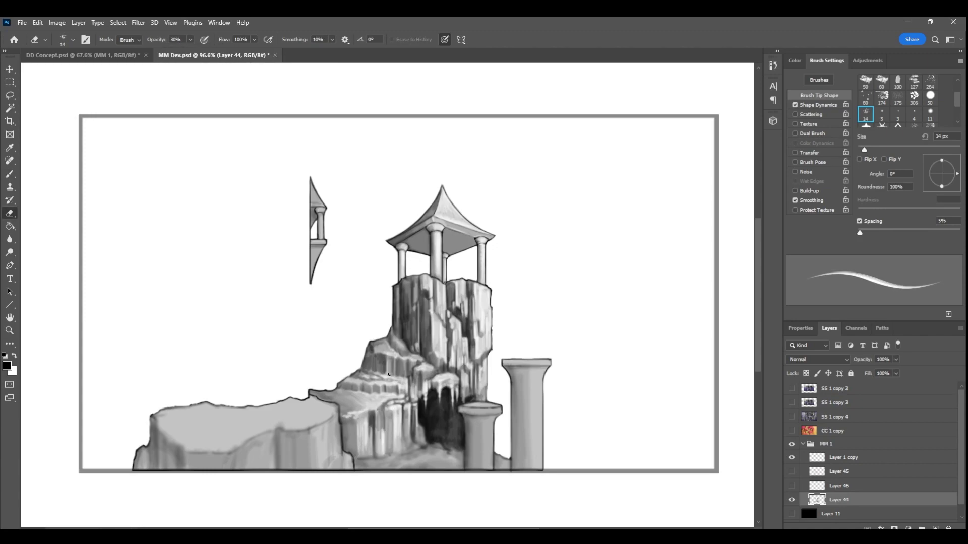
Refine the lower rock wall left of the cave with 14 px eraser highlights and dark vertical cracks.
drag(413, 418, 412, 449)
drag(412, 433, 410, 450)
key(b)
drag(371, 409, 380, 456)
mouse_move(380, 410)
mouse_down()
mouse_move(367, 398)
mouse_move(330, 394)
mouse_move(373, 410)
mouse_move(332, 393)
mouse_move(359, 383)
mouse_move(373, 345)
mouse_move(382, 364)
mouse_move(405, 369)
mouse_move(400, 398)
mouse_move(419, 433)
mouse_move(406, 419)
mouse_move(352, 433)
mouse_move(340, 421)
mouse_up()
key(e)
key(b)
key(e)
key(b)
key(e)
Lighten the ground in front of the cave and paint soft dark ripples across it.
mouse_move(426, 434)
mouse_down()
mouse_move(444, 454)
mouse_move(439, 464)
mouse_move(440, 441)
mouse_move(500, 460)
mouse_up()
mouse_move(500, 461)
mouse_down()
mouse_move(359, 464)
mouse_move(435, 468)
mouse_up()
click(10, 240)
key(b)
drag(425, 455, 448, 456)
drag(400, 462, 378, 469)
mouse_move(378, 469)
mouse_down()
mouse_move(362, 459)
mouse_move(458, 446)
mouse_up()
key(e)
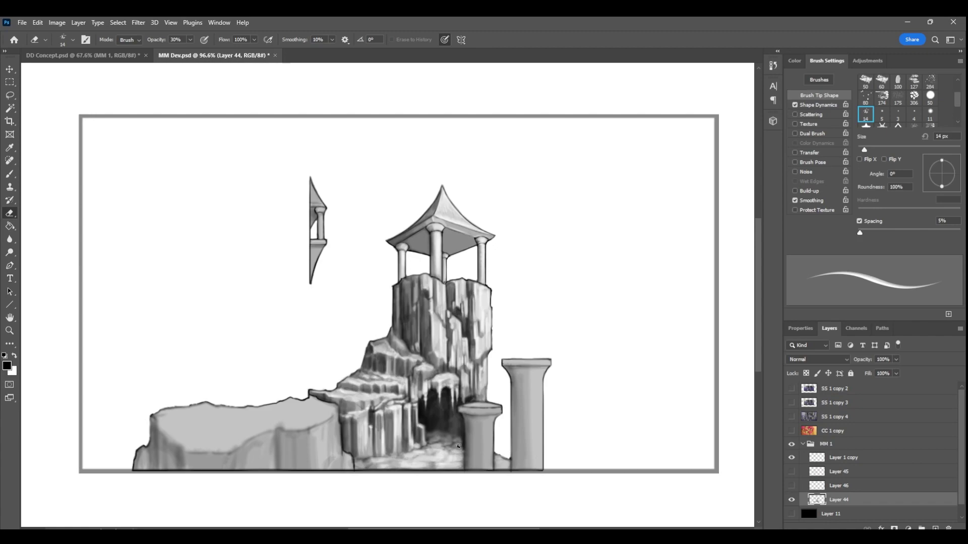
Add vertical highlights and dark cracks to the right end of the foreground rock.
mouse_move(330, 411)
mouse_down()
mouse_move(302, 411)
mouse_move(282, 426)
mouse_move(310, 426)
mouse_move(324, 459)
mouse_up()
drag(335, 419, 334, 416)
mouse_move(345, 470)
mouse_down()
mouse_move(311, 428)
mouse_move(302, 454)
mouse_move(293, 443)
mouse_move(333, 427)
mouse_move(334, 438)
mouse_up()
drag(295, 430, 286, 468)
key(b)
drag(331, 421, 331, 459)
drag(335, 419, 327, 468)
drag(308, 430, 303, 472)
mouse_move(306, 429)
mouse_down()
mouse_move(303, 472)
mouse_move(325, 435)
mouse_move(313, 470)
mouse_up()
Check the drawing against the black Layer 11 by briefly switching its visibility.
key(x)
click(15, 356)
click(791, 515)
click(791, 514)
Shade the right end and top surface of the foreground rock with a 14 px brush at 16% opacity.
drag(328, 422, 328, 446)
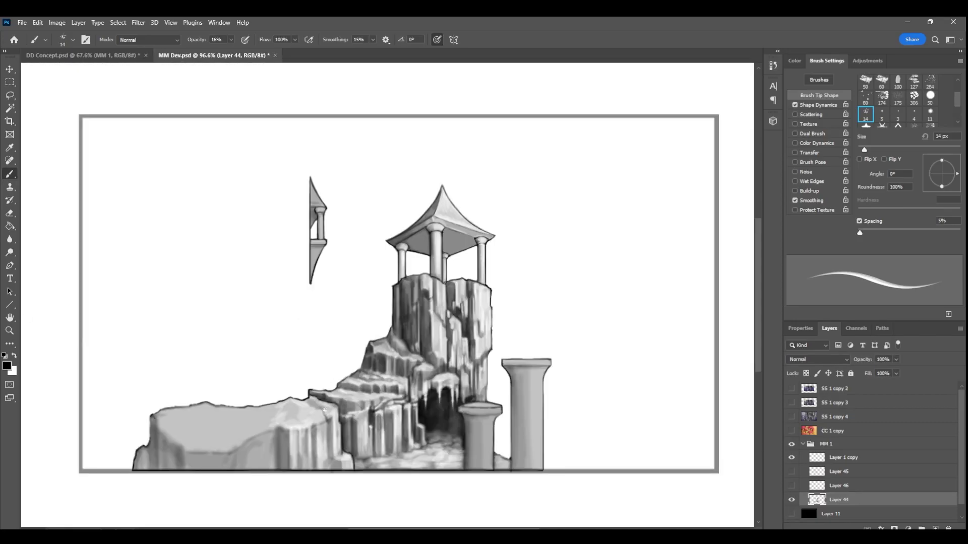
key(e)
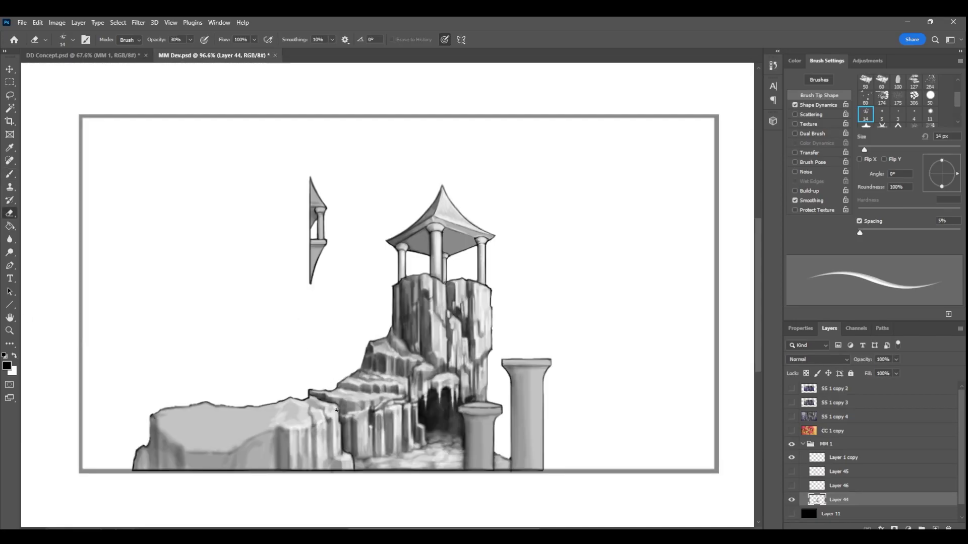
key(b)
drag(304, 430, 304, 468)
drag(301, 404, 278, 429)
Erase light facets and streaks across the foreground rock's top surface and middle face.
click(10, 213)
drag(219, 408, 234, 438)
drag(233, 431, 191, 449)
drag(258, 410, 227, 448)
drag(208, 410, 223, 423)
mouse_move(267, 408)
mouse_down()
mouse_move(246, 431)
mouse_move(239, 416)
mouse_up()
mouse_move(259, 422)
mouse_down()
mouse_move(236, 441)
mouse_move(263, 459)
mouse_up()
mouse_move(261, 435)
mouse_down()
mouse_move(265, 469)
mouse_move(276, 469)
mouse_move(234, 469)
mouse_up()
mouse_move(246, 442)
mouse_down()
mouse_move(240, 469)
mouse_move(248, 470)
mouse_up()
drag(231, 442, 223, 455)
Paint dark vertical cracks and shadows along the front face and left edge of the foreground rock.
key(b)
mouse_move(283, 430)
mouse_down()
mouse_move(284, 468)
mouse_move(269, 469)
mouse_up()
drag(256, 437, 256, 470)
mouse_move(312, 429)
mouse_down()
mouse_move(312, 469)
mouse_move(335, 469)
mouse_up()
mouse_move(225, 453)
mouse_down()
mouse_move(224, 472)
mouse_move(196, 471)
mouse_up()
mouse_move(171, 444)
mouse_down()
mouse_move(177, 469)
mouse_move(151, 444)
mouse_move(284, 443)
mouse_move(332, 398)
mouse_move(207, 418)
mouse_move(290, 411)
mouse_move(167, 433)
mouse_move(172, 453)
mouse_move(188, 427)
mouse_move(166, 434)
mouse_up()
Clean up the foreground rock's upper outline with a hard 5 px eraser and shade its top facets and front face.
key(e)
key(bracketright)
key(bracketright)
click(881, 113)
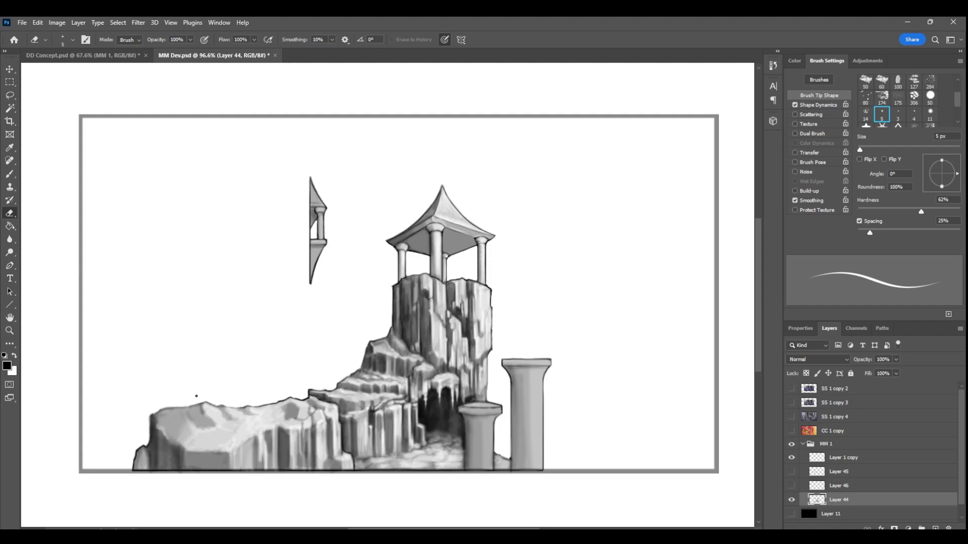
key(b)
drag(188, 420, 205, 398)
mouse_move(232, 434)
mouse_down()
mouse_move(205, 462)
mouse_move(228, 452)
mouse_move(260, 461)
mouse_up()
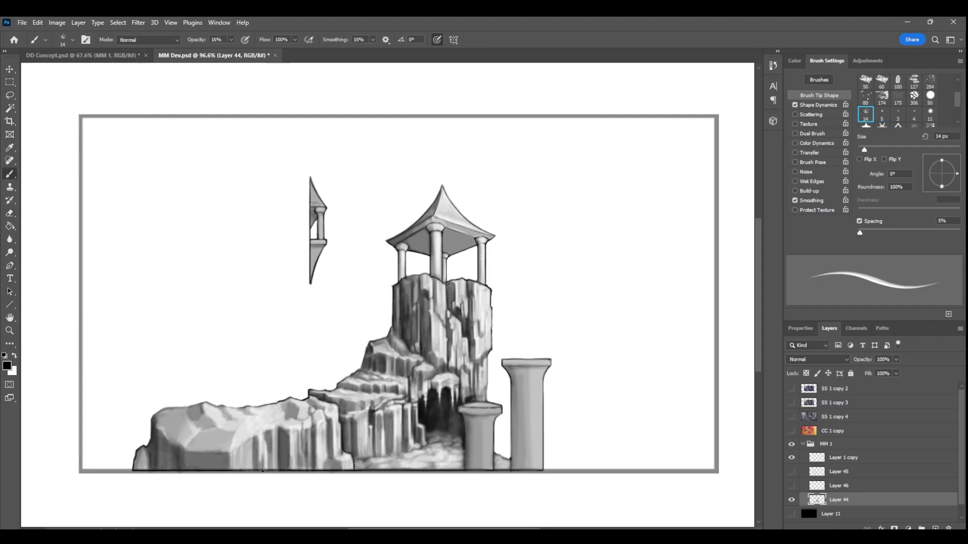
Shade the foreground rock's front face and erase light vertical streaks down it with the textured brush tip at 19 px.
mouse_move(184, 421)
mouse_down()
mouse_move(160, 437)
mouse_move(177, 416)
mouse_move(222, 450)
mouse_move(215, 471)
mouse_up()
click(9, 213)
click(866, 114)
key(bracketright)
drag(197, 452, 197, 471)
drag(245, 439, 245, 471)
drag(277, 431, 277, 468)
Paint vertical shadows down the middle of the foreground rock's front face.
click(190, 40)
drag(187, 53, 203, 53)
click(10, 174)
drag(245, 443, 239, 470)
drag(253, 419, 268, 468)
Erase light facets on the foreground rock's upper left and streaks down its left front face, finishing at 14% eraser opacity.
click(10, 213)
click(190, 40)
drag(190, 51, 185, 52)
drag(216, 469, 224, 437)
click(190, 40)
drag(190, 53, 182, 53)
drag(190, 410, 179, 424)
drag(165, 416, 182, 444)
drag(198, 452, 198, 471)
mouse_move(161, 424)
mouse_down()
mouse_move(161, 471)
mouse_move(146, 459)
mouse_move(197, 466)
mouse_up()
drag(185, 451, 185, 469)
Lighten the ground around the column bases and erase highlights on both columns' caps and shafts at 26% and 19% opacity.
drag(328, 463, 336, 469)
drag(429, 463, 436, 467)
drag(497, 456, 502, 465)
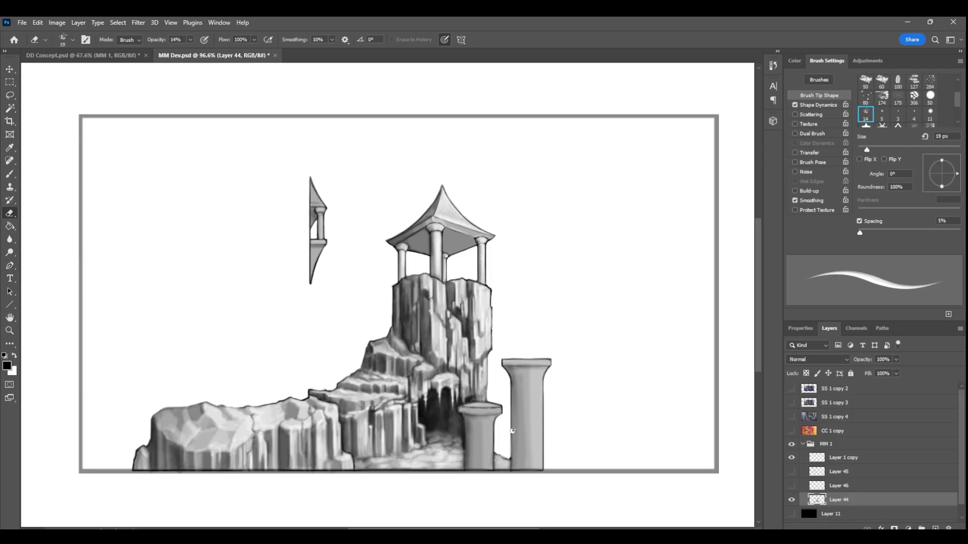
mouse_move(463, 407)
mouse_down()
mouse_move(496, 405)
mouse_move(498, 414)
mouse_up()
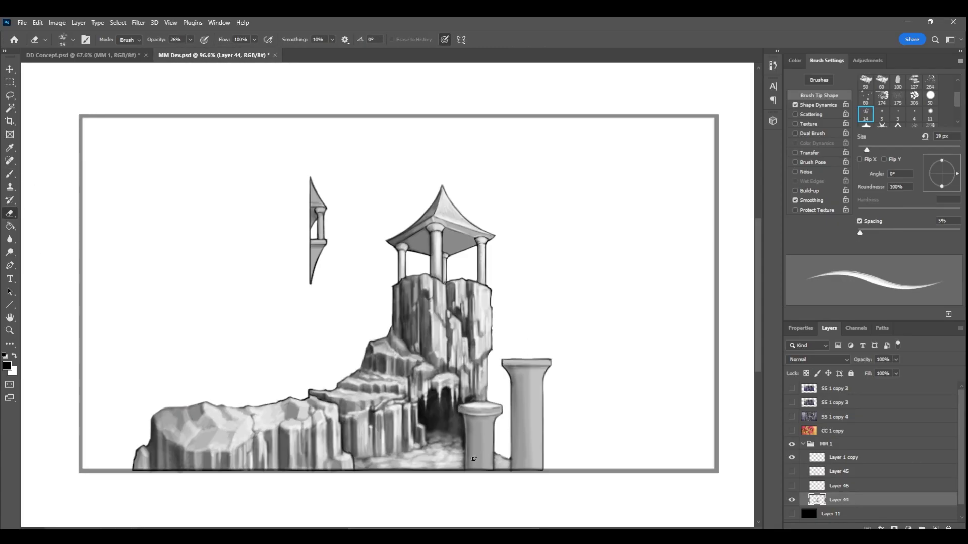
key(1)
key(9)
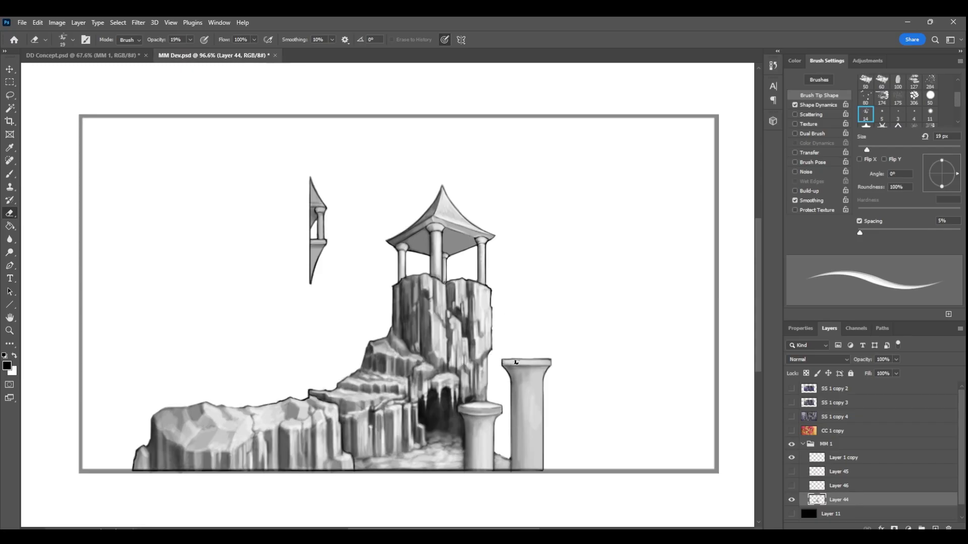
Outline the short column's shaft and cap with a 3 px brush in black.
key(r)
key(b)
scroll(501, 470, up, 5)
click(897, 115)
drag(432, 367, 442, 469)
drag(490, 393, 503, 377)
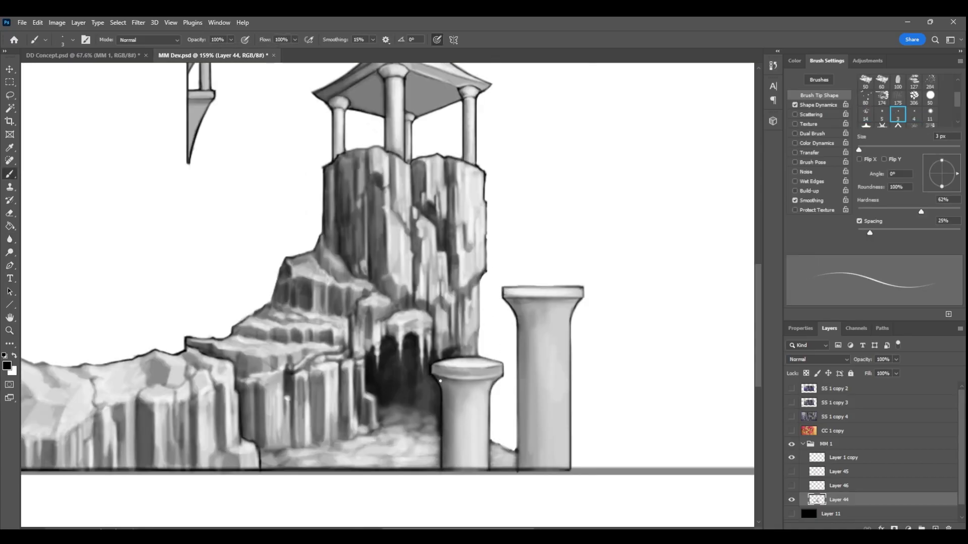
Reinforce the dark outlines of the cliff, its stepped left slope and the foreground rock's upper edge.
drag(486, 177, 480, 326)
mouse_move(324, 228)
mouse_down()
mouse_move(271, 304)
mouse_move(232, 333)
mouse_up()
drag(401, 528, 366, 528)
drag(392, 338, 361, 337)
mouse_move(108, 379)
mouse_down()
mouse_move(96, 427)
mouse_move(113, 374)
mouse_move(130, 367)
mouse_move(352, 355)
mouse_up()
Reinforce the dark vertical outlines of the two columns with the 3 px brush.
scroll(419, 383, down, 5)
scroll(575, 373, up, 2)
drag(540, 380, 530, 455)
drag(551, 350, 551, 458)
drag(591, 336, 591, 457)
scroll(599, 457, down, 3)
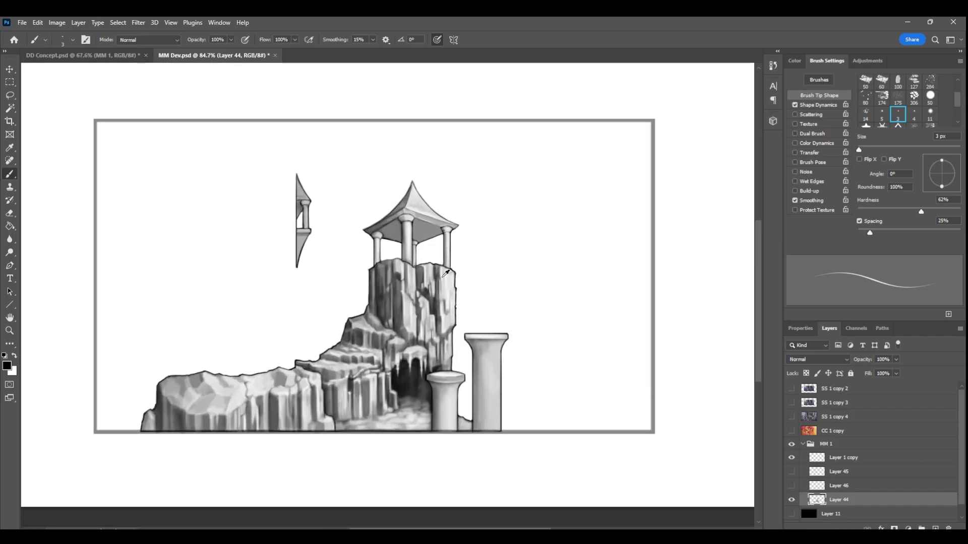
Erase highlights on the small half-pavilion's column and lower bracket with a 10 px eraser at 38% opacity.
scroll(328, 240, up, 2)
key(e)
drag(328, 241, 317, 283)
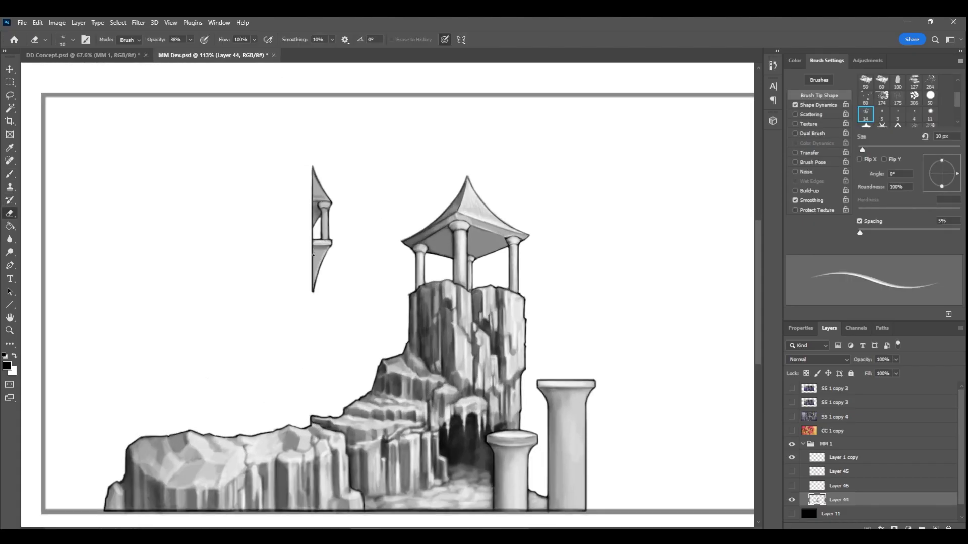
drag(321, 204, 323, 237)
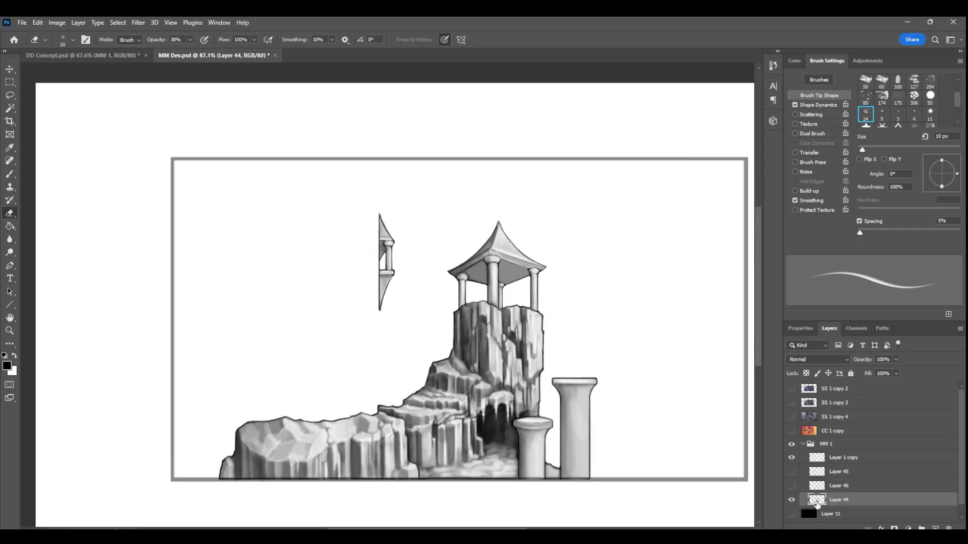
Select the drawing's silhouette by inverting a Magic Wand selection and fill it with dark grey on a new layer.
key(w)
key(ctrl+shift+i)
click(491, 39)
click(905, 518)
click(9, 227)
click(7, 366)
click(902, 331)
click(525, 362)
key(l)
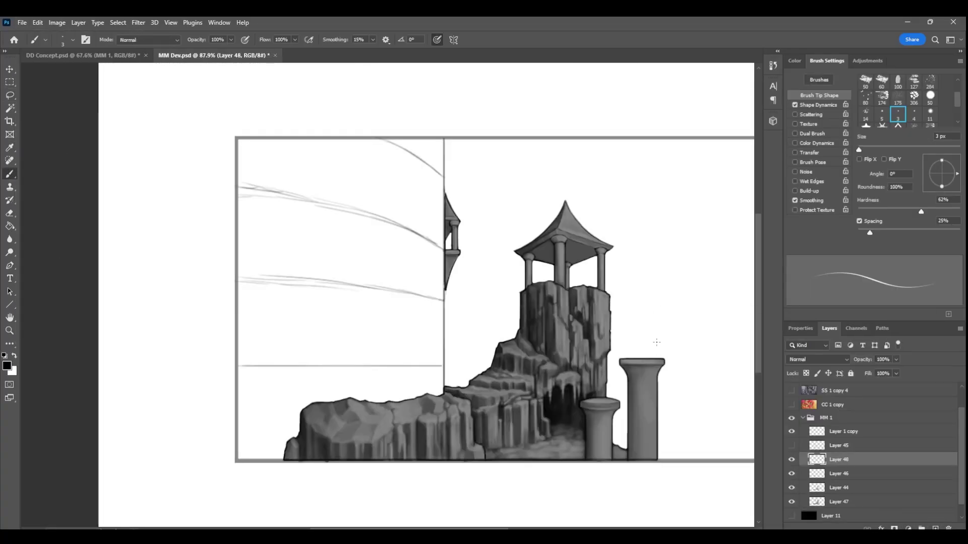
Lower the opacity of the Layer 46 sketch and draw the large tower's straight rectangular outline on Layer 48.
click(841, 474)
drag(896, 360, 862, 372)
click(842, 461)
key(bracketright)
drag(444, 138, 448, 398)
drag(237, 139, 444, 139)
mouse_move(237, 138)
mouse_down()
mouse_move(253, 449)
mouse_move(238, 460)
mouse_up()
drag(238, 461, 402, 459)
key(ctrl+z)
drag(445, 397, 331, 460)
drag(238, 460, 331, 459)
Move Layer 48 beneath Layer 47 and trace the tower's horizontal line and lower curve from the sketch.
drag(851, 459, 854, 508)
scroll(443, 343, up, 4)
mouse_move(126, 378)
mouse_down()
mouse_move(353, 415)
mouse_move(446, 398)
mouse_up()
mouse_move(126, 238)
mouse_down()
mouse_move(233, 236)
mouse_move(445, 279)
mouse_up()
drag(157, 236, 384, 263)
drag(126, 407, 229, 403)
key(ctrl+z)
key(ctrl+space)
drag(433, 372, 385, 434)
drag(344, 384, 435, 378)
drag(344, 384, 436, 380)
key(ctrl+space)
drag(432, 416, 477, 398)
Erase the rough strokes below the tower's horizontal line with a 12 px eraser and redraw the band's lower edge.
key(e)
drag(859, 150, 863, 150)
drag(137, 314, 298, 311)
drag(324, 304, 430, 298)
mouse_move(275, 315)
mouse_down()
mouse_move(361, 301)
mouse_move(382, 309)
mouse_move(381, 287)
mouse_move(437, 299)
mouse_up()
key(b)
mouse_move(146, 312)
mouse_down()
mouse_move(347, 306)
mouse_move(303, 308)
mouse_move(441, 299)
mouse_up()
Divide the tower's straight band into stone blocks with vertical joints that get closer together towards its right edge.
drag(188, 283, 187, 312)
drag(242, 283, 242, 310)
drag(295, 284, 295, 308)
drag(342, 282, 342, 307)
mouse_move(382, 283)
mouse_down()
mouse_move(382, 304)
mouse_move(410, 302)
mouse_up()
drag(432, 284, 433, 300)
drag(186, 284, 189, 284)
drag(186, 311, 162, 361)
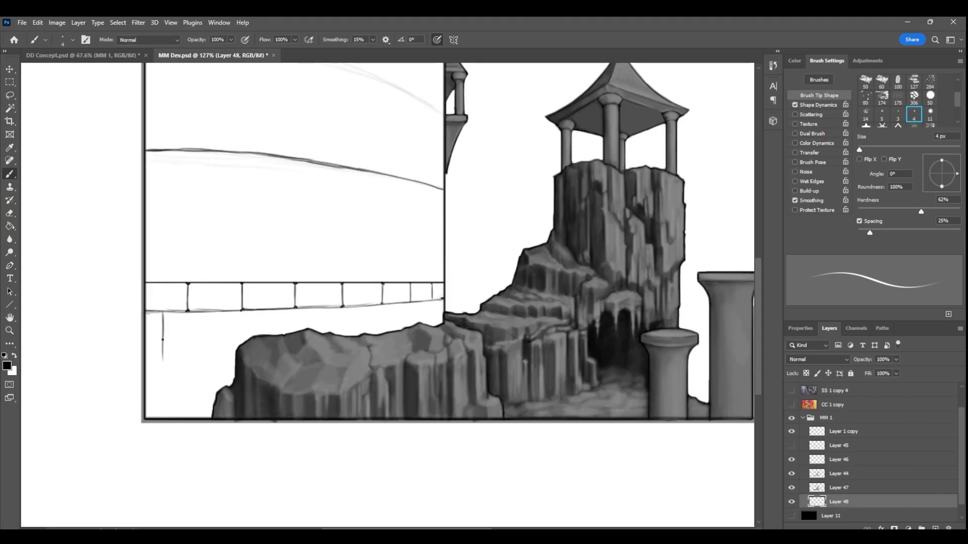
key(ctrl+z)
mouse_move(174, 312)
mouse_down()
mouse_move(174, 361)
mouse_move(200, 358)
mouse_up()
key(ctrl+z)
Draw a course of tall stones with short horizontal joints below the band, closed by a line along its lower edge.
drag(204, 312, 204, 381)
drag(174, 312, 173, 384)
mouse_move(230, 311)
mouse_down()
mouse_move(229, 380)
mouse_move(255, 336)
mouse_up()
mouse_move(279, 309)
mouse_down()
mouse_move(280, 335)
mouse_move(309, 331)
mouse_up()
mouse_move(331, 307)
mouse_down()
mouse_move(330, 333)
mouse_move(355, 335)
mouse_up()
mouse_move(374, 304)
mouse_down()
mouse_move(374, 335)
mouse_move(390, 333)
mouse_up()
drag(404, 303, 403, 329)
drag(437, 301, 437, 326)
drag(244, 321, 255, 321)
drag(280, 320, 351, 316)
drag(147, 382, 235, 379)
Draw the lowest course of blocks at the tower's base and tidy the stone joints with the 4 px brush.
key(e)
key(z)
drag(433, 274, 366, 274)
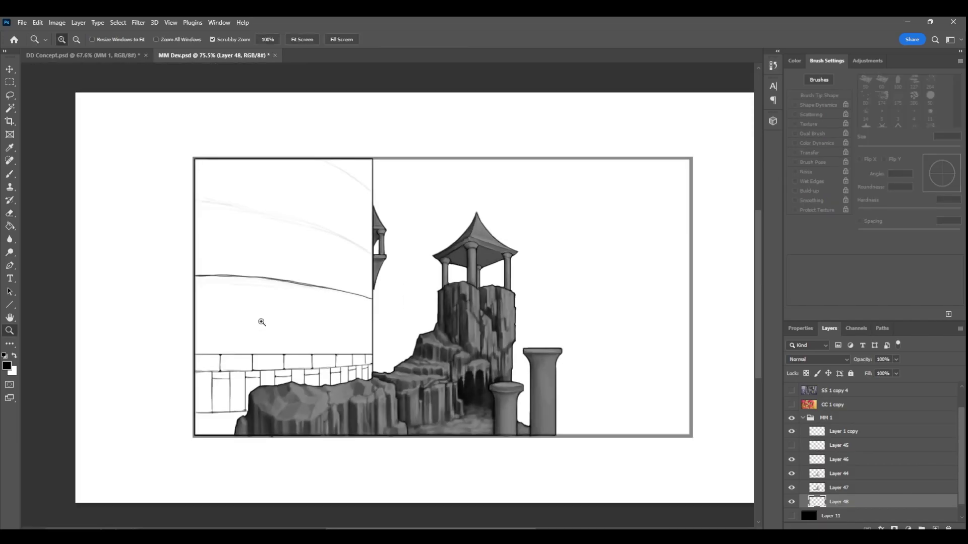
drag(223, 437, 296, 436)
click(10, 174)
drag(204, 386, 202, 392)
mouse_move(174, 420)
mouse_down()
mouse_move(243, 418)
mouse_move(216, 419)
mouse_up()
key(e)
key(b)
key(e)
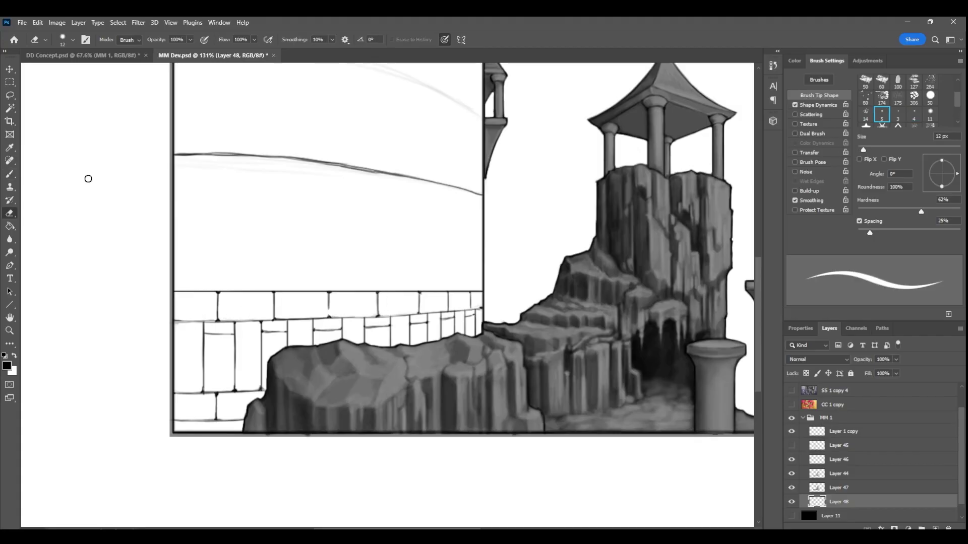
key(b)
drag(231, 335, 234, 337)
drag(175, 321, 216, 322)
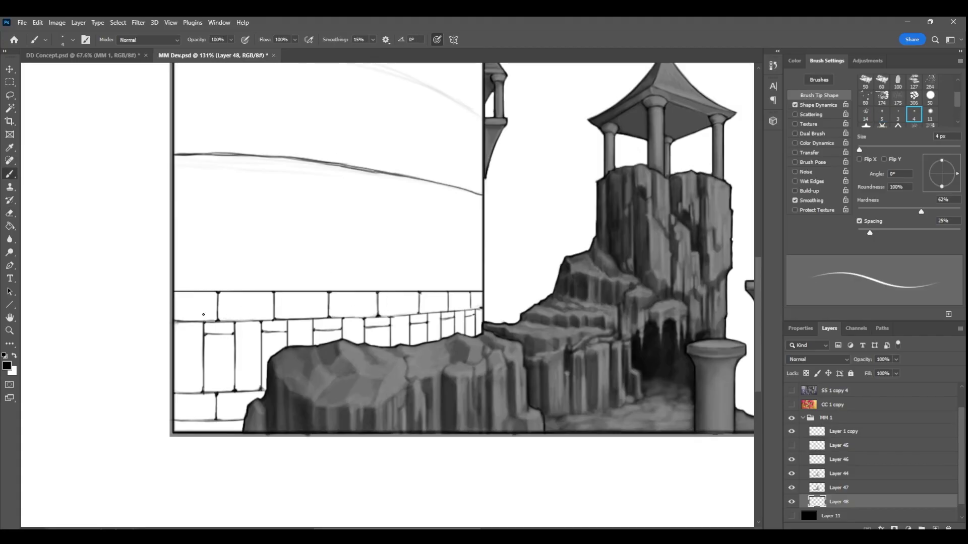
Draw vertical lines up the tower to its top edge, closer together towards the right, and erase their overlaps in the stone courses.
key(z)
drag(391, 308, 350, 408)
drag(395, 252, 434, 252)
key(b)
drag(235, 286, 234, 343)
scroll(234, 439, up, 3)
mouse_move(235, 501)
mouse_down()
mouse_move(235, 74)
mouse_move(260, 75)
mouse_up()
drag(286, 434, 286, 74)
drag(311, 458, 311, 75)
drag(339, 452, 338, 80)
mouse_move(361, 431)
mouse_down()
mouse_move(361, 75)
mouse_move(385, 75)
mouse_up()
drag(405, 432, 404, 78)
drag(422, 428, 423, 75)
drag(436, 428, 435, 75)
mouse_move(448, 426)
mouse_down()
mouse_move(448, 74)
mouse_move(458, 74)
mouse_up()
drag(469, 410, 469, 74)
drag(205, 404, 204, 74)
key(e)
mouse_move(206, 429)
mouse_down()
mouse_move(309, 410)
mouse_move(400, 423)
mouse_move(451, 419)
mouse_up()
Draw the upper and lower edges of a curved band across the tower and erase the old curve above it.
key(b)
drag(174, 328, 477, 349)
drag(175, 300, 476, 332)
drag(175, 300, 393, 314)
key(e)
mouse_move(177, 272)
mouse_down()
mouse_move(247, 262)
mouse_move(476, 315)
mouse_up()
Divide the curved band into blocks with short vertical joints and erase the long vertical lines crossing it.
key(b)
drag(220, 328, 219, 302)
drag(273, 331, 274, 303)
drag(325, 336, 325, 306)
drag(375, 339, 374, 314)
drag(413, 341, 413, 321)
key(e)
mouse_move(199, 310)
mouse_down()
mouse_move(353, 331)
mouse_move(404, 326)
mouse_move(453, 340)
mouse_move(281, 335)
mouse_move(404, 342)
mouse_up()
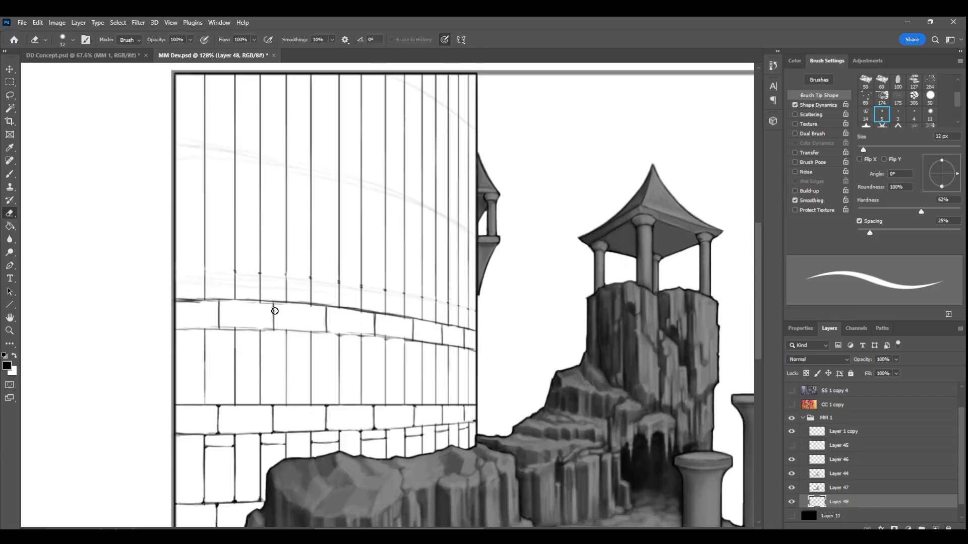
Save the document and draw a joint line through the small stone courses at the tower's base with the 4 px brush.
key(ctrl+s)
key(z)
drag(274, 313, 237, 315)
key(b)
key(e)
key(b)
drag(109, 467, 162, 459)
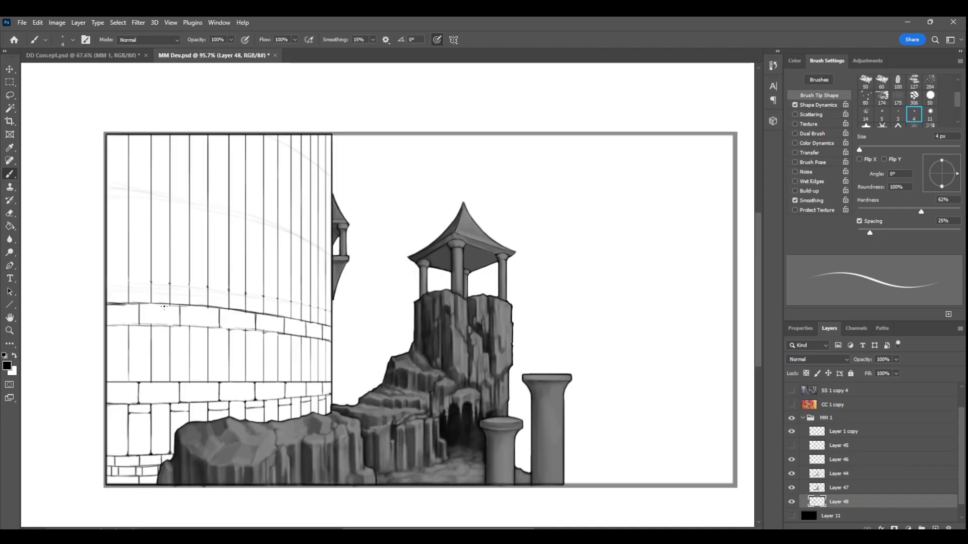
Draw a curved line across the lower tower above the large block course and erase the vertical lines beneath it.
drag(135, 359, 173, 359)
drag(108, 358, 326, 367)
key(ctrl+z)
drag(208, 359, 285, 364)
drag(214, 358, 294, 364)
key(e)
drag(126, 362, 181, 363)
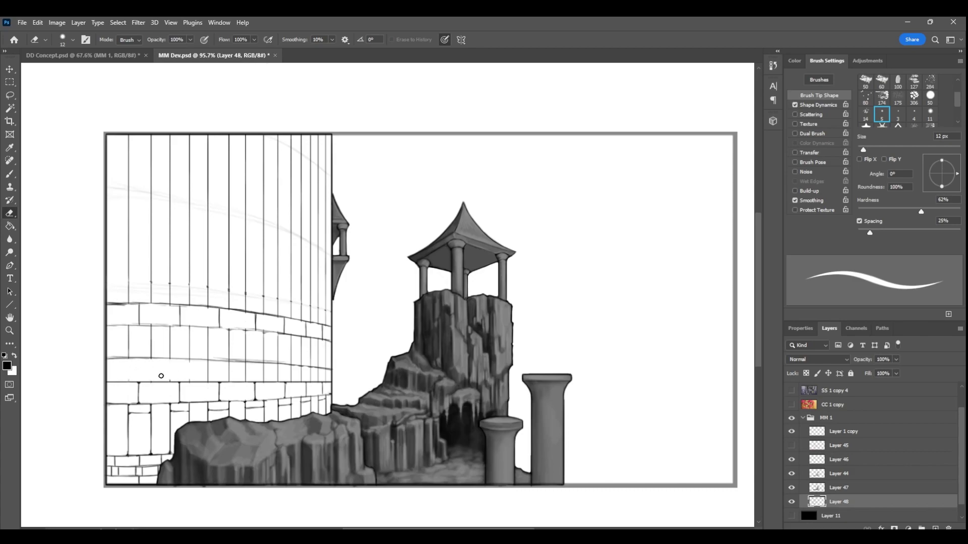
Erase the curved block band across the middle of the tower and redraw the vertical lines through the gap.
mouse_move(208, 307)
mouse_down()
mouse_move(230, 323)
mouse_move(327, 335)
mouse_move(173, 320)
mouse_move(154, 302)
mouse_move(129, 329)
mouse_move(108, 333)
mouse_up()
key(b)
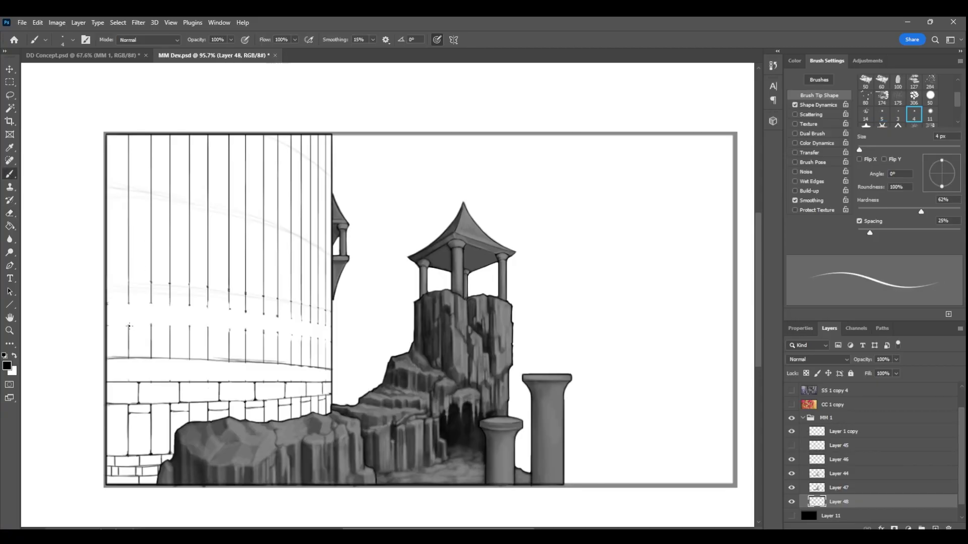
mouse_move(208, 305)
mouse_down()
mouse_move(208, 333)
mouse_move(229, 348)
mouse_up()
mouse_move(246, 311)
mouse_down()
mouse_move(245, 354)
mouse_move(264, 351)
mouse_up()
drag(277, 315, 277, 350)
drag(291, 317, 292, 347)
drag(293, 297, 293, 362)
mouse_move(301, 301)
mouse_down()
mouse_move(300, 366)
mouse_move(310, 355)
mouse_up()
drag(318, 298, 317, 367)
drag(327, 300, 327, 371)
Draw a second curve below the new lower one and divide the strip into two rows of small blocks.
drag(107, 369, 330, 374)
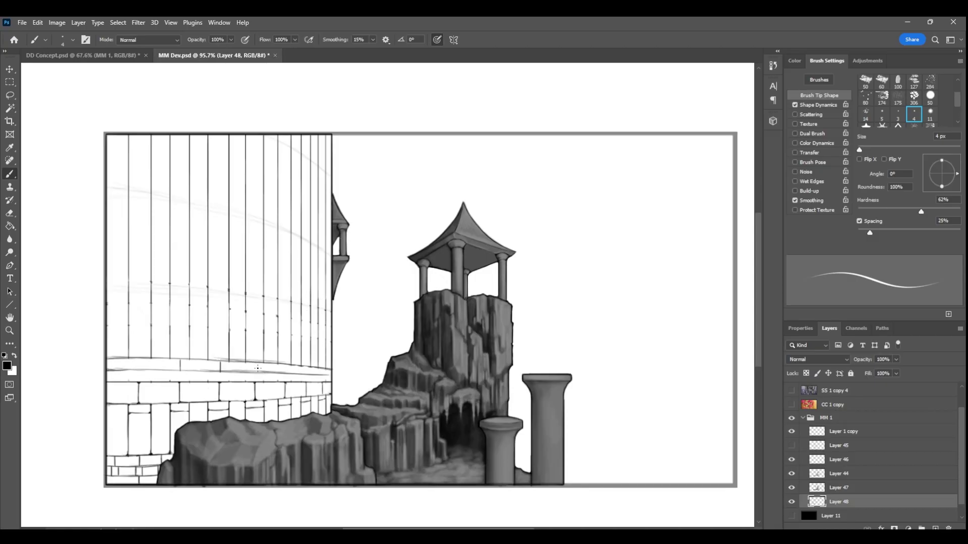
drag(160, 358, 160, 373)
drag(139, 358, 139, 372)
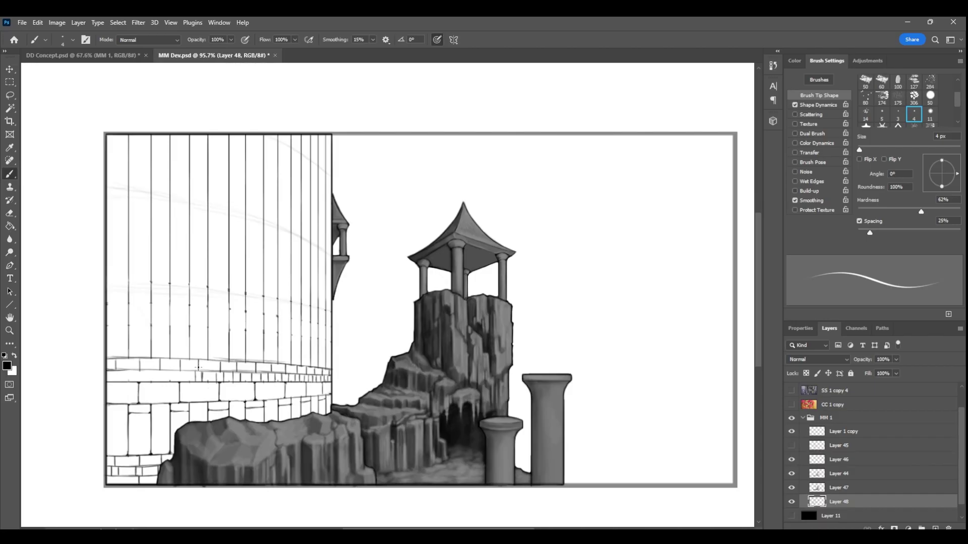
drag(160, 369, 160, 383)
drag(141, 369, 141, 383)
Redraw the curve across the middle of the tower and add short horizontal joints to the tall blocks below it.
drag(108, 302, 331, 328)
key(e)
key(b)
mouse_move(231, 309)
mouse_down()
mouse_move(296, 319)
mouse_move(254, 309)
mouse_up()
key(e)
key(b)
click(128, 304)
click(152, 304)
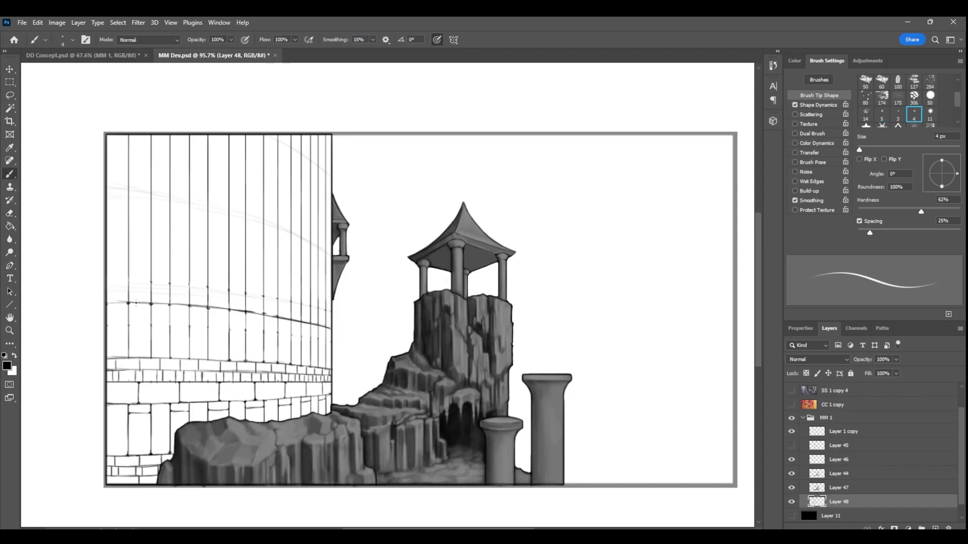
drag(171, 314, 186, 315)
drag(209, 318, 227, 320)
drag(246, 322, 262, 323)
Draw a parallel curve above the mid-tower curve and divide the band into blocks with short vertical joints.
drag(117, 280, 331, 312)
mouse_move(156, 283)
mouse_down()
mouse_move(325, 309)
mouse_move(140, 304)
mouse_move(180, 303)
mouse_up()
key(ctrl+z)
key(e)
key(b)
drag(219, 288, 219, 308)
drag(255, 295, 255, 313)
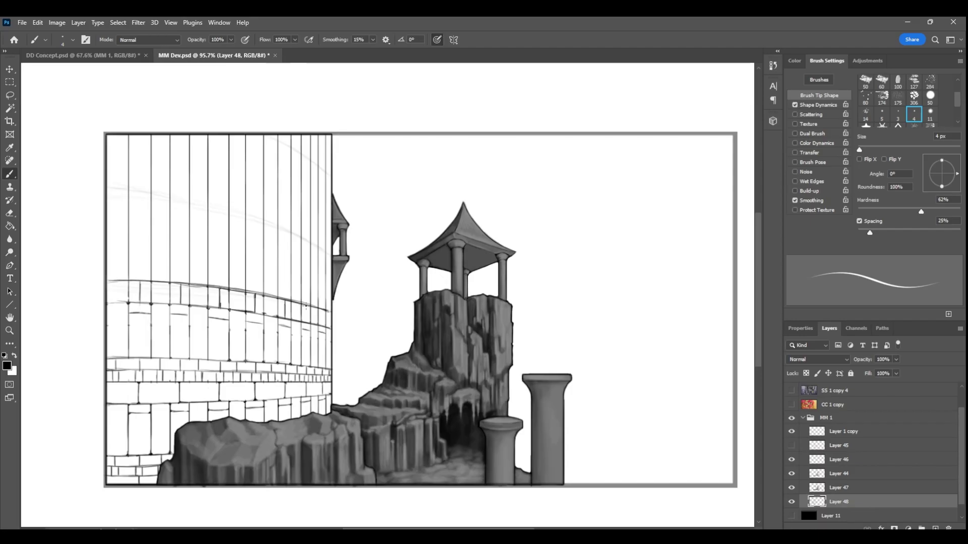
Erase the long vertical lines crossing the mid-tower block band and touch up its lower edge and joints.
key(e)
drag(229, 292, 229, 304)
mouse_move(245, 294)
mouse_down()
mouse_move(245, 308)
mouse_move(263, 310)
mouse_up()
mouse_move(277, 301)
mouse_down()
mouse_move(278, 313)
mouse_move(291, 317)
mouse_up()
drag(301, 306, 301, 320)
drag(310, 309, 310, 322)
drag(318, 322, 317, 314)
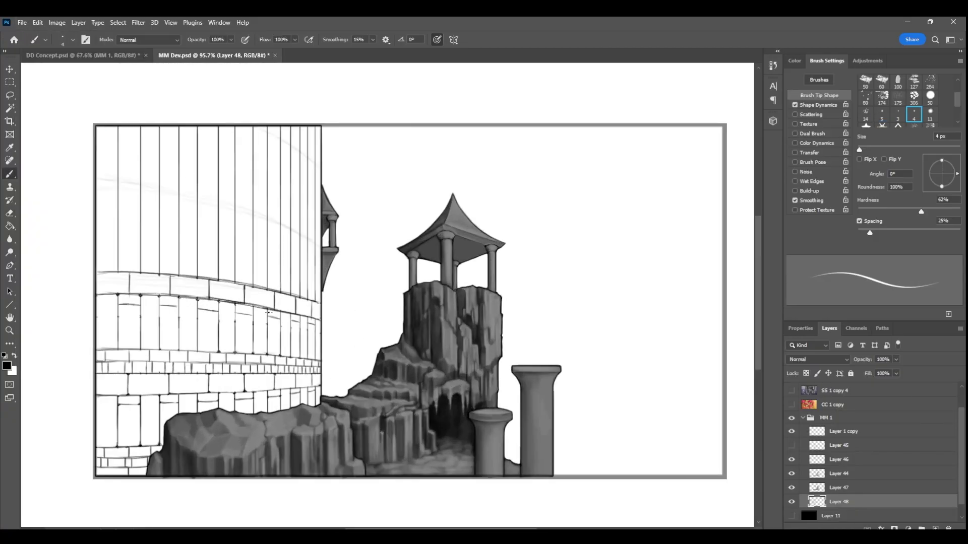
drag(176, 293, 231, 301)
drag(104, 291, 124, 290)
mouse_move(258, 290)
mouse_down()
mouse_move(280, 297)
mouse_move(268, 307)
mouse_up()
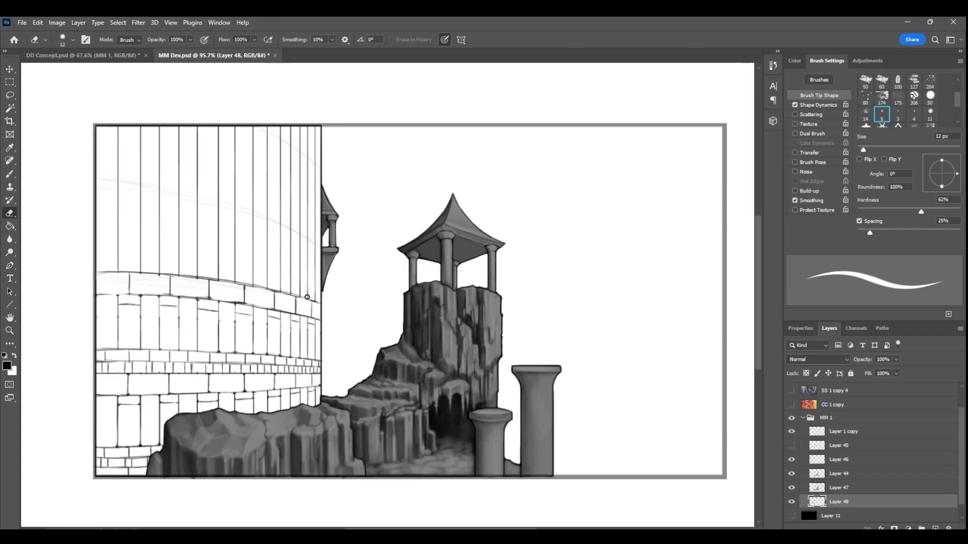
Draw two curves above the block band, erase the vertical lines between them and add two rows of small blocks.
mouse_move(98, 247)
mouse_down()
mouse_move(237, 260)
mouse_move(319, 282)
mouse_up()
drag(117, 252, 281, 283)
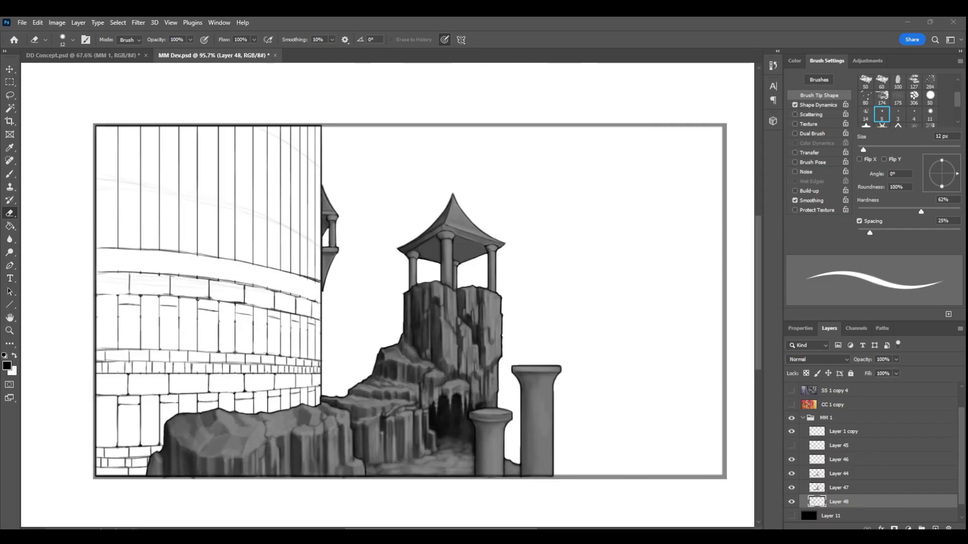
key(b)
drag(96, 260, 320, 292)
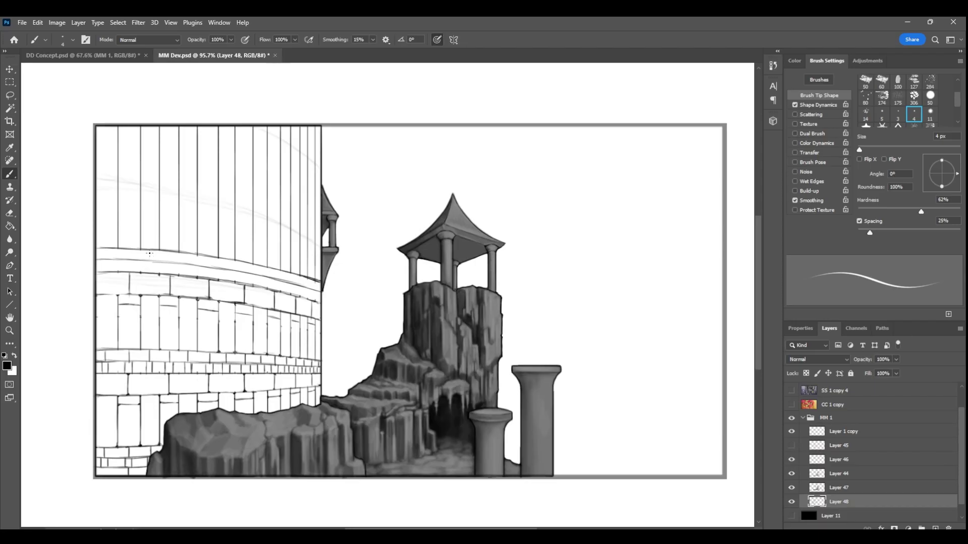
drag(225, 264, 304, 288)
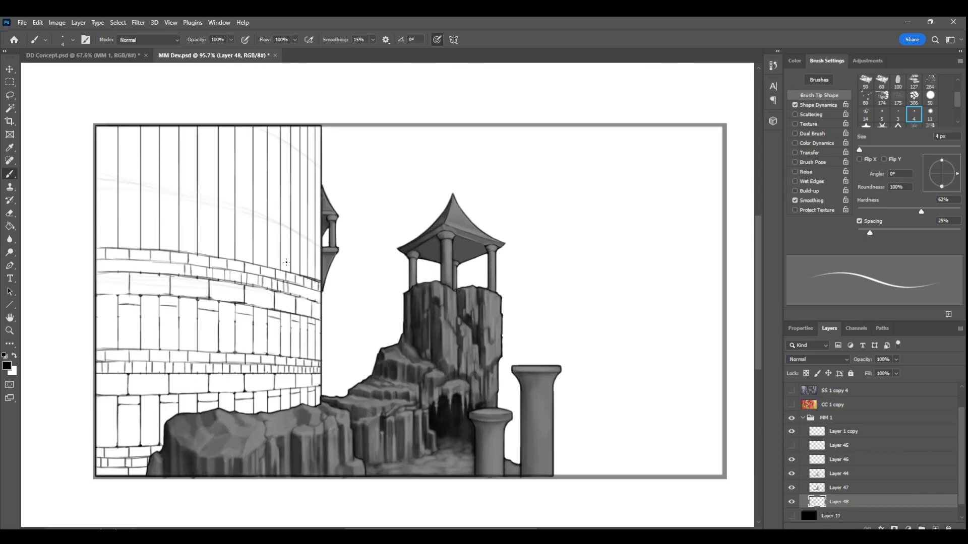
drag(293, 295, 317, 294)
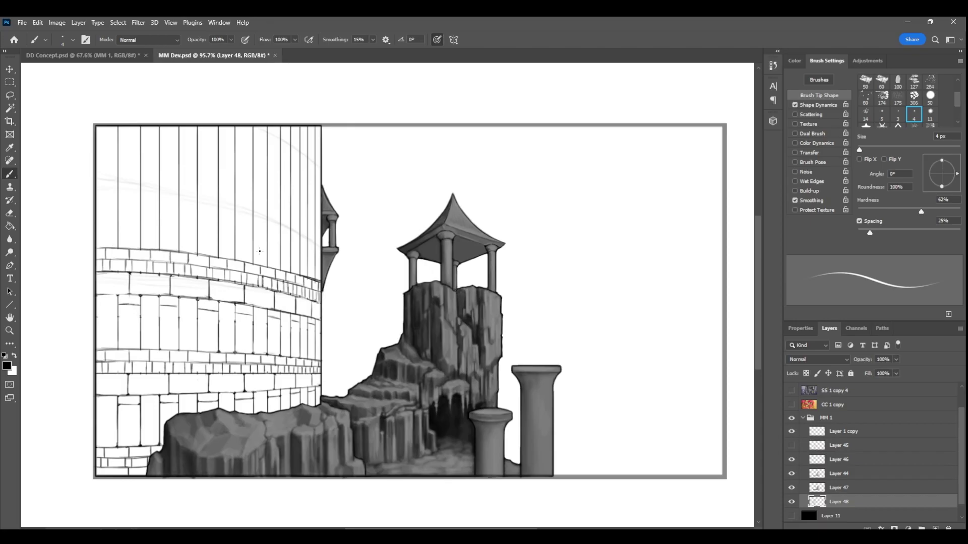
Draw three steeper curved lines across the upper tower, one above the other, and save the document.
drag(97, 182, 182, 192)
key(ctrl+z)
mouse_move(178, 191)
mouse_down()
mouse_move(255, 208)
mouse_move(303, 233)
mouse_up()
key(alt+f)
key(s)
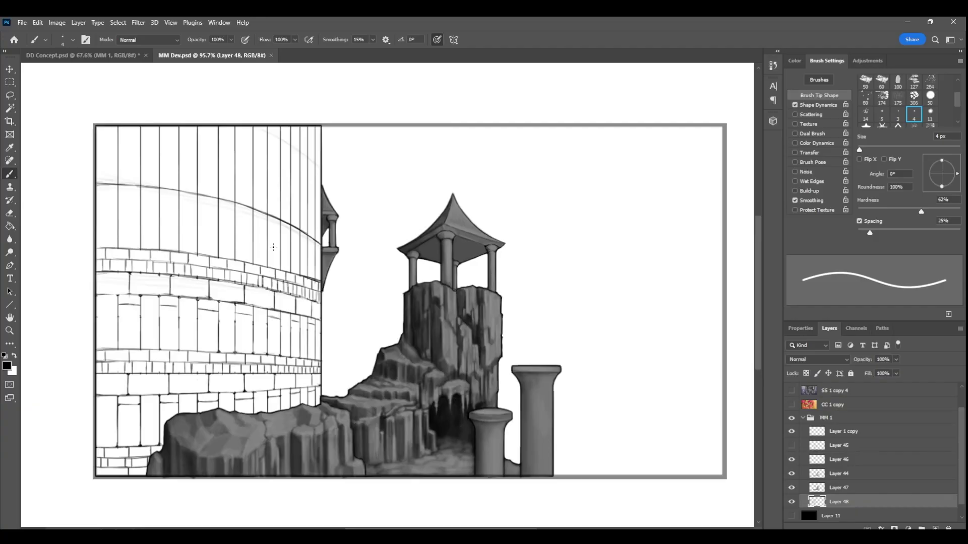
mouse_move(96, 161)
mouse_down()
mouse_move(269, 198)
mouse_move(320, 230)
mouse_up()
mouse_move(96, 138)
mouse_down()
mouse_move(262, 174)
mouse_move(322, 211)
mouse_up()
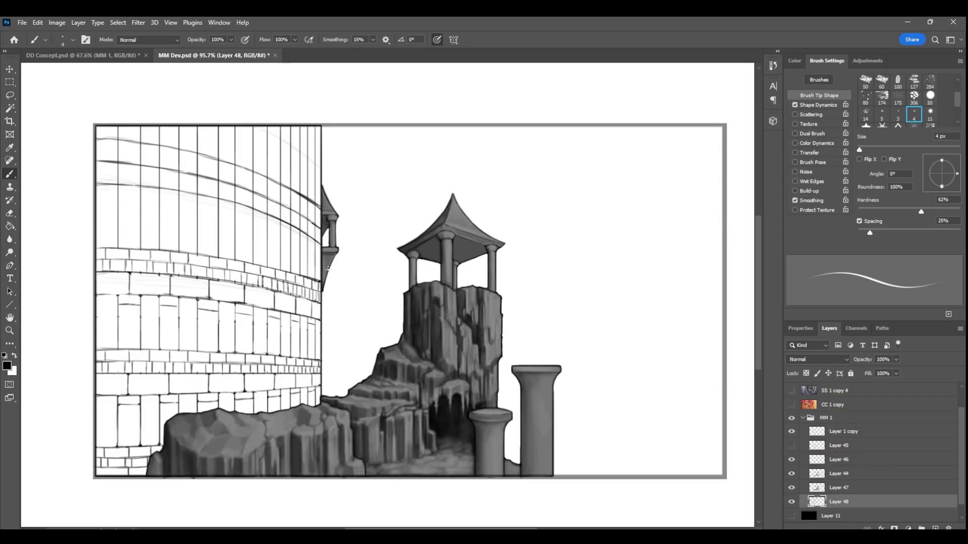
Divide the band between the two lower upper-tower curves into large blocks and erase the long vertical lines crossing it.
key(e)
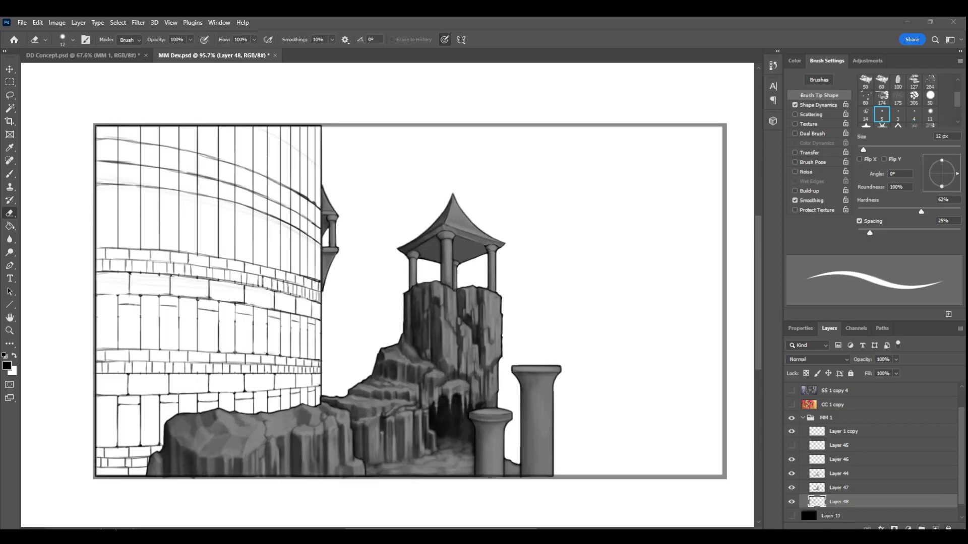
key(b)
drag(128, 166, 128, 187)
drag(169, 168, 169, 191)
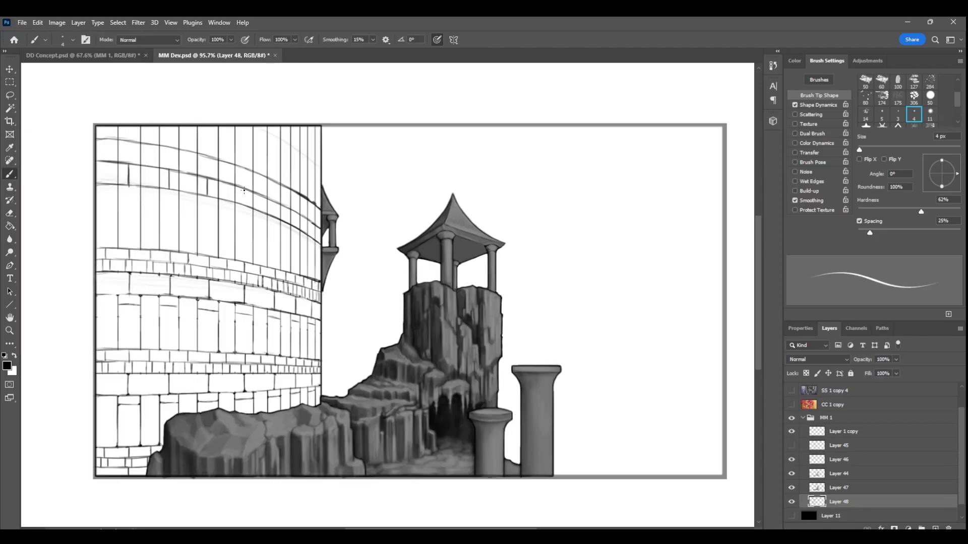
key(e)
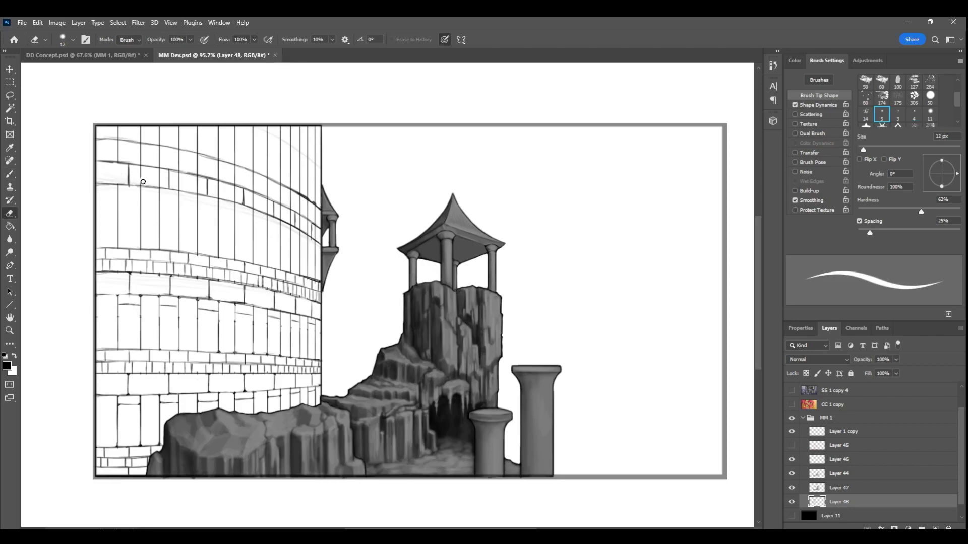
drag(302, 217, 310, 227)
key(b)
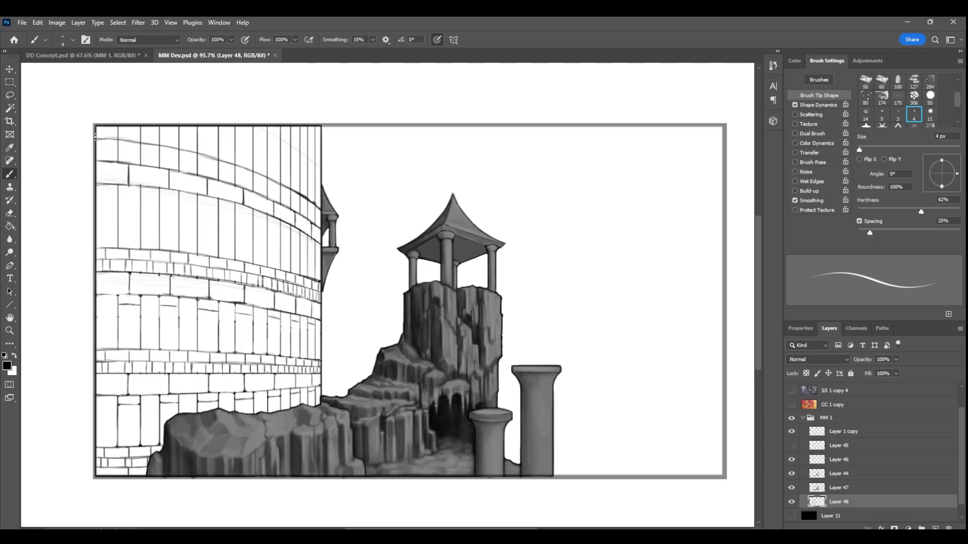
Draw a curve through the strip above the large blocks and divide its upper row into small blocks.
mouse_move(98, 148)
mouse_down()
mouse_move(187, 160)
mouse_move(287, 194)
mouse_move(319, 217)
mouse_up()
key(e)
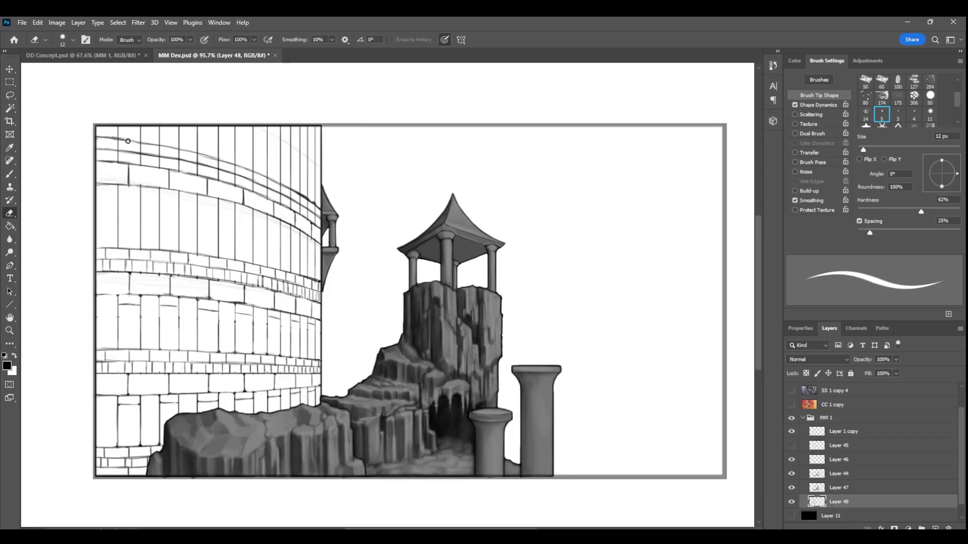
click(10, 174)
drag(243, 168, 244, 177)
drag(261, 173, 261, 184)
drag(274, 182, 274, 191)
drag(285, 187, 286, 196)
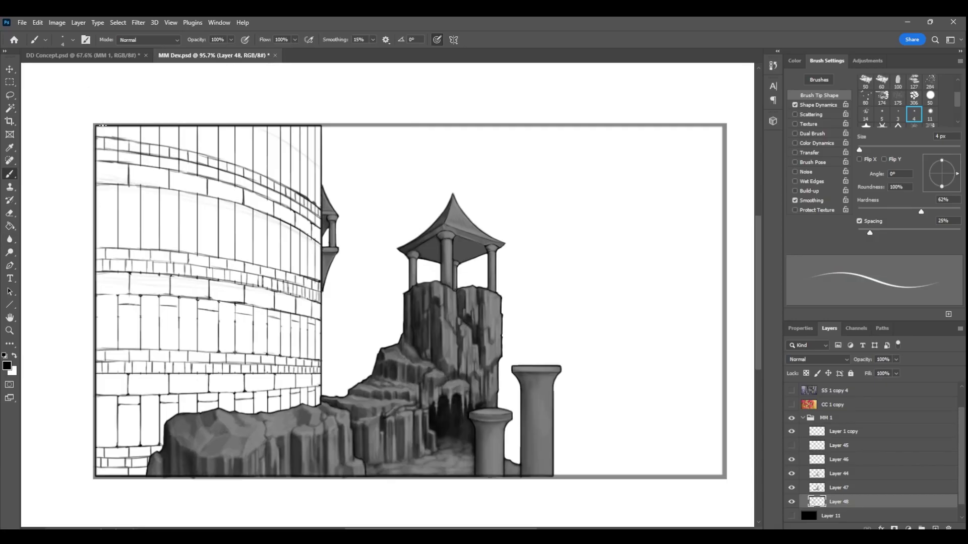
Save the document, add joints to the lower small-block row and draw two curved lines across the tower's top right corner.
key(e)
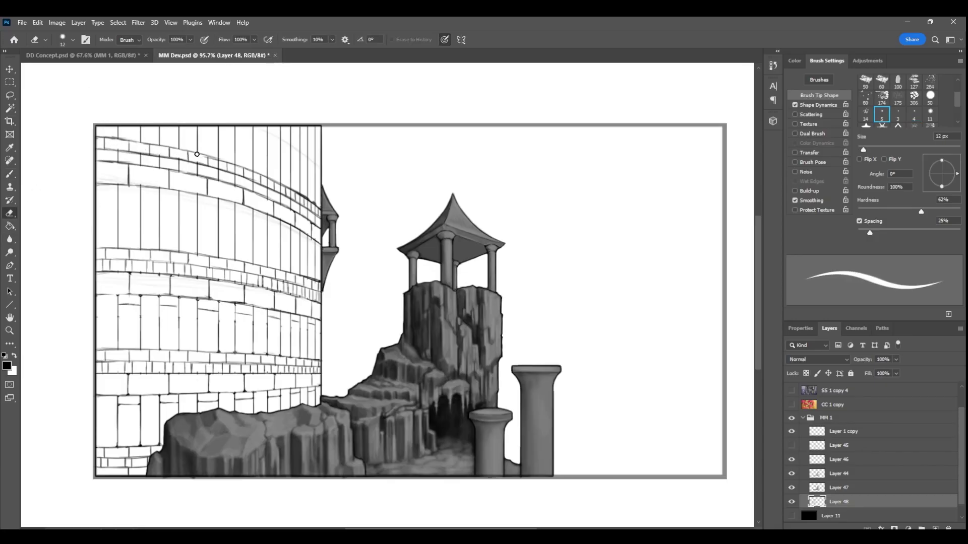
key(b)
key(ctrl+s)
key(e)
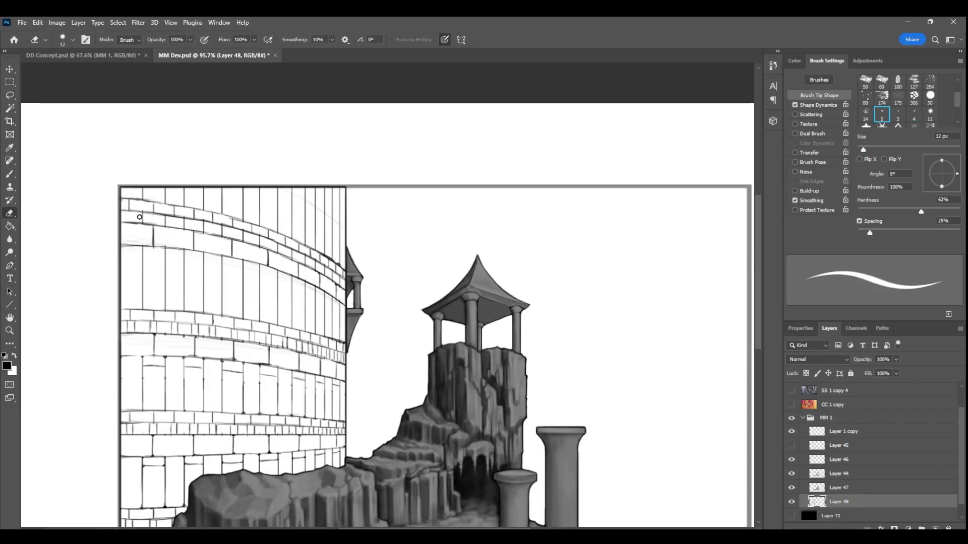
key(b)
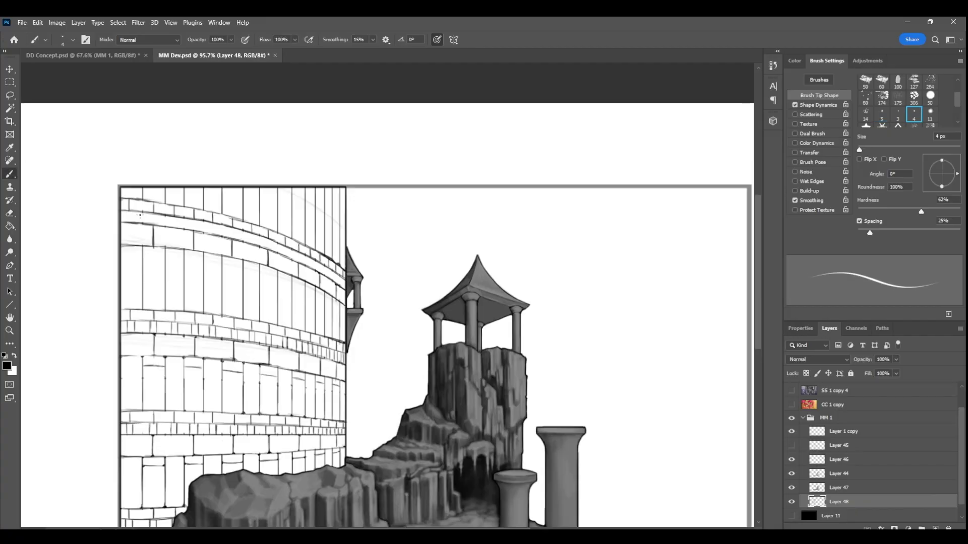
mouse_move(198, 234)
mouse_down()
mouse_move(253, 237)
mouse_move(315, 271)
mouse_move(312, 252)
mouse_move(345, 289)
mouse_up()
drag(280, 188, 339, 225)
drag(309, 187, 346, 215)
Divide the curved strip in the tower's top right corner into small blocks and erase the overlapping lines.
key(z)
mouse_move(444, 302)
mouse_down()
mouse_move(372, 436)
mouse_move(448, 303)
mouse_up()
mouse_move(353, 223)
mouse_down()
mouse_move(365, 188)
mouse_move(356, 211)
mouse_up()
click(10, 213)
mouse_move(337, 176)
mouse_down()
mouse_move(355, 194)
mouse_move(352, 208)
mouse_up()
click(10, 174)
drag(333, 197, 332, 181)
key(z)
mouse_move(381, 310)
mouse_down()
mouse_move(367, 350)
mouse_move(404, 365)
mouse_up()
Save the document, toggle the tower line layer off and on to check it, and hide Layer 46.
click(22, 23)
click(30, 137)
click(791, 502)
click(791, 502)
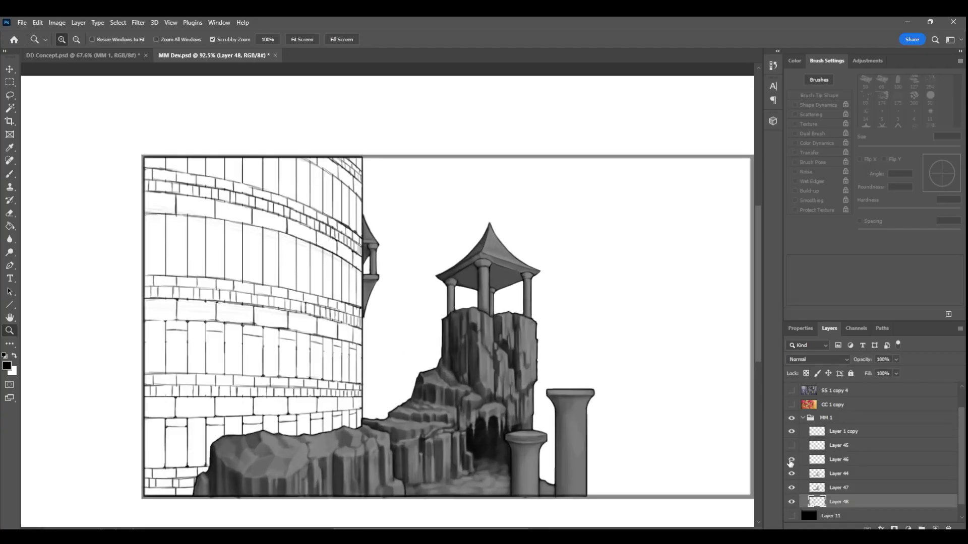
click(791, 460)
Select the tower's silhouette and fill it with mid grey on a new layer beneath the line art.
click(10, 108)
click(434, 203)
right_click(392, 208)
click(905, 521)
click(852, 502)
click(935, 528)
click(7, 366)
click(904, 343)
key(alt+BackSpace)
click(9, 82)
click(423, 172)
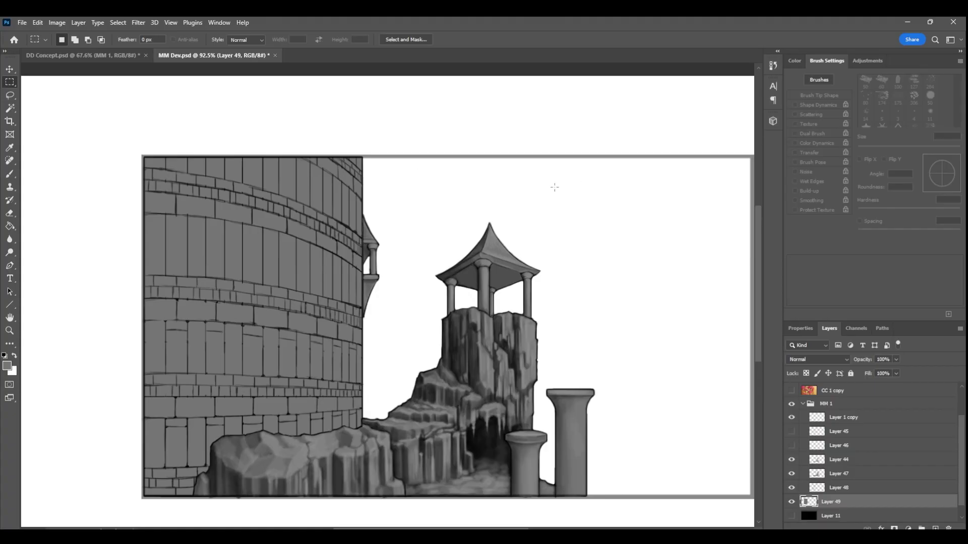
Group the tower's grey fill and line layers, duplicate the group and merge the copy into one layer.
drag(851, 502, 852, 495)
shift+click(851, 488)
key(ctrl+g)
right_click(853, 489)
click(880, 119)
key(Return)
key(ctrl+e)
Set the brush to 21% opacity with white and black as painting colours and lighten the tall block at the tower's right edge.
click(14, 356)
key(b)
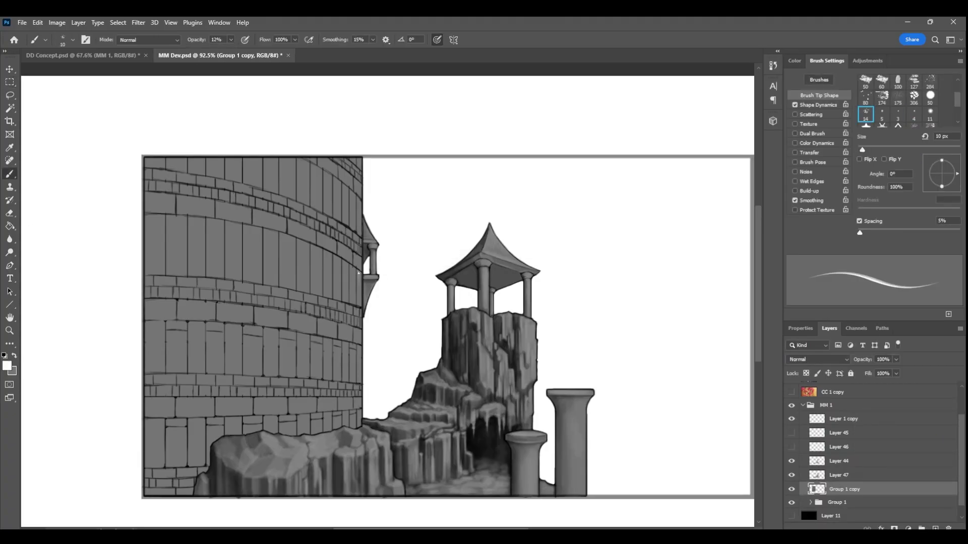
key(2)
key(1)
mouse_move(359, 278)
mouse_down()
mouse_move(363, 252)
mouse_move(344, 233)
mouse_move(360, 268)
mouse_up()
key(x)
click(7, 366)
click(672, 474)
click(879, 346)
Paint white highlights and dark edges on the large upper-band blocks nearest the tower's right edge, and save the document.
key(ctrl+s)
key(x)
mouse_move(320, 235)
mouse_down()
mouse_move(334, 249)
mouse_move(295, 229)
mouse_up()
click(22, 23)
click(54, 135)
key(x)
drag(289, 220, 289, 233)
drag(318, 235, 317, 243)
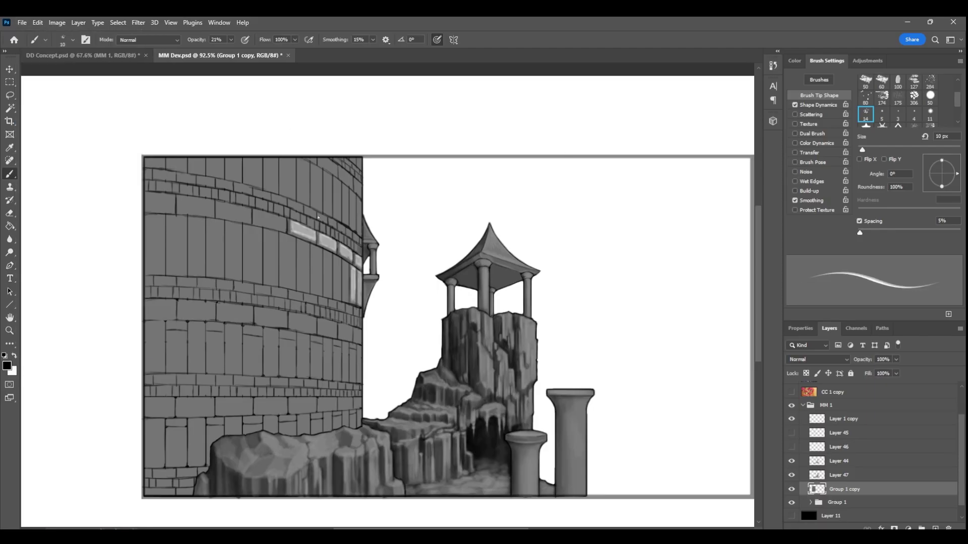
Paint white highlights on the remaining large blocks of the upper band, working out to the tower's left edge.
key(x)
drag(254, 215, 284, 227)
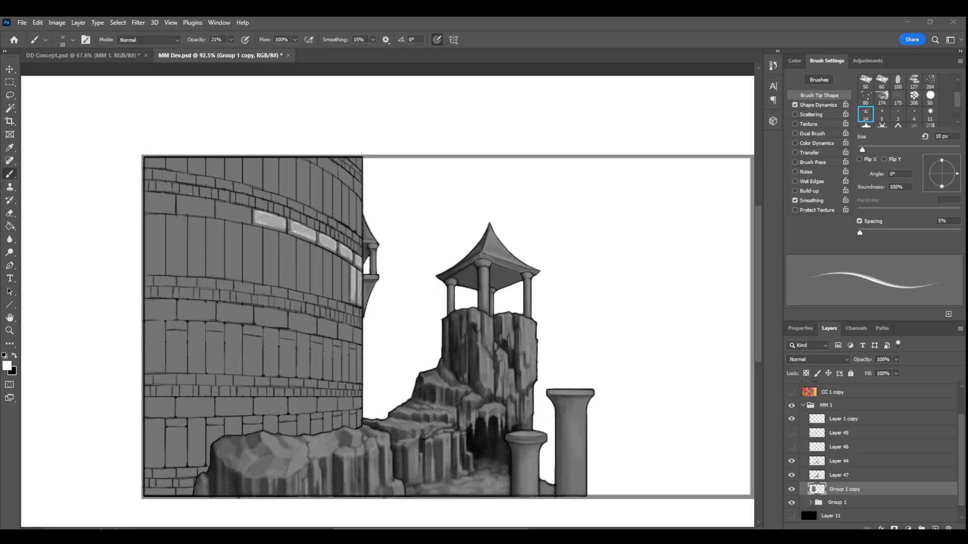
mouse_move(227, 217)
mouse_down()
mouse_move(247, 209)
mouse_move(250, 220)
mouse_up()
mouse_move(178, 198)
mouse_down()
mouse_move(203, 205)
mouse_move(182, 207)
mouse_up()
mouse_move(214, 201)
mouse_down()
mouse_move(213, 216)
mouse_move(250, 223)
mouse_up()
drag(285, 217, 285, 230)
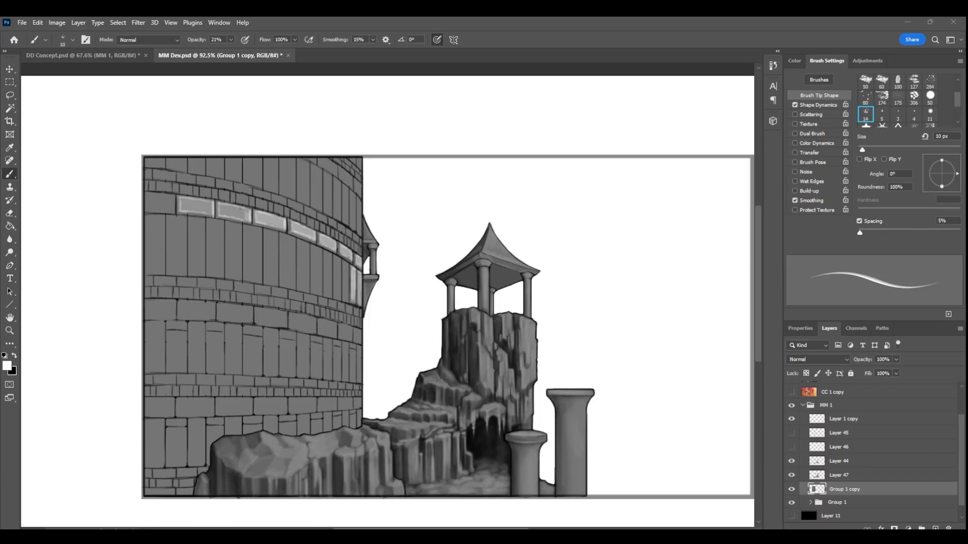
mouse_move(156, 194)
mouse_down()
mouse_move(152, 209)
mouse_move(171, 204)
mouse_up()
Lighten the tall blocks beneath the large-block band on the tower's right half and shade their edges black.
mouse_move(244, 226)
mouse_down()
mouse_move(261, 229)
mouse_move(261, 282)
mouse_up()
drag(277, 232, 276, 285)
mouse_move(279, 232)
mouse_down()
mouse_move(295, 291)
mouse_move(309, 290)
mouse_up()
mouse_move(310, 244)
mouse_down()
mouse_move(322, 249)
mouse_move(322, 295)
mouse_up()
key(x)
mouse_move(243, 281)
mouse_down()
mouse_move(242, 222)
mouse_move(277, 285)
mouse_up()
mouse_move(263, 229)
mouse_down()
mouse_move(264, 283)
mouse_move(280, 287)
mouse_up()
drag(297, 241, 298, 290)
drag(310, 246, 311, 291)
drag(335, 255, 335, 298)
Paint white highlights along the sides of the tall blocks from the tower's right edge to the middle of the row.
key(x)
mouse_move(324, 251)
mouse_down()
mouse_move(333, 256)
mouse_move(331, 297)
mouse_up()
drag(341, 260, 346, 299)
drag(340, 271, 338, 298)
mouse_move(329, 252)
mouse_down()
mouse_move(328, 294)
mouse_move(313, 291)
mouse_up()
mouse_move(319, 250)
mouse_down()
mouse_move(317, 288)
mouse_move(301, 289)
mouse_up()
drag(305, 289, 303, 244)
drag(282, 236, 293, 286)
mouse_move(289, 276)
mouse_down()
mouse_move(275, 223)
mouse_move(266, 230)
mouse_move(269, 282)
mouse_up()
drag(274, 234, 277, 282)
mouse_move(248, 227)
mouse_down()
mouse_move(248, 279)
mouse_move(260, 250)
mouse_move(250, 229)
mouse_up()
drag(261, 244, 260, 281)
drag(313, 247, 255, 226)
Brush highlights and dark side edges onto the tall blocks in the left part of the same row.
mouse_move(160, 216)
mouse_down()
mouse_move(227, 225)
mouse_move(240, 278)
mouse_up()
mouse_move(223, 222)
mouse_down()
mouse_move(222, 278)
mouse_move(204, 279)
mouse_up()
drag(185, 217, 185, 275)
drag(163, 214, 163, 277)
key(x)
mouse_move(210, 219)
mouse_down()
mouse_move(210, 278)
mouse_move(225, 278)
mouse_up()
mouse_move(190, 216)
mouse_down()
mouse_move(190, 251)
mouse_move(167, 273)
mouse_up()
drag(150, 216, 146, 275)
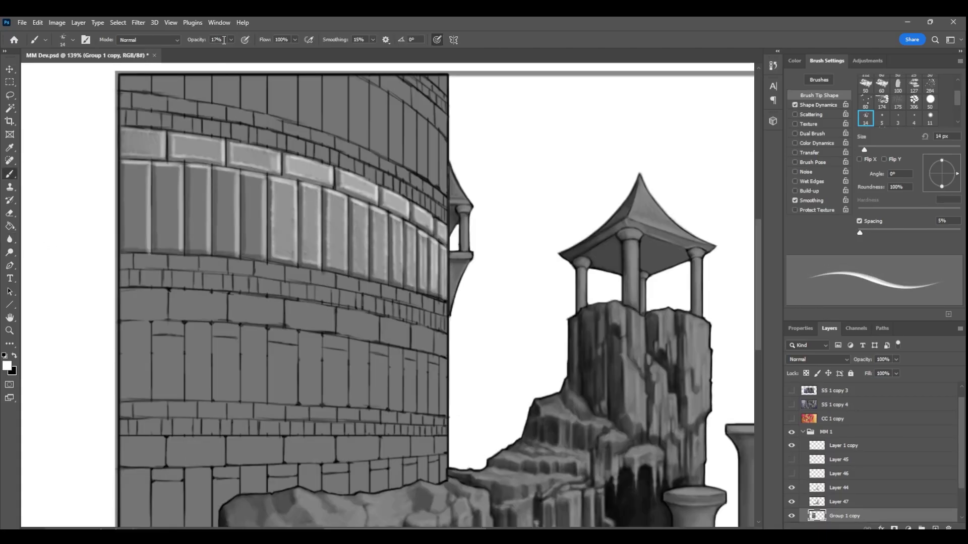
Set the brush opacity to 14% and lighten the tall blocks nearest the tower's left edge with white.
key(1)
key(4)
mouse_move(230, 253)
mouse_down()
mouse_move(226, 192)
mouse_move(231, 247)
mouse_up()
mouse_move(191, 171)
mouse_down()
mouse_move(192, 240)
mouse_move(203, 173)
mouse_up()
mouse_move(158, 173)
mouse_down()
mouse_move(173, 203)
mouse_move(161, 247)
mouse_move(173, 237)
mouse_up()
drag(126, 172, 126, 247)
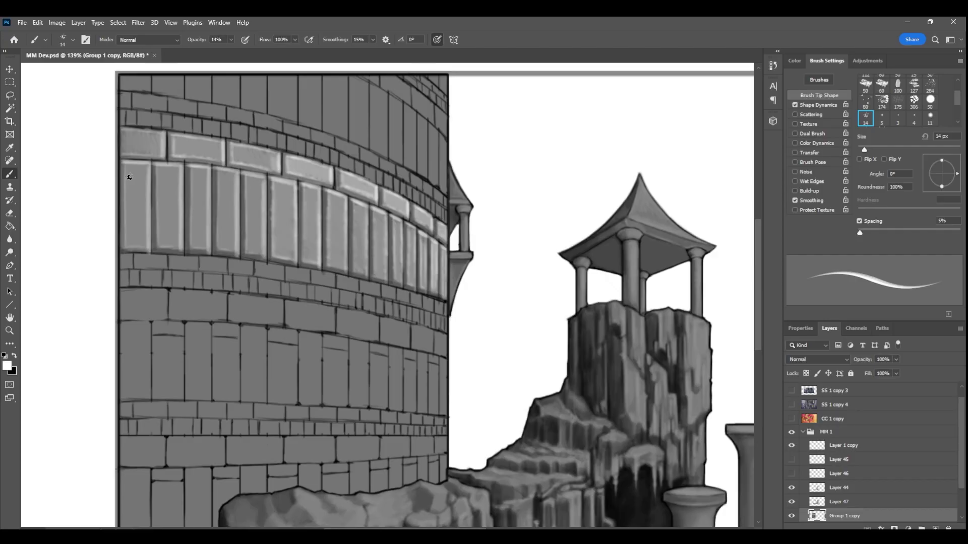
Set the brush opacity to 26% and highlight the small bricks above the large-block band near the tower's right edge.
key(2)
key(6)
drag(381, 174, 423, 204)
drag(428, 199, 436, 214)
drag(443, 210, 444, 220)
drag(367, 167, 373, 178)
drag(382, 161, 414, 185)
Reduce the brush to 11 px and highlight the upper row of small bricks from the right edge to the middle.
key(x)
key(x)
key([)
key([)
key([)
drag(414, 185, 422, 183)
drag(425, 183, 431, 192)
drag(435, 190, 446, 203)
mouse_move(358, 150)
mouse_down()
mouse_move(378, 163)
mouse_move(345, 161)
mouse_move(334, 155)
mouse_move(360, 157)
mouse_move(341, 145)
mouse_move(327, 157)
mouse_move(313, 143)
mouse_move(331, 144)
mouse_up()
drag(314, 132, 331, 144)
mouse_move(286, 124)
mouse_down()
mouse_move(300, 145)
mouse_move(260, 119)
mouse_move(280, 124)
mouse_move(255, 141)
mouse_move(247, 135)
mouse_up()
Extend the white highlights leftward onto the next bricks of the lower small-brick row.
drag(539, 224, 501, 223)
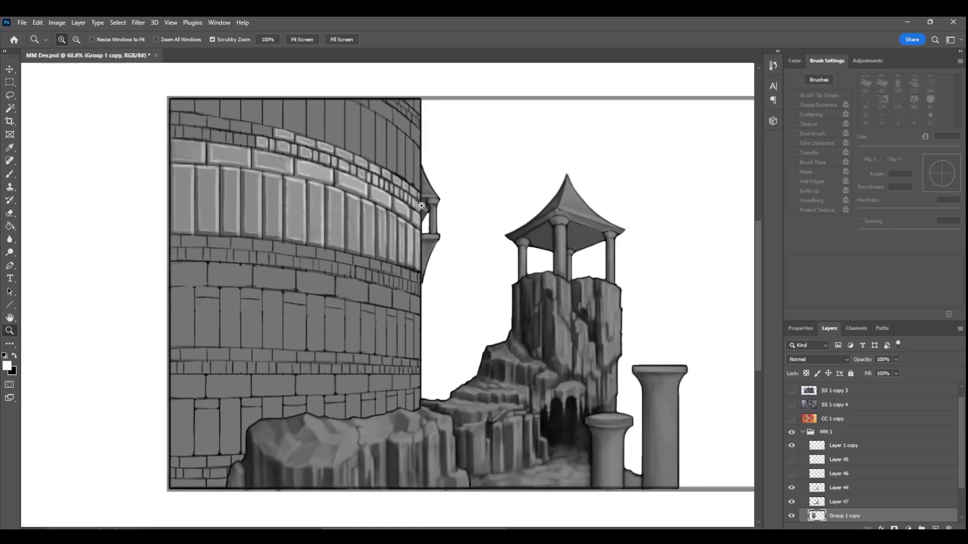
click(409, 194)
key(b)
drag(314, 212, 306, 218)
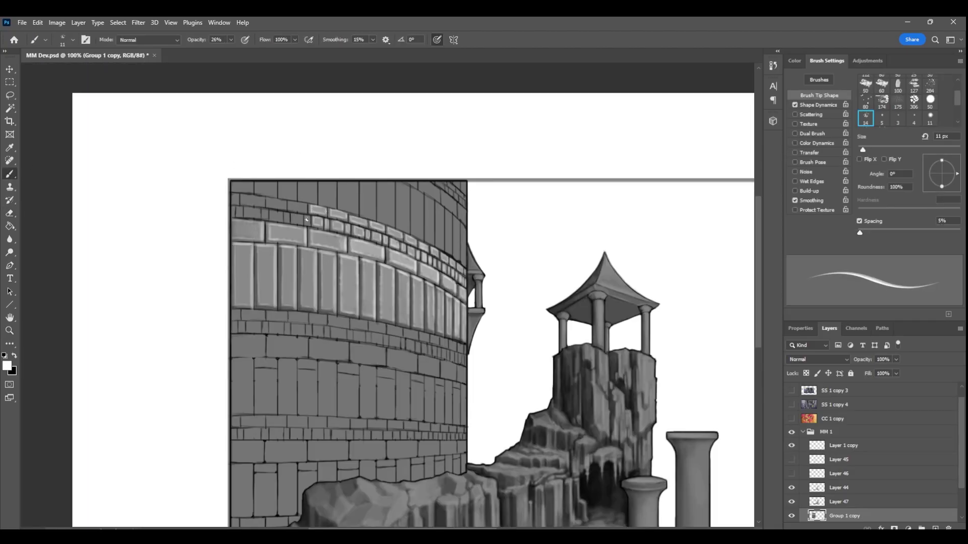
Paint white highlights on the tall blocks in the right part of the tower's topmost tall-block row.
drag(427, 199, 428, 240)
drag(433, 202, 438, 248)
mouse_move(443, 209)
mouse_down()
mouse_move(441, 246)
mouse_move(456, 259)
mouse_move(458, 220)
mouse_move(464, 264)
mouse_up()
mouse_move(413, 191)
mouse_down()
mouse_move(420, 236)
mouse_move(400, 227)
mouse_up()
drag(405, 196, 405, 228)
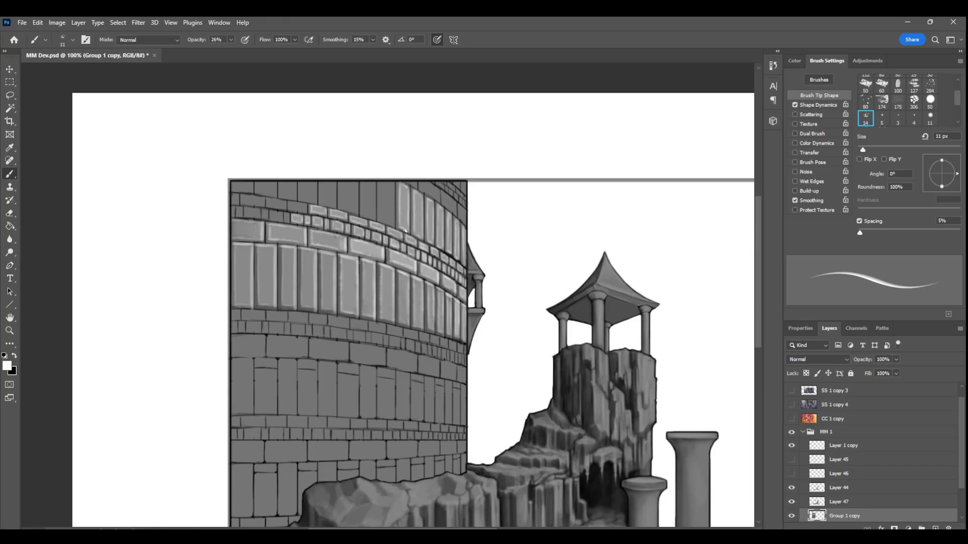
Highlight the topmost row's tall blocks toward the left edge and lock the layer's transparent pixels.
mouse_move(378, 182)
mouse_down()
mouse_move(379, 214)
mouse_move(389, 223)
mouse_move(384, 203)
mouse_move(364, 216)
mouse_move(375, 218)
mouse_up()
mouse_move(374, 218)
mouse_down()
mouse_move(375, 184)
mouse_move(357, 212)
mouse_up()
mouse_move(341, 188)
mouse_down()
mouse_move(345, 205)
mouse_move(355, 185)
mouse_move(356, 210)
mouse_move(335, 186)
mouse_move(337, 209)
mouse_up()
key(ctrl+z)
key(slash)
mouse_move(325, 183)
mouse_down()
mouse_move(335, 192)
mouse_move(257, 193)
mouse_move(275, 193)
mouse_up()
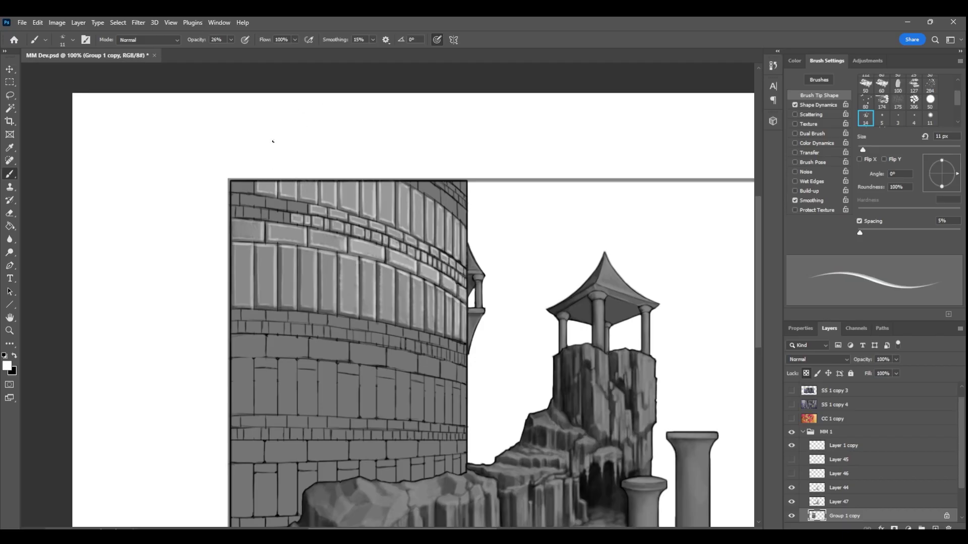
Highlight the unpainted small bricks and top blocks at the left end of the tower's upper rows.
key(z)
drag(509, 241, 473, 236)
click(455, 254)
drag(359, 177, 378, 178)
key(b)
drag(333, 249, 289, 251)
drag(306, 247, 255, 242)
mouse_move(311, 268)
mouse_down()
mouse_move(245, 247)
mouse_move(246, 232)
mouse_move(265, 224)
mouse_up()
Darken the curved joints between the upper bands with black and highlight the small bricks in the tower's top-right corner.
scroll(120, 199, down, 1)
click(14, 356)
drag(228, 256, 371, 282)
mouse_move(227, 283)
mouse_down()
mouse_move(312, 289)
mouse_move(467, 340)
mouse_up()
mouse_move(228, 229)
mouse_down()
mouse_move(318, 243)
mouse_move(443, 287)
mouse_up()
mouse_move(227, 243)
mouse_down()
mouse_move(321, 253)
mouse_move(419, 285)
mouse_move(479, 320)
mouse_move(459, 319)
mouse_up()
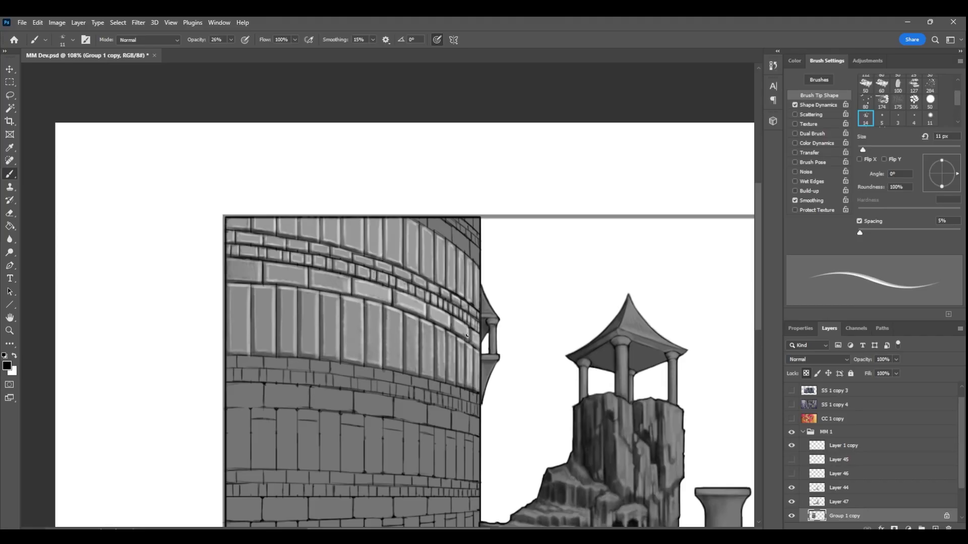
key(x)
drag(432, 226, 469, 228)
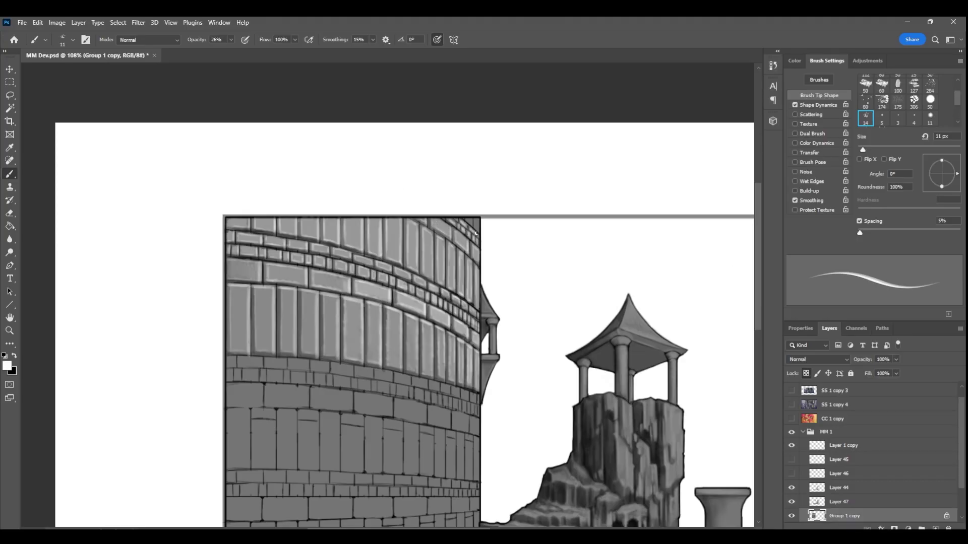
Darken the centres of the large upper-band blocks with black, leaving their light borders.
drag(758, 260, 757, 295)
key(x)
mouse_move(271, 160)
mouse_down()
mouse_move(347, 169)
mouse_move(446, 207)
mouse_up()
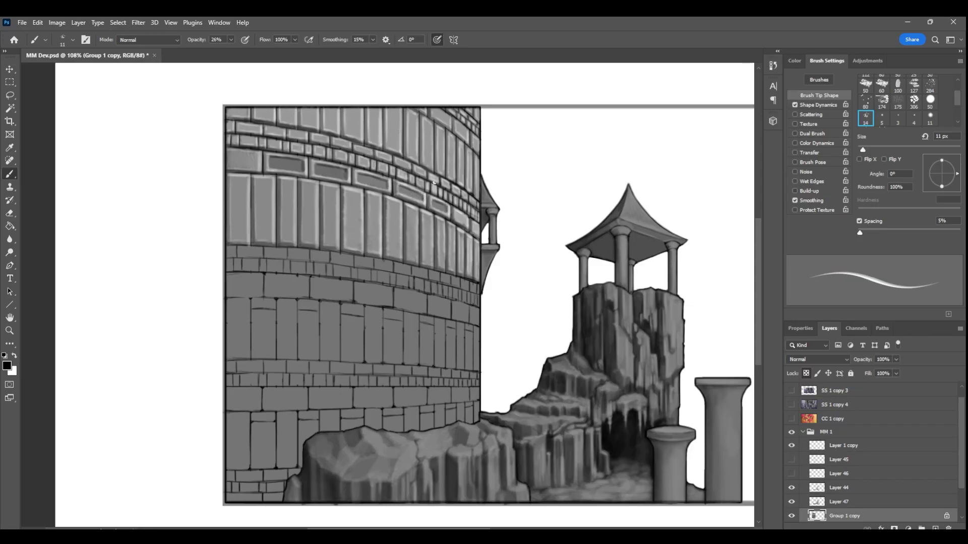
drag(233, 154, 256, 166)
Paint white highlights on the first row of small bricks beneath the tall blocks, at the right edge and across the left half.
click(15, 355)
drag(450, 276, 458, 286)
drag(468, 280, 468, 289)
drag(476, 283, 476, 290)
drag(440, 274, 439, 281)
mouse_move(373, 262)
mouse_down()
mouse_move(260, 256)
mouse_move(307, 259)
mouse_up()
drag(234, 247, 229, 256)
drag(229, 249, 234, 249)
drag(312, 253, 328, 260)
mouse_move(333, 260)
mouse_down()
mouse_move(350, 263)
mouse_move(333, 255)
mouse_up()
key(x)
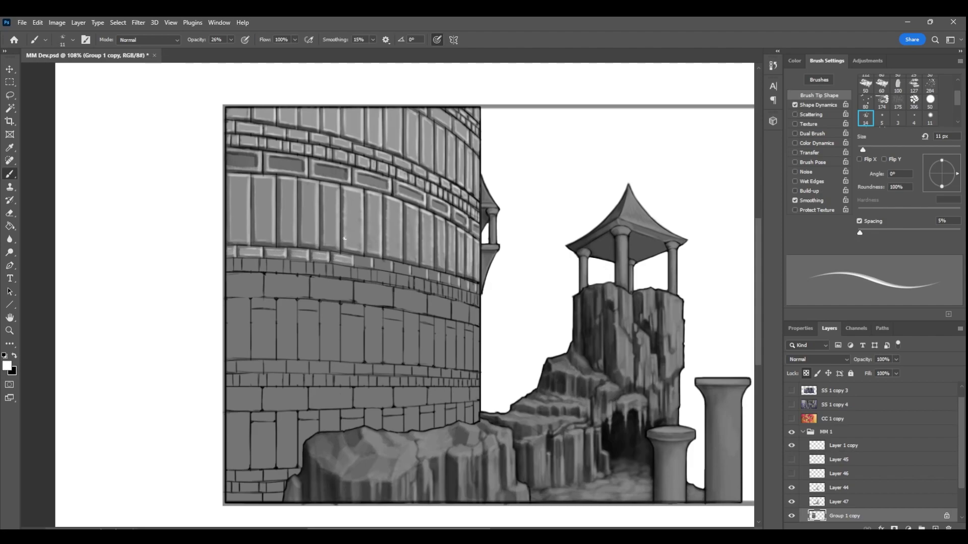
Highlight the remaining bricks in the right half of that row, alternating white and black strokes.
drag(358, 260, 371, 264)
key(x)
mouse_move(355, 257)
mouse_down()
mouse_move(355, 267)
mouse_move(392, 269)
mouse_up()
key(x)
drag(380, 263, 408, 268)
drag(397, 267, 410, 272)
drag(413, 269, 427, 275)
mouse_move(414, 269)
mouse_down()
mouse_move(422, 273)
mouse_move(394, 271)
mouse_up()
key(x)
key(x)
key(x)
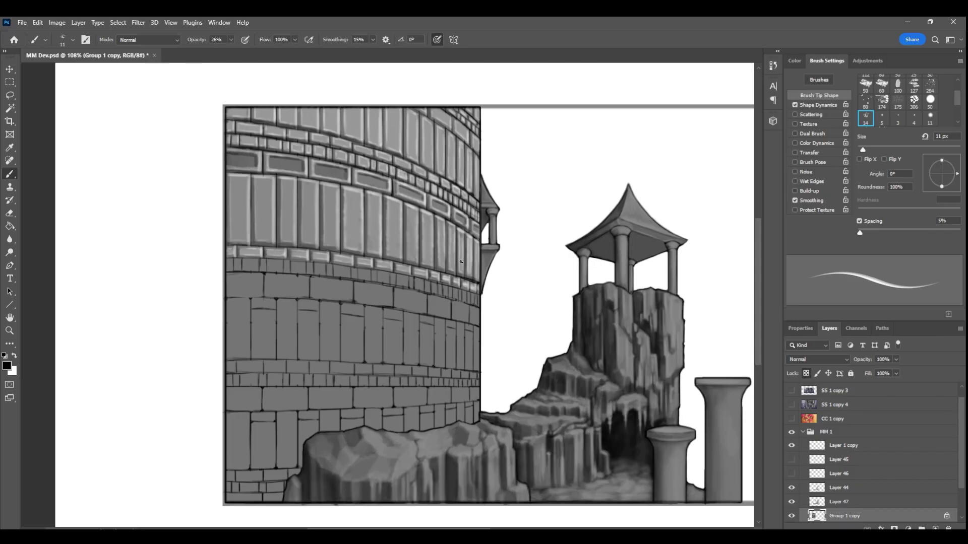
Paint white highlights on the second row of small bricks across the whole width of the tower.
key(x)
mouse_move(377, 271)
mouse_down()
mouse_move(427, 273)
mouse_move(477, 299)
mouse_up()
drag(321, 260, 237, 267)
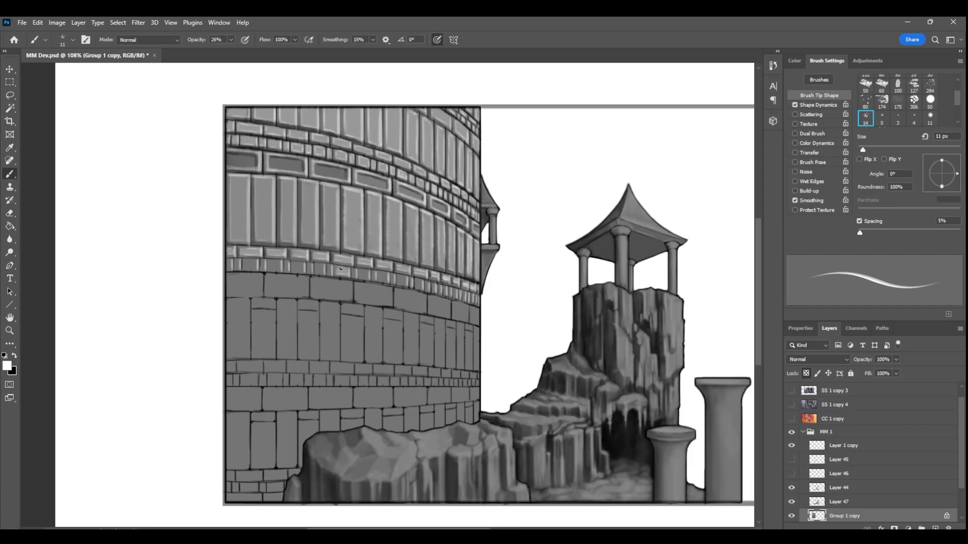
drag(354, 275, 411, 284)
mouse_move(330, 267)
mouse_down()
mouse_move(326, 236)
mouse_move(301, 269)
mouse_move(256, 267)
mouse_up()
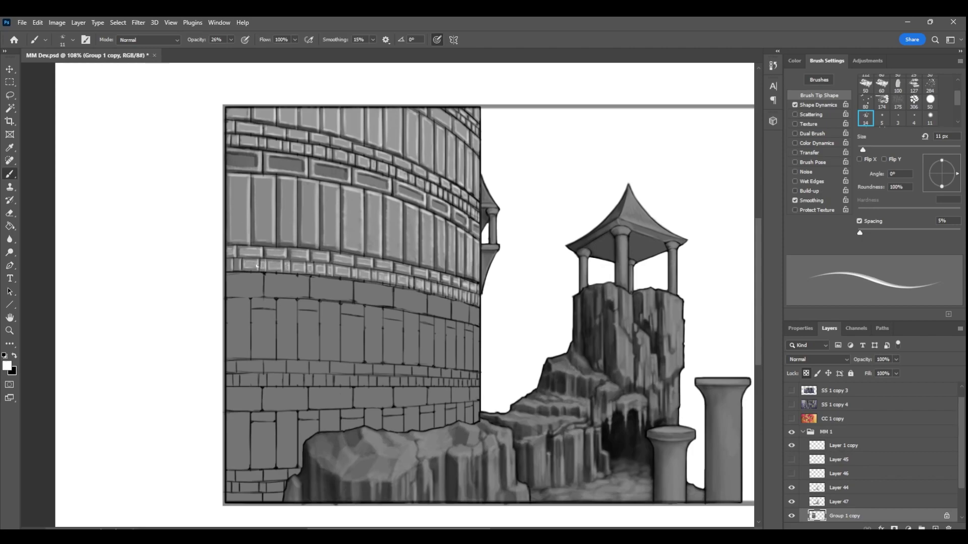
Highlight the large blocks beneath the small-brick rows with white strokes along their side edges and upper edges.
drag(426, 295, 426, 314)
drag(450, 300, 450, 318)
drag(466, 305, 465, 321)
drag(478, 309, 478, 324)
drag(392, 288, 392, 308)
drag(352, 282, 352, 301)
drag(308, 276, 308, 296)
mouse_move(262, 275)
mouse_down()
mouse_move(263, 296)
mouse_move(304, 293)
mouse_move(268, 281)
mouse_up()
mouse_move(268, 279)
mouse_down()
mouse_move(302, 279)
mouse_move(273, 278)
mouse_move(316, 295)
mouse_move(336, 291)
mouse_move(333, 282)
mouse_move(331, 294)
mouse_move(349, 287)
mouse_move(318, 285)
mouse_move(362, 236)
mouse_move(390, 303)
mouse_move(380, 287)
mouse_move(363, 295)
mouse_move(388, 297)
mouse_move(367, 290)
mouse_move(383, 284)
mouse_move(396, 298)
mouse_move(414, 292)
mouse_move(416, 309)
mouse_move(401, 304)
mouse_move(431, 311)
mouse_move(431, 298)
mouse_move(457, 314)
mouse_move(460, 289)
mouse_move(476, 322)
mouse_up()
Darken the joints around the small-brick rows with black and touch up the leftmost large block with white.
key(x)
mouse_move(228, 270)
mouse_down()
mouse_move(393, 284)
mouse_move(474, 304)
mouse_up()
drag(366, 281, 463, 301)
mouse_move(228, 258)
mouse_down()
mouse_move(315, 261)
mouse_move(477, 292)
mouse_up()
key(x)
drag(228, 275, 260, 277)
mouse_move(259, 294)
mouse_down()
mouse_move(229, 293)
mouse_move(259, 286)
mouse_move(239, 282)
mouse_up()
Paint white highlights on the lower row of tall blocks from the tower's right edge to its left edge.
key(z)
drag(463, 345, 435, 343)
drag(471, 306, 484, 302)
drag(526, 400, 541, 399)
key(b)
mouse_move(419, 325)
mouse_down()
mouse_move(446, 341)
mouse_move(475, 390)
mouse_up()
mouse_move(468, 336)
mouse_down()
mouse_move(468, 391)
mouse_move(457, 390)
mouse_up()
mouse_move(447, 340)
mouse_down()
mouse_move(446, 388)
mouse_move(433, 388)
mouse_up()
mouse_move(418, 334)
mouse_down()
mouse_move(418, 384)
mouse_move(399, 383)
mouse_up()
mouse_move(380, 321)
mouse_down()
mouse_move(379, 382)
mouse_move(353, 382)
mouse_up()
drag(330, 310, 330, 383)
mouse_move(299, 379)
mouse_down()
mouse_move(300, 311)
mouse_move(275, 305)
mouse_move(245, 376)
mouse_up()
drag(219, 303, 219, 379)
drag(188, 300, 187, 379)
scroll(425, 329, down, 3)
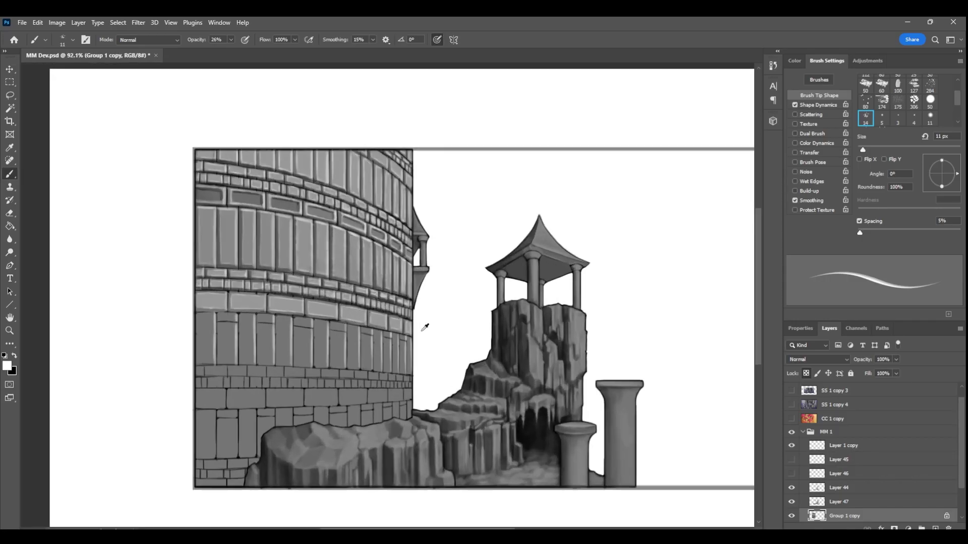
Paint white highlights on the right half of the tall-block row directly beneath the lower highlighted row of large blocks.
mouse_move(309, 323)
mouse_down()
mouse_move(407, 337)
mouse_move(400, 329)
mouse_move(326, 332)
mouse_move(328, 362)
mouse_move(348, 333)
mouse_move(383, 348)
mouse_up()
drag(389, 366, 399, 333)
drag(412, 366, 413, 340)
drag(406, 367, 400, 333)
mouse_move(392, 365)
mouse_down()
mouse_move(391, 337)
mouse_move(361, 328)
mouse_up()
mouse_move(349, 361)
mouse_down()
mouse_move(348, 334)
mouse_move(333, 361)
mouse_up()
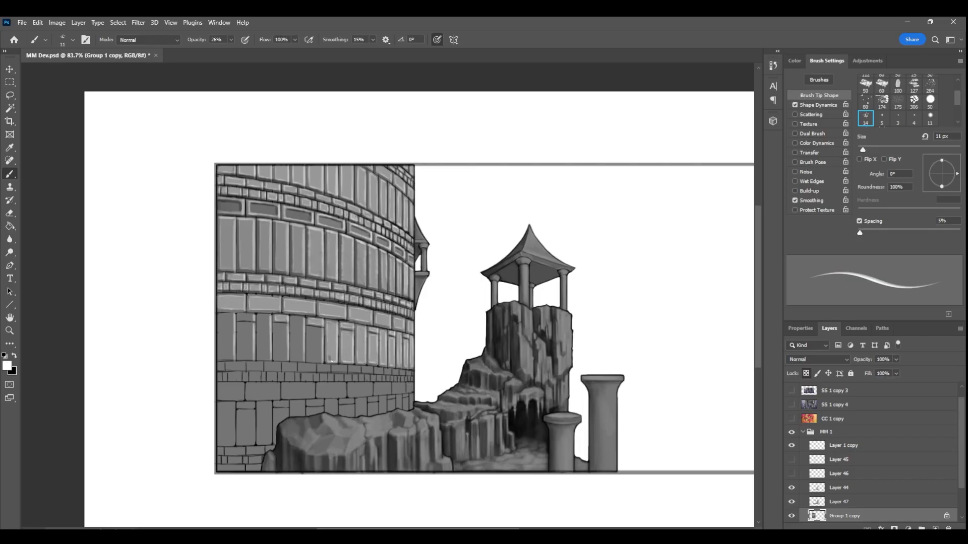
Extend the white edge highlights across the remaining tall blocks of this row to the tower's left edge.
drag(309, 330, 308, 360)
drag(292, 318, 293, 359)
drag(260, 316, 261, 360)
drag(240, 316, 253, 317)
mouse_move(241, 320)
mouse_down()
mouse_move(253, 320)
mouse_move(240, 346)
mouse_move(248, 358)
mouse_up()
drag(252, 326, 245, 326)
mouse_move(322, 331)
mouse_down()
mouse_move(311, 356)
mouse_move(321, 358)
mouse_up()
mouse_move(302, 324)
mouse_down()
mouse_move(295, 354)
mouse_move(304, 357)
mouse_move(279, 328)
mouse_move(286, 356)
mouse_up()
mouse_move(268, 324)
mouse_down()
mouse_move(263, 354)
mouse_move(261, 319)
mouse_up()
mouse_move(251, 327)
mouse_down()
mouse_move(243, 350)
mouse_move(252, 357)
mouse_up()
drag(252, 318, 218, 357)
Add short white highlights along the side edges of the small bricks directly below the tall blocks.
drag(244, 394, 293, 394)
drag(315, 326, 316, 336)
drag(339, 327, 338, 337)
drag(359, 327, 359, 337)
drag(375, 329, 388, 339)
drag(415, 332, 414, 340)
drag(289, 324, 289, 336)
mouse_move(263, 322)
mouse_down()
mouse_move(263, 336)
mouse_move(232, 335)
mouse_up()
drag(206, 320, 206, 333)
drag(177, 319, 177, 333)
mouse_move(147, 319)
mouse_down()
mouse_move(148, 332)
mouse_move(113, 333)
mouse_up()
Darken the joints above and below the tall-block row with black strokes across the tower.
key(x)
drag(314, 251, 345, 257)
mouse_move(356, 259)
mouse_down()
mouse_move(396, 266)
mouse_move(316, 250)
mouse_up()
drag(288, 247, 263, 242)
drag(233, 239, 148, 235)
drag(102, 316, 422, 331)
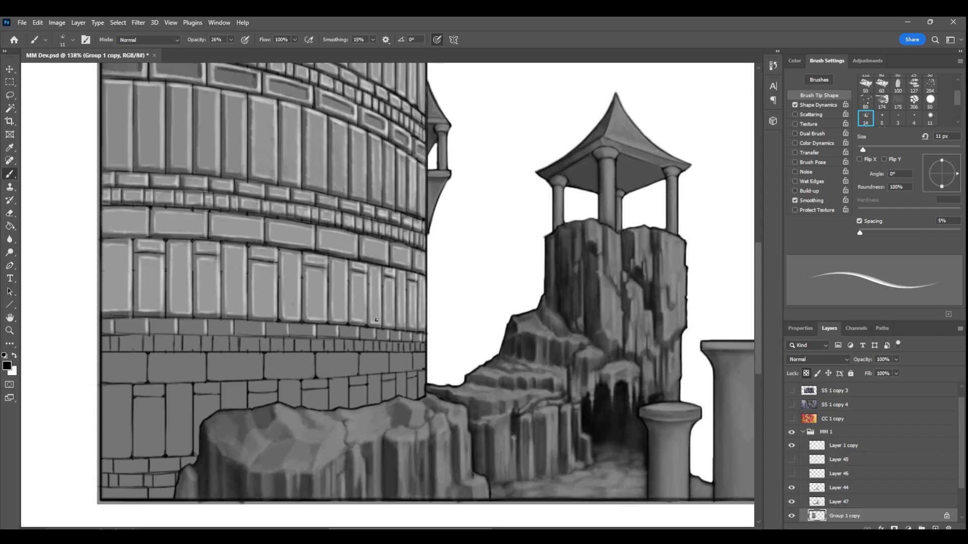
Try to shade the faces of the large blocks above the tall-block row with black strokes.
click(10, 240)
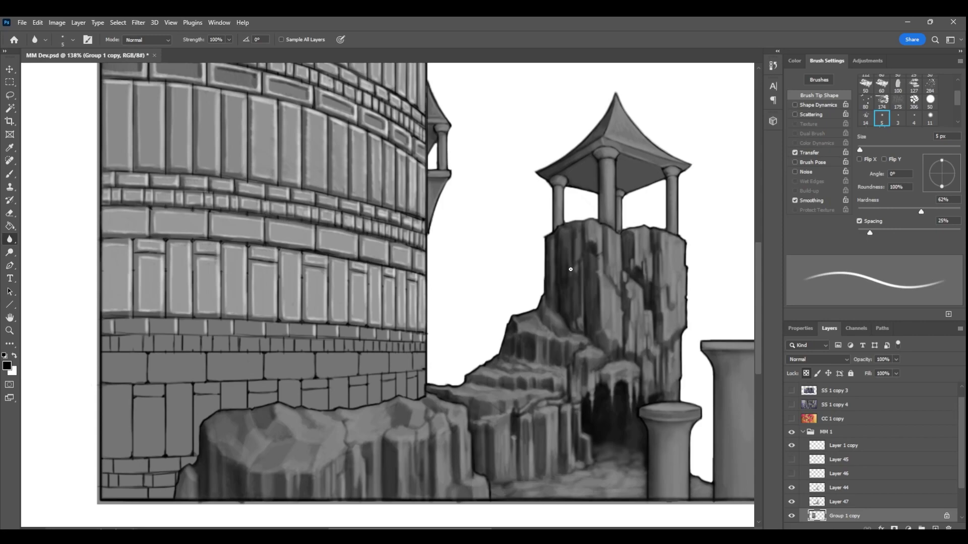
key(b)
drag(211, 215, 210, 236)
drag(151, 211, 150, 235)
drag(157, 206, 233, 212)
key(x)
key(ctrl+z)
key(x)
click(914, 119)
click(231, 40)
drag(230, 53, 269, 54)
drag(123, 204, 184, 206)
right_click(10, 174)
click(51, 204)
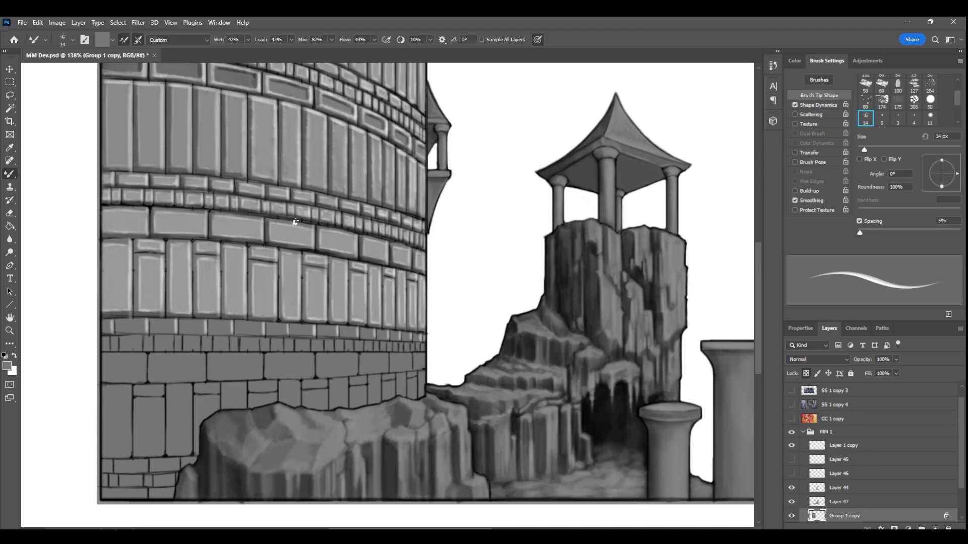
right_click(10, 173)
click(51, 175)
click(7, 366)
click(672, 473)
click(899, 341)
drag(237, 212, 314, 223)
click(9, 240)
click(9, 174)
mouse_move(377, 238)
mouse_down()
mouse_move(409, 246)
mouse_move(410, 230)
mouse_up()
Shade recessed inner panels in black on the large blocks above the tall-block row, using the textured 14 px brush at 26% opacity.
click(10, 331)
mouse_move(375, 325)
mouse_down()
mouse_move(323, 324)
mouse_move(356, 324)
mouse_up()
click(10, 174)
click(865, 119)
drag(231, 40, 194, 51)
key(2)
key(6)
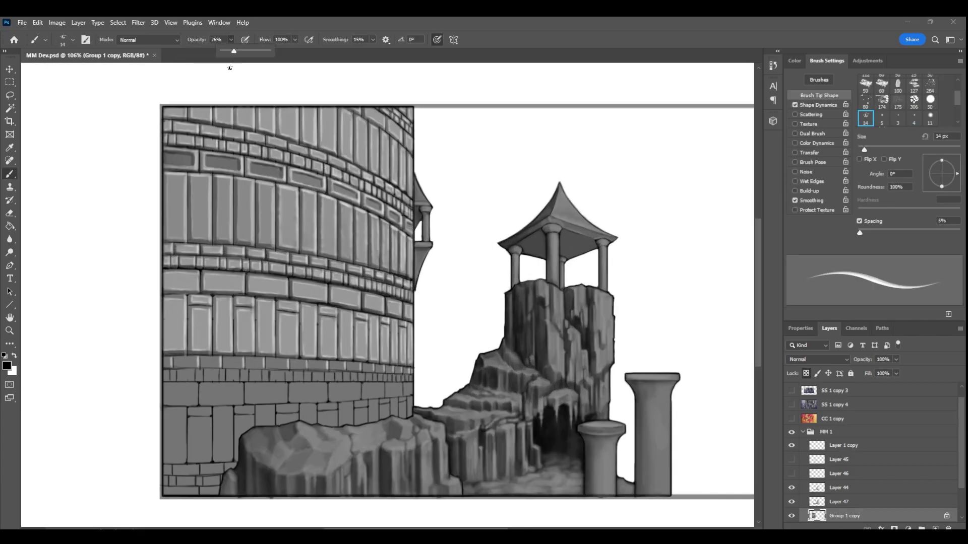
drag(165, 274, 195, 277)
drag(207, 278, 240, 287)
mouse_move(208, 278)
mouse_down()
mouse_move(355, 294)
mouse_move(401, 311)
mouse_move(401, 296)
mouse_up()
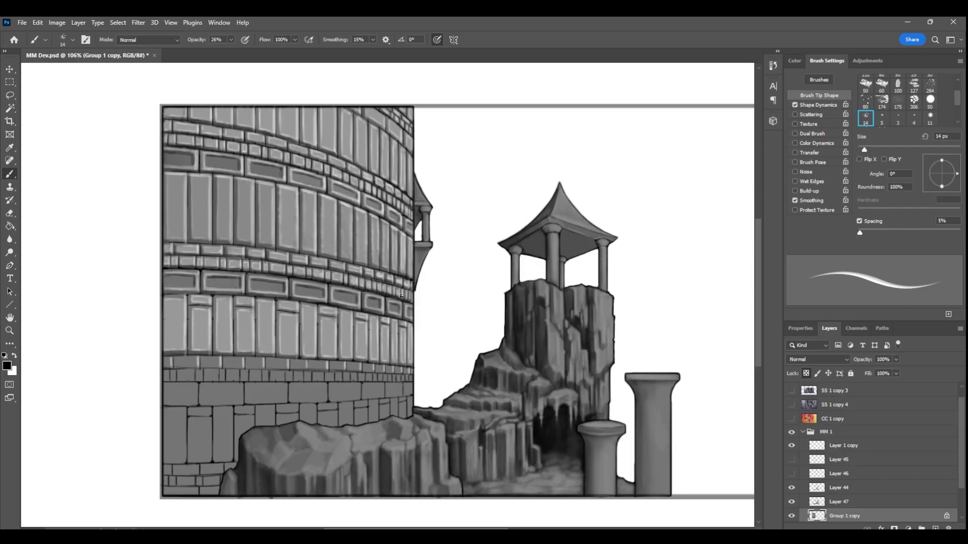
Paint white highlights on the upper row of small bricks below the tall blocks with a 10 px brush.
key(x)
key(bracketleft)
drag(225, 363, 263, 364)
mouse_move(203, 359)
mouse_down()
mouse_move(219, 364)
mouse_move(169, 362)
mouse_up()
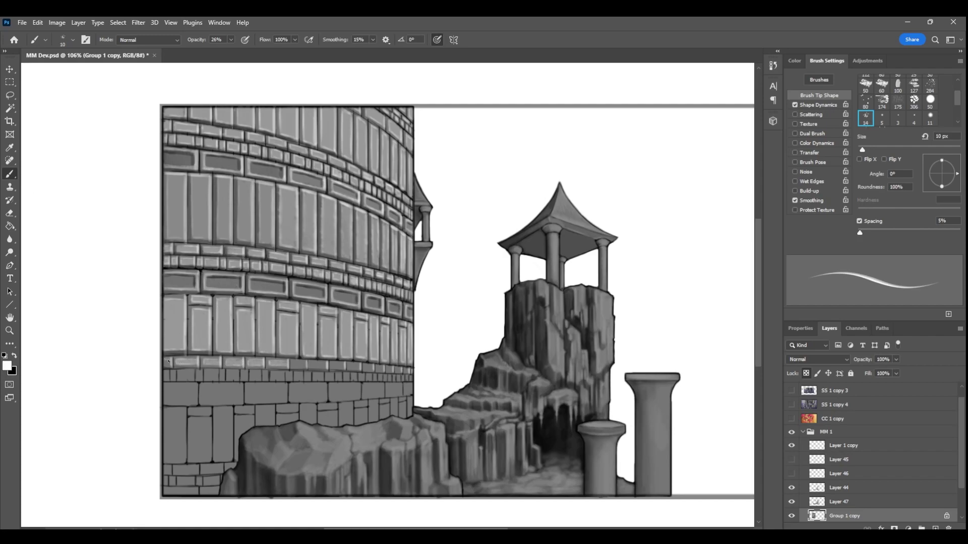
drag(293, 362, 345, 368)
mouse_move(191, 376)
mouse_down()
mouse_move(316, 383)
mouse_move(412, 366)
mouse_up()
Highlight the second row of small bricks below the tall blocks in white and save the document.
drag(206, 373, 246, 376)
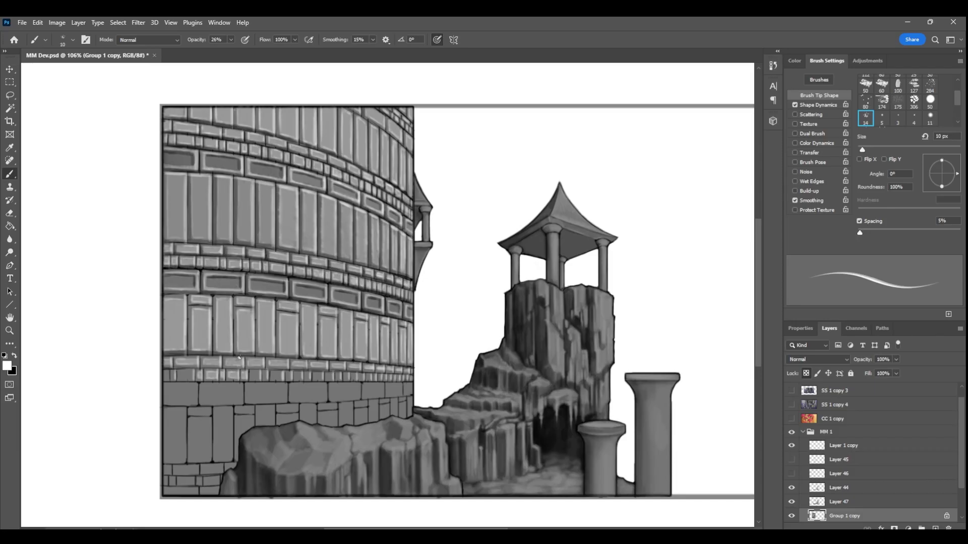
drag(186, 378, 172, 378)
drag(167, 372, 165, 379)
drag(277, 374, 304, 378)
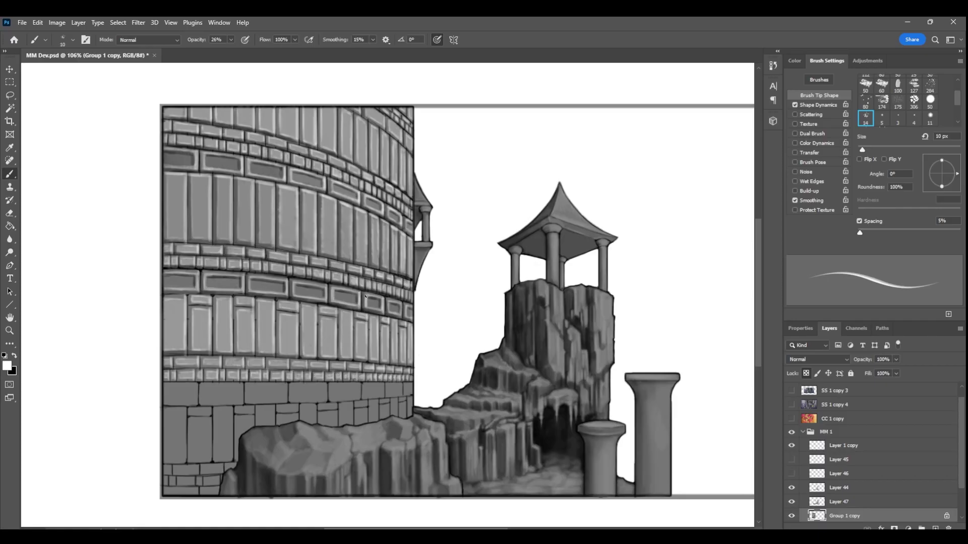
click(22, 23)
click(39, 138)
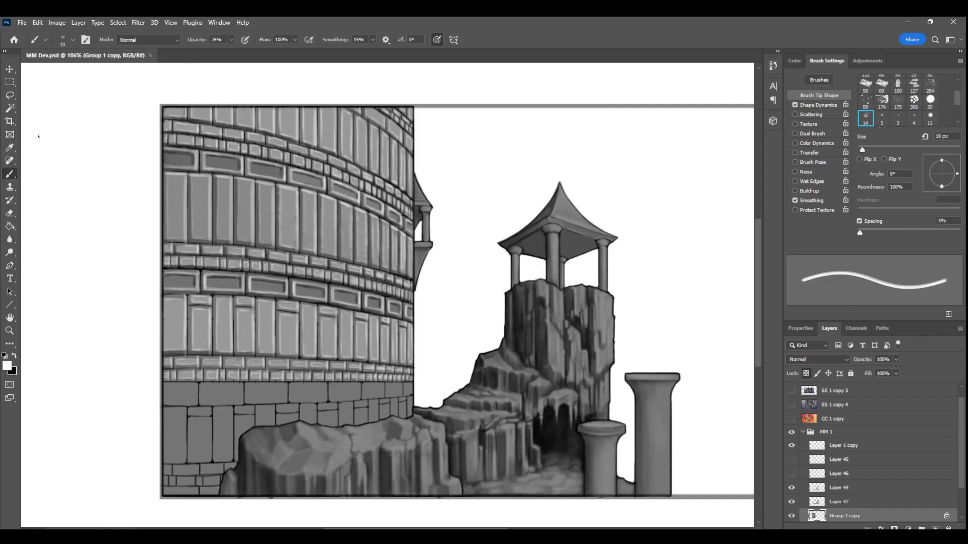
Paint white highlights along the side edges of the unshaded large blocks below the small bricks, from the middle to the right.
drag(286, 383, 286, 402)
mouse_move(326, 383)
mouse_down()
mouse_move(326, 400)
mouse_move(360, 399)
mouse_up()
drag(384, 382, 384, 397)
drag(402, 383, 402, 395)
mouse_move(412, 383)
mouse_down()
mouse_move(412, 394)
mouse_move(400, 385)
mouse_up()
drag(388, 386, 388, 397)
mouse_move(388, 398)
mouse_down()
mouse_move(401, 395)
mouse_move(365, 397)
mouse_up()
click(14, 356)
click(14, 356)
Outline these large blocks in white along their upper and side edges, working from right to left.
mouse_move(365, 386)
mouse_down()
mouse_move(384, 386)
mouse_move(384, 396)
mouse_up()
drag(331, 386, 331, 399)
mouse_move(332, 387)
mouse_down()
mouse_move(361, 386)
mouse_move(360, 397)
mouse_up()
drag(292, 386, 326, 386)
mouse_move(292, 386)
mouse_down()
mouse_move(291, 400)
mouse_move(325, 400)
mouse_up()
drag(249, 386, 284, 387)
mouse_move(249, 386)
mouse_down()
mouse_move(249, 400)
mouse_move(285, 399)
mouse_up()
drag(201, 387, 242, 386)
Strengthen the white side-edge highlights of the large blocks from the second block to the tower's right edge.
drag(242, 384, 243, 403)
mouse_move(197, 383)
mouse_down()
mouse_move(196, 405)
mouse_move(240, 402)
mouse_move(202, 402)
mouse_up()
mouse_move(241, 386)
mouse_down()
mouse_move(241, 402)
mouse_move(282, 400)
mouse_up()
drag(324, 386, 324, 400)
mouse_move(358, 385)
mouse_down()
mouse_move(358, 396)
mouse_move(383, 397)
mouse_up()
drag(400, 386, 401, 395)
Shade the inner panels of the lowest large-block row with black, from the second block rightwards.
key(x)
drag(206, 388, 239, 388)
mouse_move(238, 388)
mouse_down()
mouse_move(238, 400)
mouse_move(280, 388)
mouse_up()
mouse_move(295, 387)
mouse_down()
mouse_move(321, 388)
mouse_move(322, 398)
mouse_up()
drag(336, 388, 381, 387)
Touch up the third large block's edges in white and darken the joints between the neighbouring blocks with black.
key(x)
drag(250, 385, 285, 385)
mouse_move(249, 402)
mouse_down()
mouse_move(282, 401)
mouse_move(245, 401)
mouse_up()
key(x)
mouse_move(245, 383)
mouse_down()
mouse_move(246, 403)
mouse_move(330, 402)
mouse_up()
drag(363, 385, 363, 399)
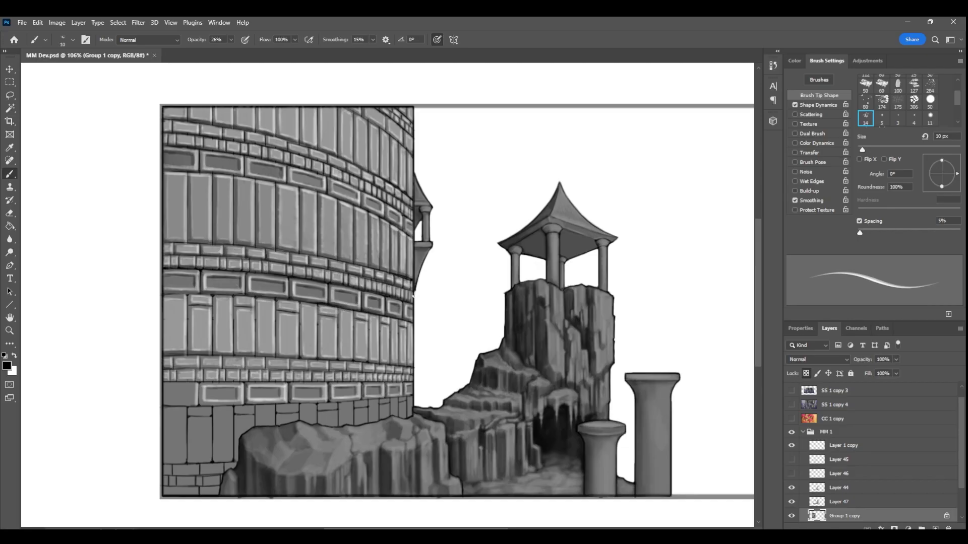
Add white edges and black shading to the leftmost large block, and brighten the second block's upper edge in white.
key(x)
drag(163, 385, 196, 386)
mouse_move(164, 402)
mouse_down()
mouse_move(194, 402)
mouse_move(191, 388)
mouse_up()
key(x)
mouse_move(191, 388)
mouse_down()
mouse_move(192, 399)
mouse_move(190, 383)
mouse_up()
key(x)
drag(203, 384, 236, 384)
Brighten the upper edges of the middle large-block row with white, plus the central blocks in the row below.
drag(292, 280, 381, 297)
drag(292, 385, 355, 383)
drag(388, 298, 400, 301)
drag(406, 305, 411, 307)
drag(248, 274, 286, 279)
drag(203, 271, 244, 275)
drag(162, 271, 199, 272)
Brighten the upper edges of the topmost large-block row with white strokes across the tower.
drag(286, 166, 323, 178)
drag(329, 176, 376, 201)
drag(383, 201, 412, 222)
drag(245, 154, 275, 164)
drag(199, 149, 221, 156)
drag(218, 152, 245, 159)
drag(162, 146, 187, 151)
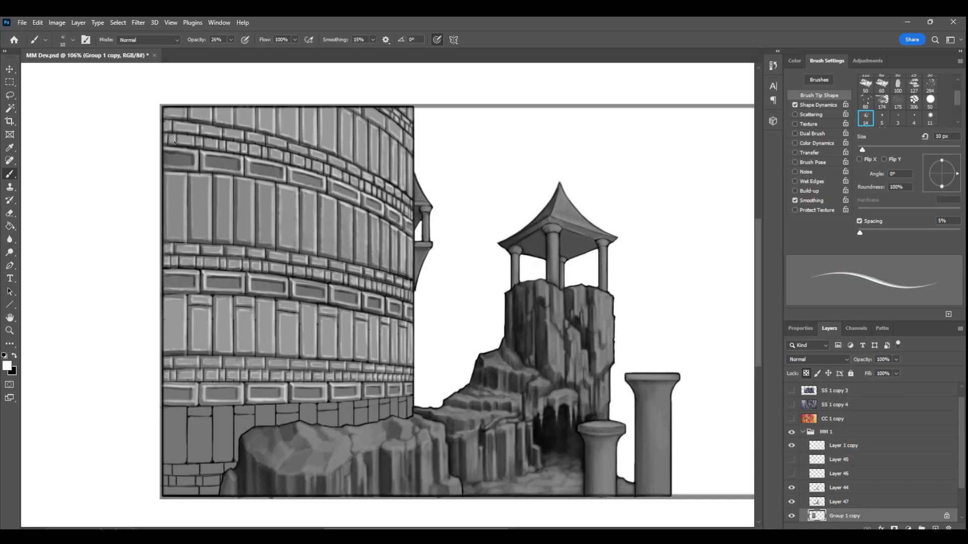
Save the document.
key(z)
drag(497, 290, 492, 242)
drag(492, 242, 508, 230)
drag(497, 317, 522, 302)
key(ctrl+s)
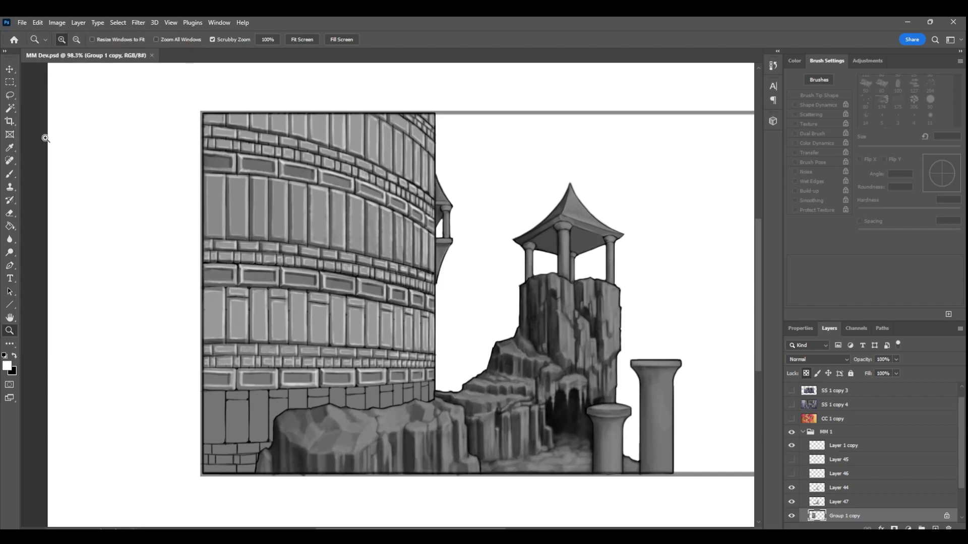
Brush white vertical highlights down the blocks in the tower's lowest large-block row, above the rocks.
key(b)
drag(377, 387, 377, 408)
mouse_move(392, 386)
mouse_down()
mouse_move(392, 406)
mouse_move(401, 404)
mouse_up()
drag(411, 384, 412, 401)
drag(419, 384, 428, 402)
drag(433, 382, 433, 399)
drag(305, 408, 305, 388)
drag(286, 412, 286, 398)
mouse_move(267, 433)
mouse_down()
mouse_move(267, 391)
mouse_move(266, 403)
mouse_up()
mouse_move(246, 445)
mouse_down()
mouse_move(246, 401)
mouse_move(223, 391)
mouse_up()
Brighten the upper edges of the lowest large-block row with white strokes from the tower's outer edge to its left side.
drag(321, 274, 355, 276)
drag(336, 389, 415, 383)
drag(309, 391, 325, 389)
mouse_move(289, 391)
mouse_down()
mouse_move(305, 390)
mouse_move(285, 391)
mouse_up()
drag(308, 399, 363, 395)
drag(381, 395, 394, 393)
drag(250, 393, 265, 392)
drag(227, 392, 246, 401)
mouse_move(205, 392)
mouse_down()
mouse_move(222, 392)
mouse_move(270, 440)
mouse_up()
Darken the joints and lower edges of the lowest large-block row with black strokes.
click(14, 356)
mouse_move(289, 390)
mouse_down()
mouse_move(289, 407)
mouse_move(308, 407)
mouse_up()
drag(330, 390, 330, 403)
mouse_move(347, 389)
mouse_down()
mouse_move(348, 406)
mouse_move(366, 408)
mouse_up()
drag(381, 387, 381, 407)
mouse_move(252, 392)
mouse_down()
mouse_move(252, 441)
mouse_move(228, 444)
mouse_up()
drag(272, 440, 250, 440)
drag(248, 441, 204, 442)
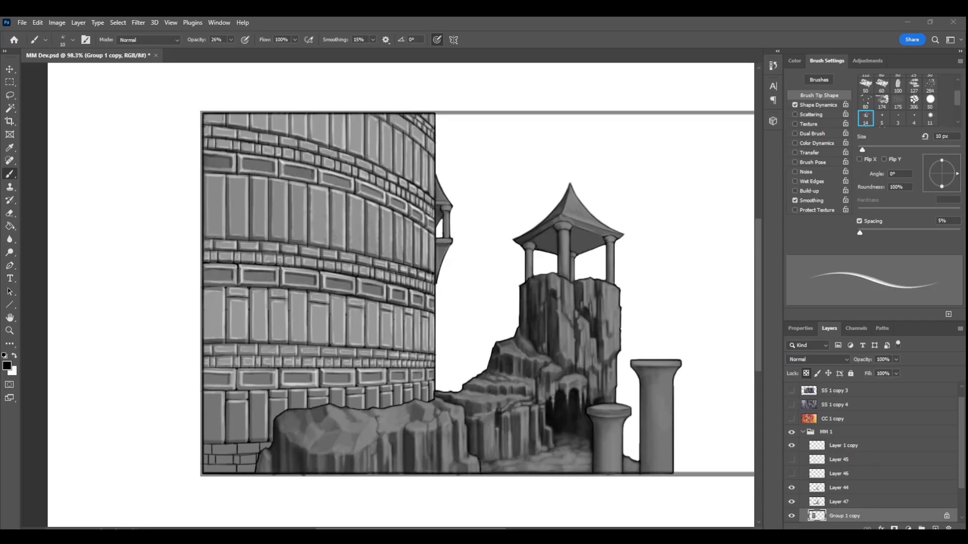
Touch up the side edges of the leftmost blocks in the lowest large-block row with white.
key(x)
mouse_move(253, 394)
mouse_down()
mouse_move(252, 441)
mouse_move(272, 431)
mouse_up()
drag(291, 392, 292, 408)
drag(230, 409, 230, 439)
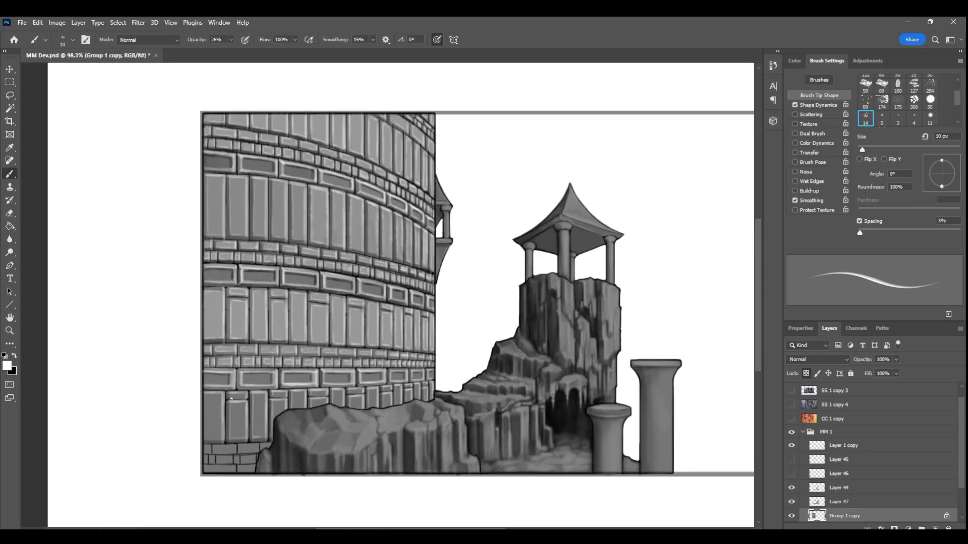
Choose the 14 px brush and lighten the block faces in the lowest large-block row with white.
click(865, 121)
drag(355, 398, 356, 408)
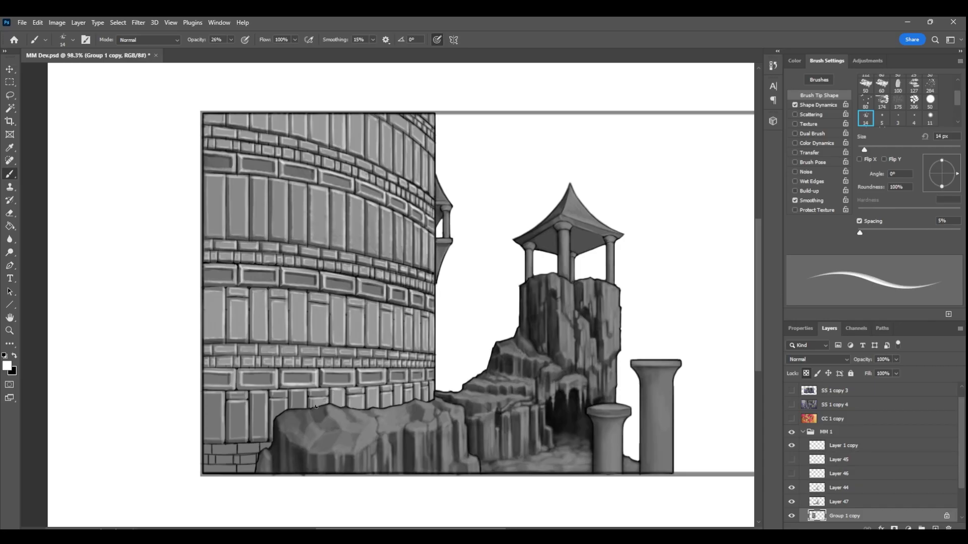
drag(282, 404, 276, 413)
drag(262, 396, 258, 437)
drag(240, 402, 239, 438)
mouse_move(217, 408)
mouse_down()
mouse_move(216, 392)
mouse_move(208, 436)
mouse_move(218, 427)
mouse_up()
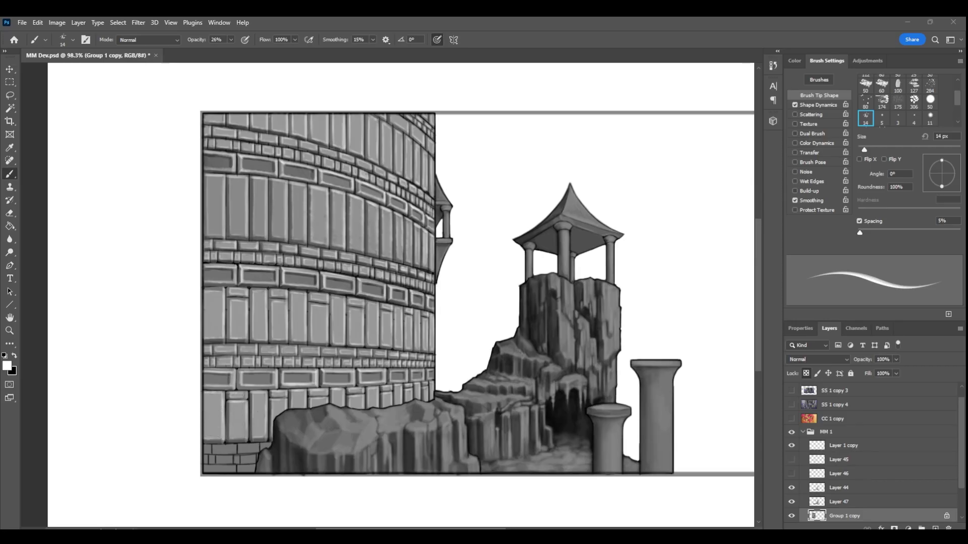
Highlight the small bricks at the tower's base in white and darken the joint above the lowest large blocks.
mouse_move(206, 465)
mouse_down()
mouse_move(245, 465)
mouse_move(237, 446)
mouse_move(267, 444)
mouse_up()
key(x)
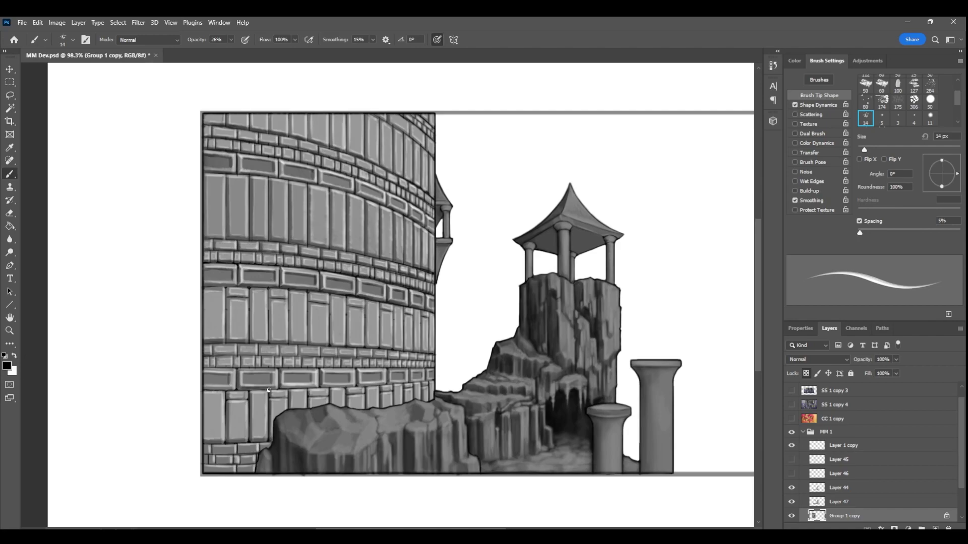
drag(205, 389, 315, 387)
key(x)
drag(240, 446, 256, 452)
drag(215, 447, 234, 452)
mouse_move(206, 444)
mouse_down()
mouse_move(204, 459)
mouse_move(252, 468)
mouse_move(247, 461)
mouse_up()
key(x)
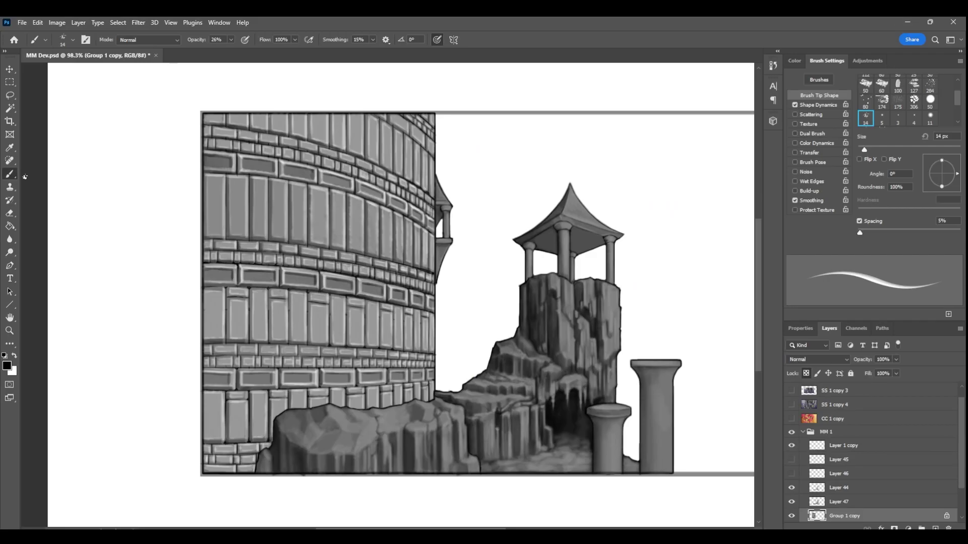
Set the brush opacity to 45% and dab black pits with white highlights onto the upper full row of large blocks.
key(4)
key(5)
click(311, 201)
drag(223, 180, 405, 224)
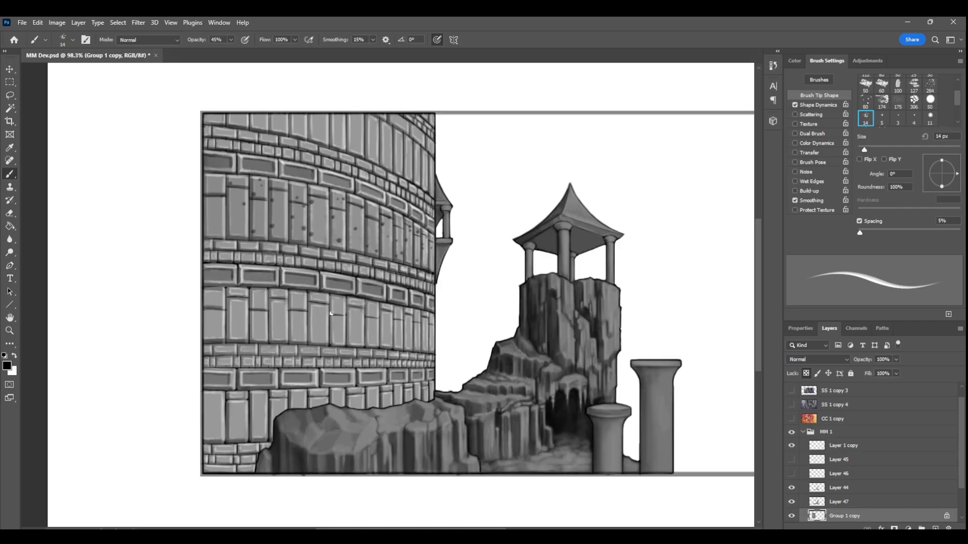
key(x)
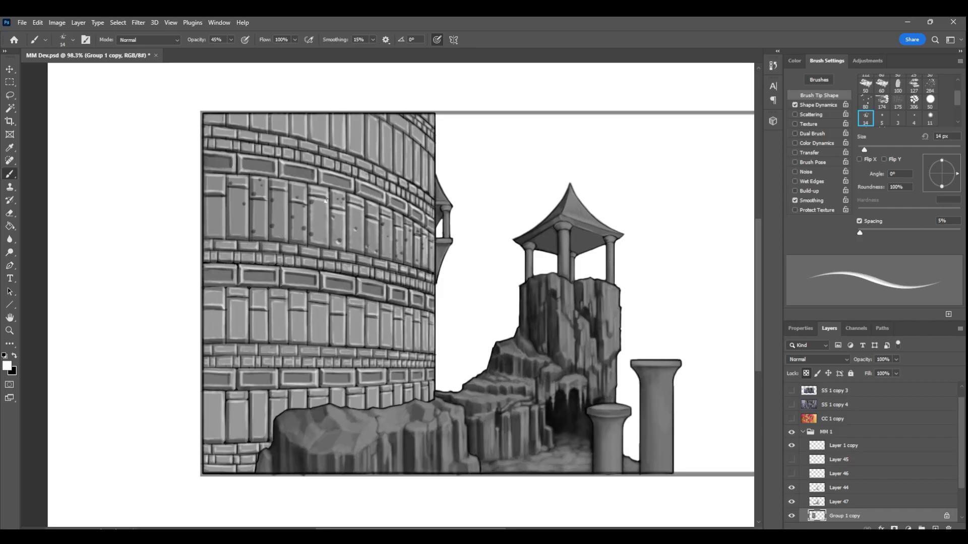
Tint the tower khaki by adding a Color Overlay effect to the Group 1 copy layer.
double_click(889, 515)
click(572, 426)
click(775, 329)
click(810, 456)
click(898, 341)
click(775, 329)
click(888, 344)
click(888, 293)
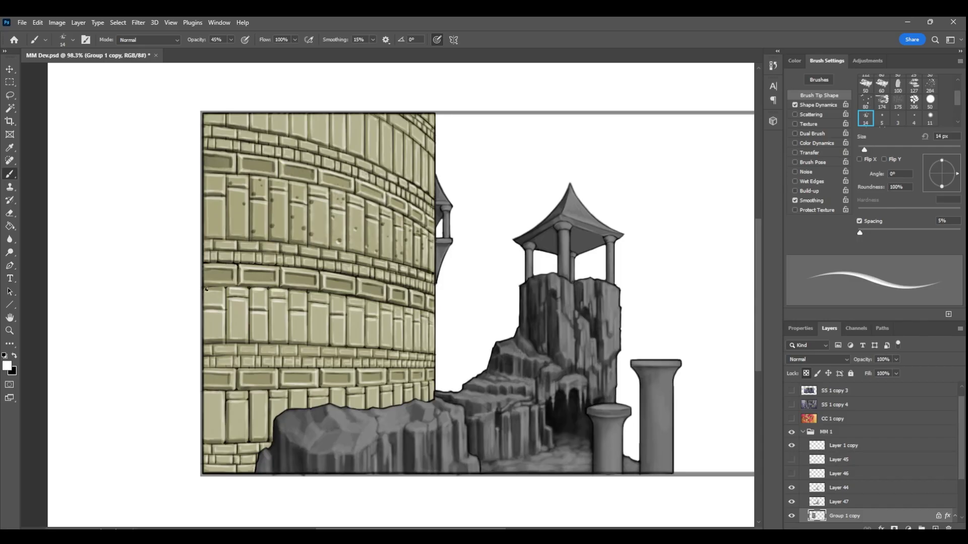
Brighten the upper panel row in white and add black and white wear marks to the lowest large blocks.
drag(238, 154, 383, 187)
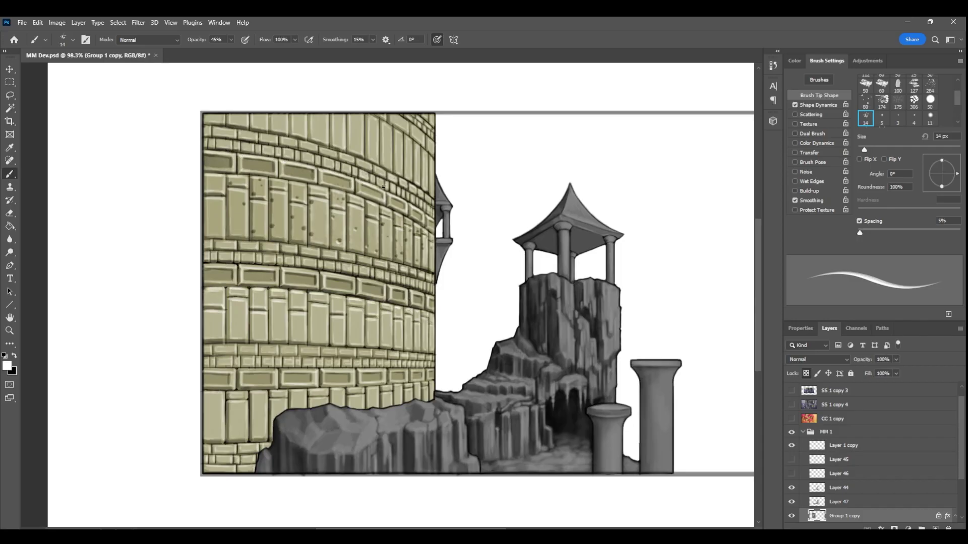
click(14, 356)
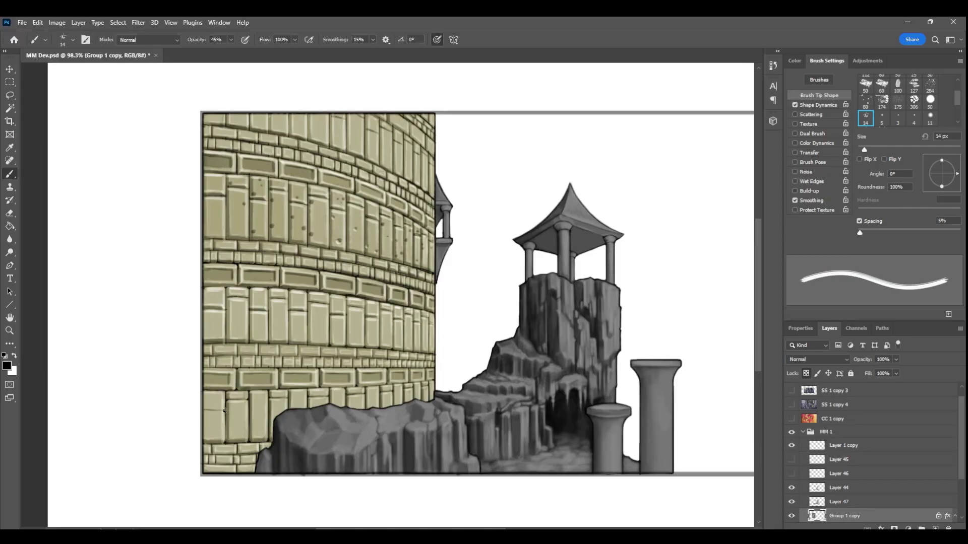
drag(333, 405, 416, 396)
key(x)
drag(204, 411, 409, 390)
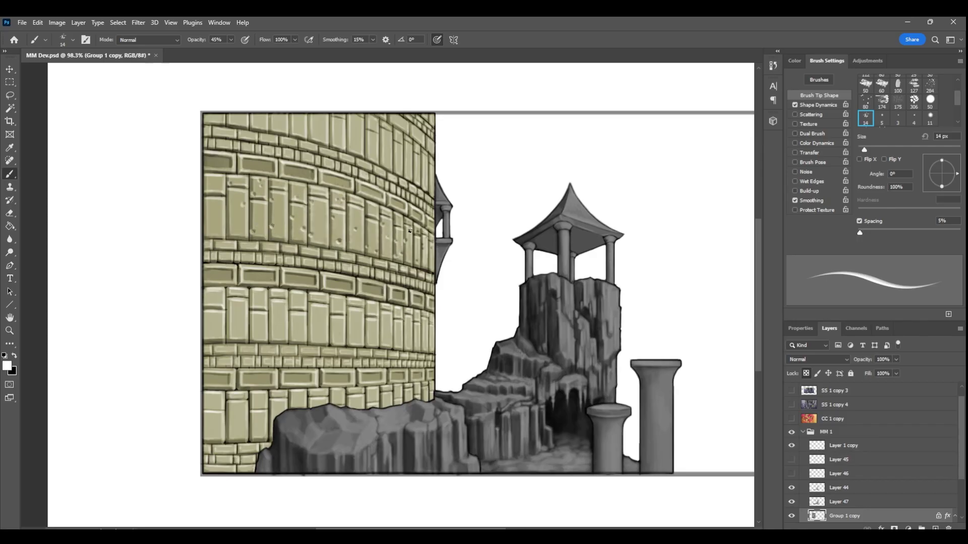
Dab black pits onto the middle and lowest large-block rows, and retouch the panels near the tower's upper outer edge.
key(x)
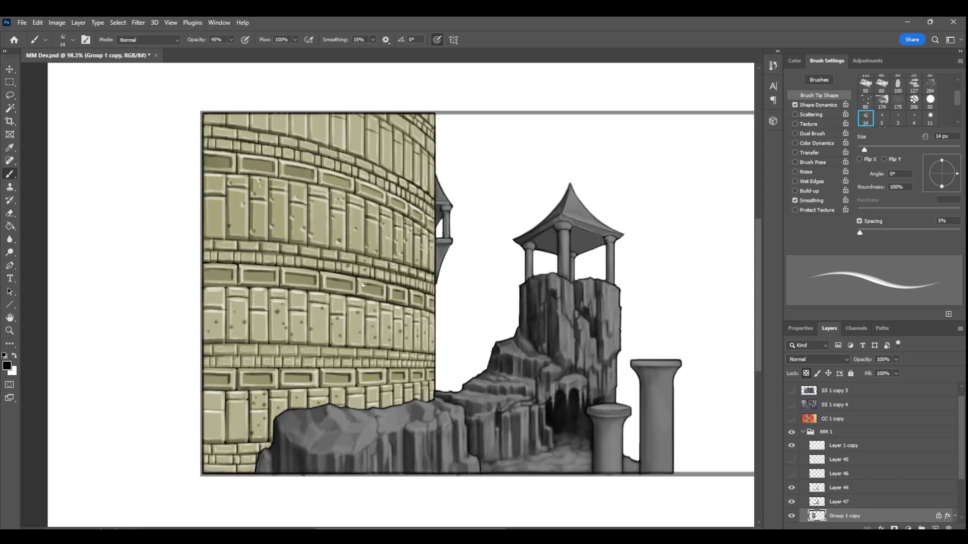
drag(418, 132, 421, 139)
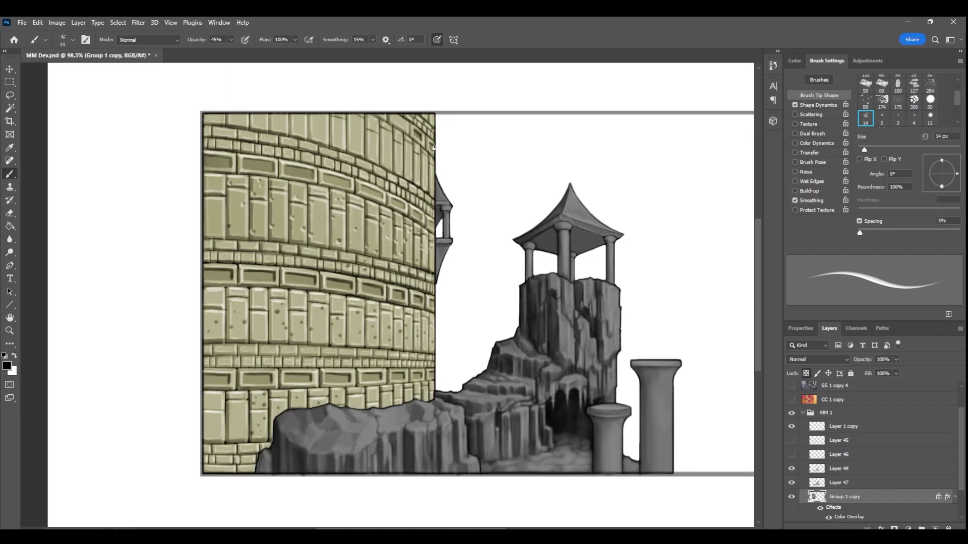
key(x)
drag(426, 135, 431, 151)
key(x)
mouse_move(436, 408)
mouse_down()
mouse_move(398, 413)
mouse_move(446, 412)
mouse_up()
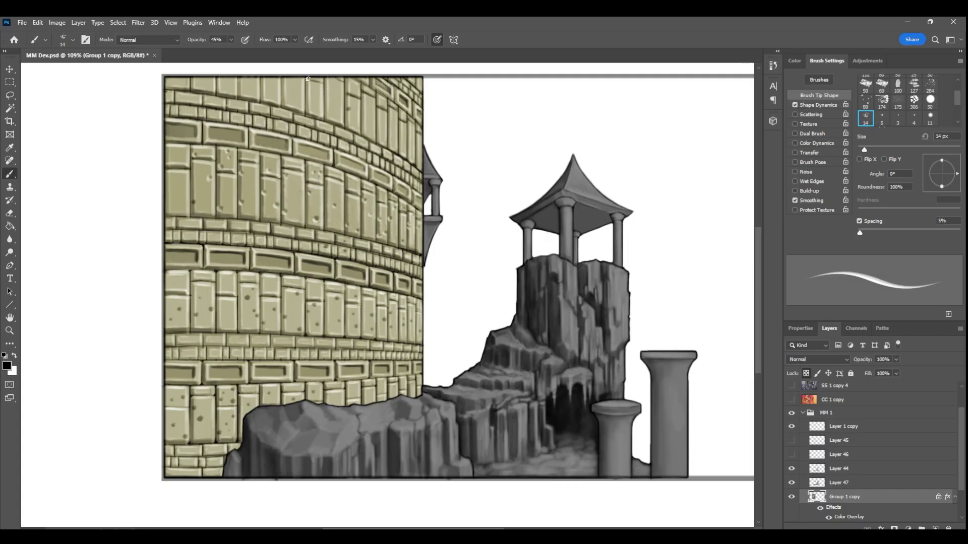
Add white highlights beside the pits in the middle and lowest large-block rows.
key(x)
drag(332, 262, 327, 276)
click(14, 355)
click(14, 356)
drag(192, 407, 194, 412)
drag(197, 417, 200, 422)
drag(216, 432, 220, 435)
click(226, 424)
Set the brush opacity to 22% and shade the small-brick courses and panel rows softly with black.
key(x)
key(2)
key(2)
drag(317, 358, 422, 358)
drag(166, 385, 424, 374)
mouse_move(166, 89)
mouse_down()
mouse_move(422, 168)
mouse_move(408, 172)
mouse_up()
mouse_move(193, 119)
mouse_down()
mouse_move(387, 168)
mouse_move(423, 194)
mouse_up()
key(x)
key(x)
drag(307, 269, 367, 280)
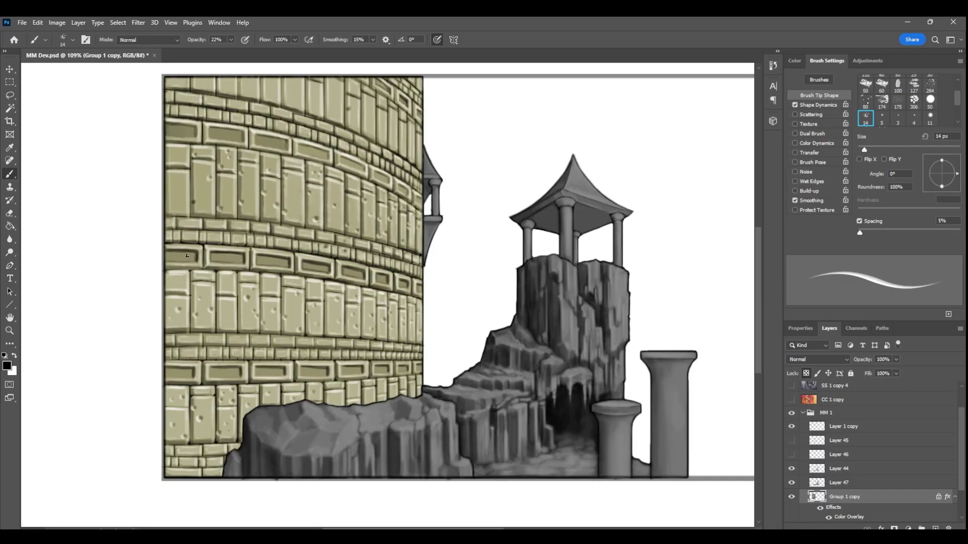
Set the brush opacity to 43% and paint white scroll ornaments inside the middle row's recessed panels.
key(x)
key(4)
key(3)
drag(256, 260, 387, 280)
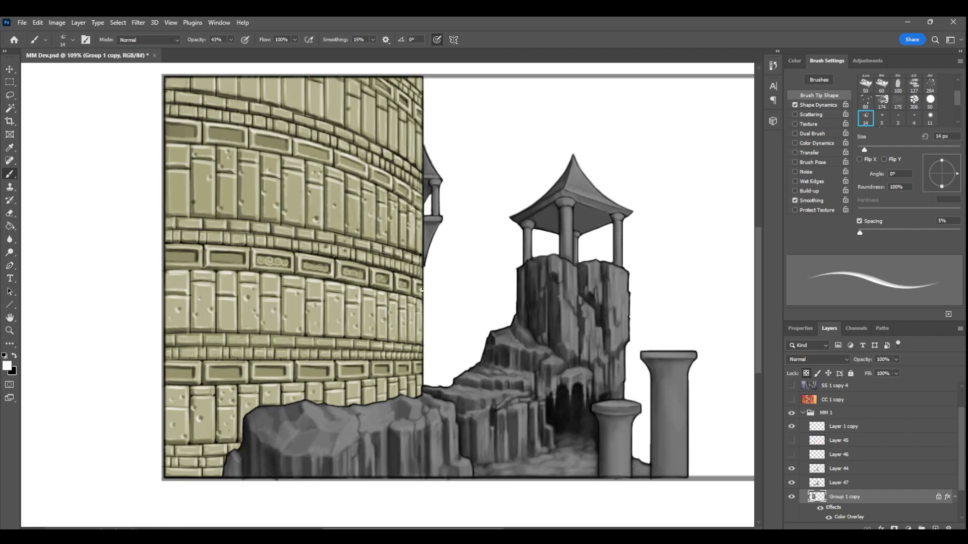
drag(211, 259, 243, 260)
drag(221, 259, 235, 260)
Deepen the middle row's scrolls with black and add a matching ornament to its leftmost panel.
key(x)
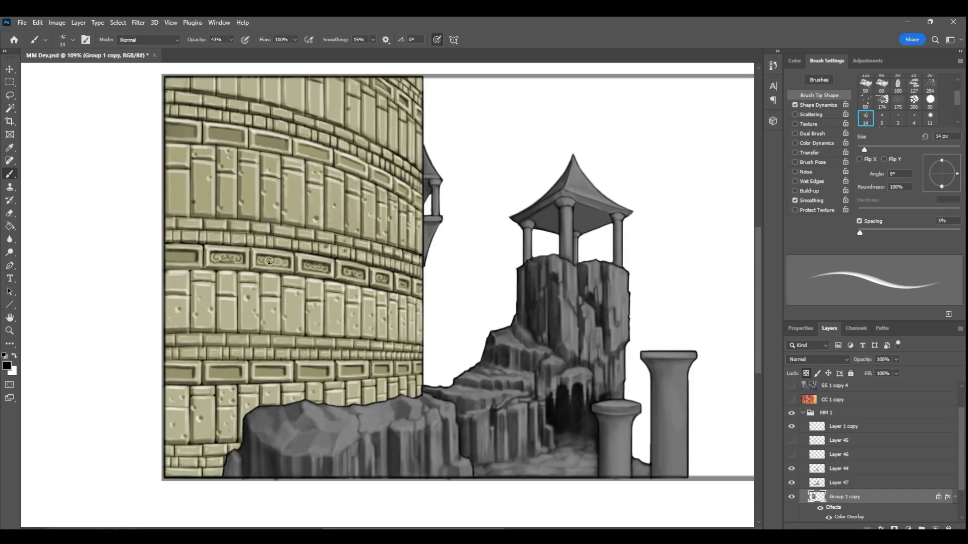
key(x)
drag(195, 252, 166, 259)
key(x)
drag(192, 254, 172, 260)
Paint scroll ornaments in white with black shading inside the lowest row's recessed panels, and save the document.
key(x)
drag(301, 370, 325, 371)
drag(257, 370, 286, 374)
mouse_move(215, 372)
mouse_down()
mouse_move(237, 373)
mouse_move(166, 371)
mouse_move(242, 373)
mouse_up()
key(x)
drag(255, 372, 281, 373)
drag(300, 371, 321, 373)
drag(342, 371, 408, 368)
drag(253, 415, 221, 416)
key(ctrl+s)
Paint white scroll ornaments inside the left and central recessed panels of the upper panel row.
drag(270, 191, 307, 192)
key(x)
drag(251, 226, 256, 224)
drag(261, 227, 267, 227)
drag(272, 230, 278, 228)
drag(198, 220, 215, 217)
drag(220, 222, 164, 213)
drag(149, 217, 154, 212)
drag(296, 238, 301, 235)
drag(306, 239, 324, 239)
Shade around the scroll ornaments in the upper panel row with black strokes.
key(x)
drag(199, 220, 232, 221)
mouse_move(198, 210)
mouse_down()
mouse_move(197, 219)
mouse_move(256, 224)
mouse_up()
drag(261, 230, 281, 228)
drag(174, 218, 160, 213)
drag(156, 217, 150, 212)
drag(294, 227, 328, 236)
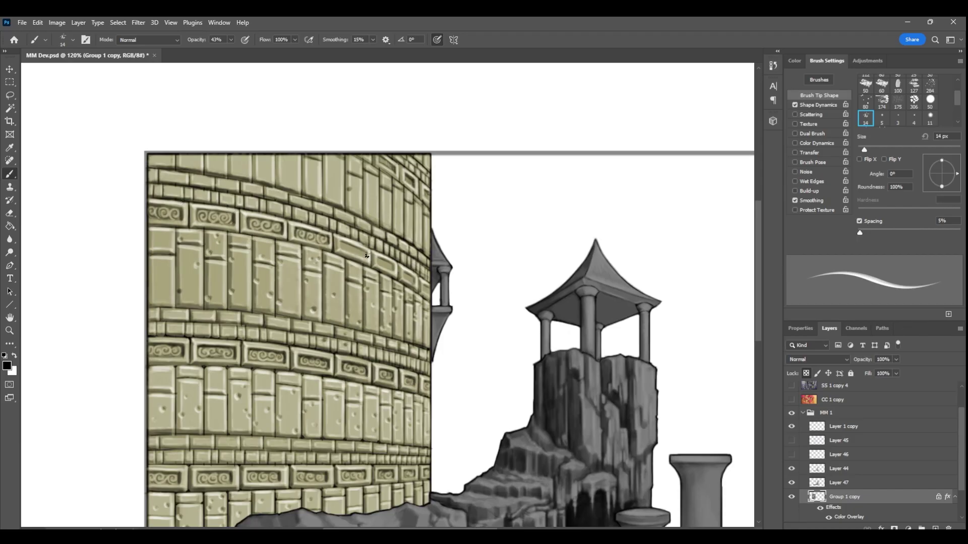
Brighten the scroll ornaments and inner edges of the upper panel row with white.
click(14, 356)
drag(300, 240, 330, 247)
mouse_move(247, 231)
mouse_down()
mouse_move(281, 236)
mouse_move(270, 227)
mouse_up()
drag(274, 224, 259, 227)
drag(210, 214, 229, 222)
drag(199, 212, 234, 216)
Darken the upper panel row's edges with black and refine the middle row's scroll panels in black and white.
click(14, 356)
drag(249, 218, 284, 225)
drag(298, 228, 330, 237)
drag(310, 357, 329, 361)
click(14, 356)
drag(220, 343, 288, 369)
drag(290, 349, 240, 342)
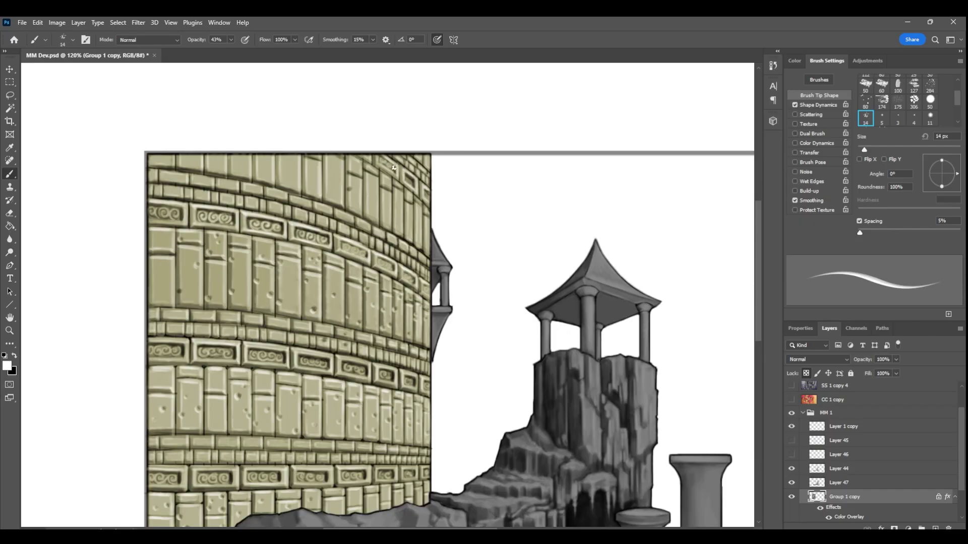
Detail the topmost panels near the tower's outer edge in black and white, and highlight the adjoining large blocks.
key(x)
mouse_move(364, 160)
mouse_down()
mouse_move(413, 198)
mouse_move(352, 156)
mouse_move(376, 178)
mouse_up()
key(x)
drag(393, 188, 421, 209)
drag(347, 174, 361, 181)
drag(328, 155, 343, 161)
drag(322, 164, 306, 158)
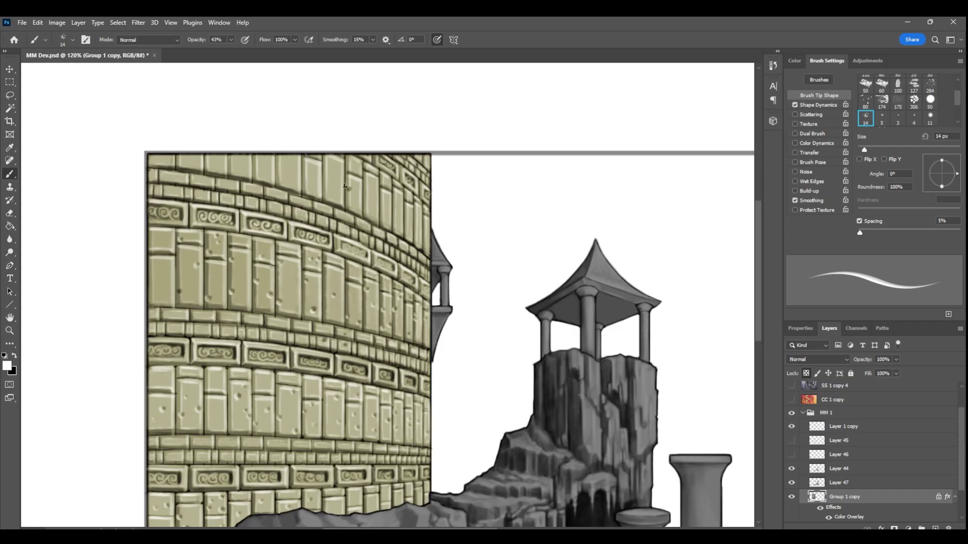
Refine the scroll ornaments across the tower's panel rows with black shading and white highlights.
key(ctrl+space)
drag(306, 243, 284, 244)
drag(213, 273, 231, 272)
key(ctrl+space)
drag(306, 329, 345, 322)
key(b)
key(x)
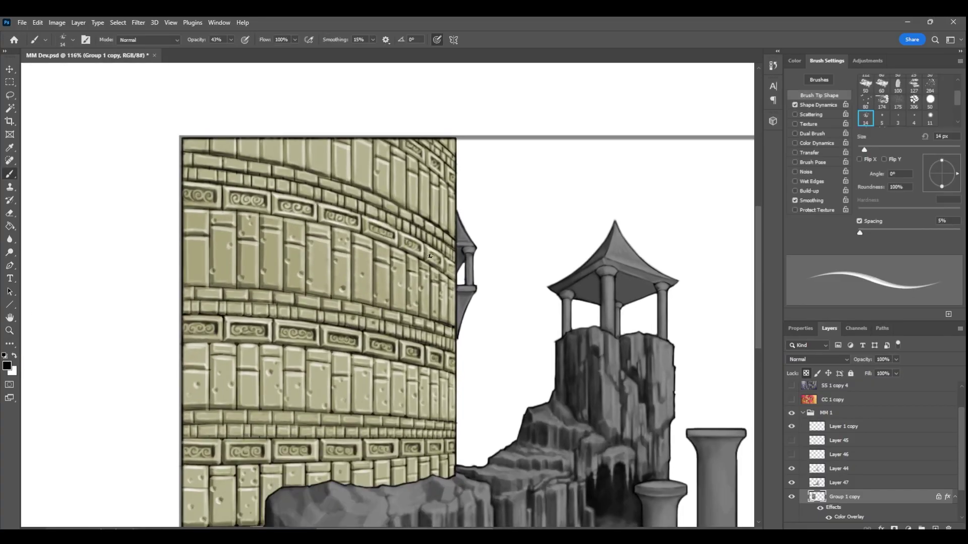
key(x)
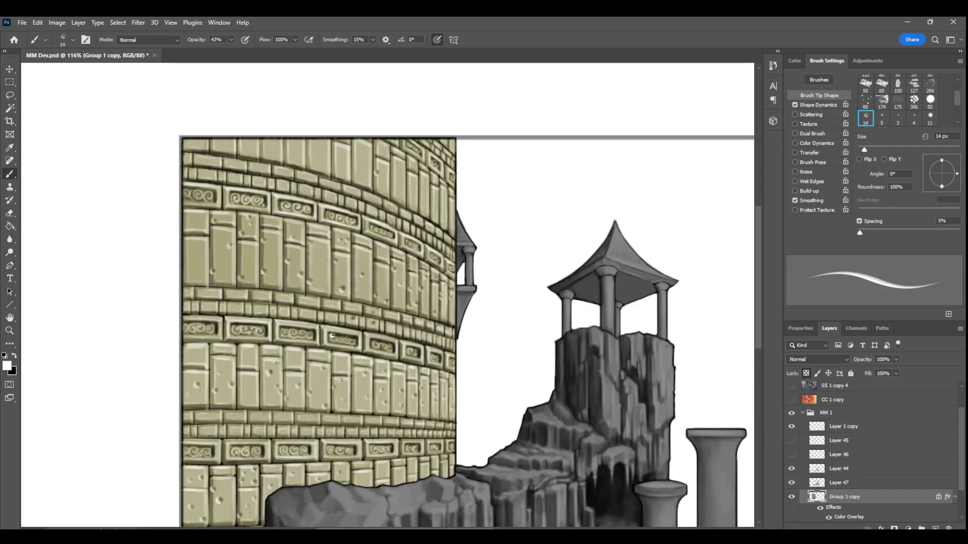
Shade the top blocks, the large block row below the middle panels and the adjoining bricks in black, lowering the brush opacity.
key(x)
click(355, 162)
click(399, 171)
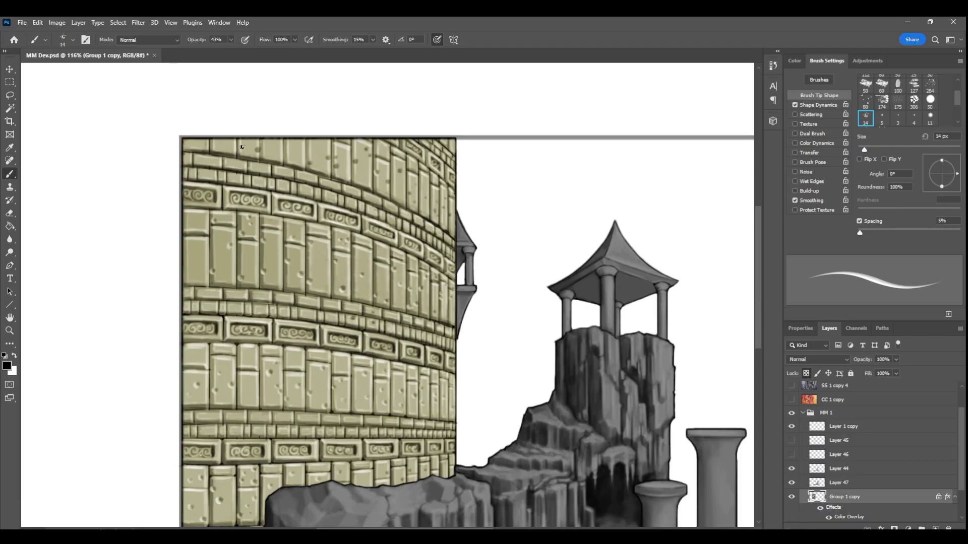
key(x)
key(x)
click(231, 40)
drag(231, 51, 217, 50)
drag(333, 355, 333, 411)
mouse_move(352, 356)
mouse_down()
mouse_move(353, 412)
mouse_move(375, 414)
mouse_up()
mouse_move(391, 366)
mouse_down()
mouse_move(391, 414)
mouse_move(407, 416)
mouse_up()
drag(420, 376, 420, 414)
drag(441, 384, 440, 412)
drag(210, 347, 210, 407)
drag(236, 346, 235, 406)
drag(284, 291, 325, 299)
Hide the rock layers Layer 44 and Layer 47 and erase the stray outline along the tower's outer vertical edge.
key(z)
mouse_move(519, 247)
mouse_down()
mouse_move(445, 222)
mouse_move(376, 298)
mouse_up()
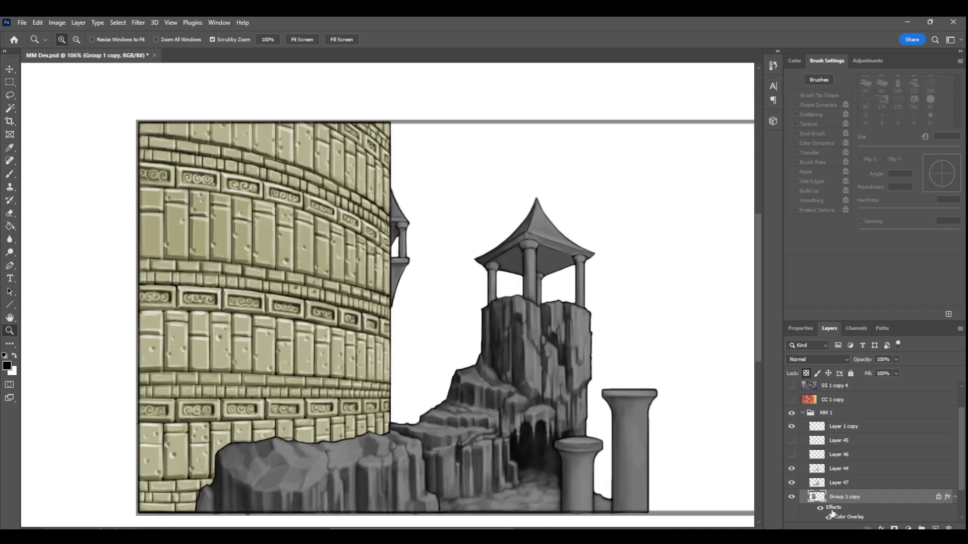
scroll(798, 485, down, 3)
click(791, 429)
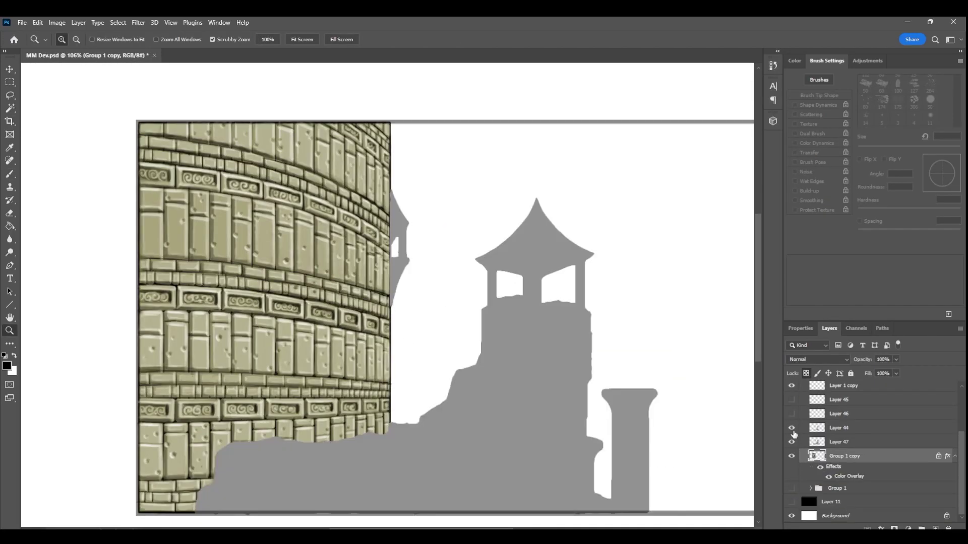
click(792, 442)
key(e)
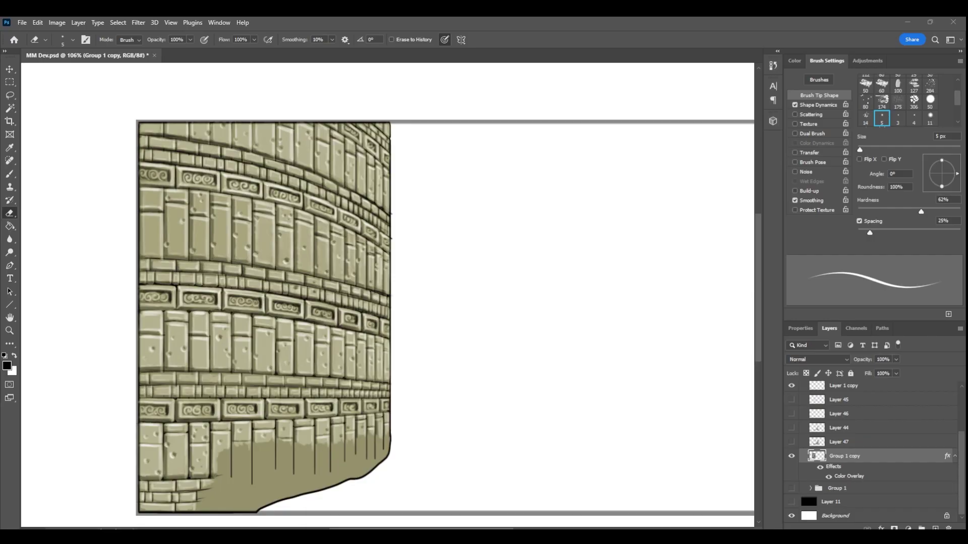
drag(390, 123, 391, 453)
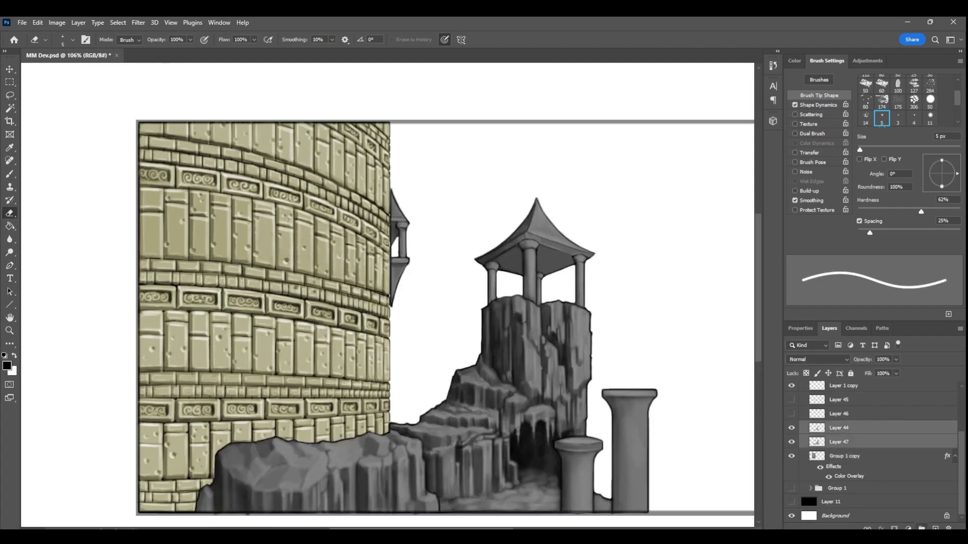
Combine Layer 44 and Layer 47 into a merged copy, and separate the small turret onto its own layer beneath the tower.
right_click(838, 447)
click(865, 367)
right_click(398, 227)
click(423, 304)
drag(865, 444, 869, 498)
key(v)
drag(400, 249, 402, 264)
click(830, 447)
key(l)
scroll(402, 153, down, 3)
scroll(325, 306, up, 1)
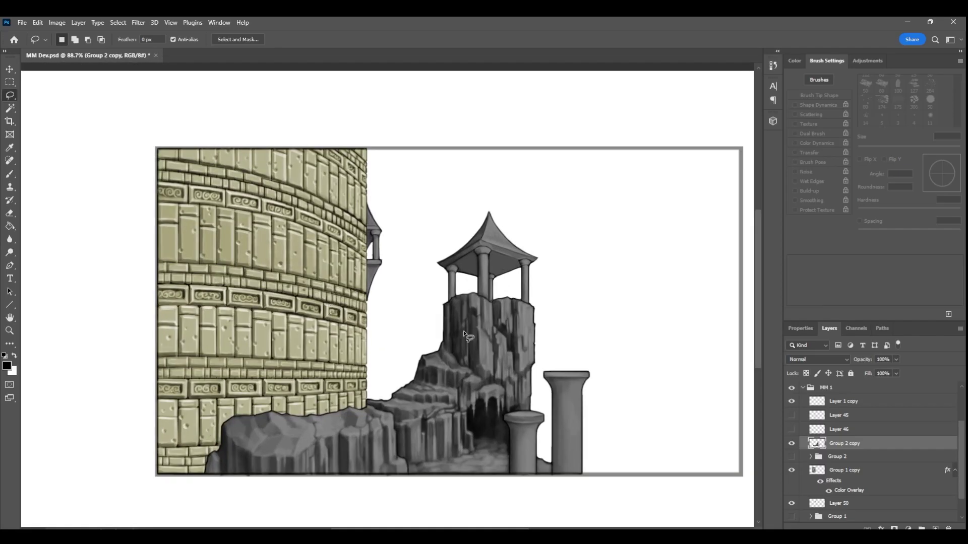
Apply a muted grey-khaki Color Overlay in Overlay mode at 100% opacity to the rock and pavilion layer, and save the document.
click(9, 331)
drag(555, 376, 538, 378)
drag(551, 345, 577, 328)
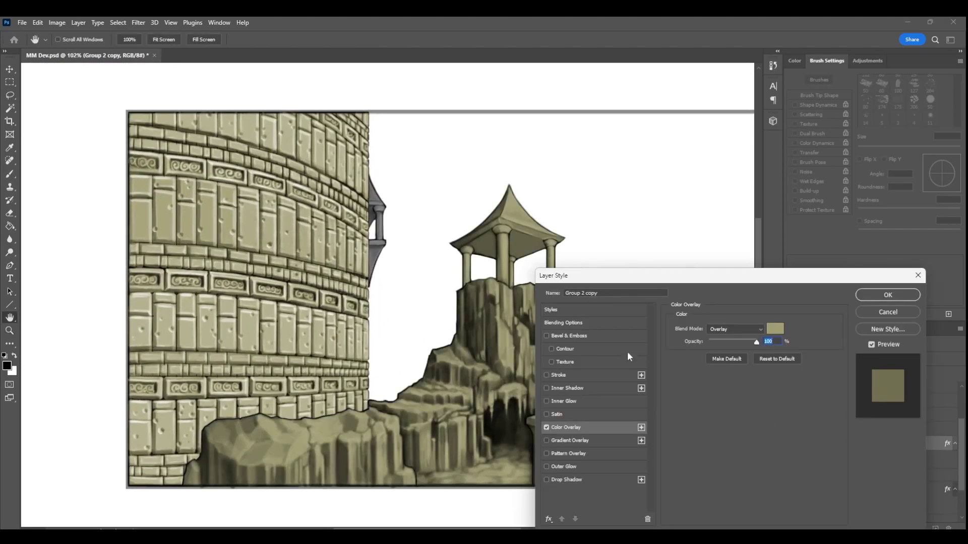
click(774, 328)
drag(712, 394, 694, 411)
click(898, 343)
click(774, 329)
click(685, 393)
click(897, 343)
click(887, 295)
scroll(439, 292, down, 5)
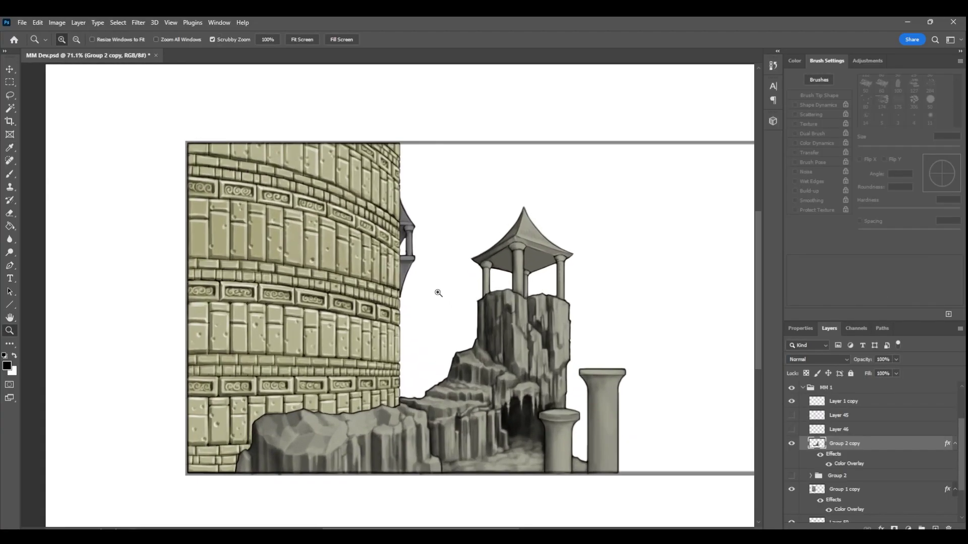
key(ctrl+s)
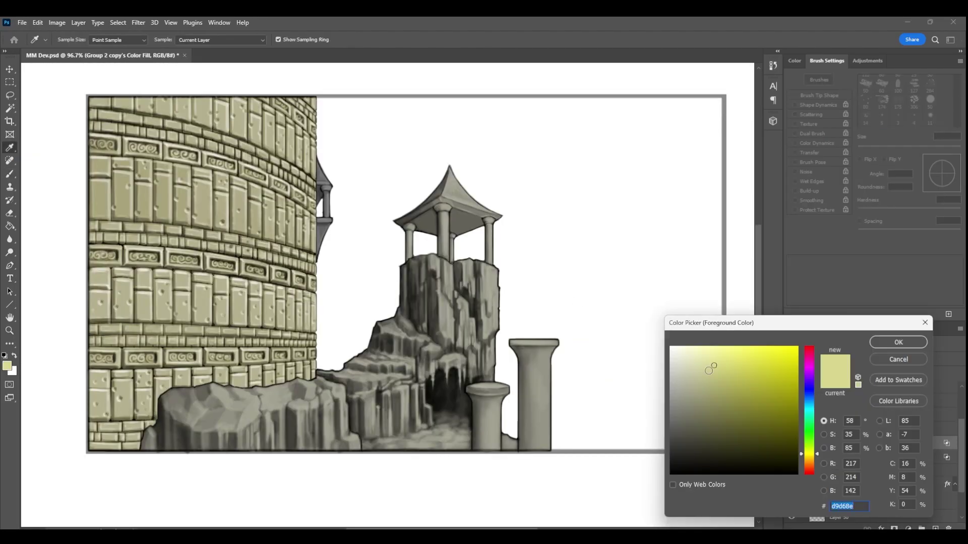
Tint the pavilion and both foreground columns pale yellow d9d68e on the clipped Color Fill layer.
click(892, 341)
drag(534, 368, 522, 454)
drag(449, 161, 484, 262)
mouse_move(428, 201)
mouse_down()
mouse_move(411, 253)
mouse_move(451, 256)
mouse_up()
mouse_move(503, 389)
mouse_down()
mouse_move(469, 391)
mouse_move(495, 452)
mouse_up()
Apply a khaki Color Overlay to Layer 50, which holds the small turret behind the tower.
click(839, 517)
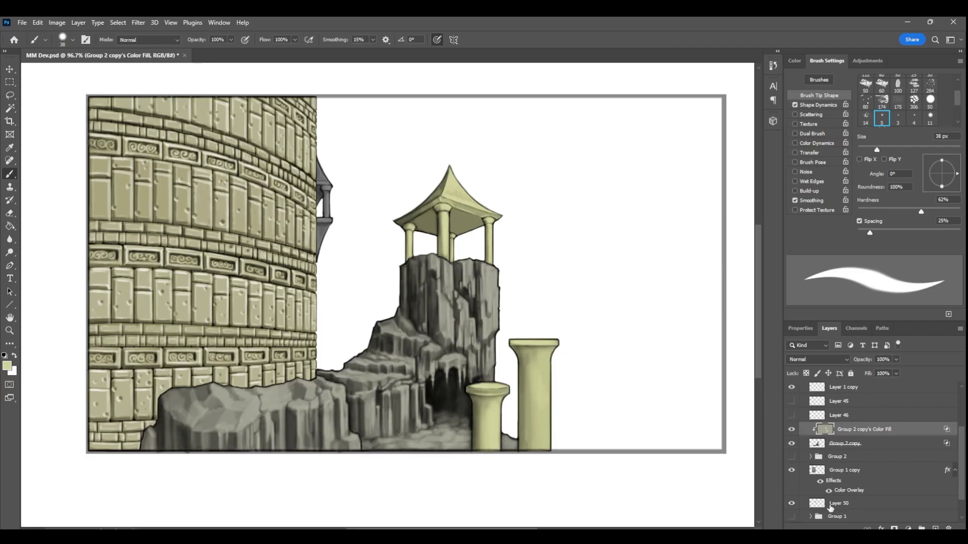
click(881, 528)
click(907, 510)
click(888, 295)
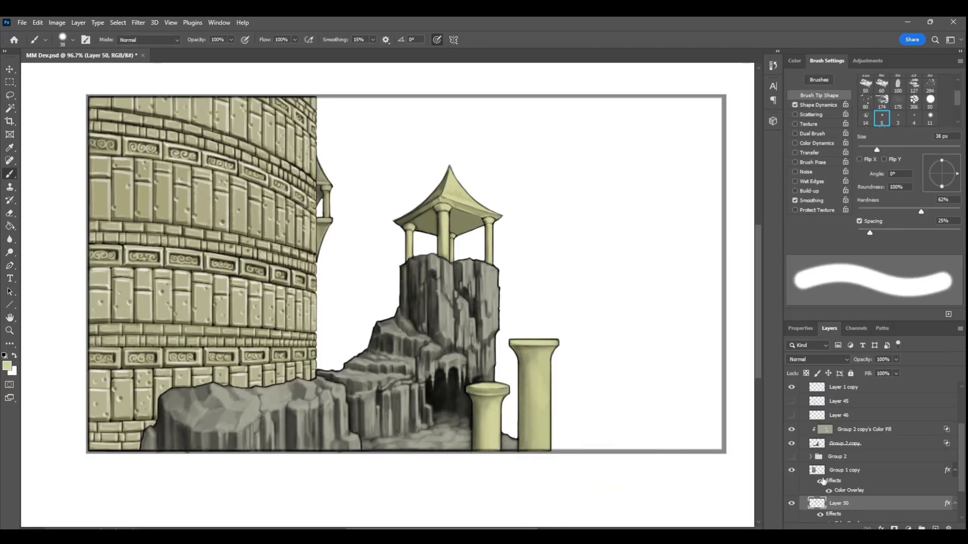
Add a white highlight to the pavilion roof on the Group 2 copy layer with an 11 px textured brush at 18% opacity.
click(857, 444)
key(x)
click(865, 118)
click(231, 40)
click(192, 52)
click(447, 185)
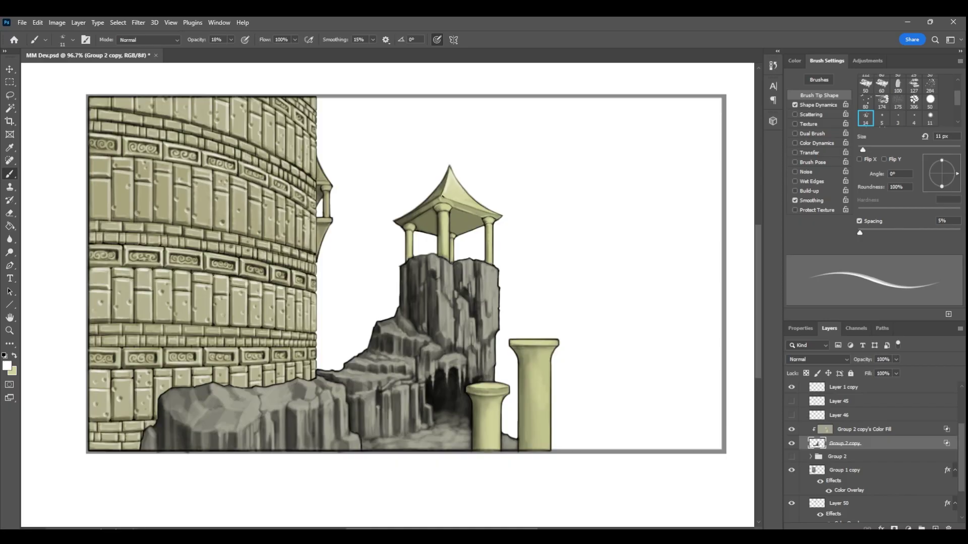
Hide the Color Fill layer and paint white scroll ornaments on the pavilion's front column with an 8 px brush at 38% opacity.
scroll(484, 219, up, 5)
drag(862, 150, 860, 150)
click(231, 40)
click(202, 52)
drag(417, 275, 419, 260)
click(792, 429)
drag(416, 253, 416, 247)
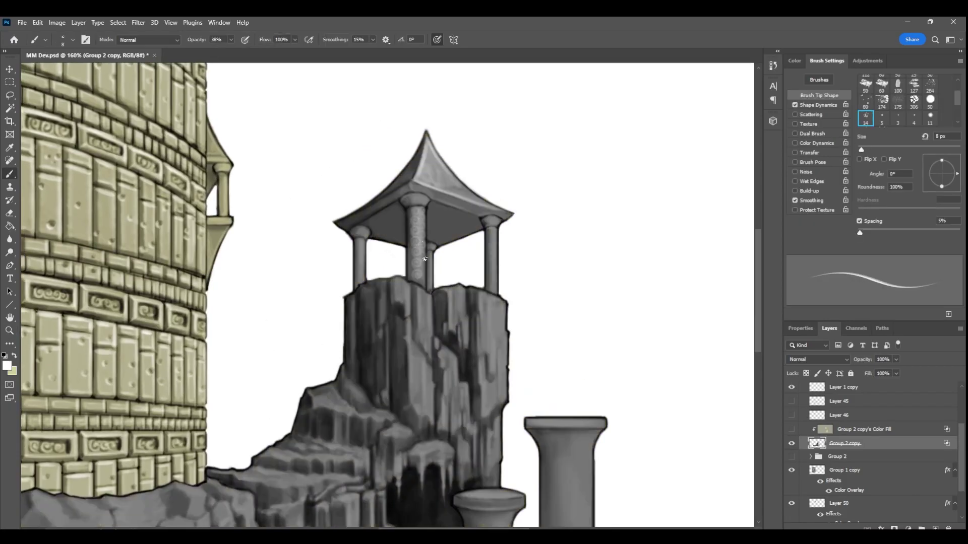
Lock the layer's transparent pixels and define the front pavilion column's scrolls in black and white.
key(slash)
key(d)
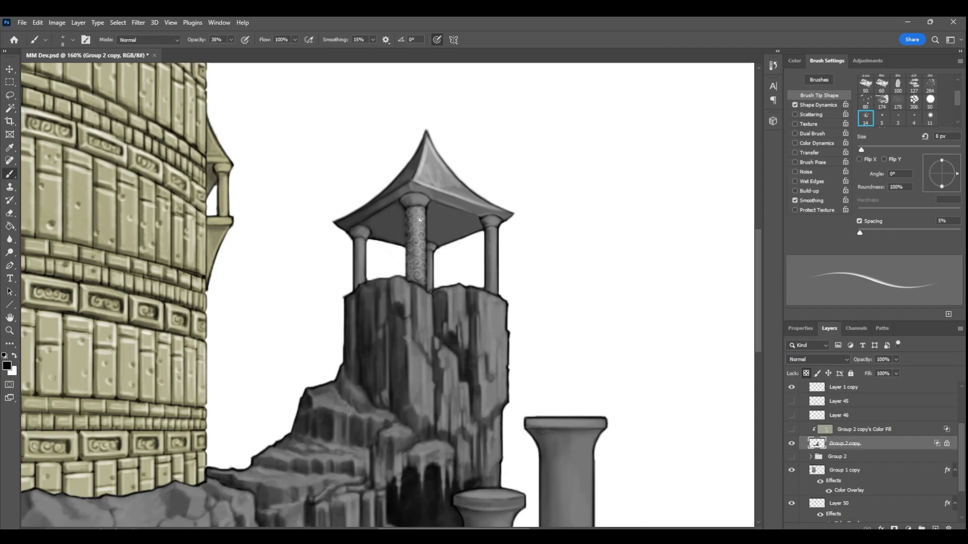
key(x)
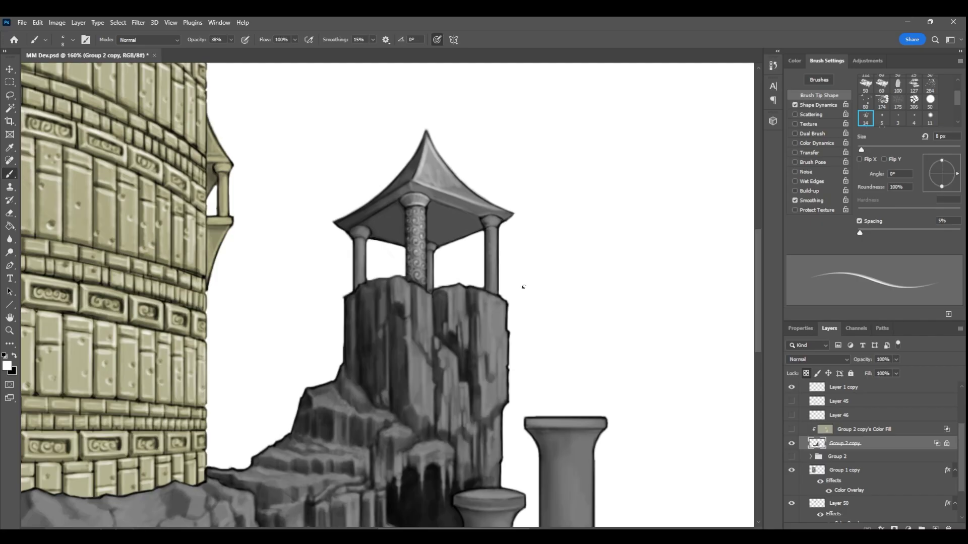
Paint scroll ornaments on the remaining pavilion columns in white and black at 70% brush opacity, and save the document.
drag(512, 323, 484, 307)
drag(518, 264, 547, 259)
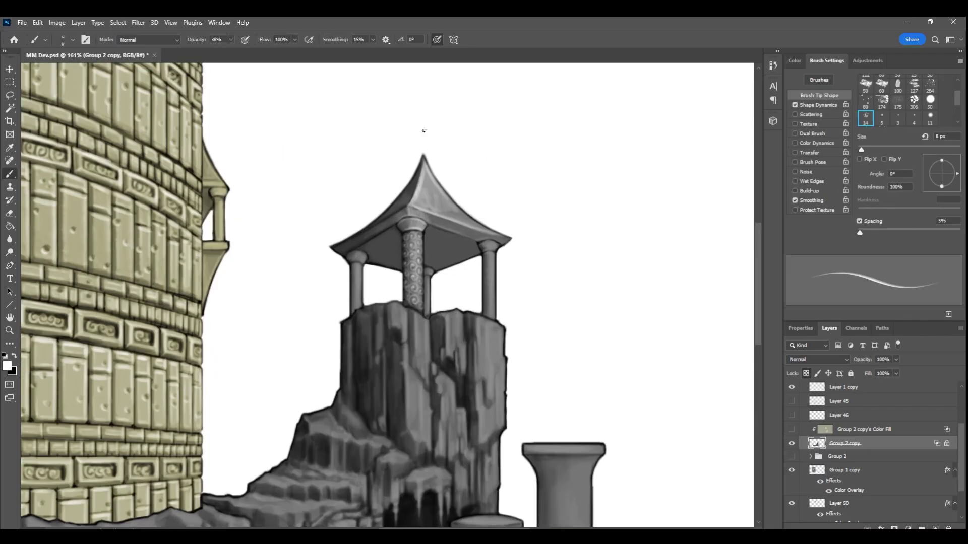
key(7)
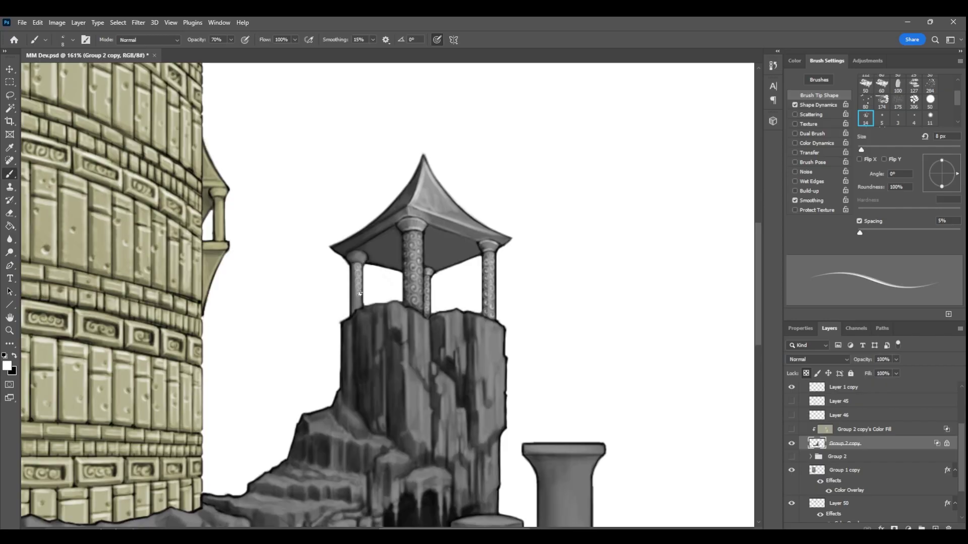
key(ctrl+s)
drag(355, 290, 353, 272)
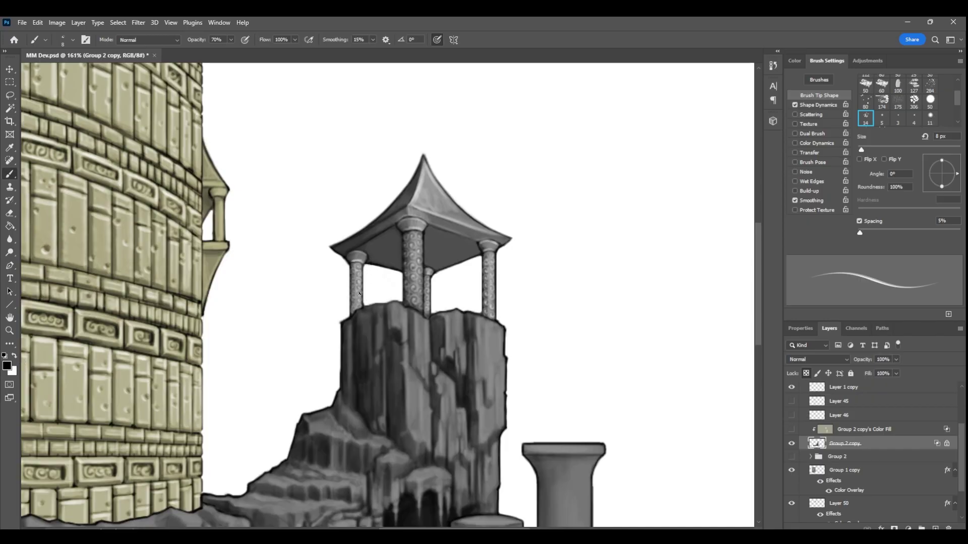
drag(461, 324, 442, 371)
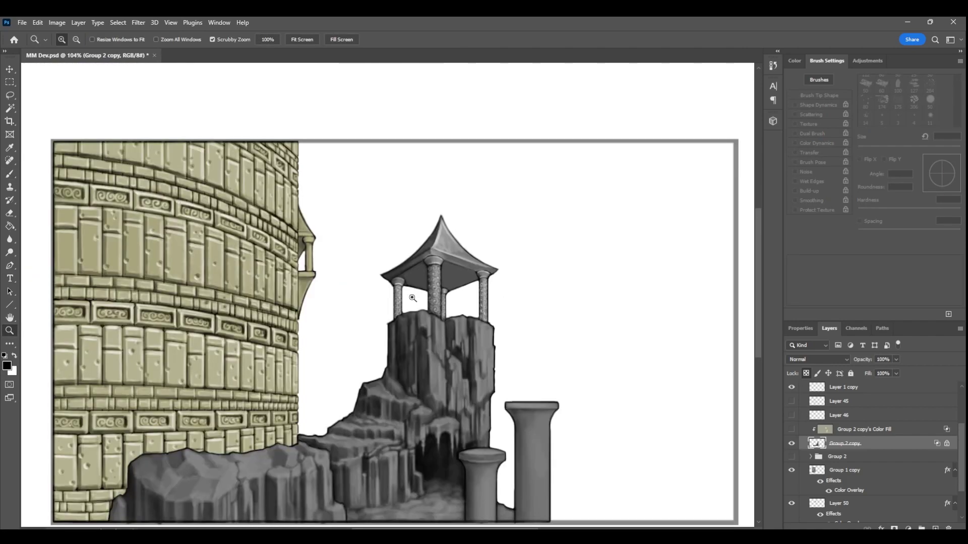
key(ctrl+s)
Highlight the pavilion roof in white at a lower brush opacity and soften its edges with a 10 px Blur tool.
drag(482, 269, 509, 269)
key(x)
drag(204, 40, 194, 50)
drag(392, 234, 487, 273)
mouse_move(468, 321)
mouse_down()
mouse_move(439, 323)
mouse_move(501, 335)
mouse_up()
key(r)
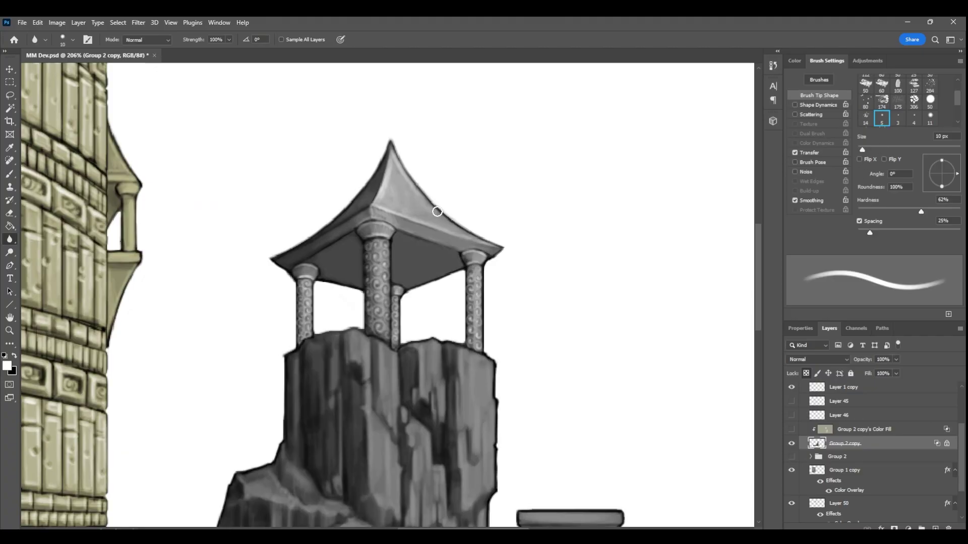
drag(483, 221, 449, 221)
Paint columns of white scroll ornaments down the tall foreground column with a 14 px brush at 27% opacity.
drag(556, 441, 577, 441)
key(b)
drag(863, 150, 864, 150)
mouse_move(502, 498)
mouse_down()
mouse_move(495, 463)
mouse_move(502, 484)
mouse_move(520, 479)
mouse_move(518, 499)
mouse_move(520, 474)
mouse_up()
drag(231, 39, 236, 40)
mouse_move(500, 451)
mouse_down()
mouse_move(511, 412)
mouse_move(495, 426)
mouse_move(508, 420)
mouse_move(502, 361)
mouse_move(533, 345)
mouse_up()
key(ctrl+z)
key(x)
key(x)
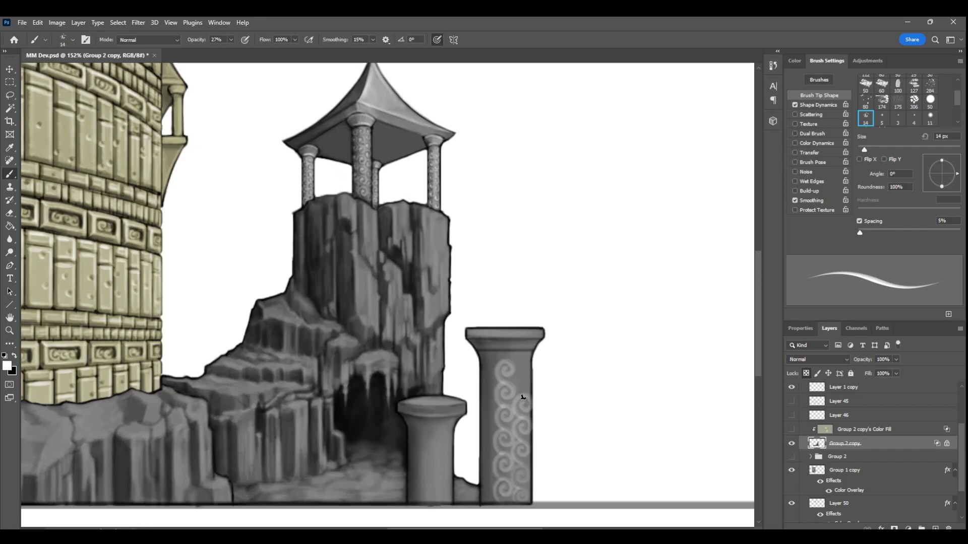
drag(515, 395, 522, 382)
drag(516, 371, 522, 360)
Fill the tall column's outer edges and the area under its capital with more white scrolls, undoing the misplaced strokes.
drag(483, 504, 487, 483)
mouse_move(483, 473)
mouse_down()
mouse_move(493, 435)
mouse_move(490, 477)
mouse_up()
key(ctrl+z)
key(ctrl+z)
drag(483, 465, 490, 428)
drag(482, 416, 489, 381)
drag(483, 372, 513, 354)
drag(527, 469, 530, 457)
Cover the short foreground column's shaft with white scroll ornaments.
drag(426, 468, 475, 416)
key(x)
drag(460, 374, 502, 375)
key(x)
drag(468, 450, 475, 438)
click(475, 425)
click(475, 400)
click(492, 428)
click(493, 404)
mouse_move(492, 391)
mouse_down()
mouse_move(464, 392)
mouse_move(458, 408)
mouse_move(460, 382)
mouse_up()
mouse_move(459, 412)
mouse_down()
mouse_move(461, 402)
mouse_move(460, 422)
mouse_up()
drag(459, 451, 461, 443)
drag(475, 382, 485, 382)
scroll(503, 440, down, 3)
scroll(519, 373, up, 3)
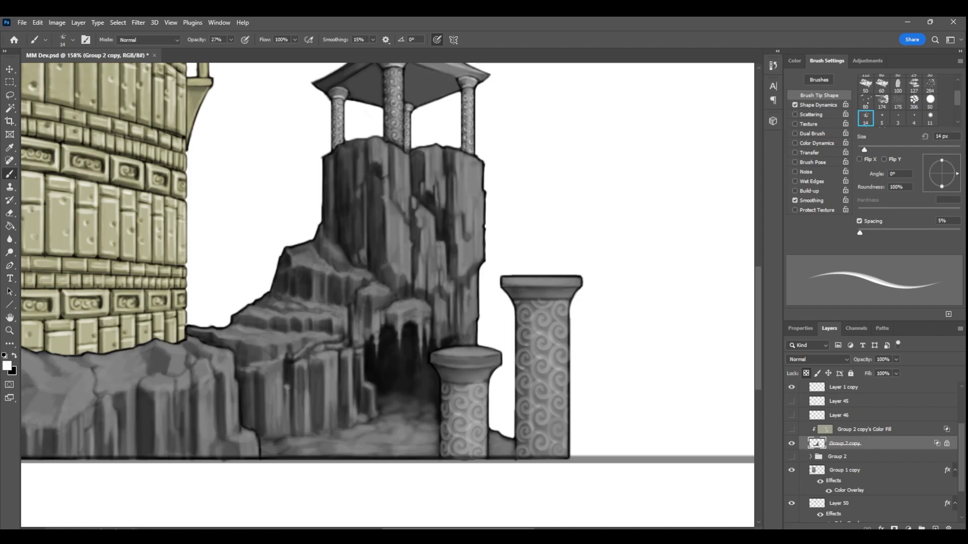
Shade around the tall column's scrolls in black at 21% brush opacity.
scroll(519, 372, down, 1)
key(2)
key(1)
key(x)
mouse_move(505, 385)
mouse_down()
mouse_move(502, 396)
mouse_move(528, 342)
mouse_up()
drag(509, 414, 516, 423)
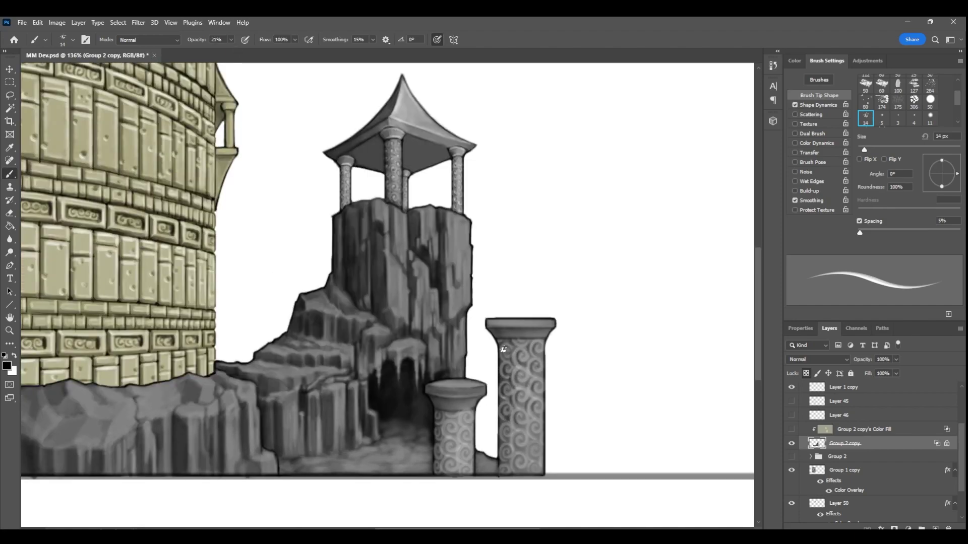
Brighten the individual scrolls along the tall column's shaft with white highlights.
key(x)
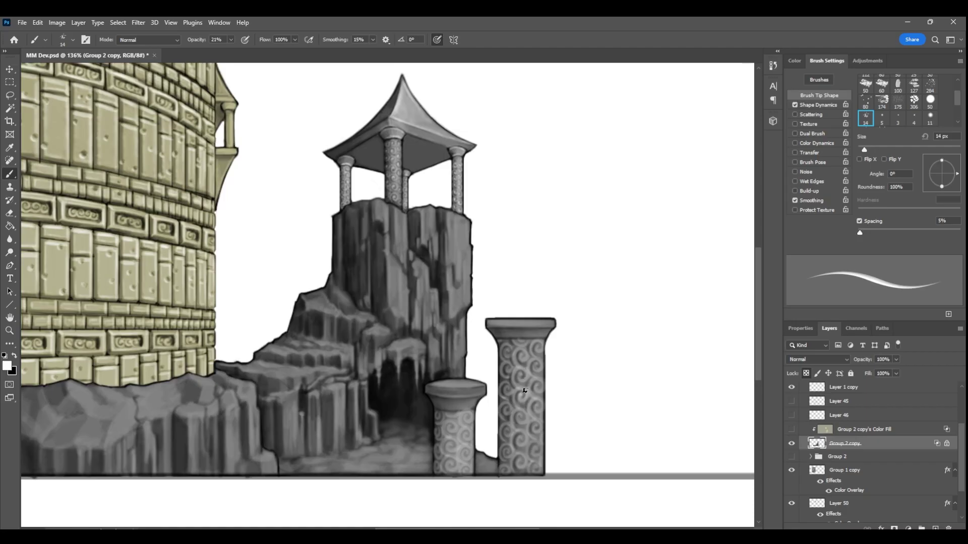
mouse_move(525, 414)
mouse_down()
mouse_move(518, 419)
mouse_move(530, 423)
mouse_up()
mouse_move(539, 402)
mouse_down()
mouse_move(534, 411)
mouse_move(539, 392)
mouse_up()
drag(540, 369, 532, 359)
mouse_move(544, 346)
mouse_down()
mouse_move(518, 357)
mouse_move(532, 379)
mouse_up()
drag(537, 438, 534, 429)
click(14, 356)
click(14, 355)
mouse_move(513, 347)
mouse_down()
mouse_move(507, 356)
mouse_move(514, 347)
mouse_up()
drag(512, 392, 505, 389)
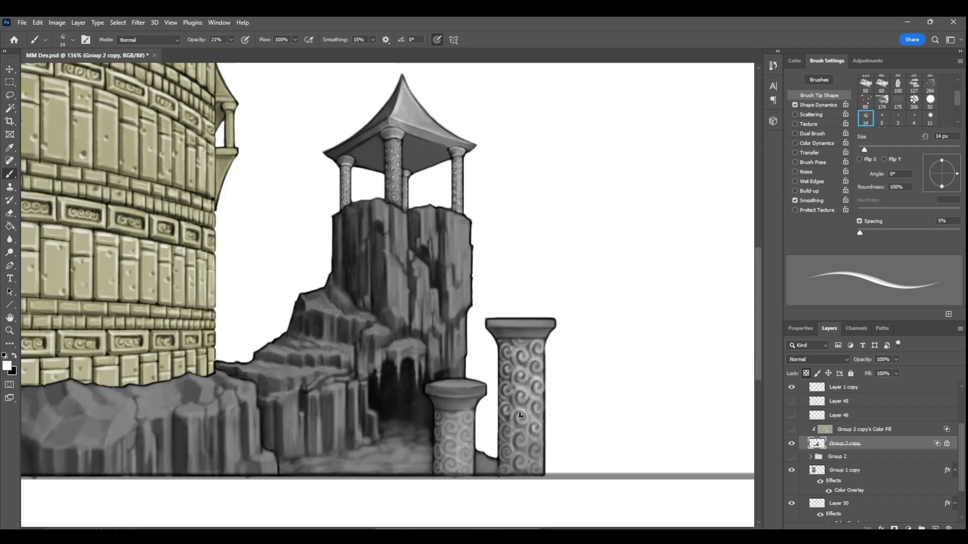
drag(540, 439, 531, 451)
drag(524, 403, 520, 441)
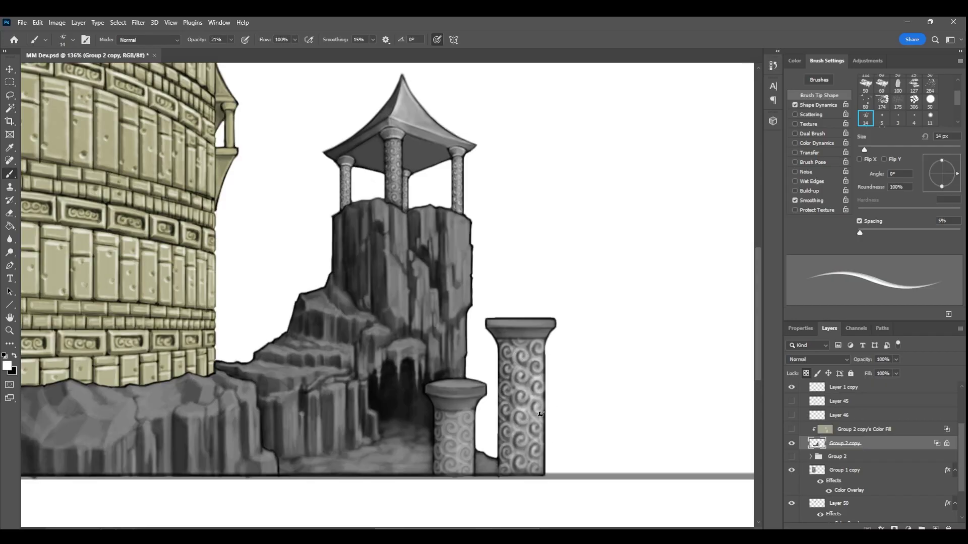
Deepen the tall column's scroll recesses in black, erase notches into its outer edge with a 5 px eraser, and save the document.
key(x)
key(e)
drag(549, 406, 549, 432)
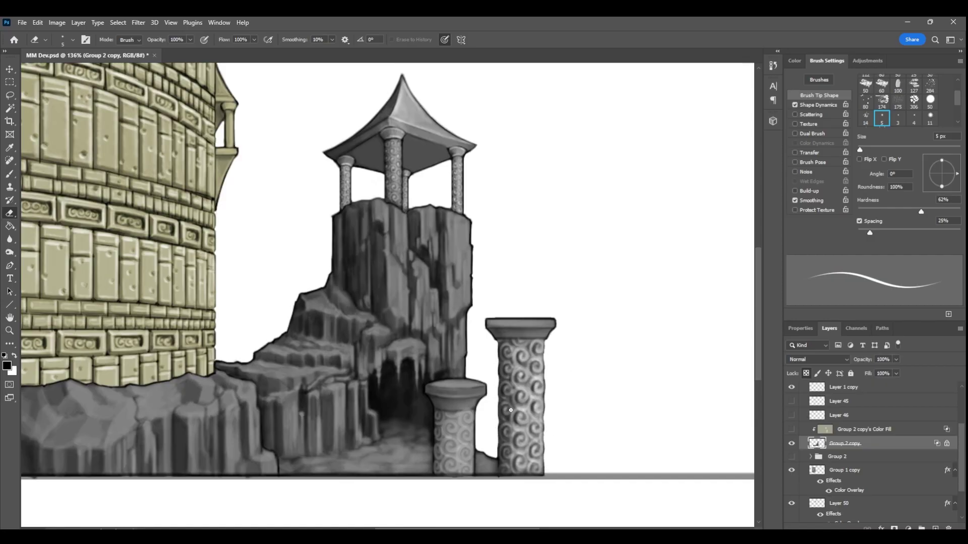
key(b)
click(22, 23)
click(31, 142)
Refine the short column's scroll ornaments with black shading and white highlights.
key(z)
mouse_move(591, 395)
mouse_down()
mouse_move(575, 415)
mouse_move(532, 408)
mouse_up()
key(ctrl+1)
key(b)
drag(528, 420, 528, 461)
drag(516, 455, 512, 460)
drag(506, 405, 504, 466)
key(x)
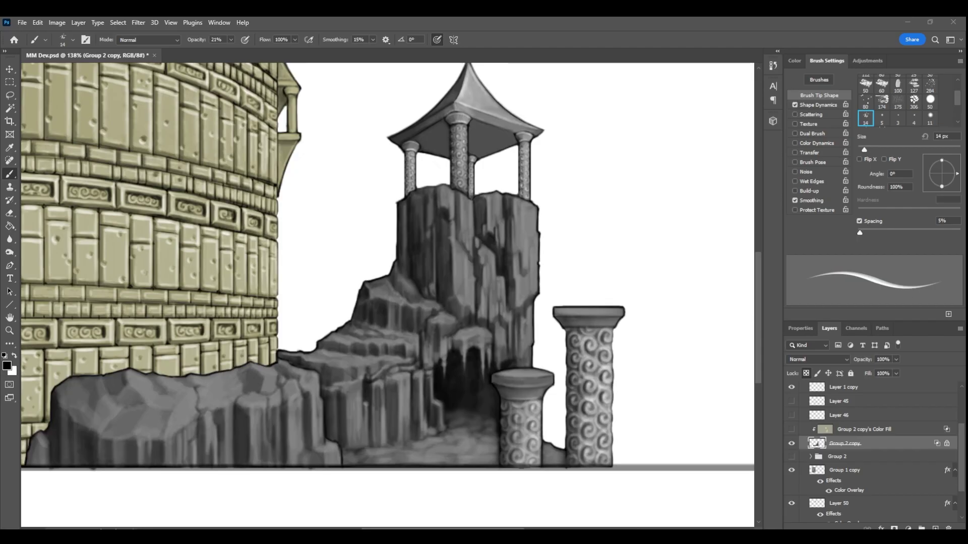
drag(504, 403, 519, 384)
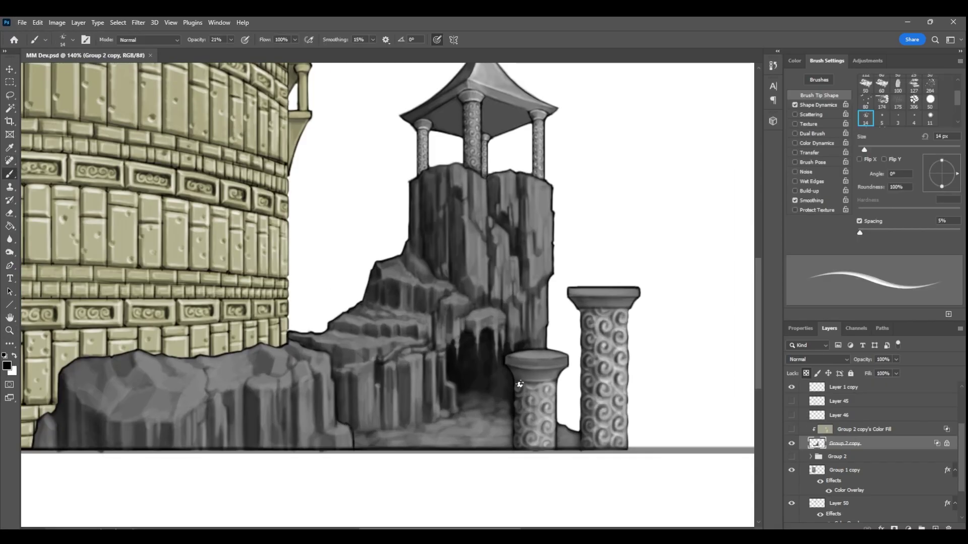
Add final white highlights to the raised centers and outer scrolls of the tall column.
key(x)
drag(600, 324, 605, 320)
mouse_move(599, 346)
mouse_down()
mouse_move(607, 342)
mouse_move(604, 358)
mouse_up()
drag(597, 385, 602, 382)
drag(597, 407, 606, 403)
drag(595, 433, 620, 417)
drag(613, 398, 622, 394)
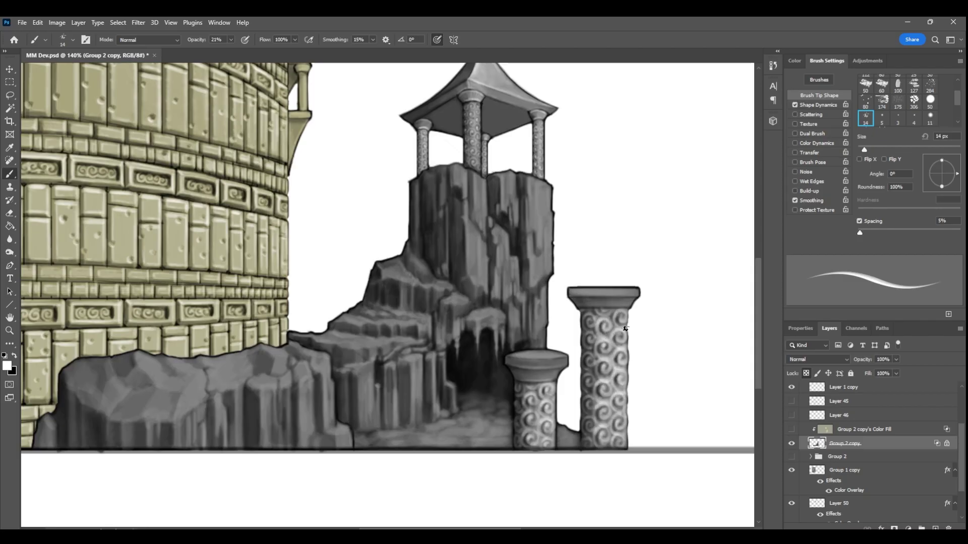
scroll(619, 411, down, 5)
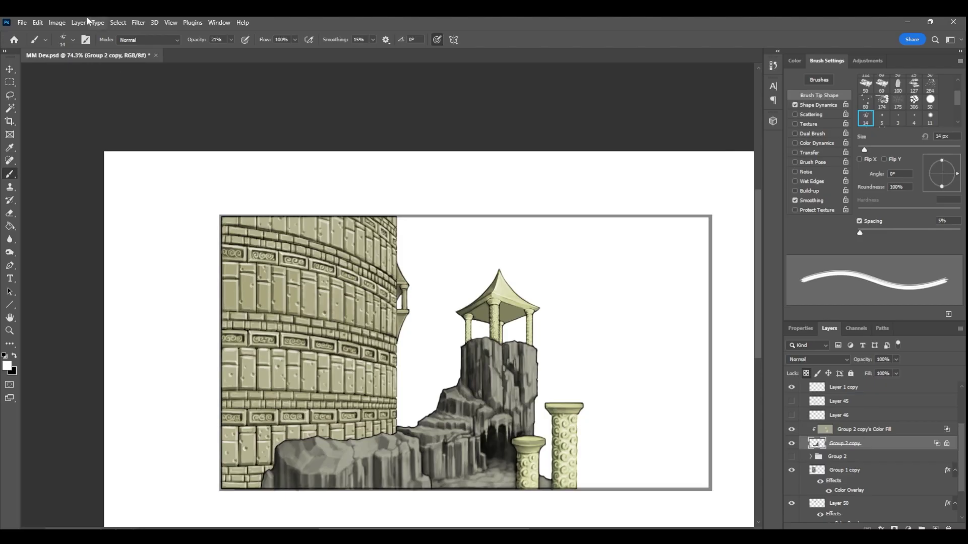
Tint the column shafts pink on Group 2 copy's Color Fill layer and recolor the rocks cream using Replace Color with lightness +57.
click(7, 365)
click(809, 358)
click(761, 372)
click(895, 341)
mouse_move(572, 484)
mouse_down()
mouse_move(573, 436)
mouse_move(559, 440)
mouse_move(556, 419)
mouse_move(520, 497)
mouse_move(530, 335)
mouse_move(491, 336)
mouse_move(492, 313)
mouse_move(469, 319)
mouse_up()
key(ctrl+z)
click(863, 429)
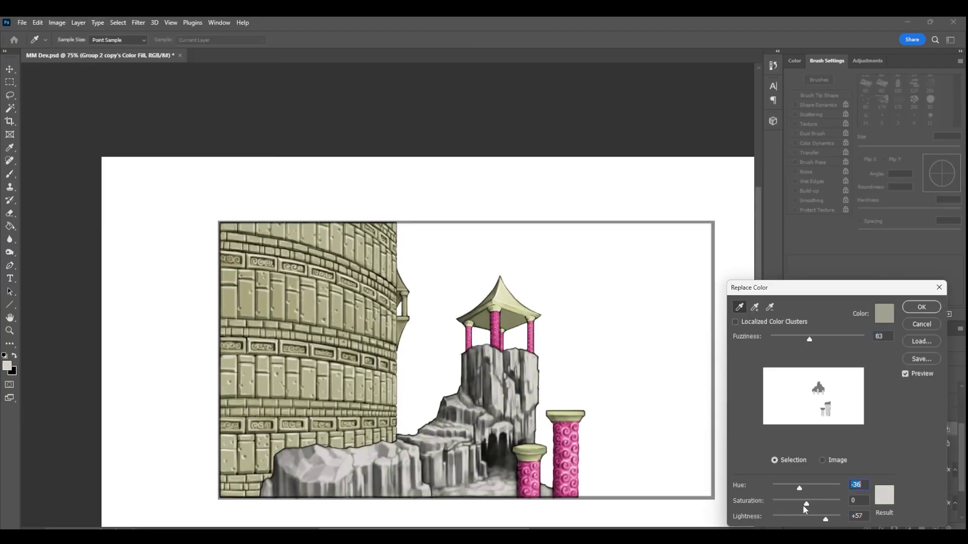
drag(803, 505, 842, 501)
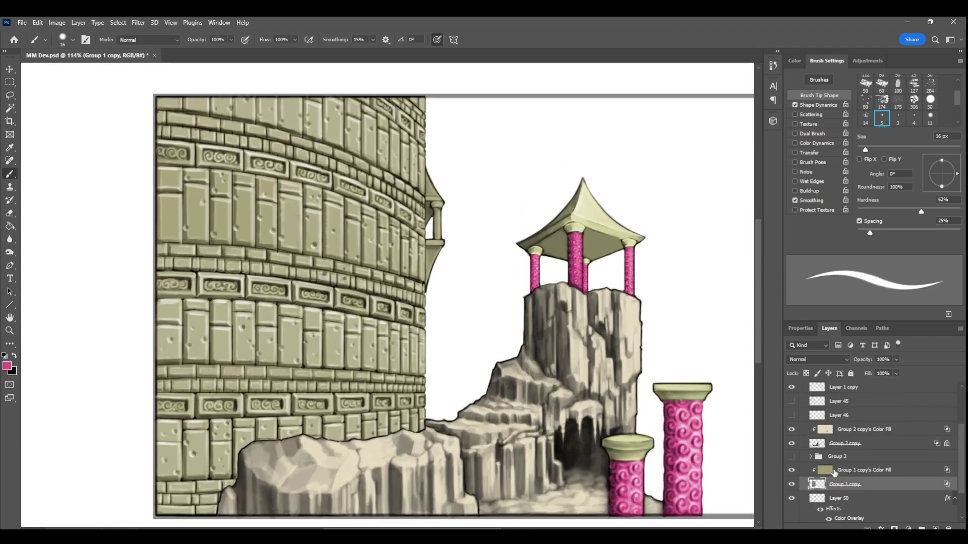
Paint the scroll panels in the tower's middle and lower bands pink on Group 1 copy's Color Fill layer, using an 11 px brush for the narrower panels.
drag(157, 284, 188, 284)
drag(157, 405, 184, 406)
drag(204, 410, 234, 410)
mouse_move(206, 284)
mouse_down()
mouse_move(237, 288)
mouse_move(207, 289)
mouse_up()
key([)
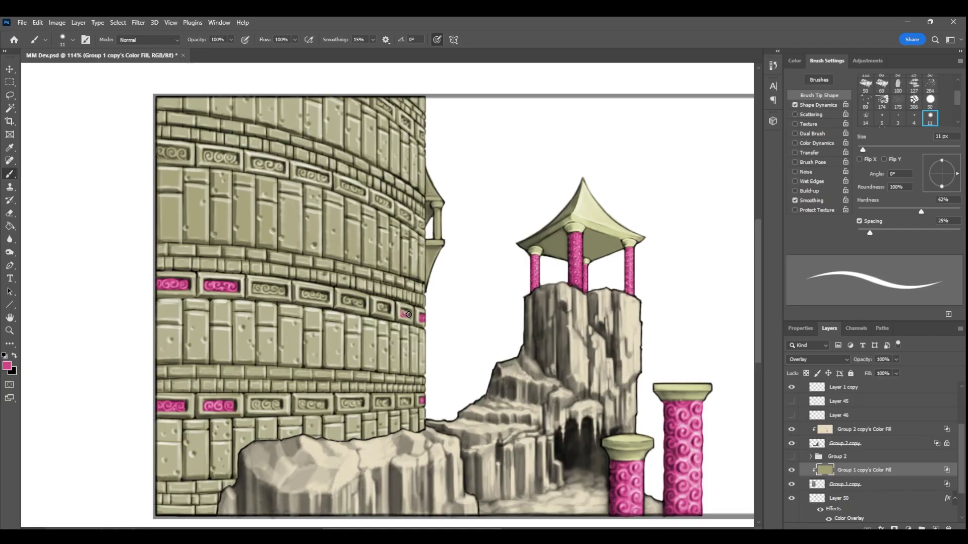
drag(343, 302, 361, 301)
drag(253, 290, 326, 295)
drag(254, 405, 390, 402)
drag(401, 400, 409, 400)
Paint the tower's upper scroll panels pink and give the Group 1 copy layer a linear black-to-white Gradient Overlay in Overlay mode.
mouse_move(158, 153)
mouse_down()
mouse_move(281, 166)
mouse_move(390, 206)
mouse_up()
drag(401, 212, 424, 226)
drag(379, 101, 424, 138)
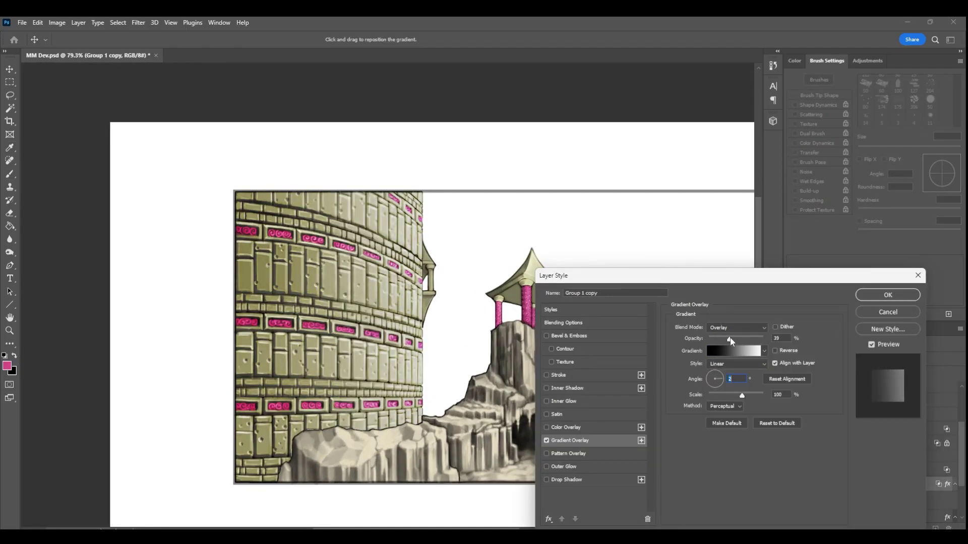
drag(730, 337, 726, 336)
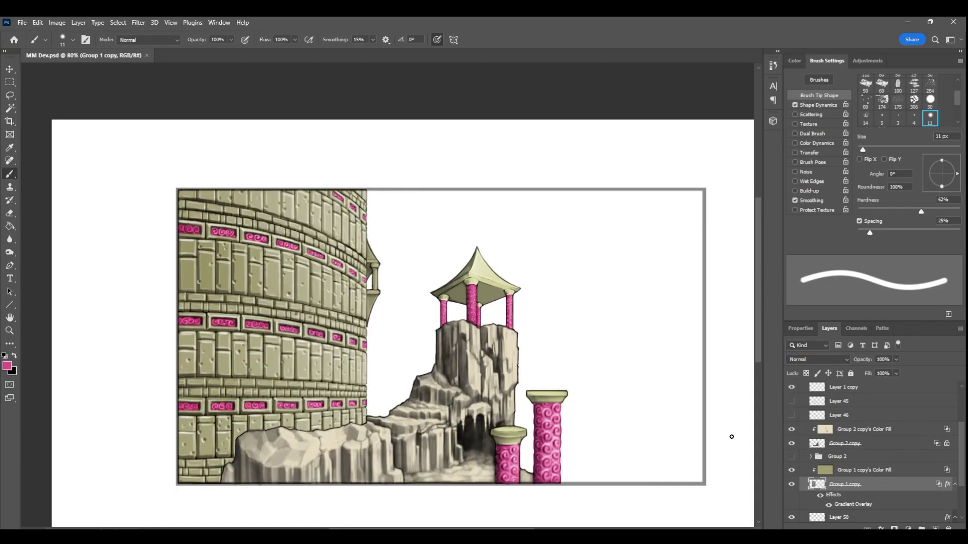
Add white highlights to the small balcony column on Layer 50 with a 7 px brush at 24% opacity.
drag(867, 150, 874, 150)
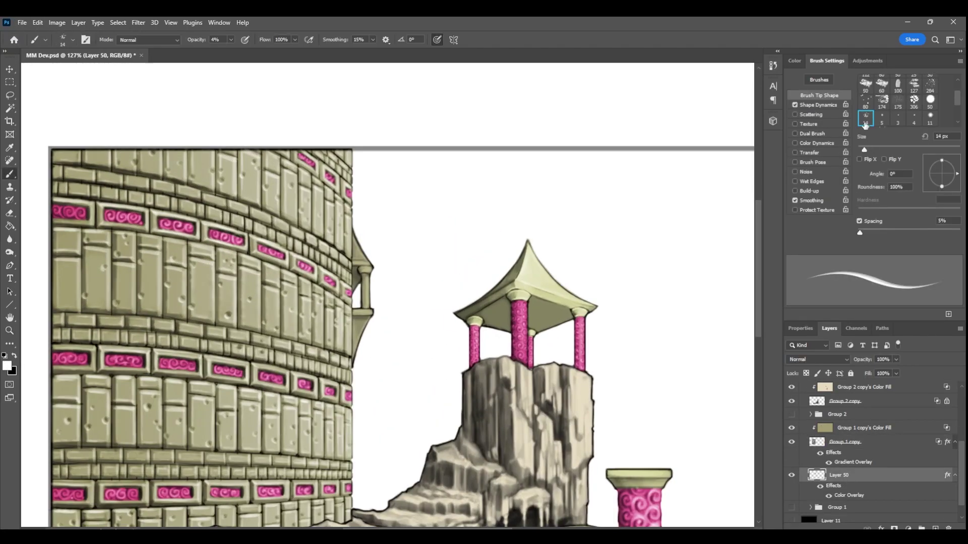
key(2)
key(4)
drag(862, 150, 860, 150)
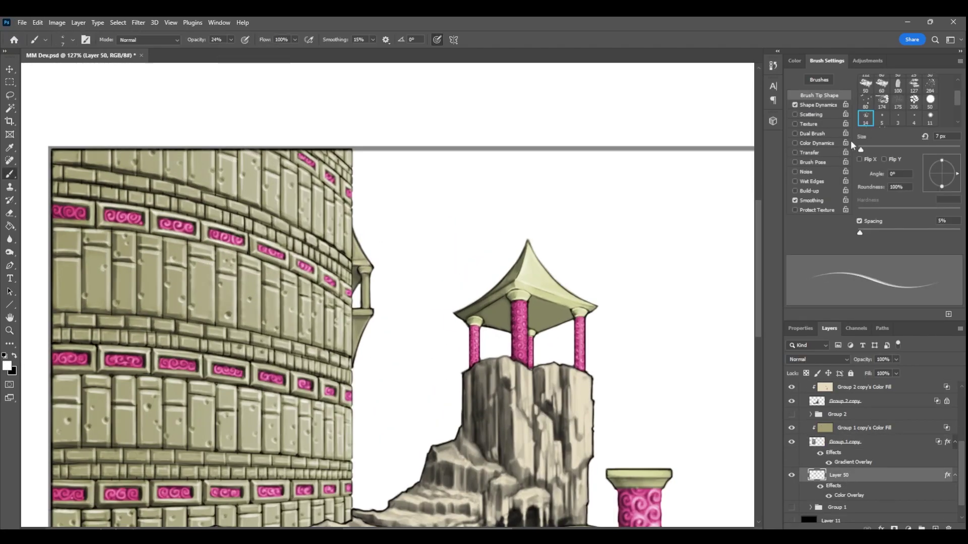
drag(366, 285, 368, 294)
key(e)
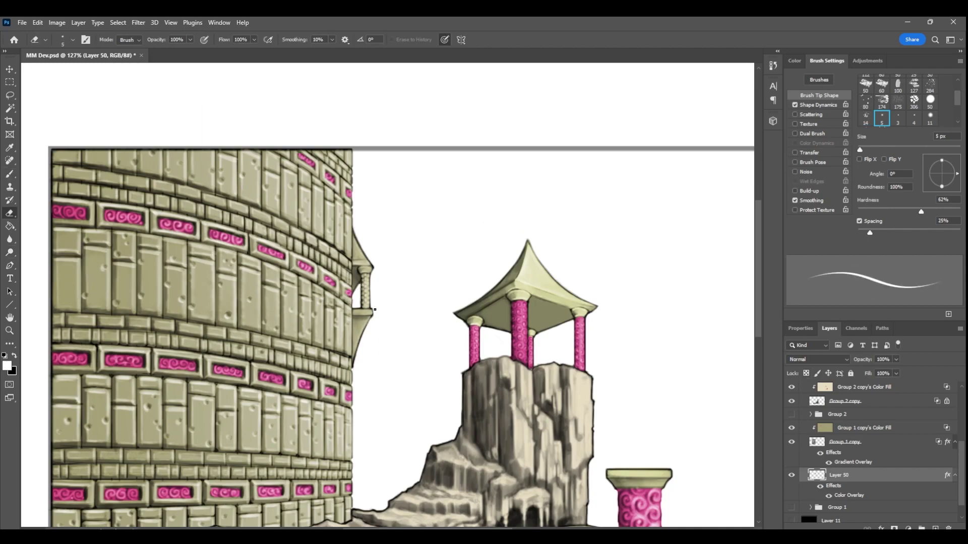
scroll(373, 282, down, 5)
scroll(378, 326, up, 4)
Convert Layer 50's Color Overlay into a separate layer and paint the balcony column's shaft with the pink sampled from the tower.
right_click(845, 496)
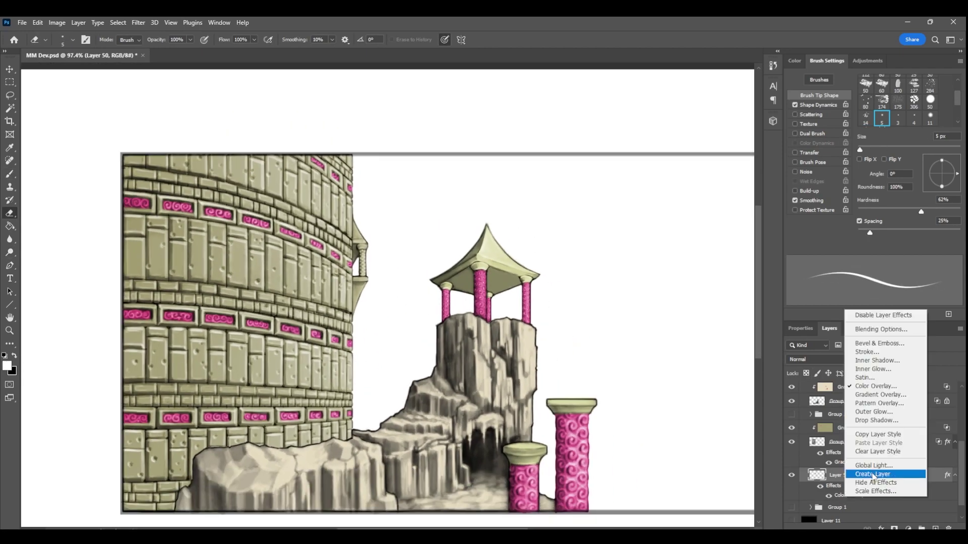
click(877, 473)
click(864, 427)
key(b)
alt+click(316, 334)
drag(860, 149, 863, 150)
click(858, 475)
drag(362, 251, 362, 276)
scroll(443, 289, down, 2)
scroll(529, 349, up, 2)
key(z)
mouse_move(540, 334)
mouse_down()
mouse_move(473, 321)
mouse_move(482, 358)
mouse_up()
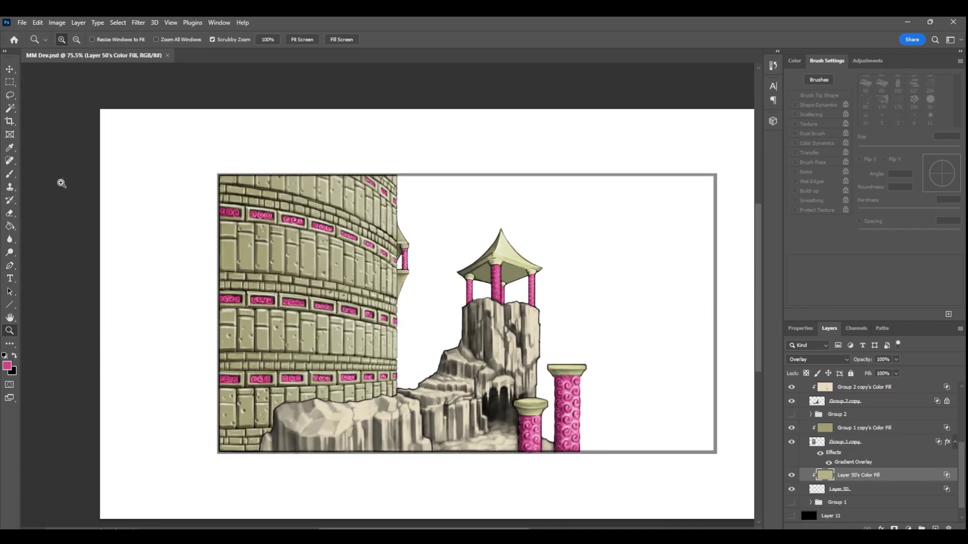
Refine the pavilion roof's tones on the Group 2 copy layer with an 11 px brush at 6% opacity.
click(801, 405)
drag(535, 232, 562, 232)
key(b)
click(231, 40)
drag(864, 149, 863, 150)
key(x)
mouse_move(429, 296)
mouse_down()
mouse_move(462, 273)
mouse_move(470, 247)
mouse_up()
key(d)
key(x)
key(0)
key(6)
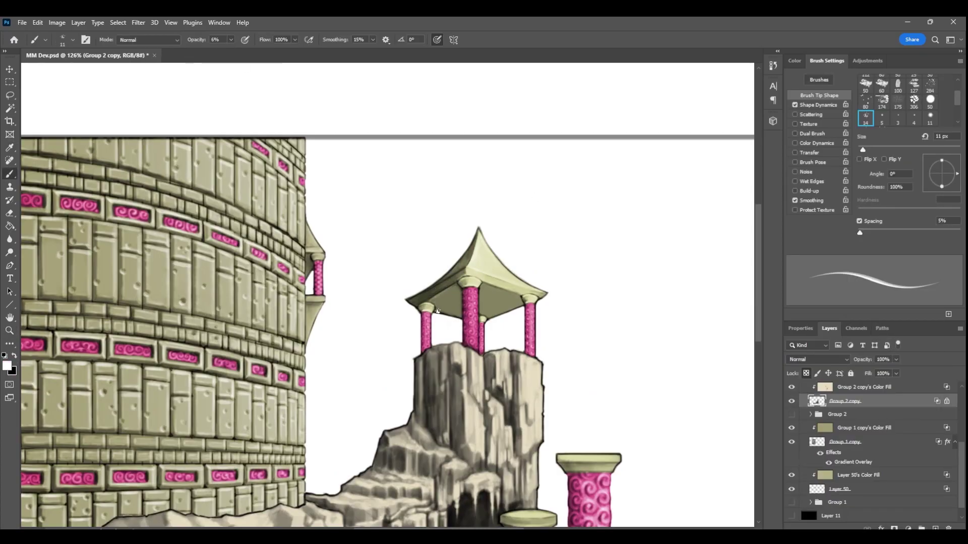
key(r)
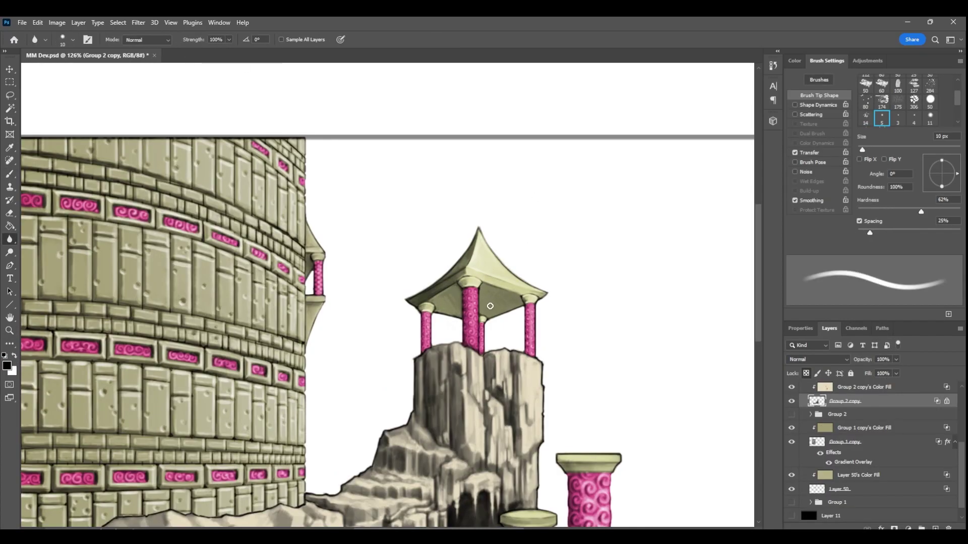
Deepen the pavilion roof's shading in black on the Group 2 copy layer.
key(b)
drag(465, 274, 463, 260)
mouse_move(446, 277)
mouse_down()
mouse_move(464, 258)
mouse_move(450, 235)
mouse_up()
drag(493, 445, 475, 378)
Set the black brush to 16 px at 9% opacity and lock Layer 50's transparent pixels.
key(bracketright)
key(0)
key(9)
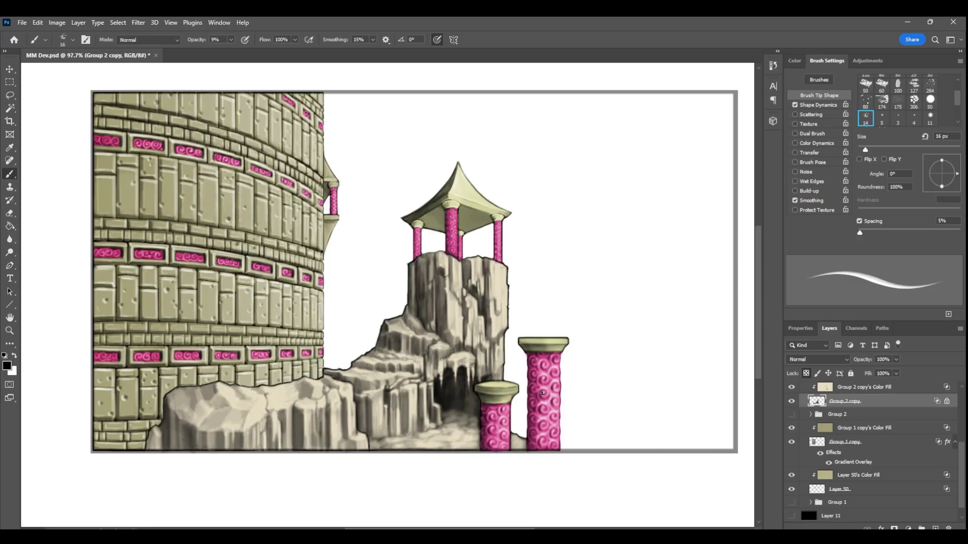
ctrl+click(331, 220)
key(slash)
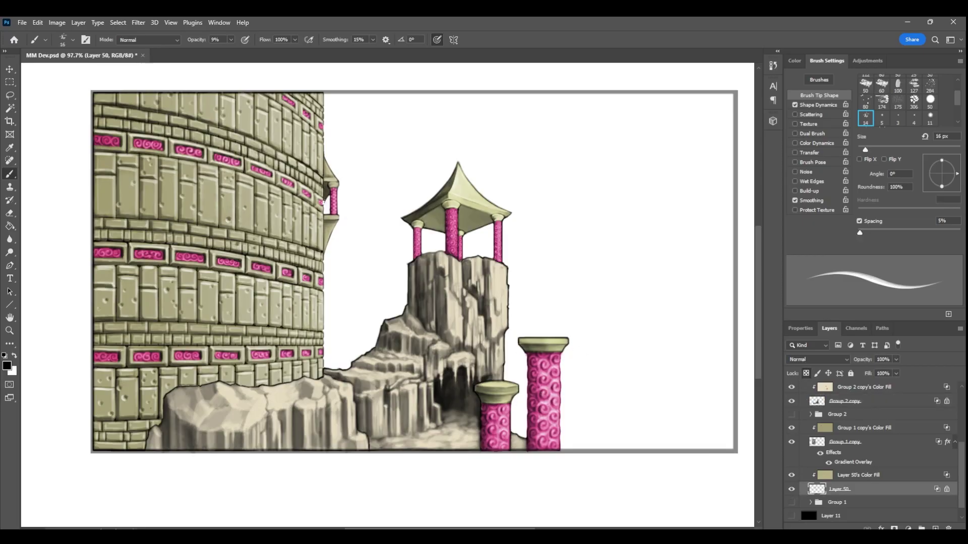
scroll(423, 283, down, 1)
scroll(421, 288, up, 1)
Show the black Layer 11 backdrop and unlock the transparent pixels of the Group 2 copy layer.
click(845, 442)
click(790, 443)
click(46, 263)
drag(577, 365, 577, 429)
key(ctrl+z)
click(791, 515)
click(805, 374)
key(e)
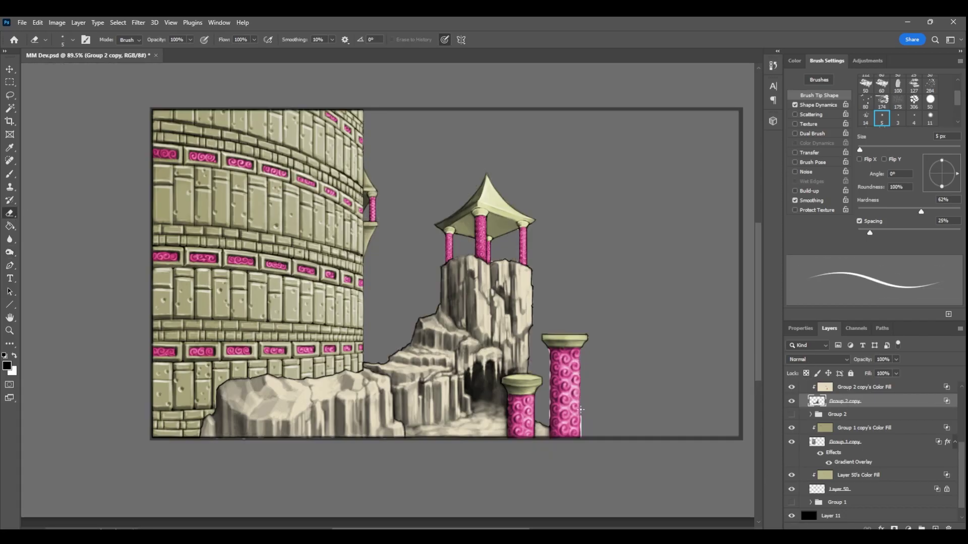
Outline the tall column's shaft edge in black with a 3 px brush on the Group 2 copy layer.
key(z)
double_click(606, 402)
key(b)
drag(463, 251, 564, 251)
key(ctrl+z)
key(bracketleft)
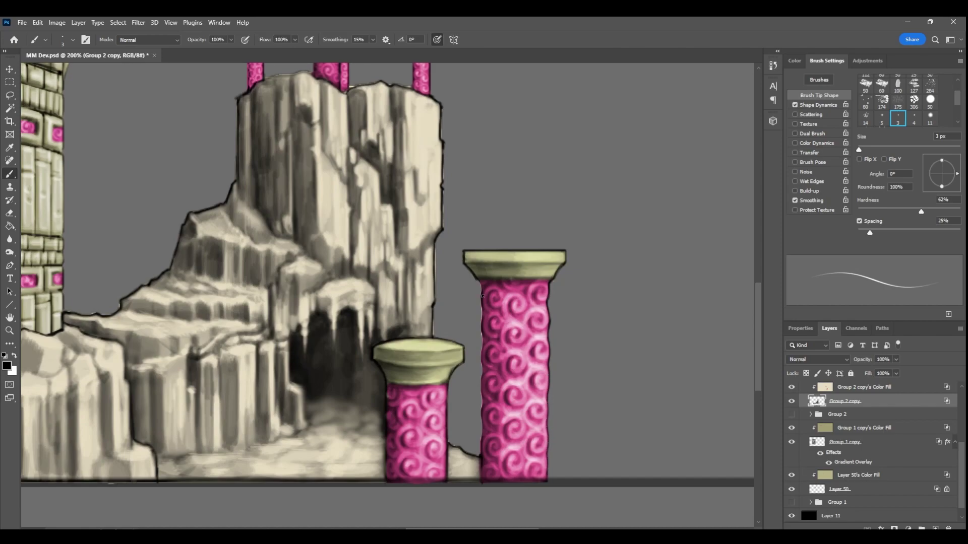
drag(483, 345, 482, 410)
Trim the cliff's outer edge with a 5 px eraser and retouch the black outline along the cliff top beneath the pavilion.
key(e)
mouse_move(435, 242)
mouse_down()
mouse_move(434, 328)
mouse_move(445, 155)
mouse_up()
mouse_move(442, 129)
mouse_down()
mouse_move(442, 103)
mouse_move(432, 335)
mouse_up()
key(b)
drag(759, 312, 760, 271)
drag(348, 259, 382, 249)
key(e)
key(b)
drag(760, 282, 759, 262)
key(z)
drag(519, 217, 491, 218)
key(e)
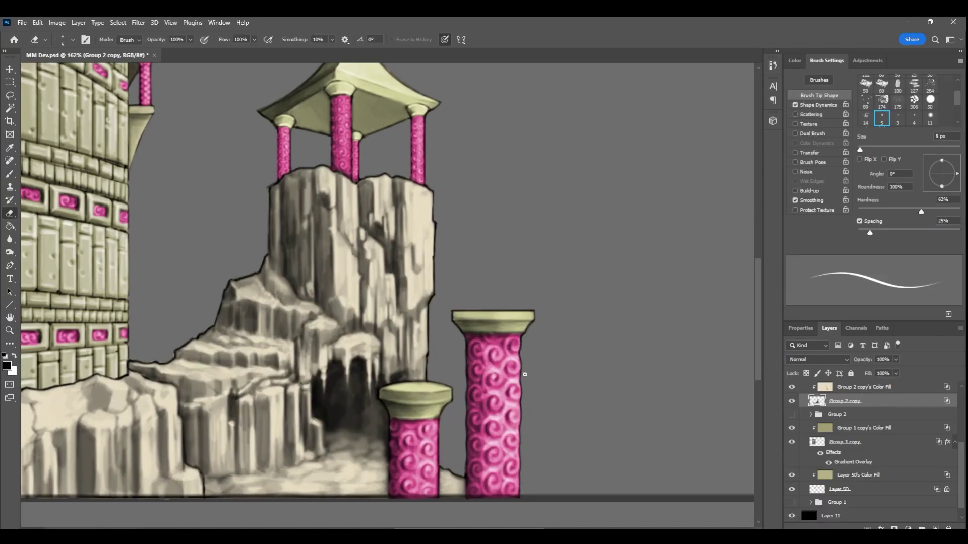
Hide the black Layer 11 backdrop and save the document.
key(z)
drag(529, 383, 491, 385)
key(e)
click(792, 516)
click(21, 23)
click(30, 142)
Create a new layer above Group 2 copy's Color Fill and paint a grey patch along the foreground rock's upper edge.
key(z)
scroll(334, 480, up, 3)
drag(960, 487, 960, 467)
click(864, 428)
click(935, 529)
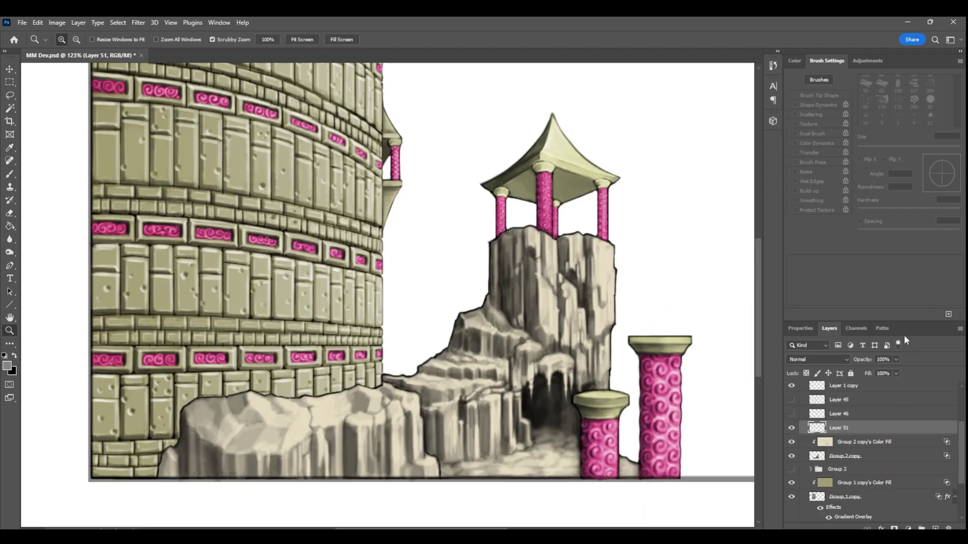
click(11, 175)
mouse_move(347, 398)
mouse_down()
mouse_move(331, 409)
mouse_move(301, 398)
mouse_up()
Give the new patch layer a mustard-yellow Color Overlay.
click(881, 528)
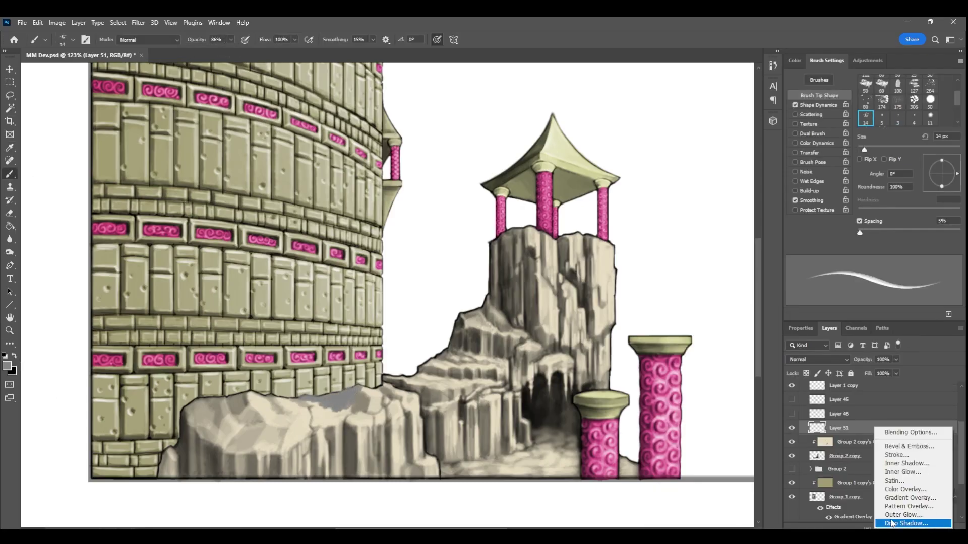
click(902, 488)
click(799, 330)
click(761, 381)
click(765, 377)
click(897, 342)
Add a black Outer Glow in Multiply mode to the patch layer, with a size of 4 px and a range of 94%.
click(564, 466)
click(737, 328)
drag(721, 474, 739, 474)
drag(712, 428, 710, 427)
click(735, 329)
drag(739, 474, 748, 475)
click(888, 296)
Extend the yellow patch along the foreground rock's top with drips down its face, using 75% brush opacity.
click(10, 174)
key(7)
key(5)
mouse_move(372, 391)
mouse_down()
mouse_move(348, 411)
mouse_move(343, 443)
mouse_move(352, 408)
mouse_up()
mouse_move(289, 398)
mouse_down()
mouse_move(277, 414)
mouse_move(309, 406)
mouse_move(310, 446)
mouse_move(331, 409)
mouse_up()
click(880, 528)
click(897, 518)
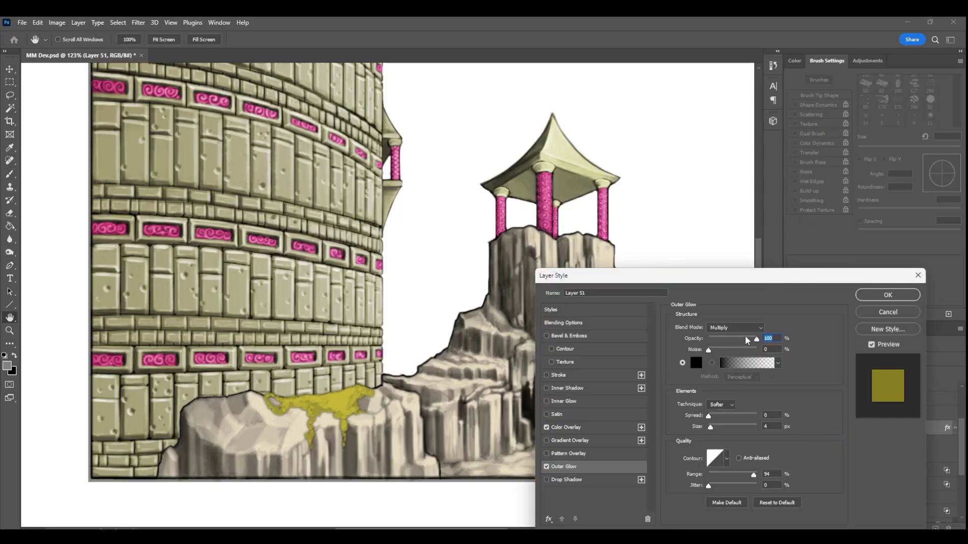
drag(711, 428, 707, 427)
drag(754, 475, 732, 475)
drag(708, 428, 710, 428)
click(735, 328)
click(887, 312)
Readjust the opacity of the patch layer's Outer Glow.
double_click(872, 456)
drag(756, 340, 756, 339)
click(887, 295)
Spread the yellow patch over the left part of the foreground rock and enlarge the brush to 22 px.
mouse_move(278, 411)
mouse_down()
mouse_move(302, 431)
mouse_move(308, 415)
mouse_up()
mouse_move(270, 399)
mouse_down()
mouse_move(246, 399)
mouse_move(272, 417)
mouse_up()
mouse_move(296, 415)
mouse_down()
mouse_move(378, 387)
mouse_move(333, 393)
mouse_move(295, 381)
mouse_move(278, 392)
mouse_move(207, 397)
mouse_move(184, 413)
mouse_move(262, 419)
mouse_move(276, 442)
mouse_move(237, 416)
mouse_move(207, 418)
mouse_move(212, 438)
mouse_up()
key(bracketright)
key(bracketright)
key(bracketright)
key(bracketright)
key(r)
key(b)
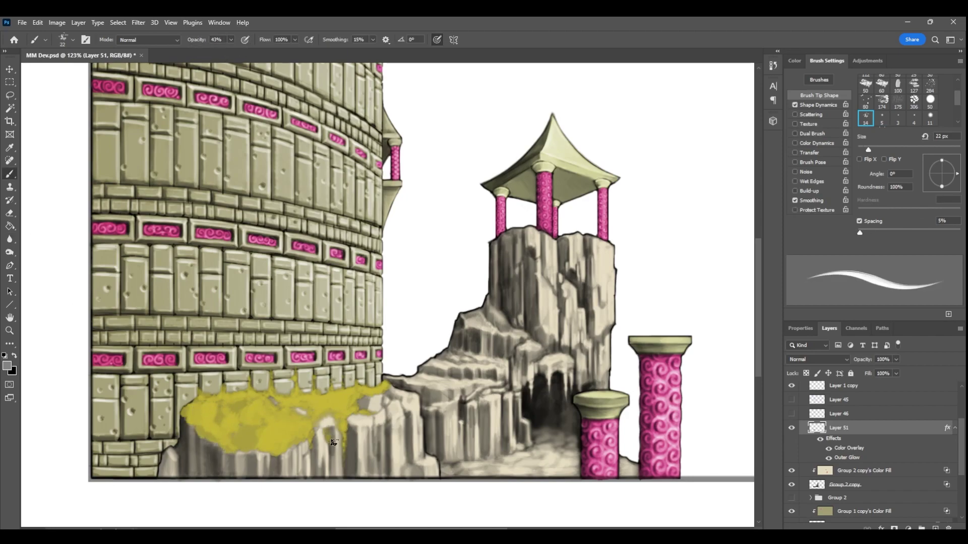
Cover the rest of the foreground rock's top with the yellow patch using the 22 px brush at 43% opacity.
mouse_move(361, 403)
mouse_down()
mouse_move(385, 401)
mouse_move(382, 415)
mouse_up()
mouse_move(276, 399)
mouse_down()
mouse_move(353, 428)
mouse_move(325, 436)
mouse_move(418, 398)
mouse_move(423, 450)
mouse_up()
drag(407, 413, 408, 432)
click(9, 240)
Lock the patch layer's transparent pixels and paint soft white highlights on the foreground rock's overgrowth at 10% brush opacity.
click(10, 174)
click(14, 356)
click(7, 366)
click(671, 347)
click(896, 342)
click(806, 374)
key(1)
mouse_move(294, 418)
mouse_down()
mouse_move(277, 445)
mouse_move(302, 402)
mouse_up()
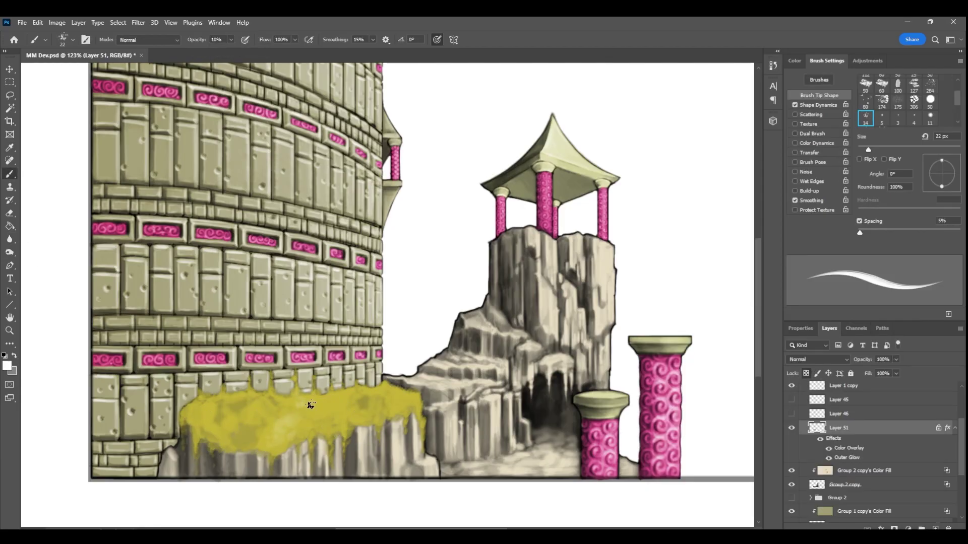
mouse_move(394, 381)
mouse_down()
mouse_move(328, 405)
mouse_move(265, 405)
mouse_move(264, 417)
mouse_move(288, 400)
mouse_move(278, 397)
mouse_move(318, 427)
mouse_move(236, 425)
mouse_up()
Shade the foreground rock's yellow overgrowth with soft black strokes using a 54 px brush.
click(14, 355)
click(7, 366)
click(671, 471)
click(898, 342)
drag(868, 150, 884, 150)
mouse_move(194, 406)
mouse_down()
mouse_move(212, 440)
mouse_move(244, 439)
mouse_move(195, 479)
mouse_move(354, 402)
mouse_move(241, 403)
mouse_move(222, 445)
mouse_move(408, 415)
mouse_up()
scroll(307, 426, down, 4)
scroll(305, 448, up, 5)
Switch to the Blur tool and save the document.
click(9, 240)
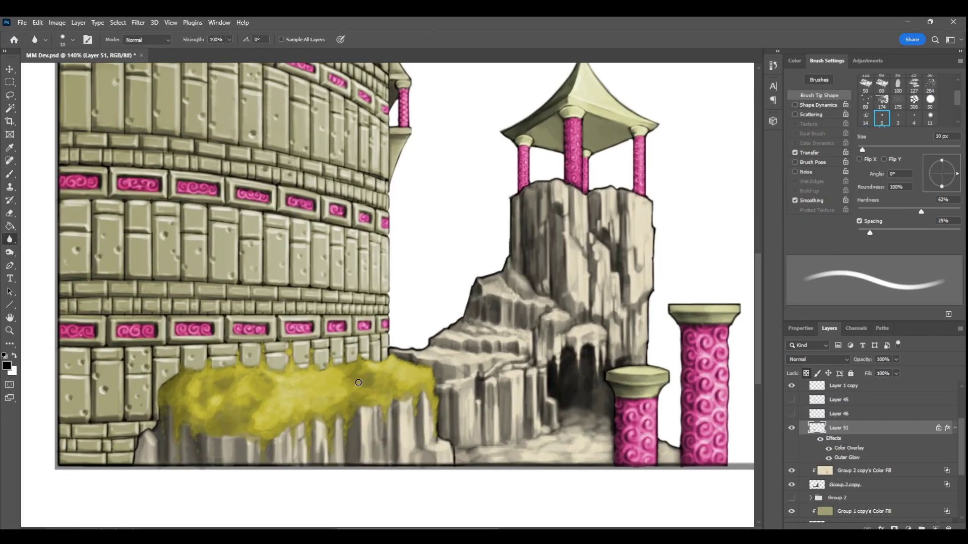
scroll(301, 307, down, 4)
scroll(363, 277, up, 3)
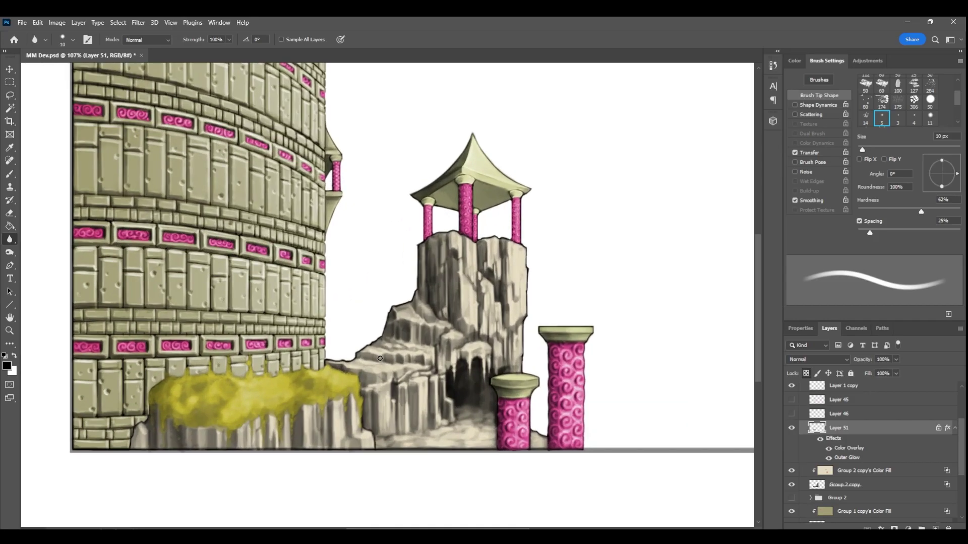
scroll(419, 411, down, 3)
key(ctrl+s)
Duplicate Layer 51 as Layer 51 copy and place the copy below the original.
click(10, 174)
drag(416, 401, 454, 401)
right_click(847, 427)
click(852, 152)
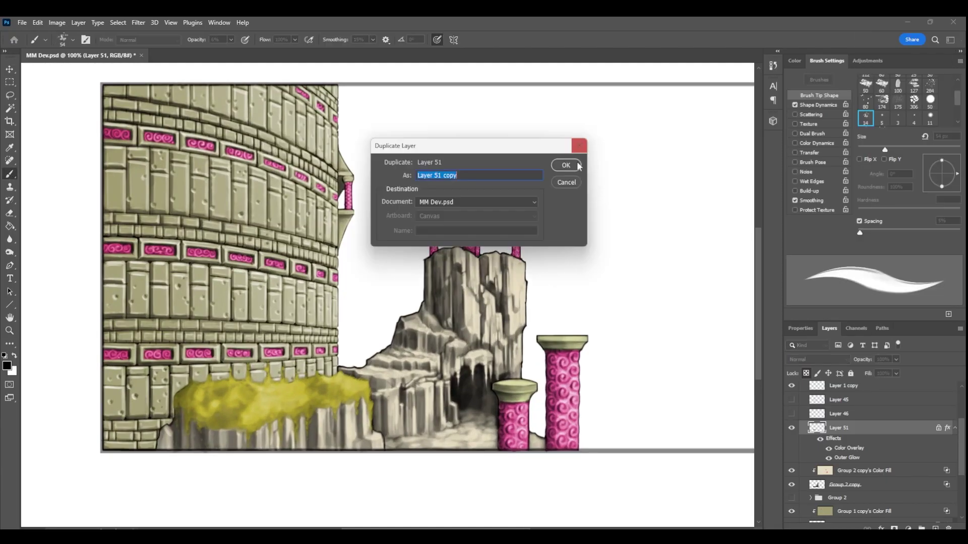
click(566, 164)
drag(856, 428, 856, 468)
Unlock the copy's transparent pixels and paint yellow overgrowth on the ledge behind the foreground rock, using a 14 px brush at 73% opacity.
key(m)
key(b)
alt+click(511, 400)
click(865, 118)
drag(231, 40, 270, 50)
click(806, 374)
drag(353, 370, 383, 374)
mouse_move(357, 367)
mouse_down()
mouse_move(346, 369)
mouse_move(382, 393)
mouse_up()
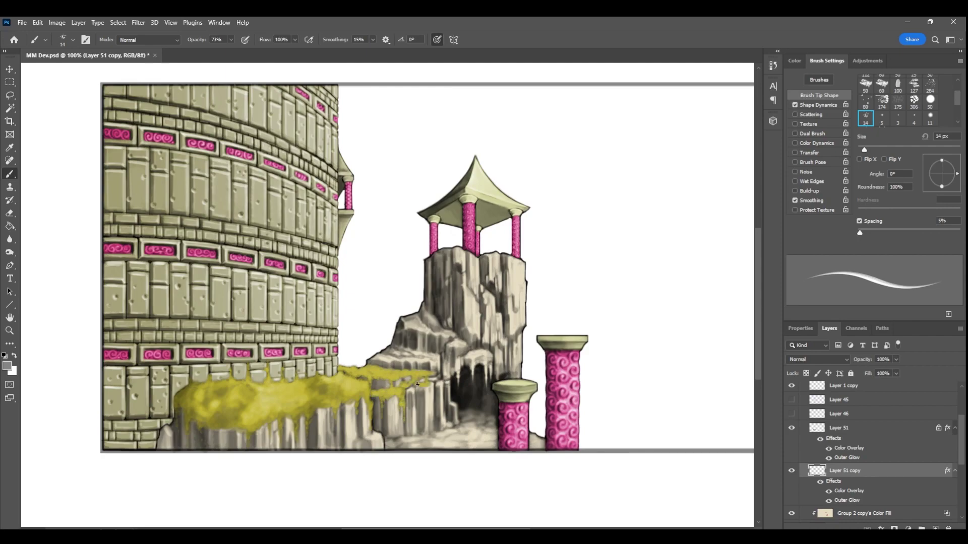
Extend the overgrowth across the stepped ledges, part of the cliff top, the cave mouth and the ground, and enlarge the brush to 27 px.
mouse_move(382, 362)
mouse_down()
mouse_move(404, 361)
mouse_move(416, 338)
mouse_move(436, 366)
mouse_move(423, 375)
mouse_move(425, 393)
mouse_move(410, 355)
mouse_move(388, 356)
mouse_move(387, 365)
mouse_move(417, 363)
mouse_move(409, 358)
mouse_move(451, 338)
mouse_move(406, 325)
mouse_move(430, 345)
mouse_move(450, 331)
mouse_move(409, 317)
mouse_up()
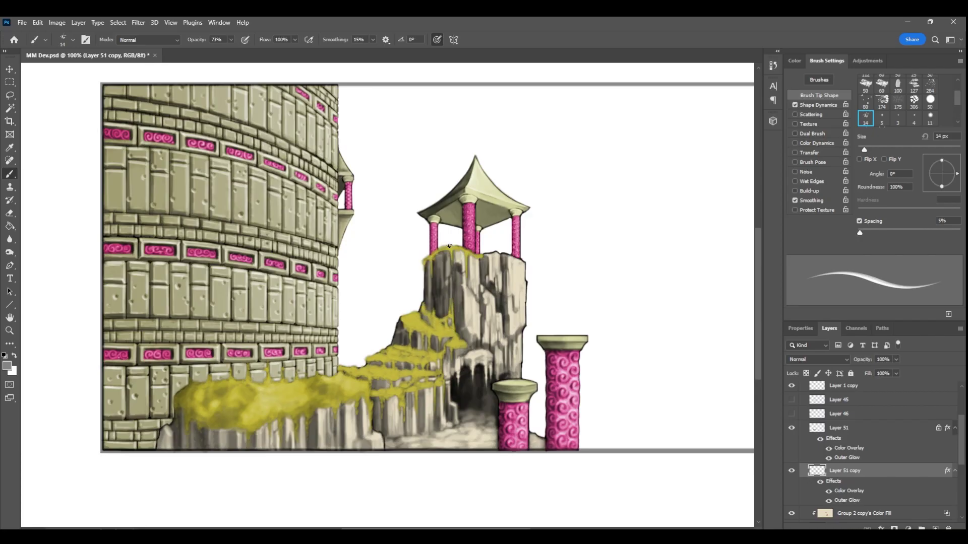
drag(471, 361, 473, 393)
drag(483, 359, 508, 379)
key(e)
key(b)
drag(453, 401, 457, 420)
mouse_move(447, 386)
mouse_down()
mouse_move(457, 426)
mouse_move(403, 447)
mouse_move(432, 415)
mouse_move(412, 442)
mouse_move(461, 429)
mouse_move(422, 444)
mouse_move(460, 443)
mouse_move(495, 426)
mouse_move(484, 428)
mouse_move(479, 412)
mouse_move(490, 444)
mouse_move(453, 405)
mouse_move(494, 416)
mouse_move(510, 402)
mouse_move(544, 443)
mouse_up()
key(bracketright)
key(bracketright)
key(bracketright)
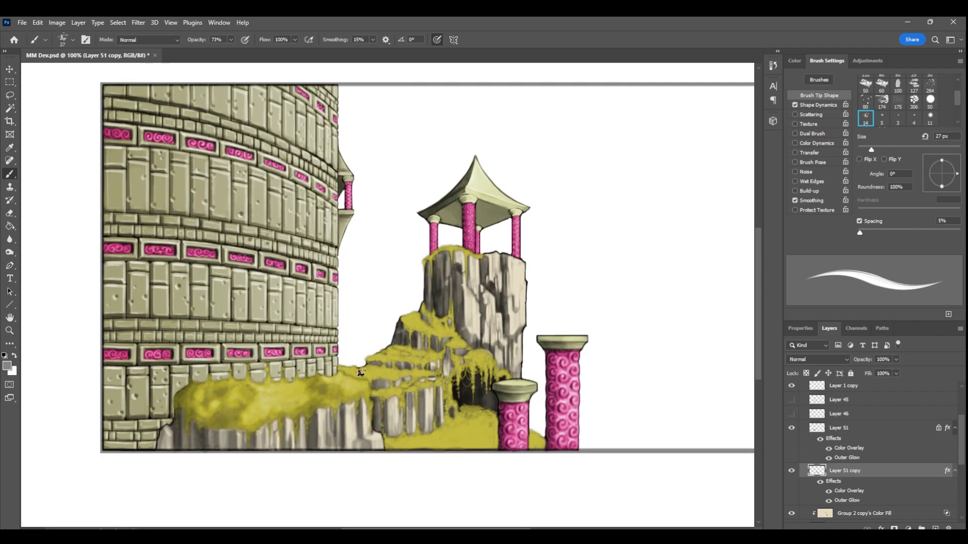
key(o)
mouse_move(465, 413)
mouse_down()
mouse_move(486, 424)
mouse_move(407, 446)
mouse_move(456, 412)
mouse_up()
key(ctrl+z)
Lock the copied layer's transparent pixels and tone its overgrowth with soft white strokes, using the 27 px brush at 6% opacity.
key(b)
key(x)
click(231, 40)
click(206, 52)
key(slash)
click(231, 40)
click(222, 52)
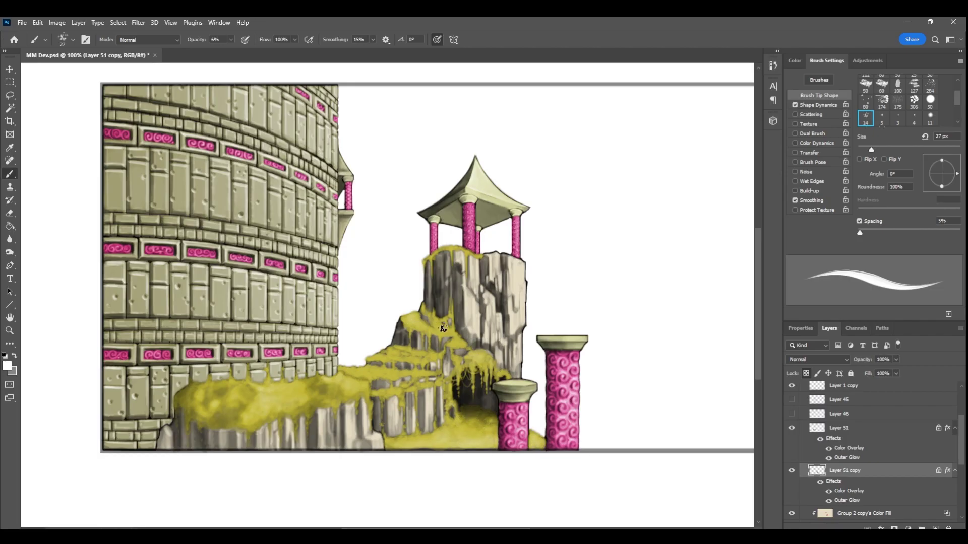
key(o)
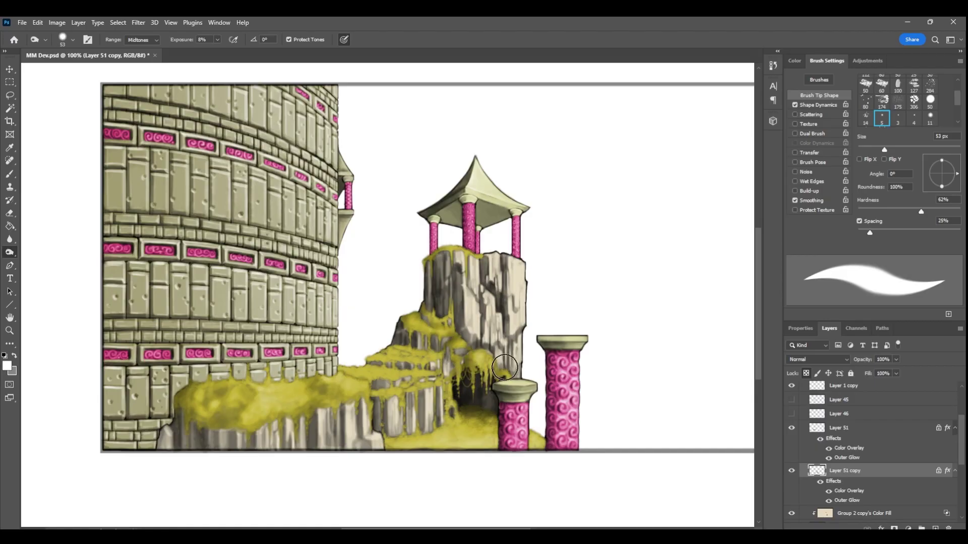
key(b)
drag(393, 348, 361, 371)
Burn the overgrowth on the stepped ledges and the ground in the midtones at 8% exposure.
click(10, 252)
mouse_move(432, 323)
mouse_down()
mouse_move(394, 339)
mouse_move(402, 309)
mouse_move(394, 338)
mouse_up()
drag(395, 441, 409, 419)
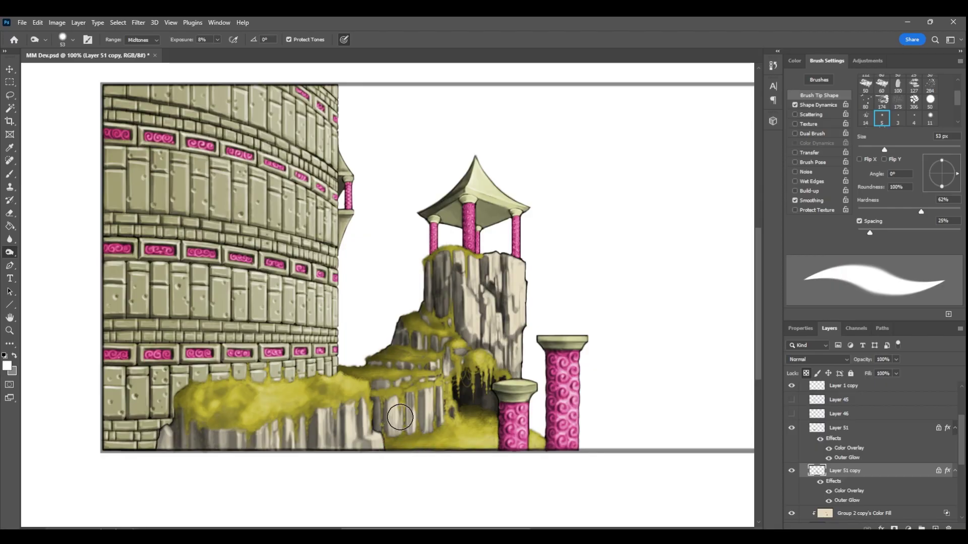
Add faint black and white strokes to the ledges' overgrowth at 6% brush opacity and save the document.
key(b)
key(d)
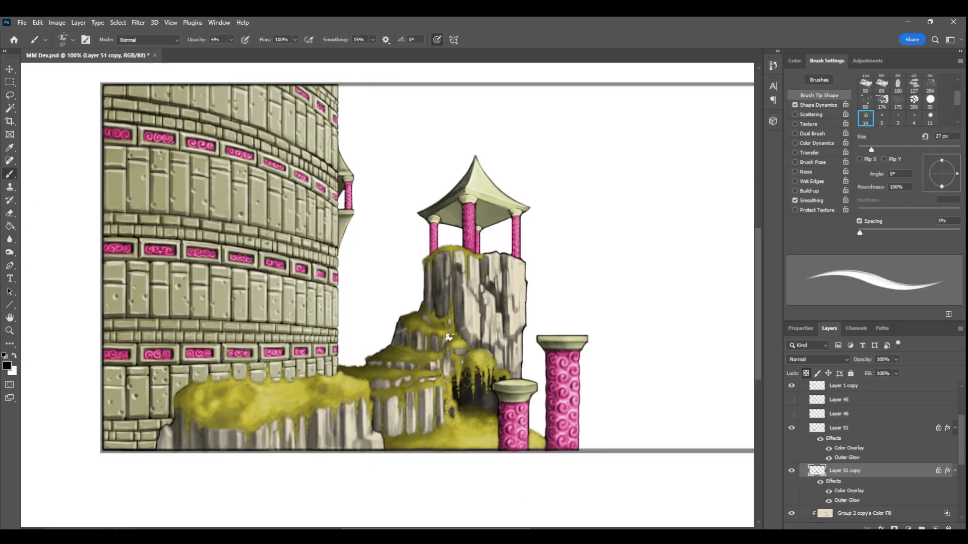
key(x)
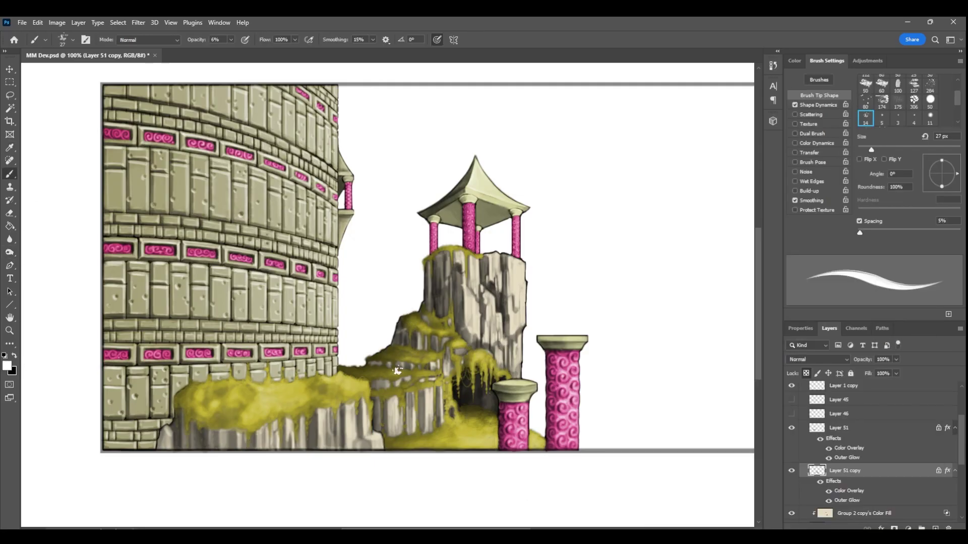
key(z)
drag(507, 351, 542, 307)
key(alt+f)
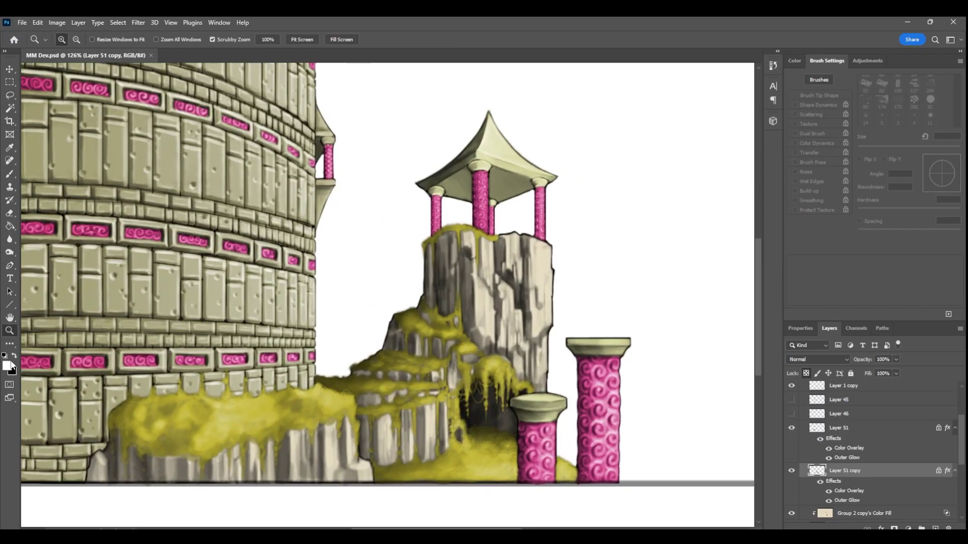
Paint yellow overgrowth over the rest of the cliff top with drips down its face, using a 14 px brush at 77% opacity.
key(b)
mouse_move(515, 254)
mouse_down()
mouse_move(496, 241)
mouse_move(457, 249)
mouse_move(549, 241)
mouse_move(550, 265)
mouse_up()
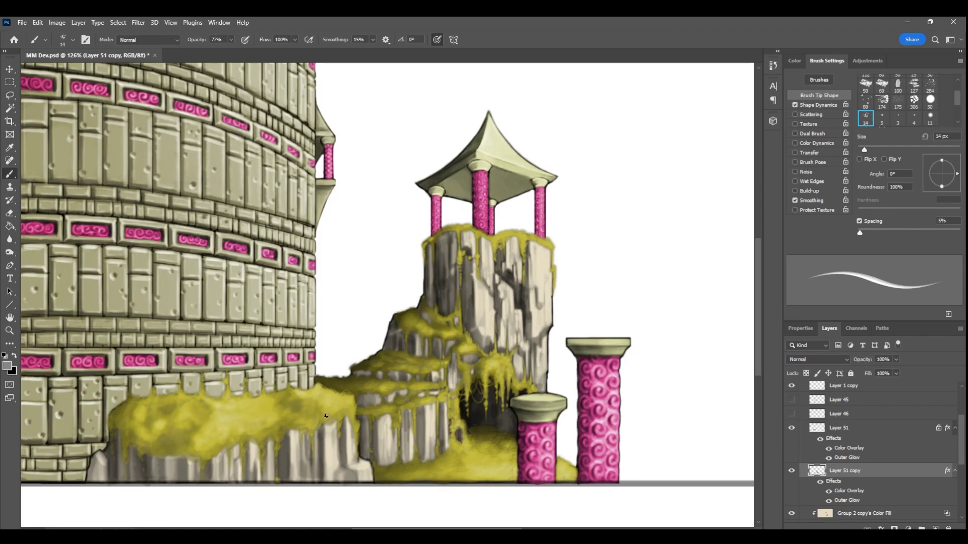
key(z)
Lock the copied layer's transparent pixels and model the cliff's overgrowth in white and black, using a 33 px brush at 10% opacity.
click(805, 373)
key(d)
key(x)
key(b)
drag(231, 40, 220, 51)
click(231, 40)
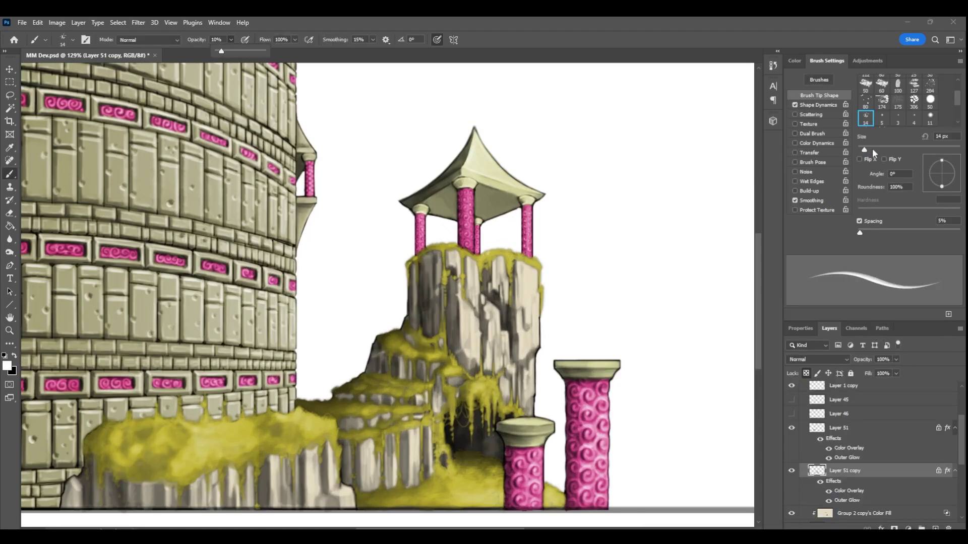
click(874, 150)
key(x)
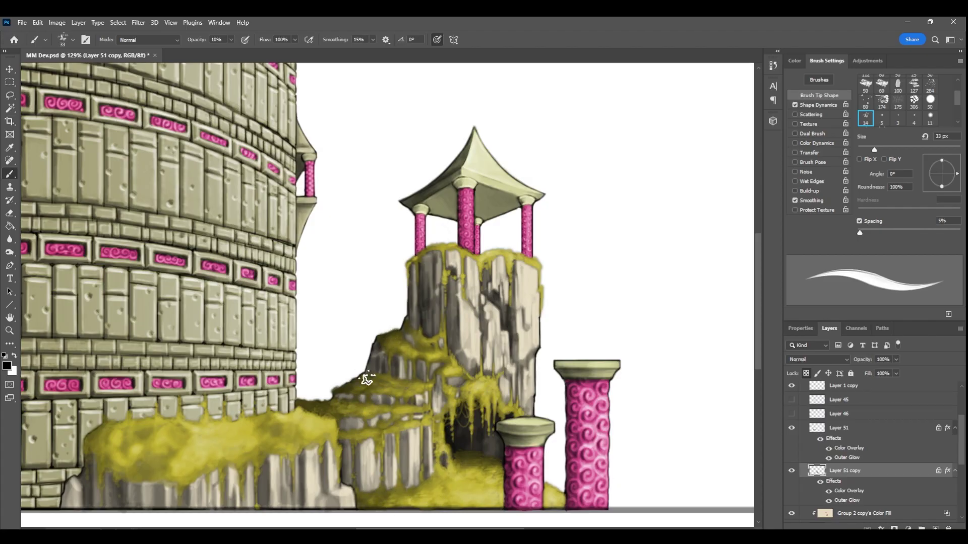
Darken the foreground rock's overgrowth on Layer 51 with black strokes using the 33 px brush at 10% opacity.
click(839, 428)
mouse_move(99, 430)
mouse_down()
mouse_move(140, 481)
mouse_move(192, 471)
mouse_up()
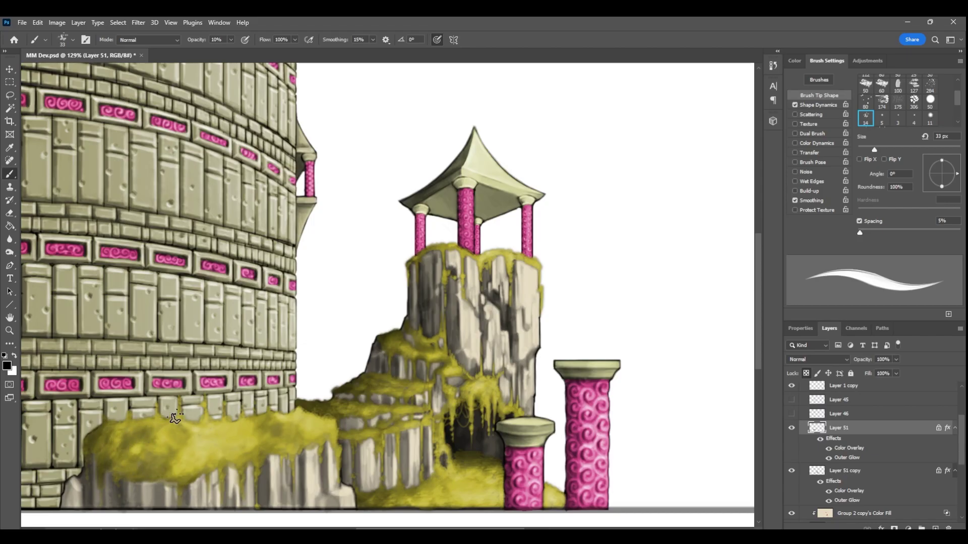
scroll(394, 418, down, 3)
Compare the drawing with and without Layer 51 copy, unlock that layer's transparent pixels and switch to the Eraser.
click(791, 470)
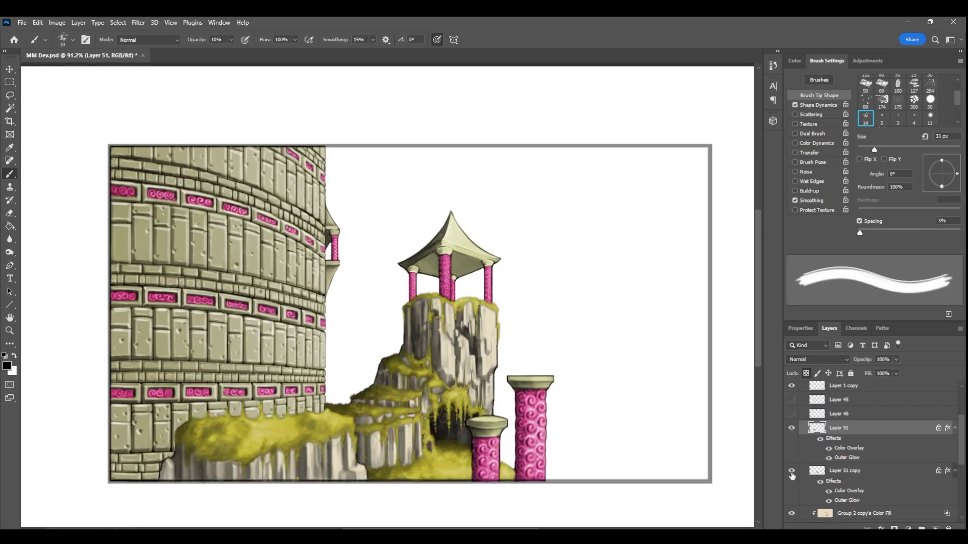
click(792, 470)
key(e)
click(843, 471)
click(806, 373)
click(791, 470)
click(791, 470)
scroll(579, 357, up, 1)
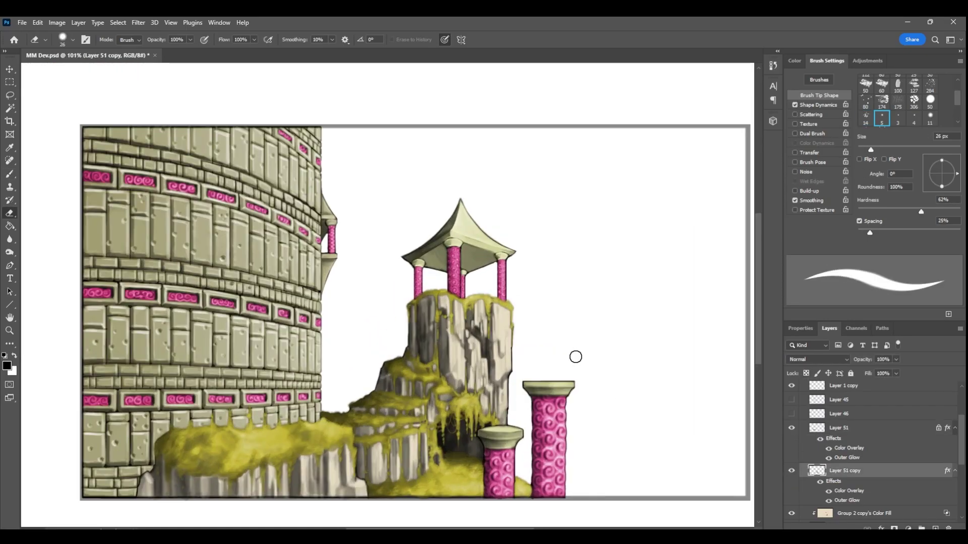
scroll(547, 267, down, 1)
Check the hidden sketches on Layer 45 and Layer 46 by showing and hiding them.
key(z)
mouse_move(564, 290)
mouse_down()
mouse_move(532, 292)
mouse_move(552, 302)
mouse_move(540, 326)
mouse_move(517, 329)
mouse_move(525, 328)
mouse_up()
click(791, 413)
click(791, 400)
click(791, 400)
click(792, 414)
Create a new layer above the foreground overgrowth and show the Layer 45 plant sketch at reduced opacity.
scroll(867, 444, up, 1)
click(867, 444)
key(ctrl+alt+shift+n)
click(14, 356)
click(9, 174)
click(791, 431)
click(791, 431)
click(791, 417)
click(857, 417)
drag(895, 360, 857, 372)
Paint the tall left palm's trunk, crown and fronds in grey on the new layer with a 16 px brush, plus a thin trunk beside it.
click(857, 445)
drag(230, 286, 229, 361)
drag(860, 150, 865, 150)
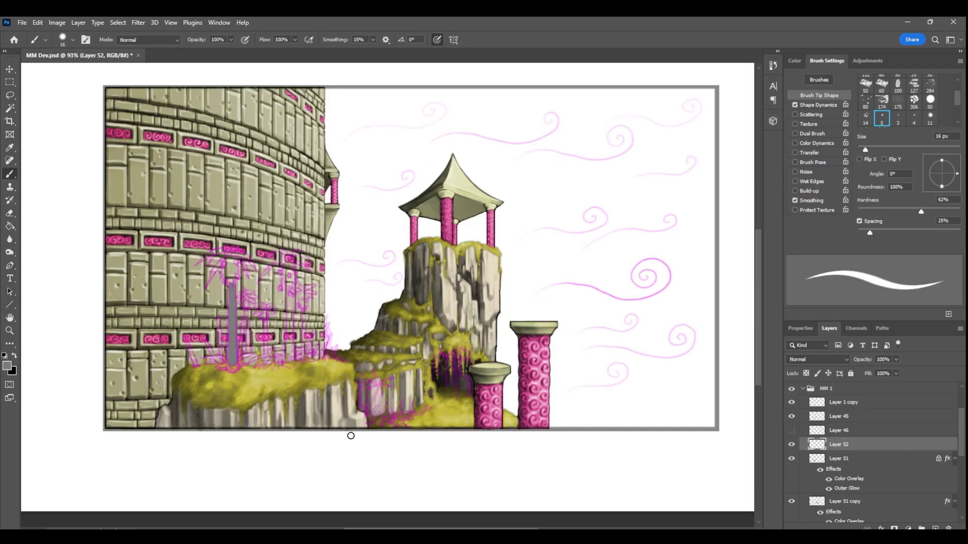
drag(248, 319, 248, 352)
drag(291, 282, 292, 364)
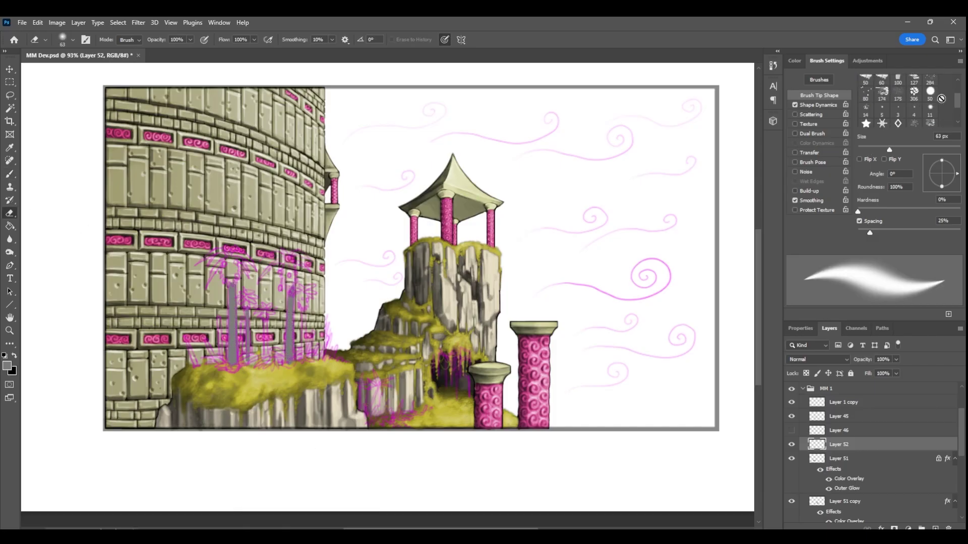
mouse_move(227, 259)
mouse_down()
mouse_move(204, 293)
mouse_move(233, 282)
mouse_move(237, 260)
mouse_move(199, 268)
mouse_up()
drag(229, 250, 251, 263)
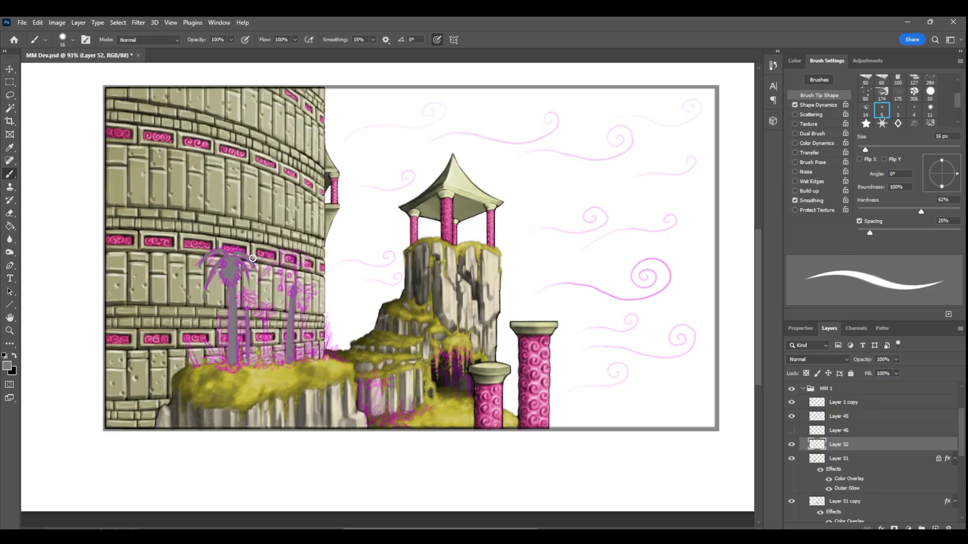
drag(297, 294, 293, 281)
key(ctrl+z)
key(ctrl+z)
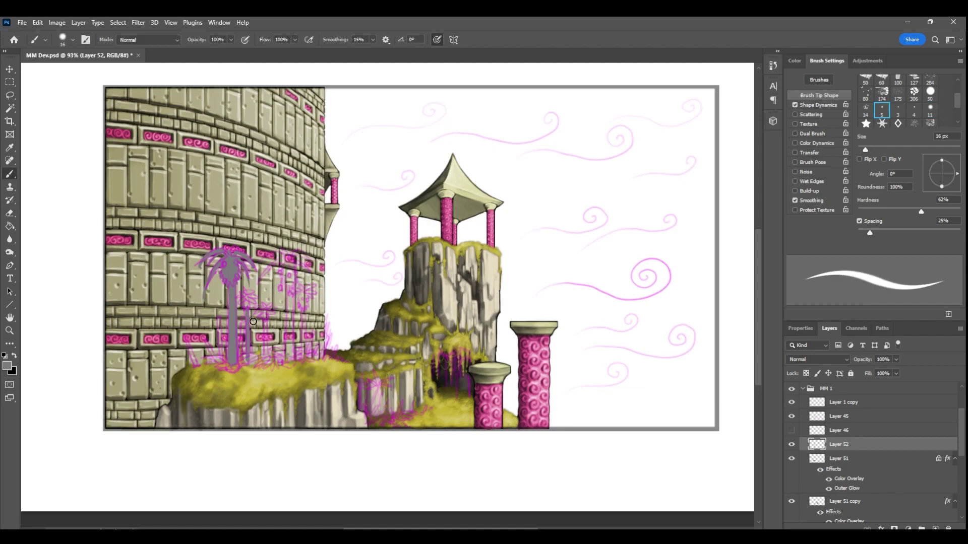
Paint the second tall palm in grey and the smaller palm beside it, reducing the brush to 12 px.
drag(290, 368, 286, 266)
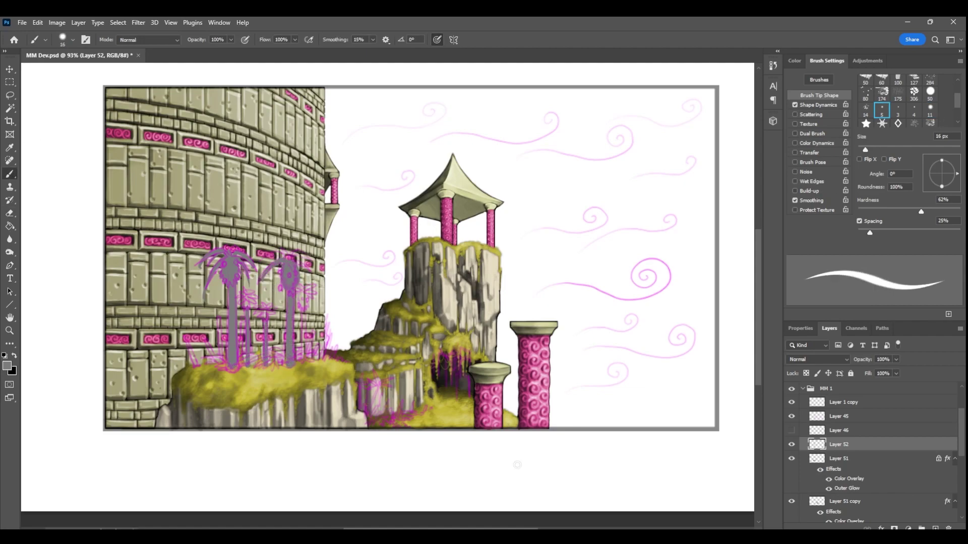
key(bracketleft)
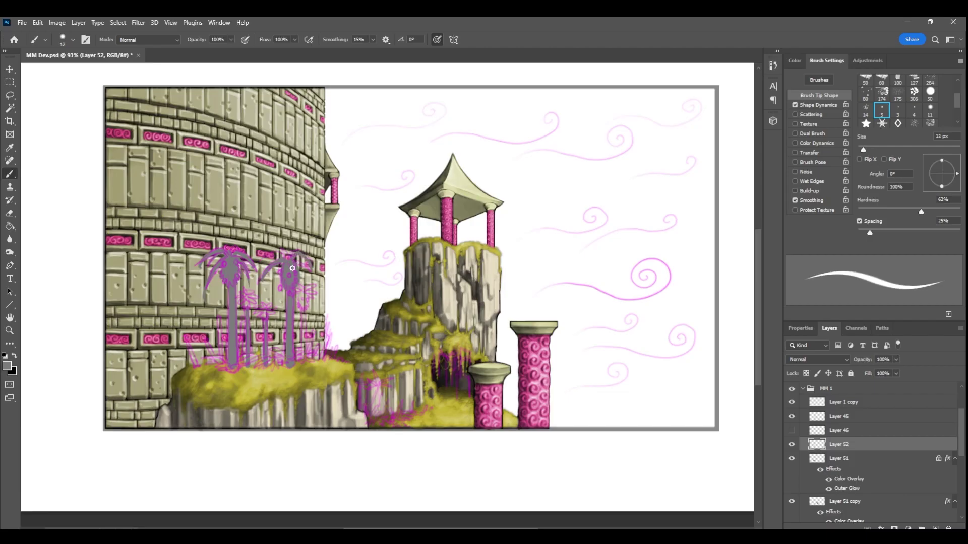
drag(304, 358, 303, 293)
drag(298, 289, 318, 314)
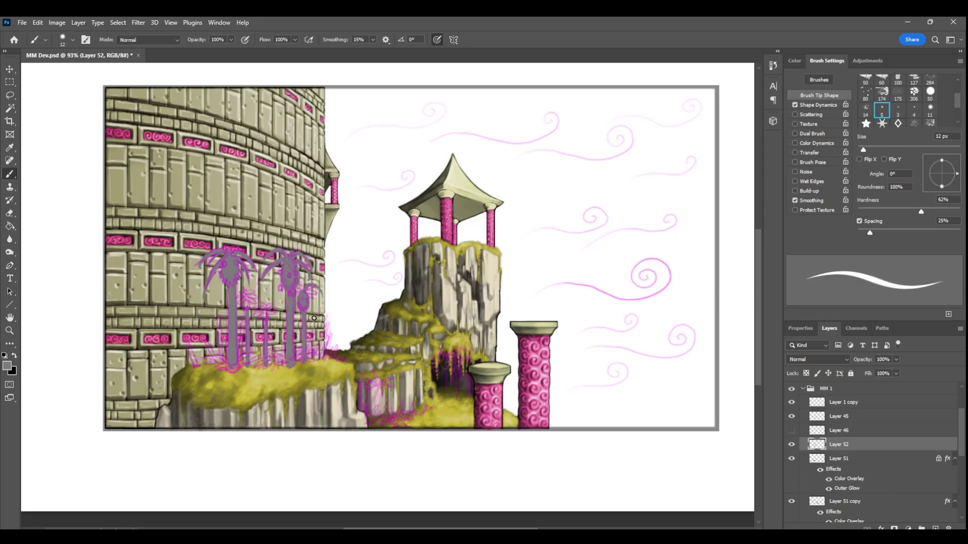
Paint grey stalks and grass tufts around the palms' bases with the 12 px brush, saving the document in between.
drag(219, 317, 222, 363)
key(ctrl+s)
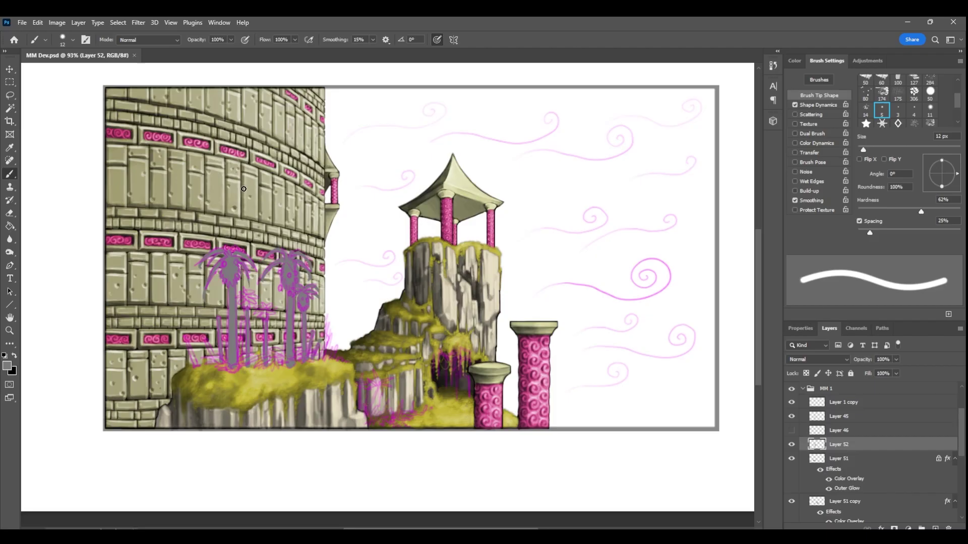
drag(328, 337, 322, 357)
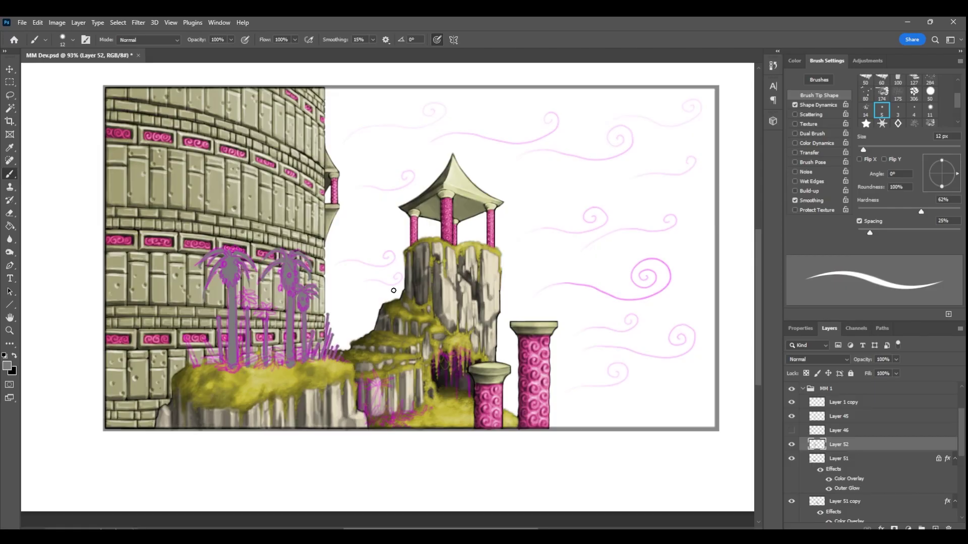
mouse_move(266, 360)
mouse_down()
mouse_move(255, 373)
mouse_move(273, 377)
mouse_up()
drag(284, 364, 273, 360)
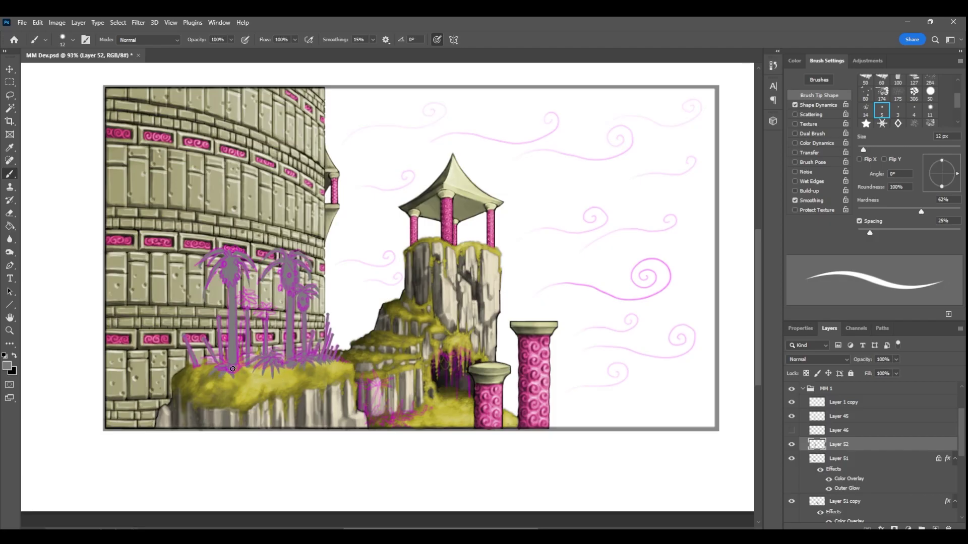
Paint the crowns and fronds of the two small palms between the tall ones in grey, following the sketch.
click(791, 416)
click(791, 417)
mouse_move(264, 309)
mouse_down()
mouse_move(268, 321)
mouse_move(255, 318)
mouse_up()
mouse_move(265, 310)
mouse_down()
mouse_move(275, 315)
mouse_move(245, 291)
mouse_up()
drag(247, 301, 257, 296)
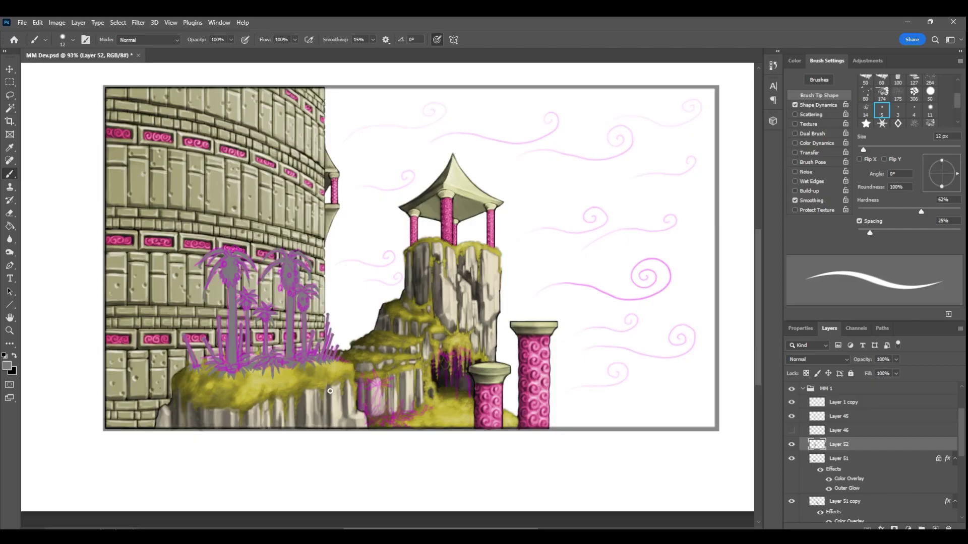
Hide the Layer 45 sketch and apply an adjusted Outer Glow to the grey plant layer.
key(z)
drag(235, 298, 267, 298)
click(791, 417)
key(e)
click(881, 528)
click(886, 514)
drag(730, 472, 720, 474)
drag(725, 339, 732, 337)
click(736, 328)
click(721, 464)
drag(719, 475, 727, 475)
drag(730, 340, 727, 344)
Switch to the Eraser with the 5 px brush tip at the palm silhouettes.
click(12, 331)
mouse_move(366, 231)
mouse_down()
mouse_move(282, 235)
mouse_move(371, 232)
mouse_up()
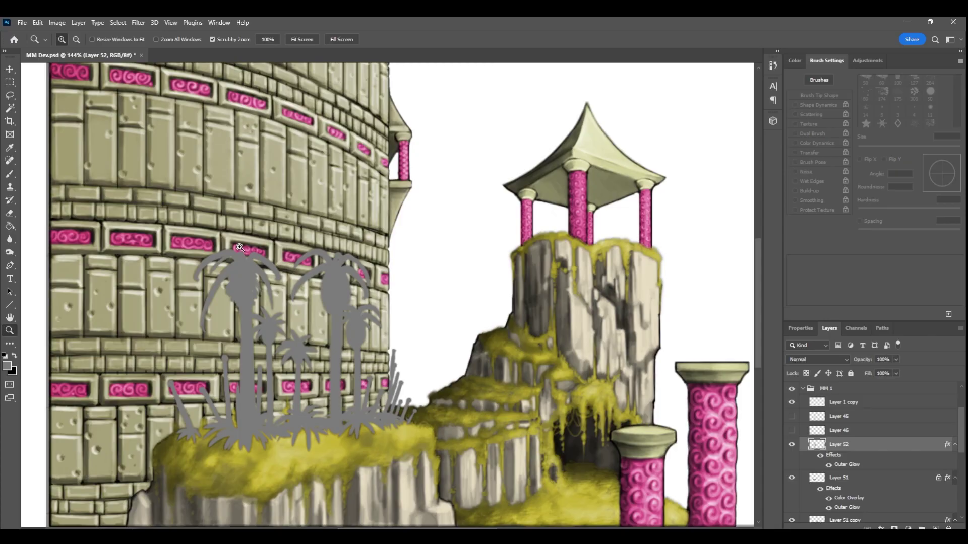
key(e)
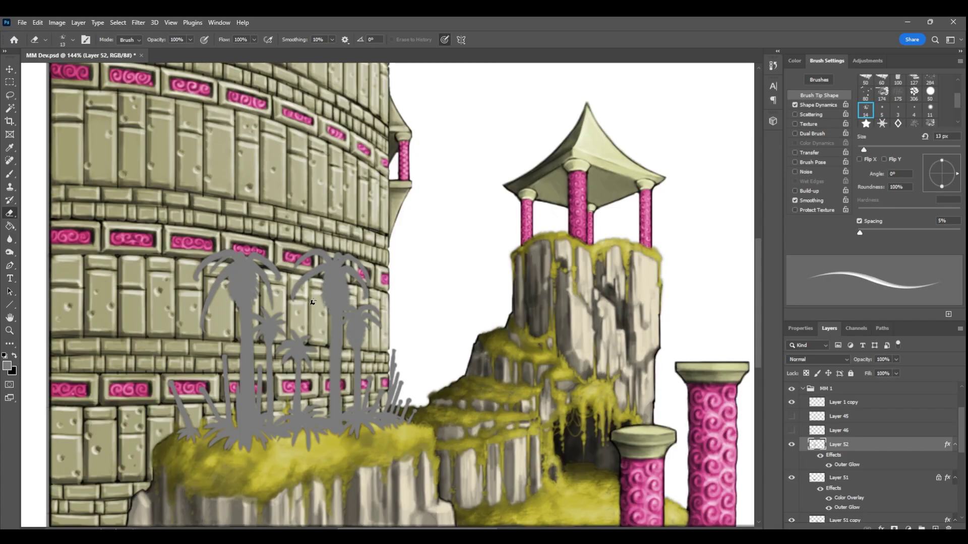
key(period)
Add a magenta Color Overlay to the plant layer and readjust its Outer Glow.
click(880, 528)
click(907, 479)
click(776, 329)
click(808, 366)
mouse_move(779, 361)
mouse_down()
mouse_move(830, 322)
mouse_move(767, 361)
mouse_up()
click(899, 342)
click(887, 295)
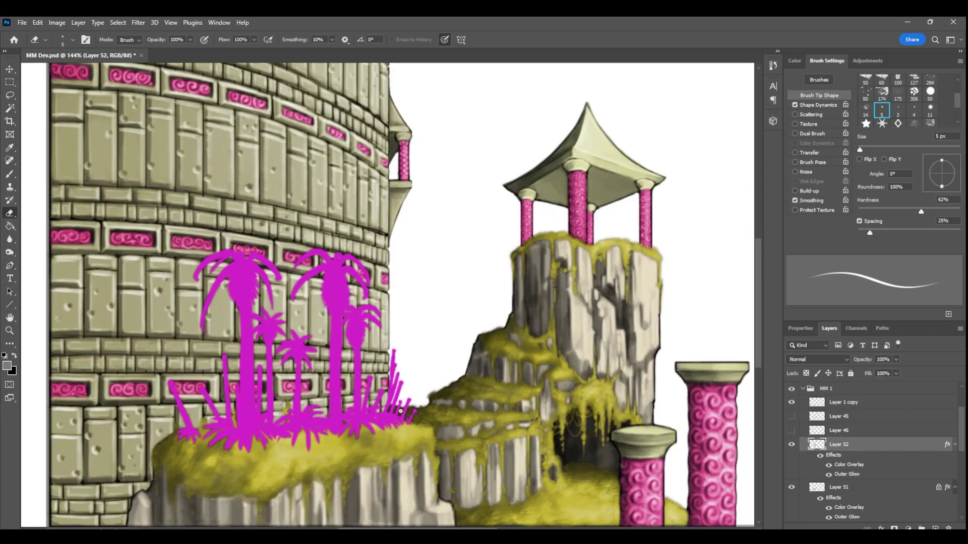
double_click(867, 477)
click(886, 294)
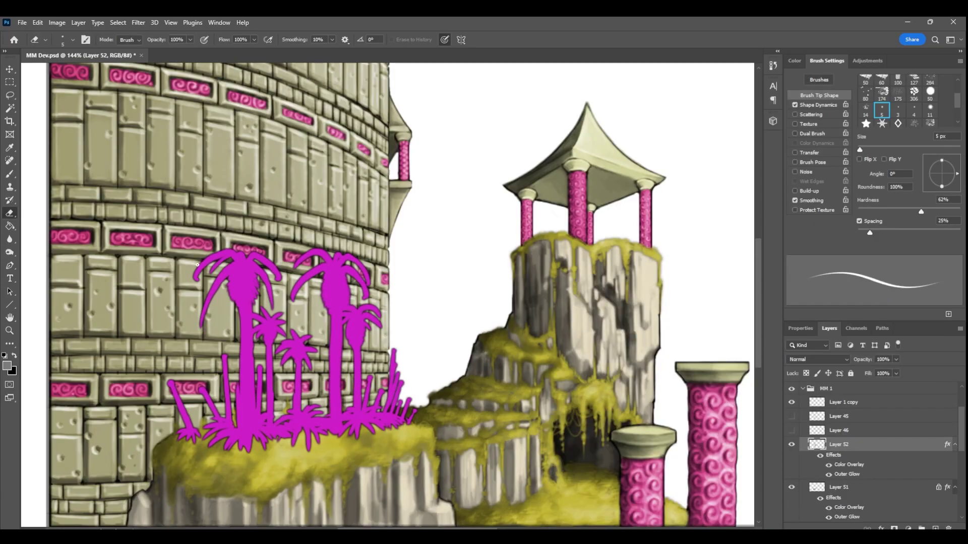
Clean up the edges of the magenta palm trunks and crowns with the 5 px eraser.
drag(360, 283, 380, 330)
key(ctrl+z)
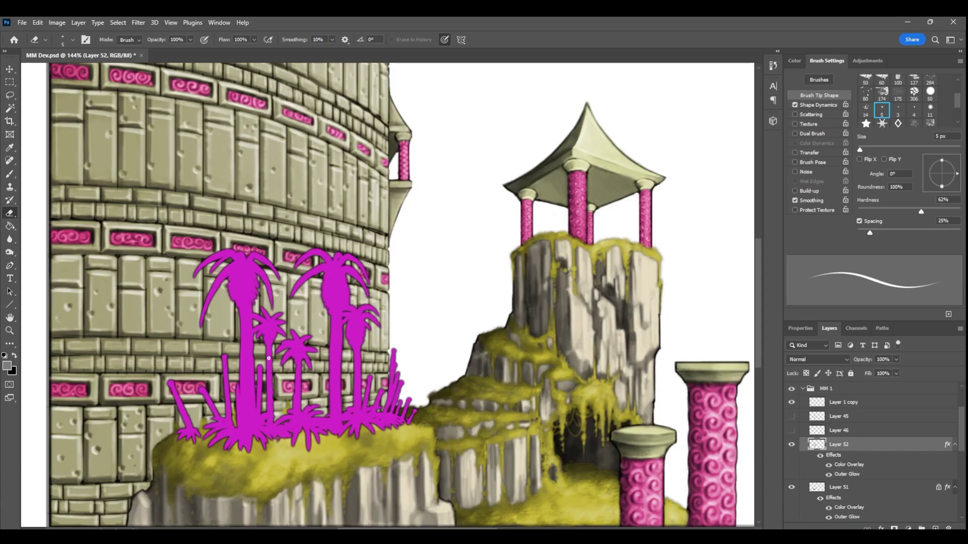
drag(330, 319, 327, 343)
drag(353, 344, 345, 330)
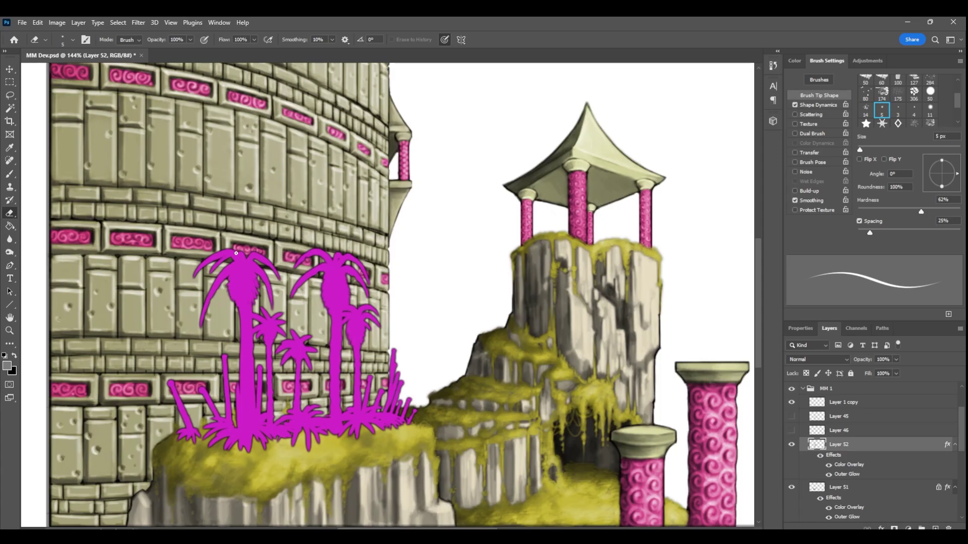
Paint extra grass blades along the base of the palm cluster with the 12 px brush on Layer 52.
key(b)
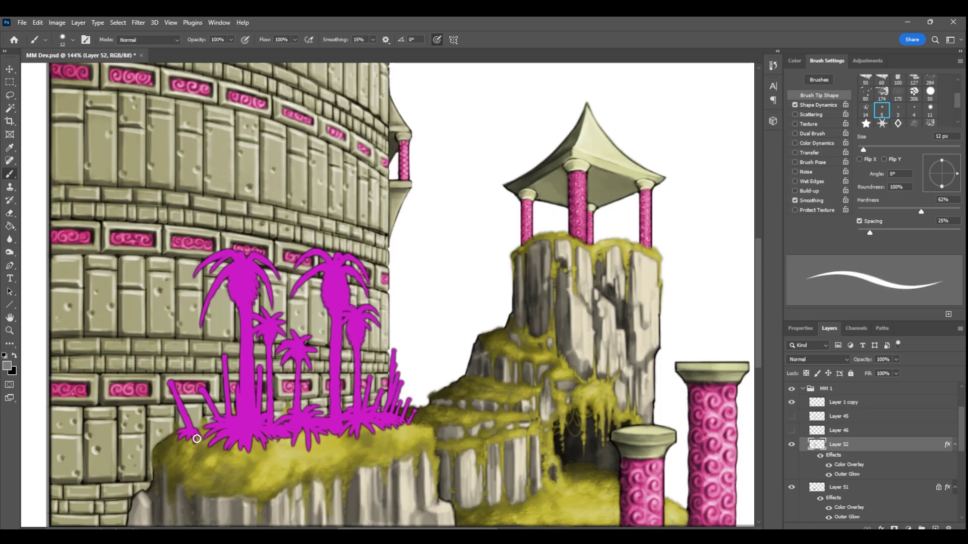
mouse_move(419, 398)
mouse_down()
mouse_move(406, 424)
mouse_move(409, 412)
mouse_up()
drag(209, 442, 201, 426)
mouse_move(214, 431)
mouse_down()
mouse_move(198, 422)
mouse_move(204, 416)
mouse_up()
drag(272, 423, 285, 414)
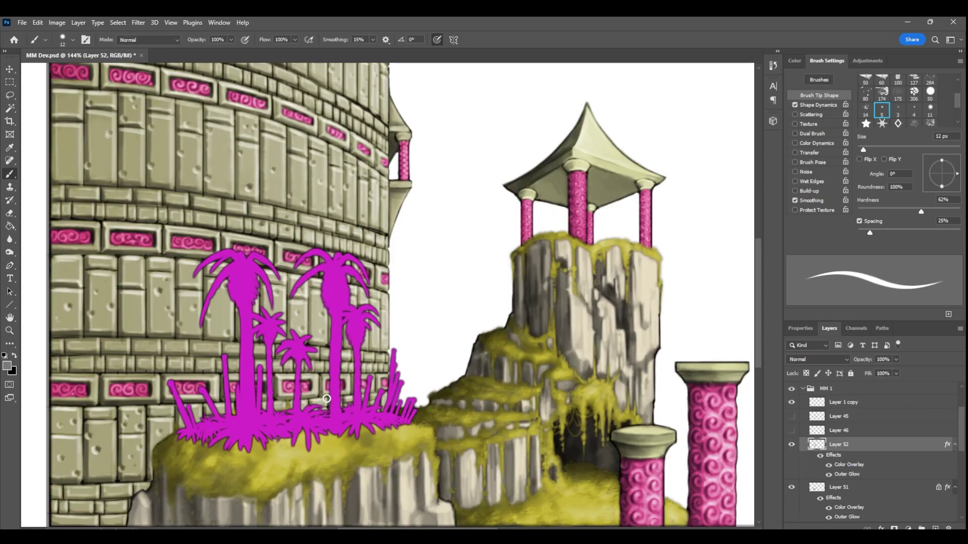
key(e)
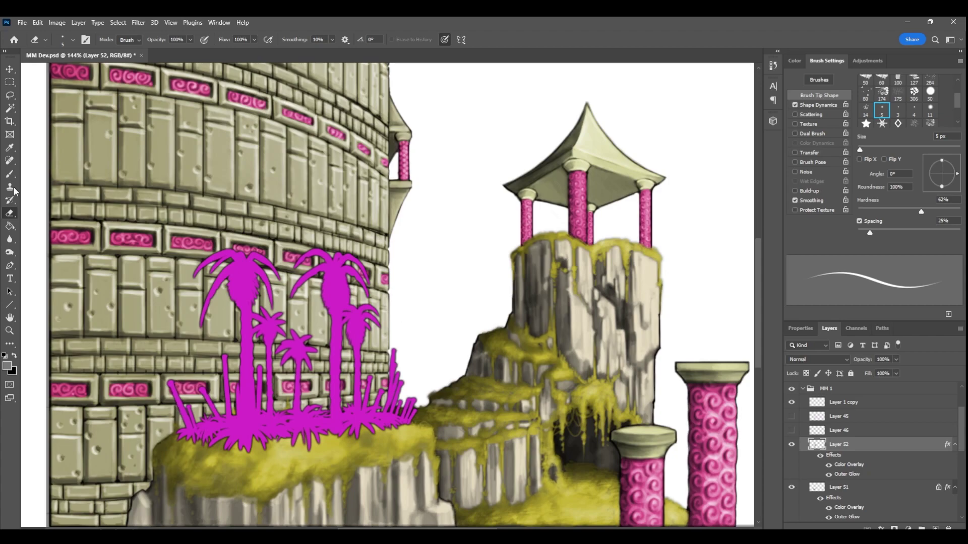
Lock the plant layer's transparent pixels and shade the leftmost tall palm's crown and fronds with a 17 px textured brush at 14% opacity.
key(b)
click(241, 270)
mouse_move(259, 277)
mouse_down()
mouse_move(229, 281)
mouse_move(248, 309)
mouse_move(253, 301)
mouse_move(248, 319)
mouse_move(239, 311)
mouse_move(258, 336)
mouse_move(253, 263)
mouse_move(269, 286)
mouse_move(239, 268)
mouse_move(259, 264)
mouse_move(252, 253)
mouse_move(278, 276)
mouse_move(238, 281)
mouse_move(246, 304)
mouse_move(253, 256)
mouse_move(199, 315)
mouse_move(233, 261)
mouse_move(216, 299)
mouse_move(214, 285)
mouse_move(269, 286)
mouse_move(244, 243)
mouse_move(213, 289)
mouse_move(209, 258)
mouse_move(252, 249)
mouse_move(236, 238)
mouse_move(279, 277)
mouse_up()
key(x)
click(14, 355)
click(14, 355)
key(x)
key(x)
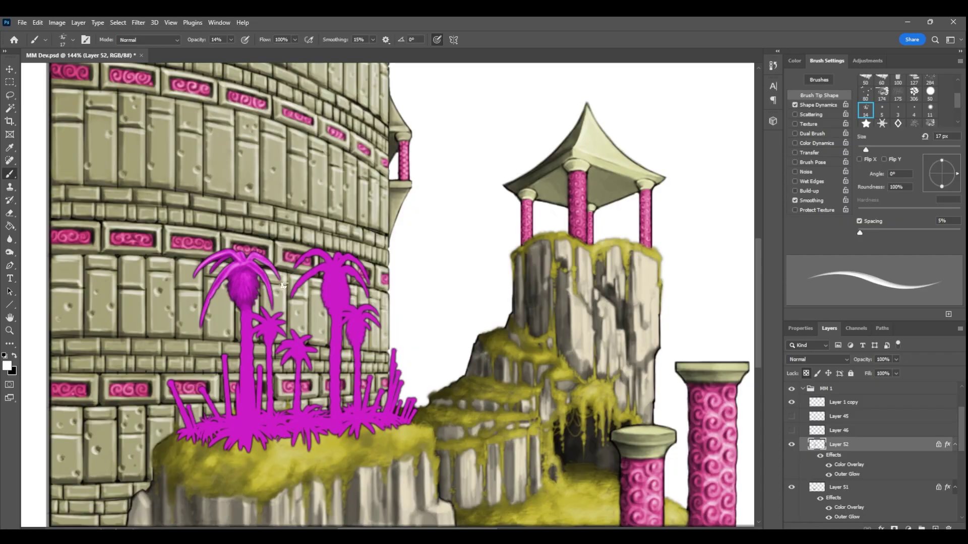
Shade the leftmost tall palm's trunk with dark rings and white highlights down to its base, and save the document.
mouse_move(266, 327)
mouse_down()
mouse_move(254, 337)
mouse_move(279, 338)
mouse_move(252, 315)
mouse_up()
key(x)
mouse_move(269, 324)
mouse_down()
mouse_move(278, 319)
mouse_move(253, 314)
mouse_move(286, 322)
mouse_move(253, 329)
mouse_move(253, 369)
mouse_up()
key(ctrl+s)
key(x)
mouse_move(241, 385)
mouse_down()
mouse_move(253, 383)
mouse_move(253, 407)
mouse_up()
key(x)
drag(242, 341, 243, 383)
drag(242, 386, 242, 410)
key(x)
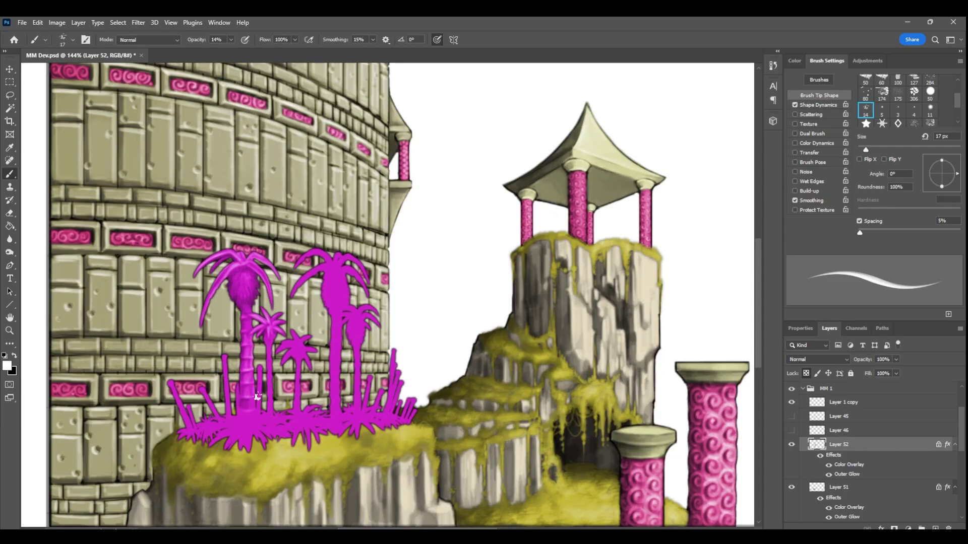
key(x)
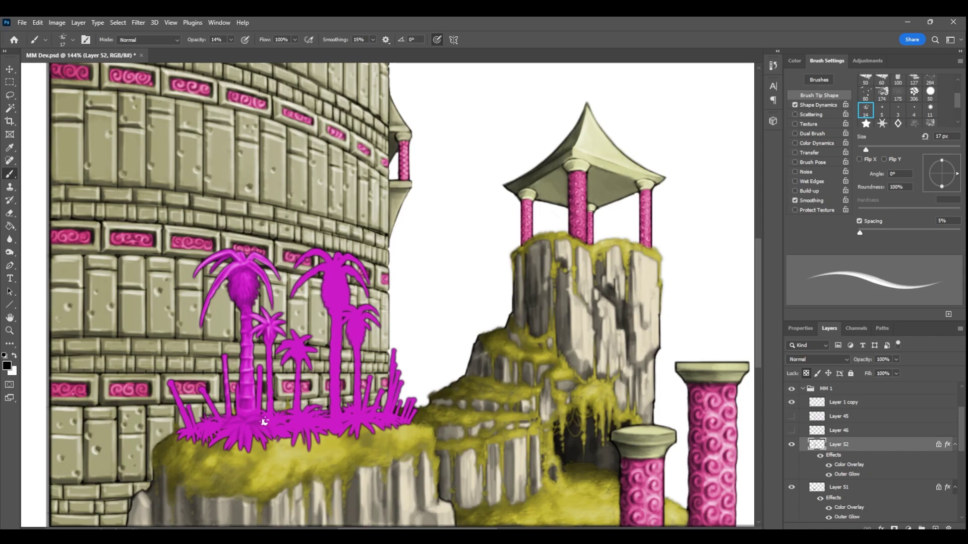
Shade the spreading leaves at the foot of the leftmost tall palm with black shadows and white highlights.
drag(232, 431, 215, 442)
drag(272, 425, 283, 432)
mouse_move(206, 442)
mouse_down()
mouse_move(214, 423)
mouse_move(196, 429)
mouse_up()
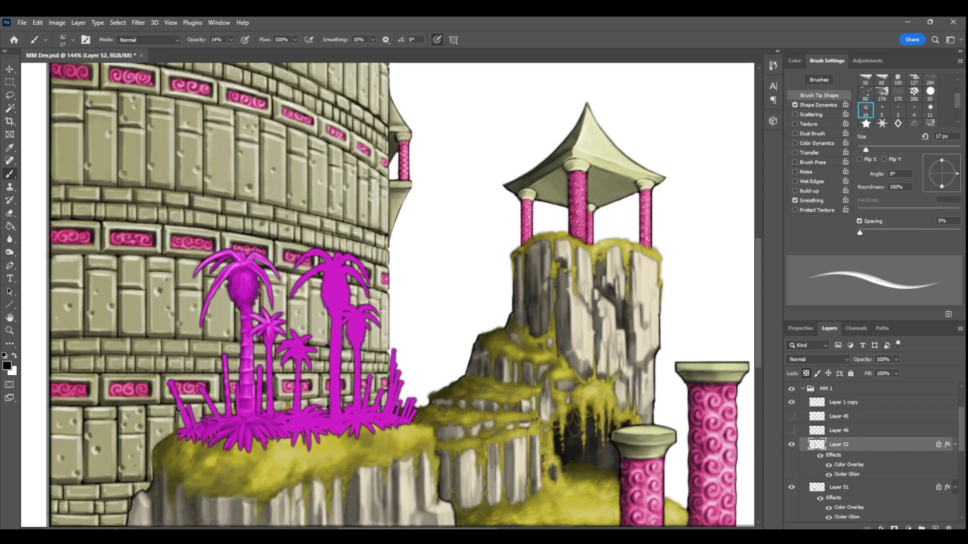
key(x)
mouse_move(240, 427)
mouse_down()
mouse_move(244, 460)
mouse_move(251, 446)
mouse_move(266, 447)
mouse_up()
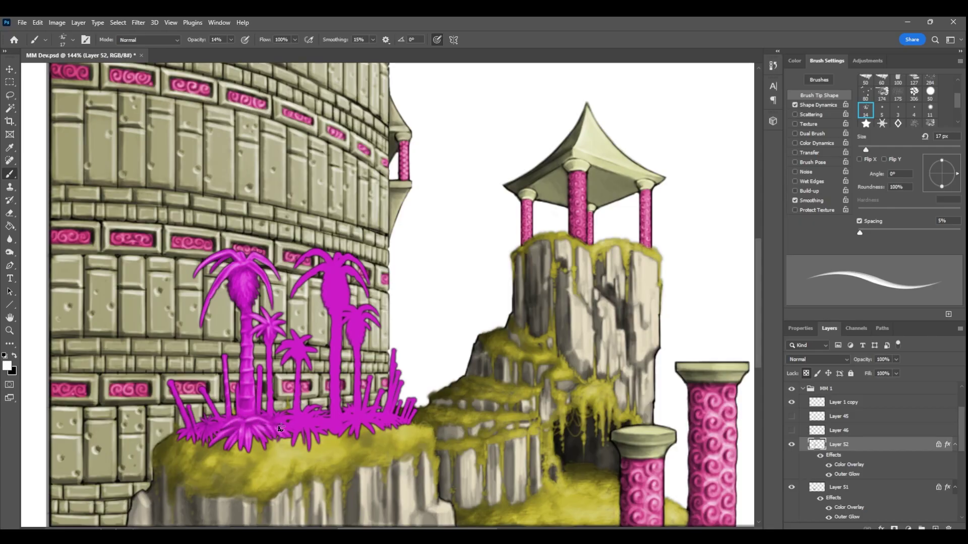
key(x)
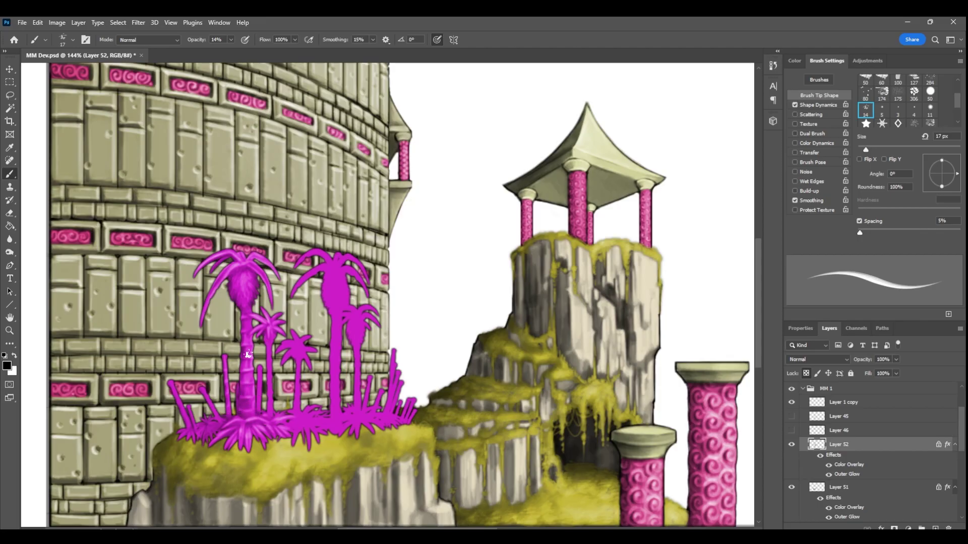
Shade the two small palms between the tall ones with a 12 px brush in black and white.
key(z)
mouse_move(366, 376)
mouse_down()
mouse_move(326, 383)
mouse_move(392, 409)
mouse_up()
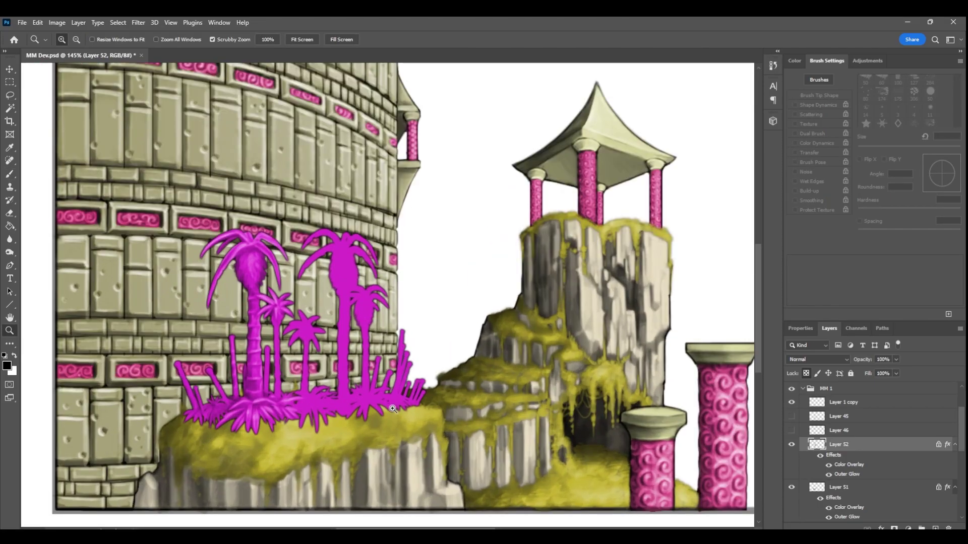
key(b)
key(x)
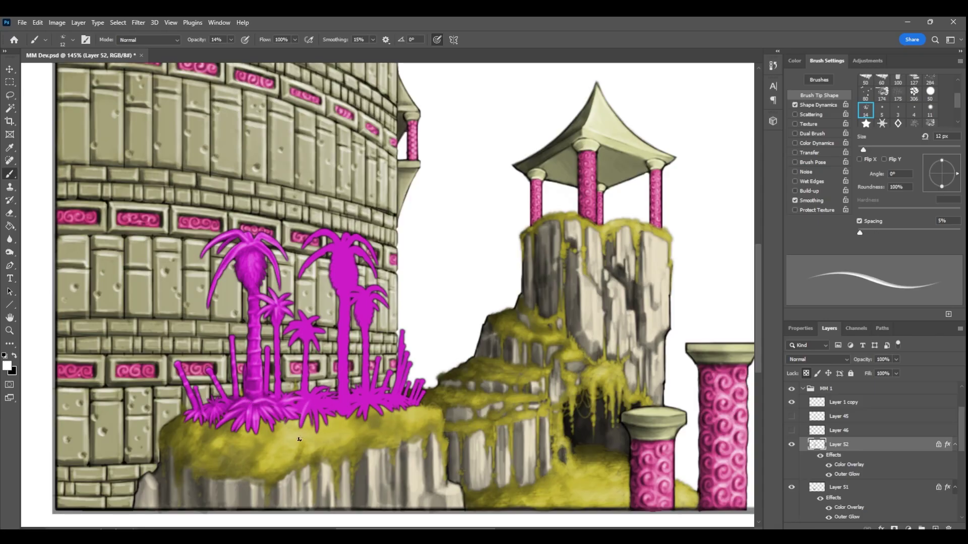
key(x)
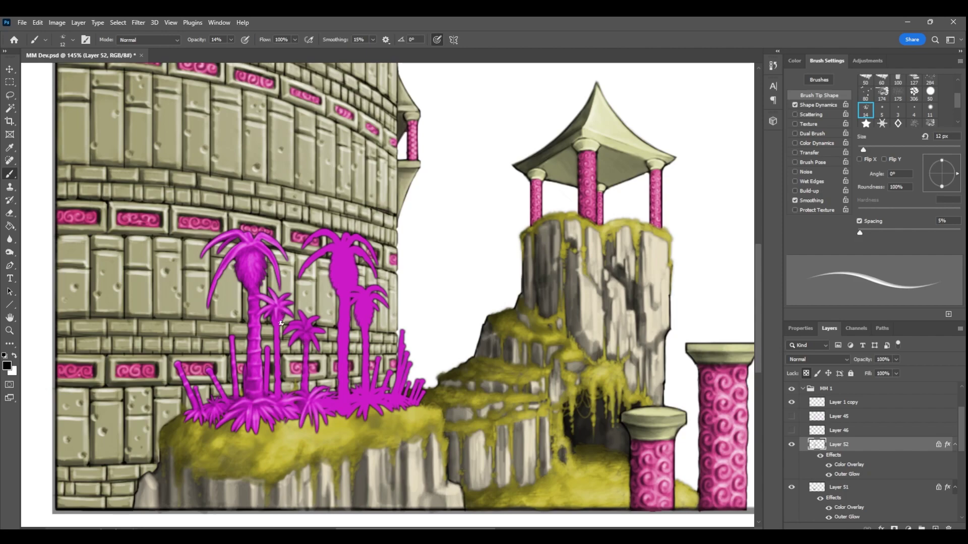
Shade the second tall palm's crown, fronds and ringed trunk in black and white at 14% opacity.
mouse_move(329, 262)
mouse_down()
mouse_move(348, 258)
mouse_move(357, 283)
mouse_move(347, 252)
mouse_move(354, 288)
mouse_move(334, 289)
mouse_move(361, 323)
mouse_move(361, 302)
mouse_up()
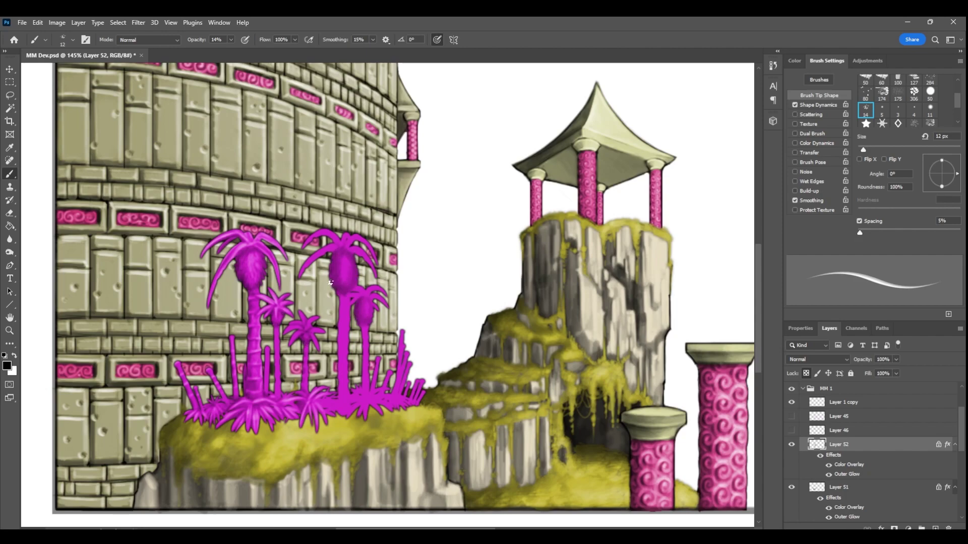
key(x)
mouse_move(352, 260)
mouse_down()
mouse_move(343, 282)
mouse_move(348, 253)
mouse_move(312, 254)
mouse_move(372, 249)
mouse_up()
key(x)
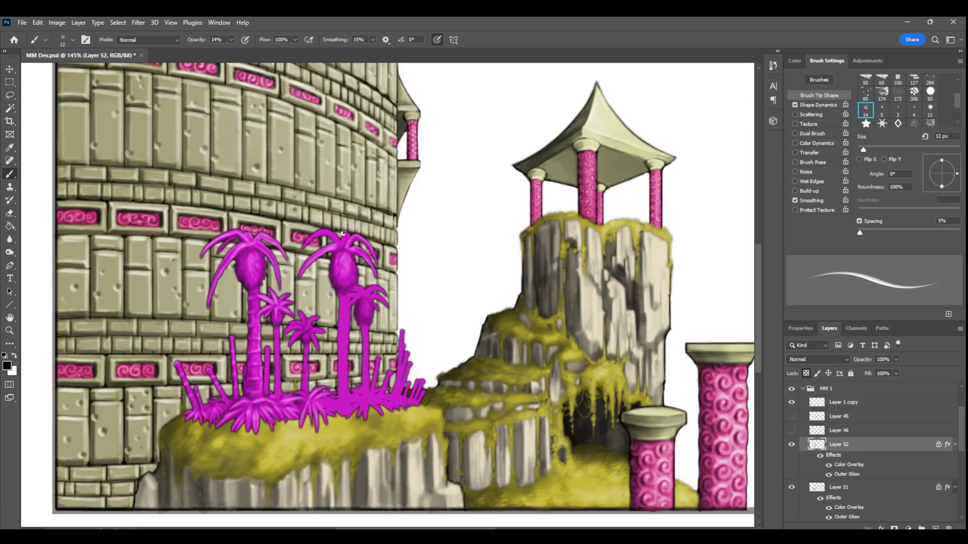
key(x)
click(14, 355)
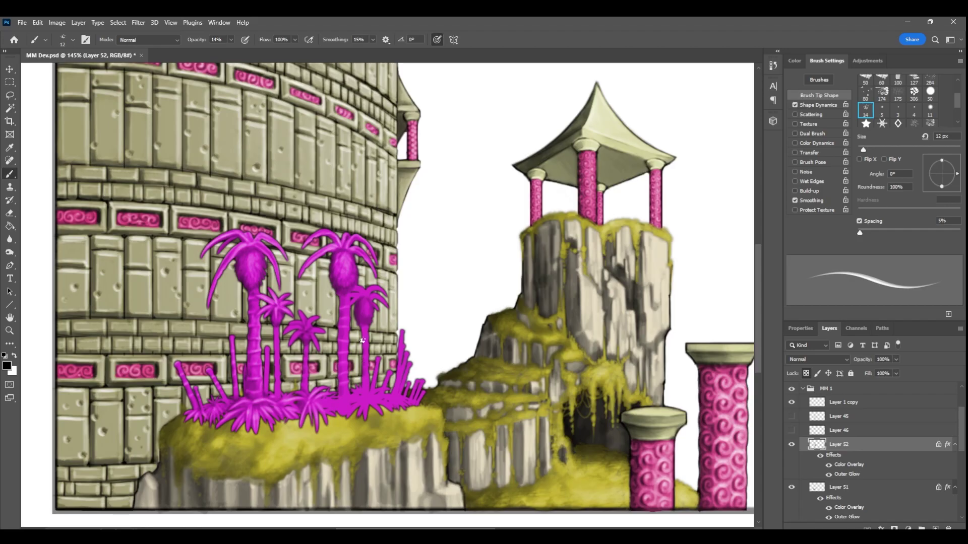
Refine the palm fronds and trunks with a 10 px brush at 22% opacity, alternating white highlights and black shadows.
key(x)
key(bracketleft)
click(230, 40)
drag(230, 51, 234, 51)
click(324, 243)
mouse_move(303, 325)
mouse_down()
mouse_move(300, 313)
mouse_move(316, 318)
mouse_move(286, 333)
mouse_up()
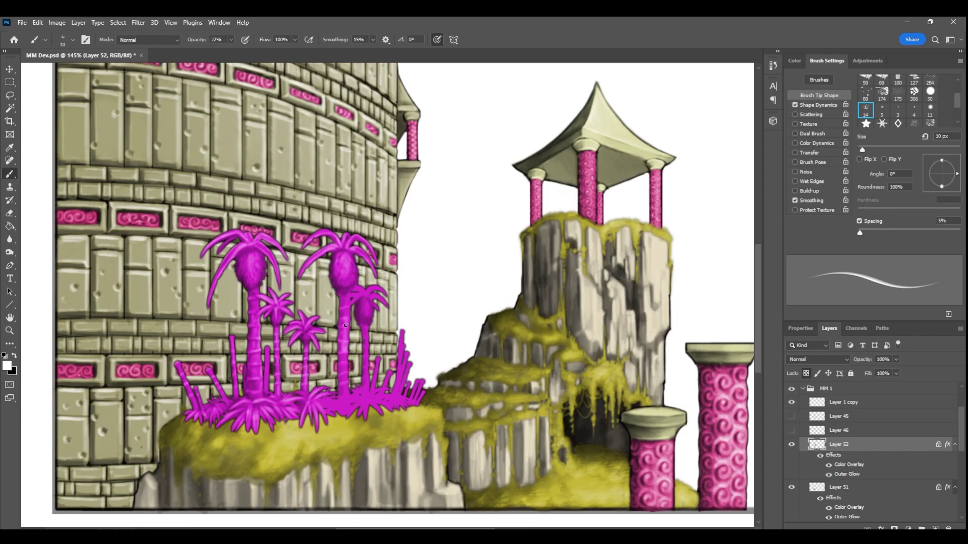
key(x)
key(x)
key(x)
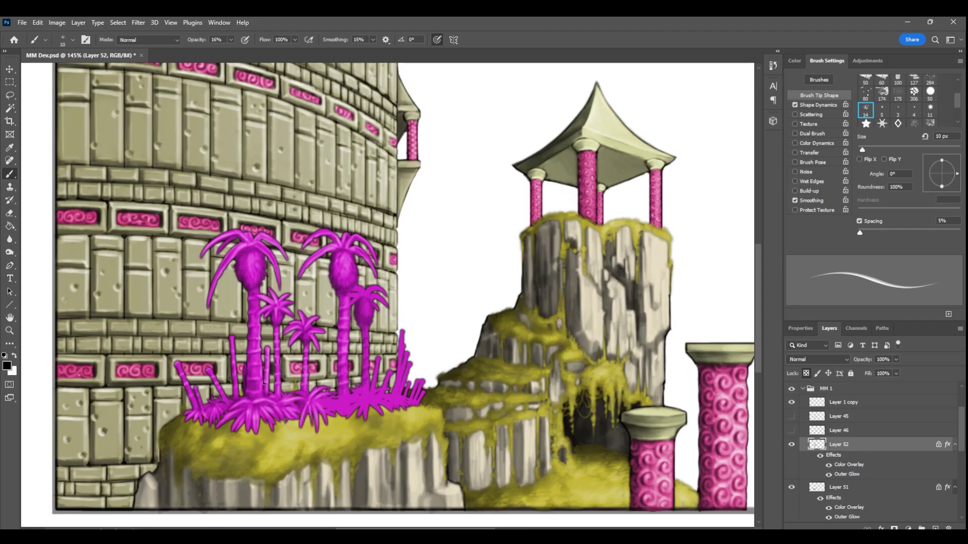
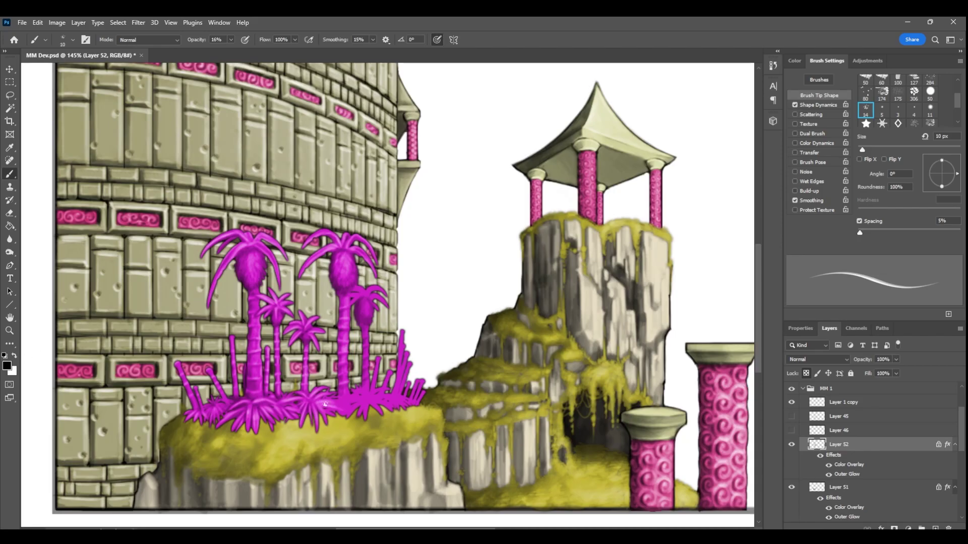
Shade the leafy plants at the base of the middle palms in black and white at 16% opacity.
key(x)
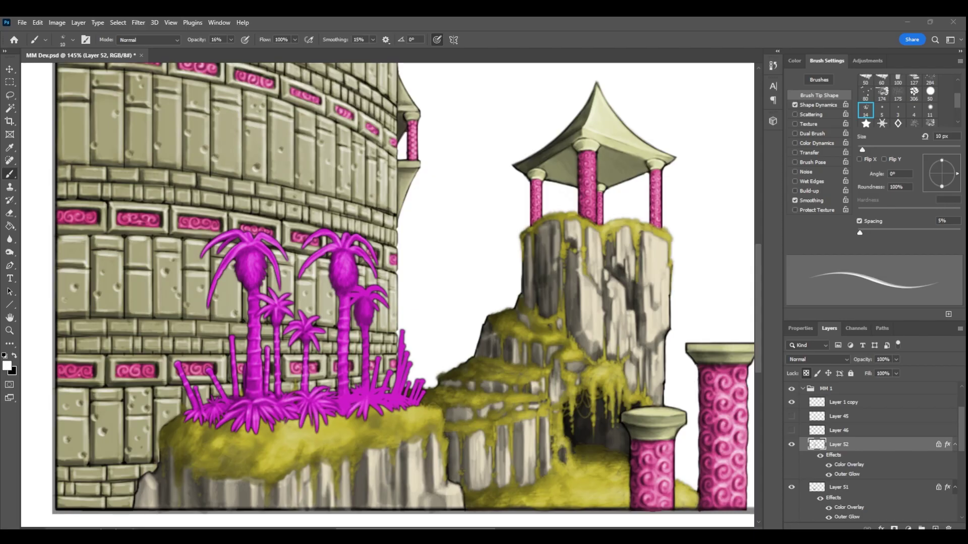
key(x)
key(x)
key(x)
key(x)
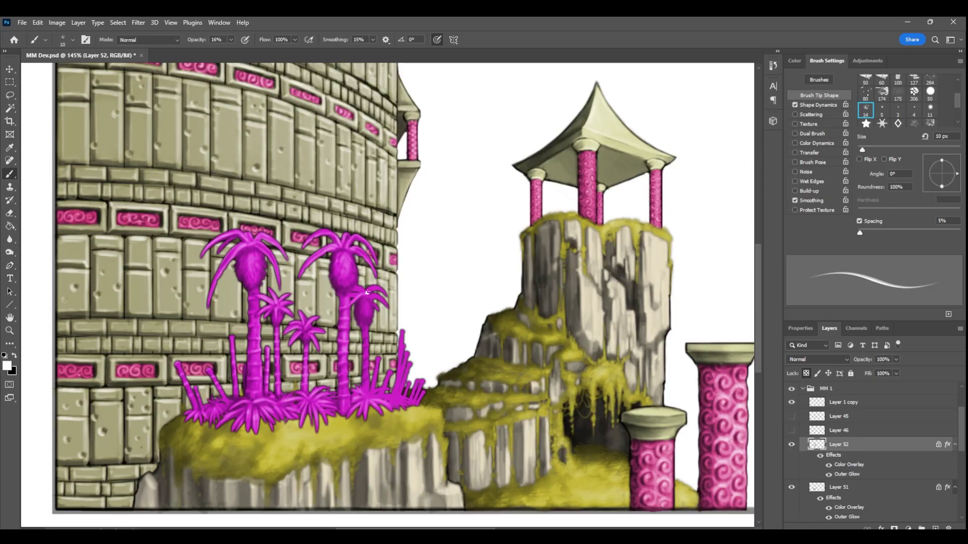
Shade the small palm beside the second tall palm and the leaves at its foot with black and white.
key(x)
key(x)
key(x)
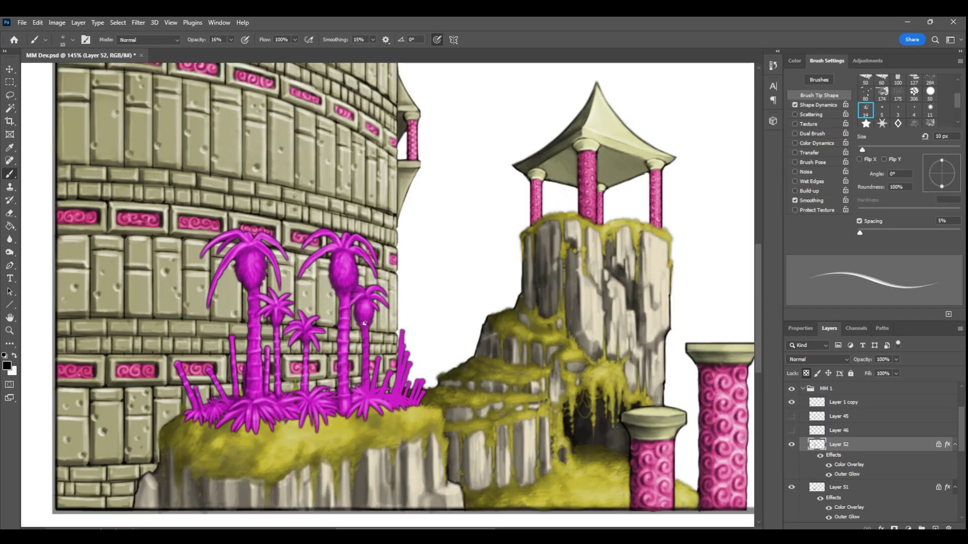
key(x)
key(x)
key(x)
key(x)
key(x)
Shade the spiky stalks at the cluster's cliff-side end with a 9 px brush, raising opacity to 24%, and save the document.
key(e)
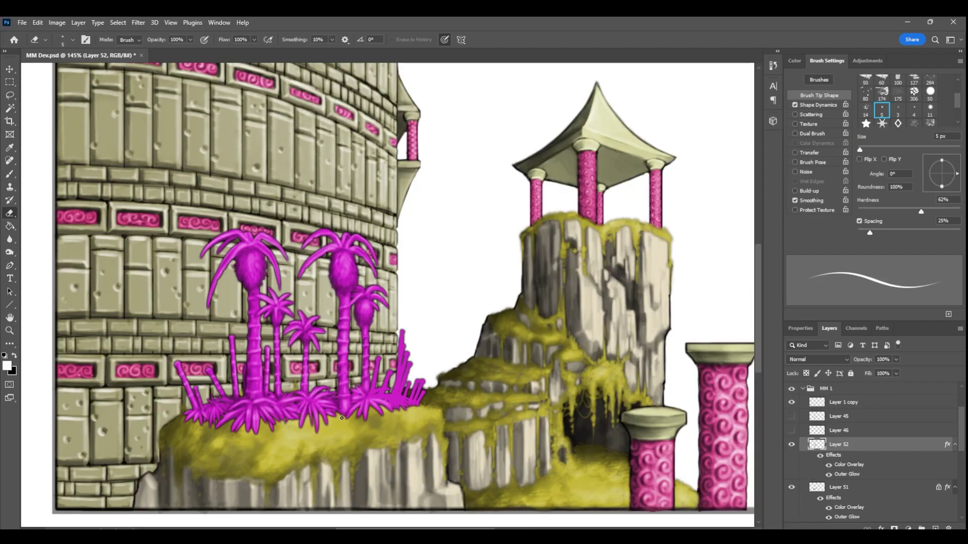
key(b)
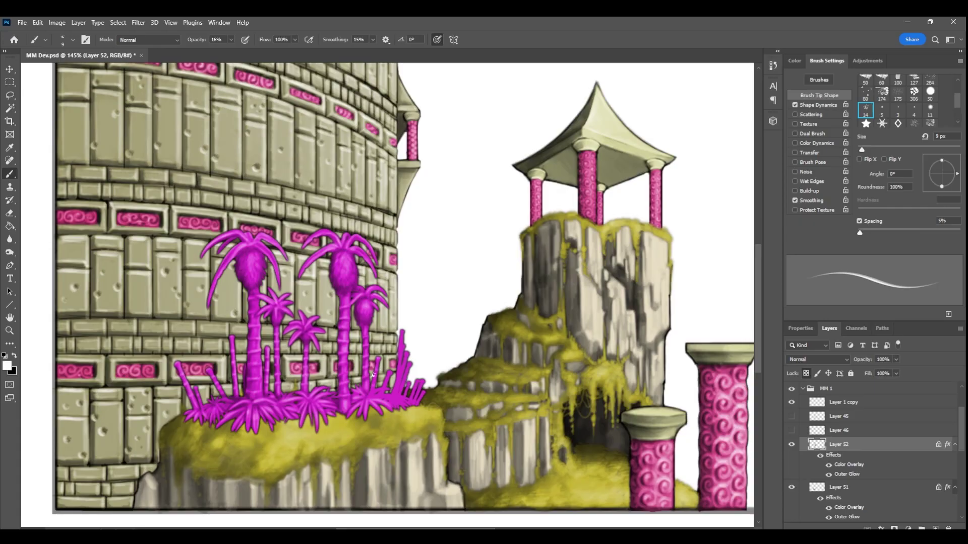
key(x)
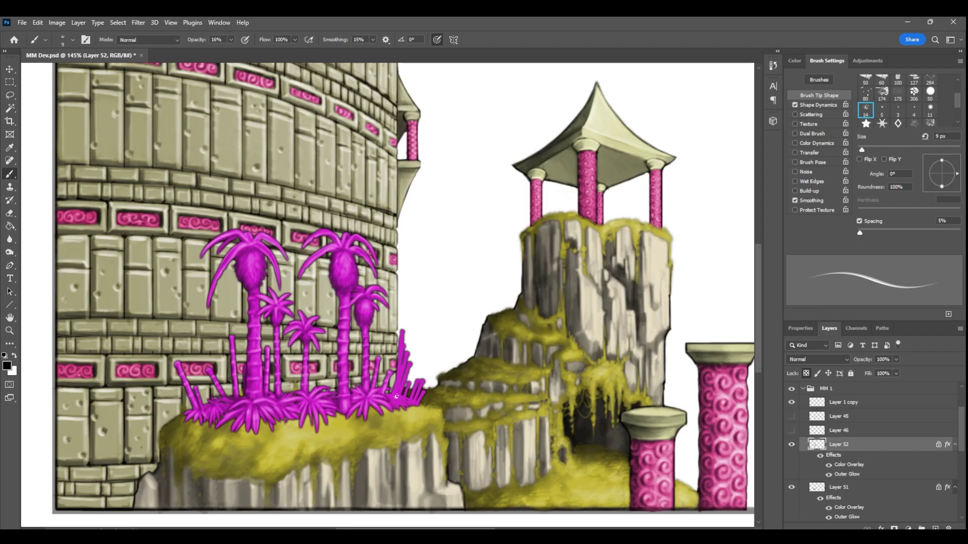
key(2)
key(4)
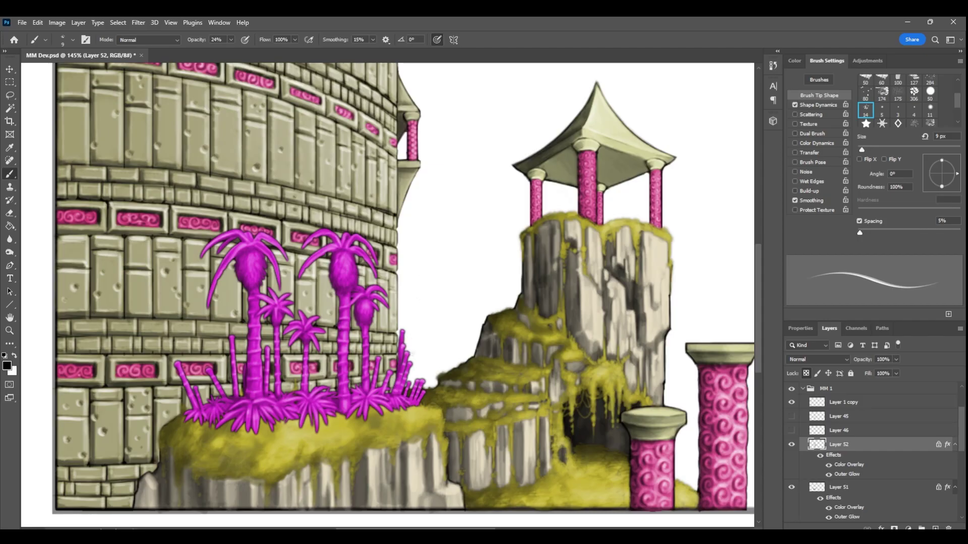
scroll(418, 395, down, 3)
click(22, 23)
click(45, 143)
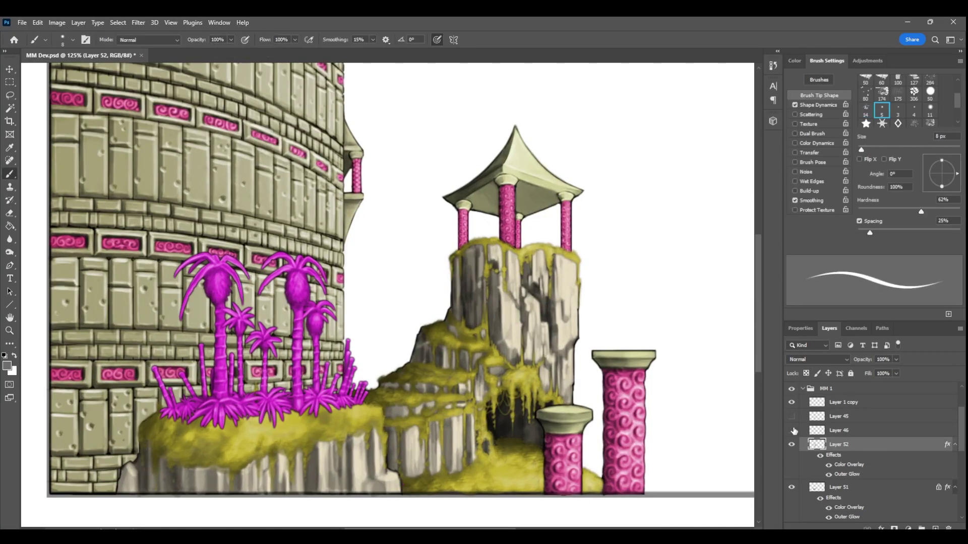
Paint a palm with stalks at the cliff's foot and a small palm on the ledge below the pavilion, checking the Layer 45 sketch.
mouse_move(399, 476)
mouse_down()
mouse_move(415, 419)
mouse_move(403, 424)
mouse_up()
click(792, 416)
click(792, 416)
drag(421, 479, 415, 477)
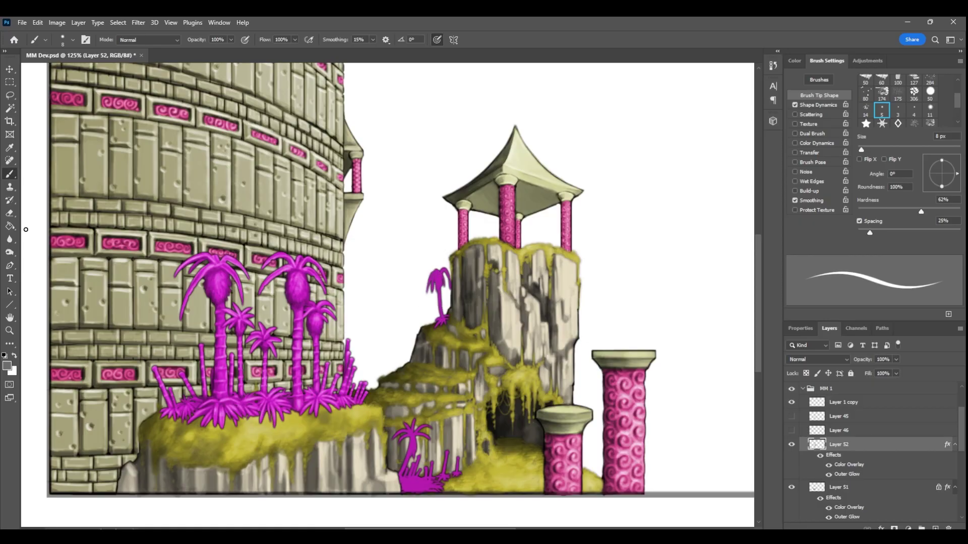
Erase the small palm from the ledge beside the pavilion rock.
key(e)
drag(438, 273, 441, 323)
drag(461, 229, 438, 231)
Lock the plant layer's transparent pixels and shade the cliff-foot palm and stalks with an 8 px textured brush at 28% opacity.
click(806, 374)
drag(498, 444, 547, 444)
key(b)
click(865, 110)
mouse_move(231, 40)
mouse_down()
mouse_move(199, 53)
mouse_move(236, 53)
mouse_up()
key(x)
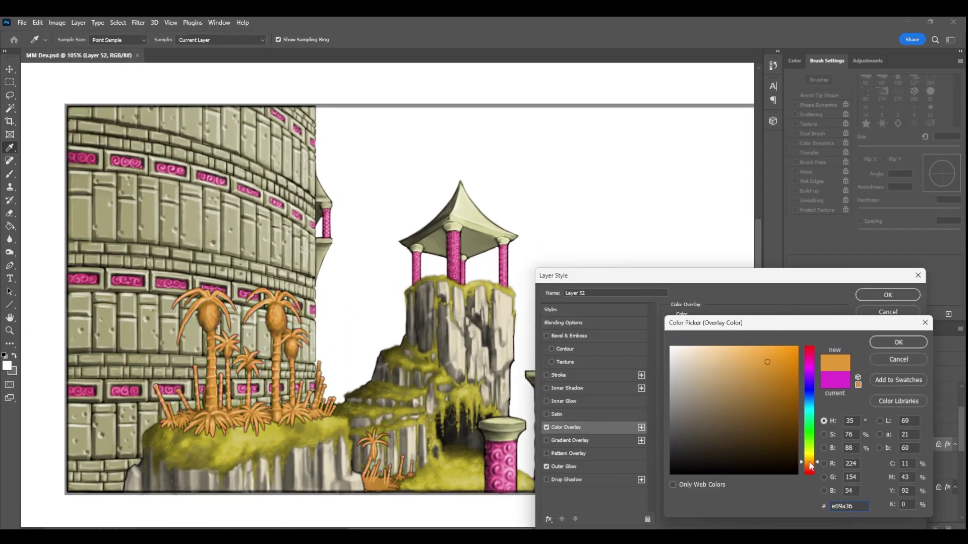
drag(734, 379, 740, 386)
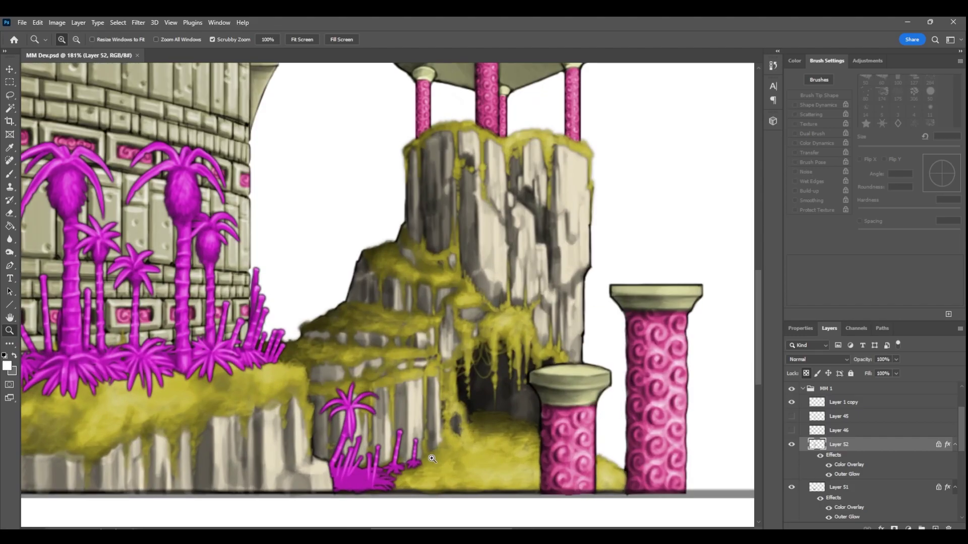
click(8, 366)
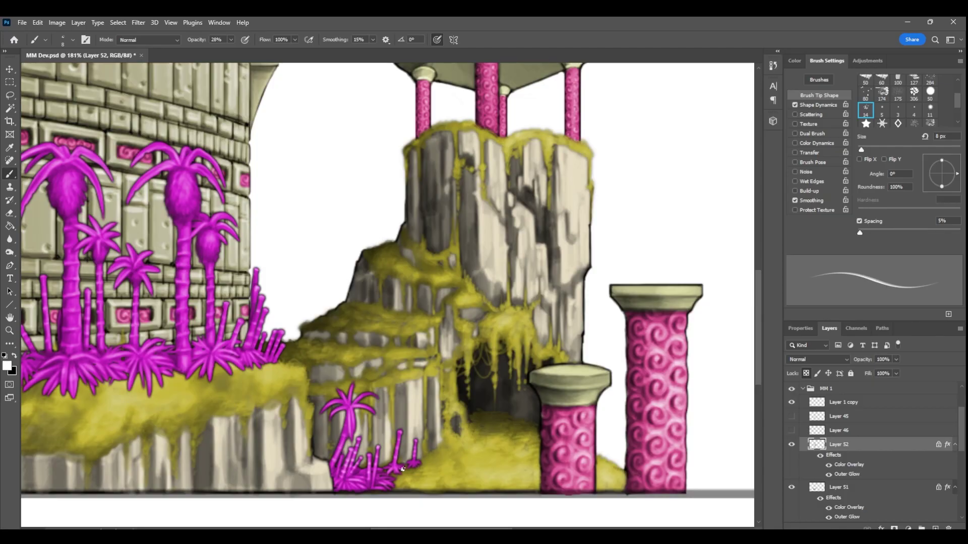
key(x)
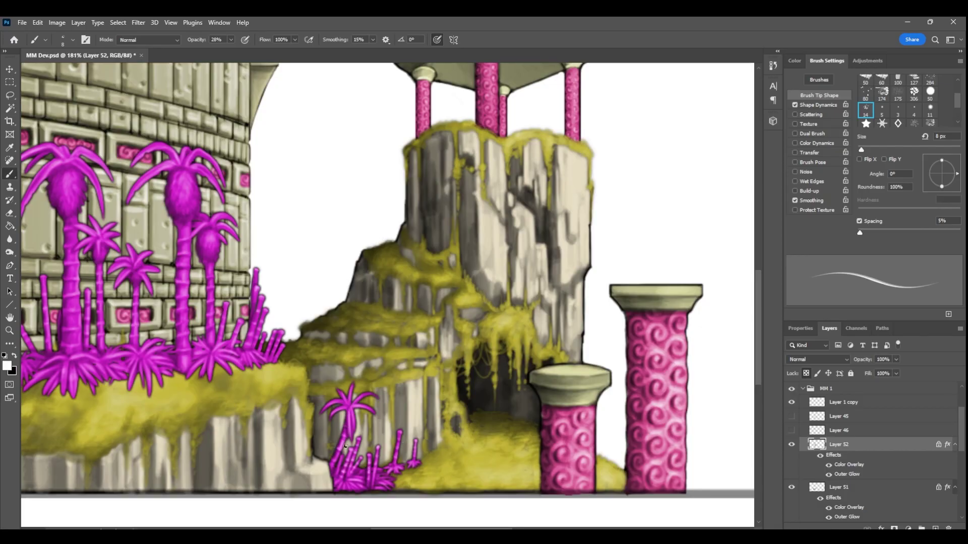
Separate Layer 52's Color Overlay effect into its own clipped color fill layer.
drag(630, 368, 594, 368)
click(828, 474)
right_click(849, 464)
Give Layer 52 a black Outer Glow in Normal mode with 100% opacity, 2 px size and 66% range.
double_click(860, 458)
click(563, 467)
drag(746, 339, 756, 339)
mouse_move(728, 476)
mouse_down()
mouse_move(716, 478)
mouse_move(746, 478)
mouse_up()
click(745, 328)
click(731, 292)
drag(710, 428, 709, 428)
mouse_move(746, 476)
mouse_down()
mouse_move(728, 475)
mouse_move(740, 475)
mouse_up()
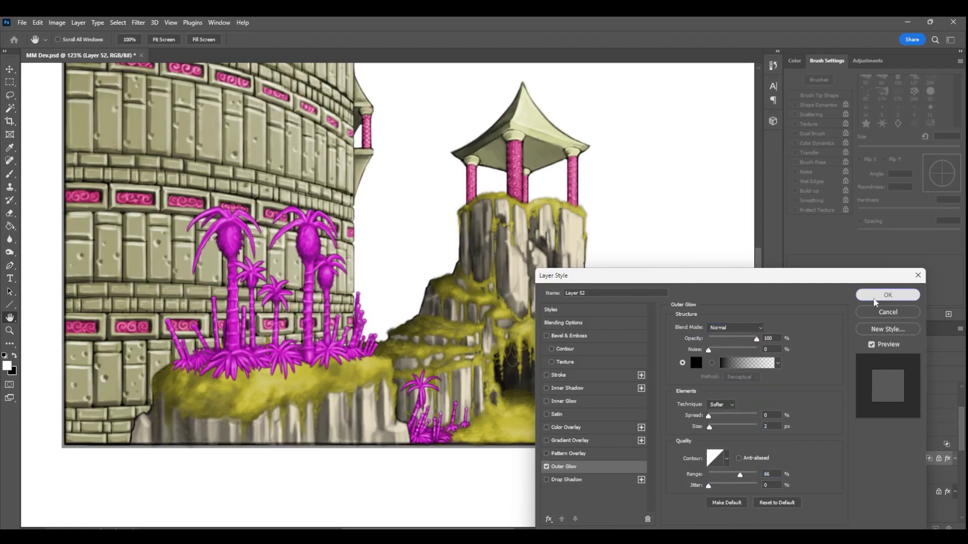
click(876, 298)
Choose a yellow foreground color and paint over all the palms and plants on Layer 52's Color Fill layer.
click(858, 445)
click(7, 366)
click(327, 352)
drag(810, 368, 810, 453)
click(899, 341)
mouse_move(329, 367)
mouse_down()
mouse_move(221, 322)
mouse_move(454, 423)
mouse_up()
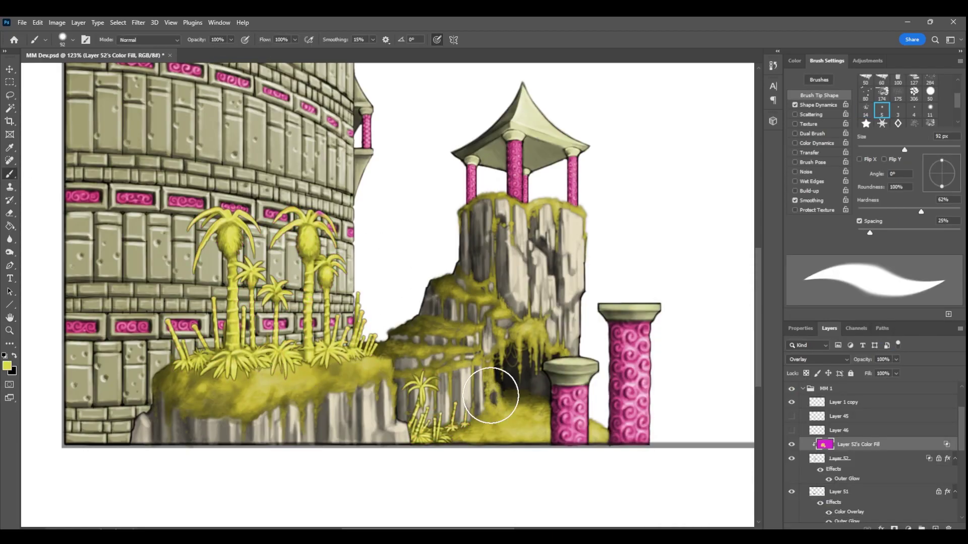
Apply an image adjustment to Layer 52's Color Fill so the yellow palms and plants turn a darker, duller olive.
click(57, 22)
click(186, 290)
drag(805, 522, 797, 521)
drag(806, 504, 800, 505)
click(922, 307)
Choose a magenta foreground color and tint the tower palms' fronds and front base leaves with a 16 px brush at 14% opacity.
mouse_move(230, 219)
mouse_down()
mouse_move(267, 218)
mouse_move(174, 305)
mouse_up()
click(7, 366)
click(369, 212)
click(874, 346)
key(b)
mouse_move(235, 224)
mouse_down()
mouse_move(265, 252)
mouse_move(271, 278)
mouse_up()
drag(281, 244, 256, 214)
drag(168, 236, 222, 208)
mouse_move(357, 212)
mouse_down()
mouse_move(395, 247)
mouse_move(398, 267)
mouse_up()
drag(295, 264, 349, 219)
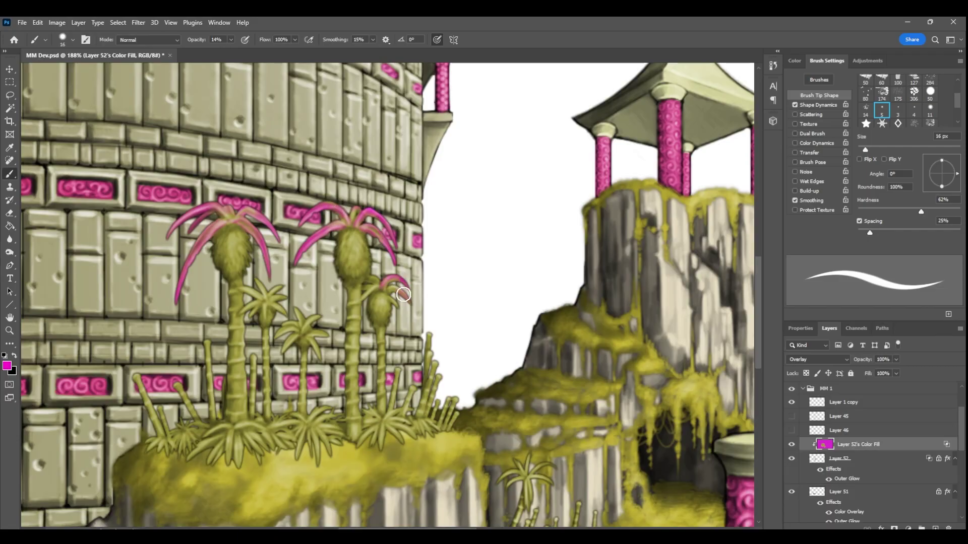
mouse_move(256, 290)
mouse_down()
mouse_move(265, 315)
mouse_move(321, 336)
mouse_up()
mouse_move(228, 442)
mouse_down()
mouse_move(237, 473)
mouse_move(189, 462)
mouse_up()
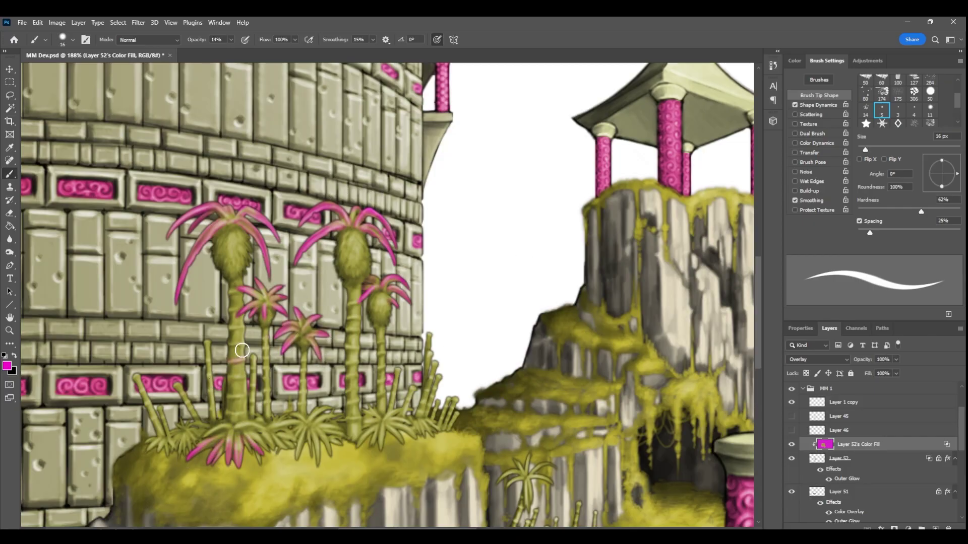
Reduce the brush hardness to 0% and tint the tower palms' trunk rings, stalks and remaining base leaves magenta.
key(shift+bracketleft)
key(shift+bracketleft)
key(shift+bracketleft)
drag(249, 361, 246, 335)
drag(180, 432, 154, 447)
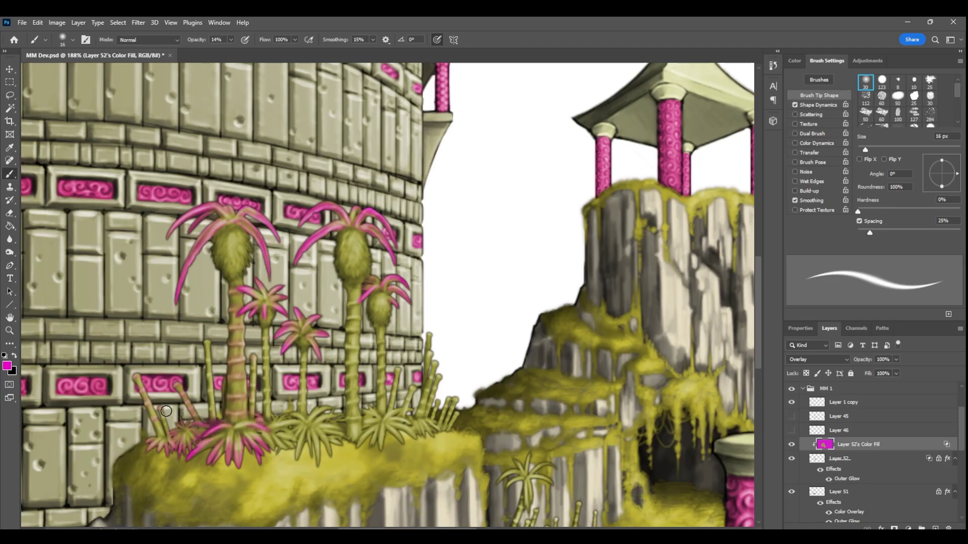
drag(281, 435, 290, 448)
drag(288, 428, 270, 424)
mouse_move(302, 434)
mouse_down()
mouse_move(297, 455)
mouse_move(287, 447)
mouse_move(317, 464)
mouse_up()
mouse_move(322, 436)
mouse_down()
mouse_move(296, 403)
mouse_move(312, 361)
mouse_move(320, 419)
mouse_move(341, 449)
mouse_move(362, 340)
mouse_move(350, 421)
mouse_move(340, 401)
mouse_move(357, 351)
mouse_up()
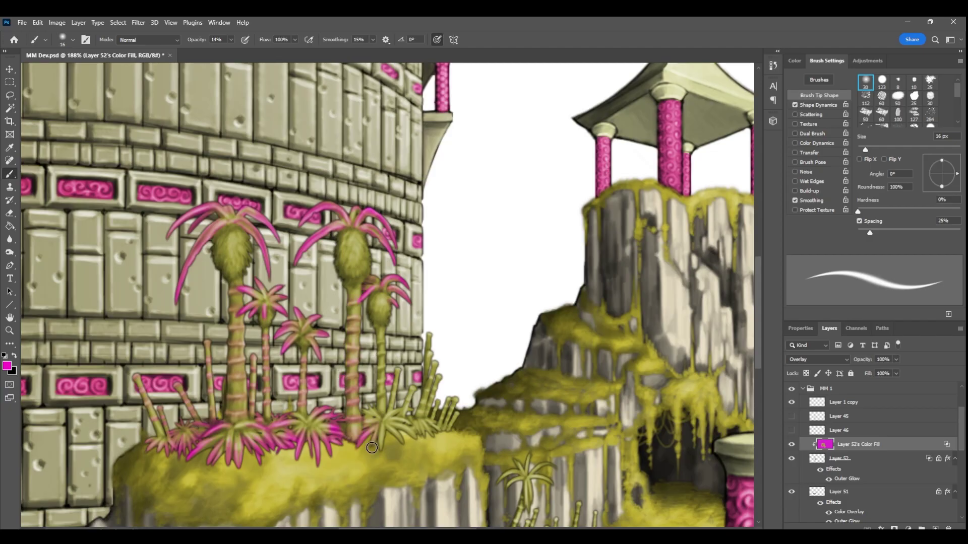
mouse_move(379, 465)
mouse_down()
mouse_move(393, 431)
mouse_move(369, 419)
mouse_move(428, 441)
mouse_up()
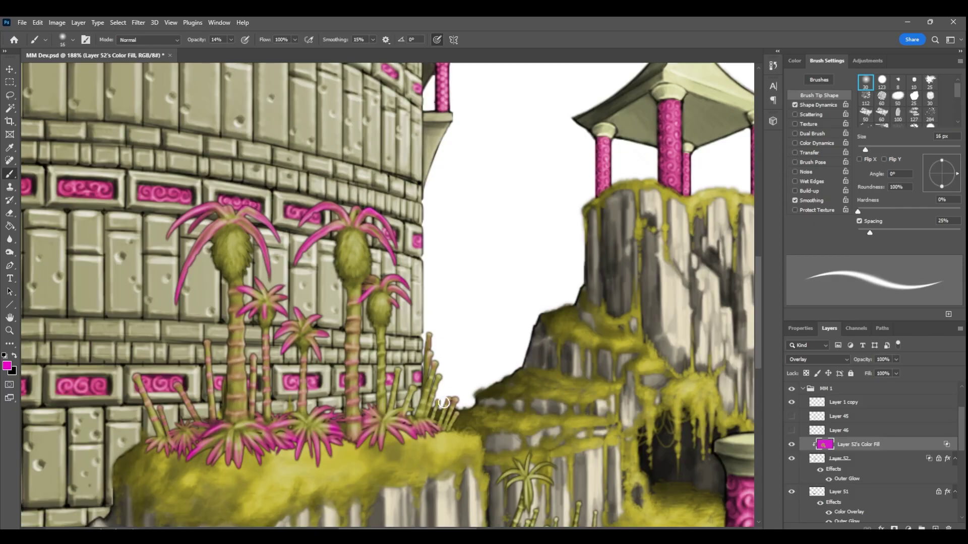
Tint the small palm, stalks and leaves at the cliff foot magenta with the soft 16 px brush.
scroll(327, 352, down, 4)
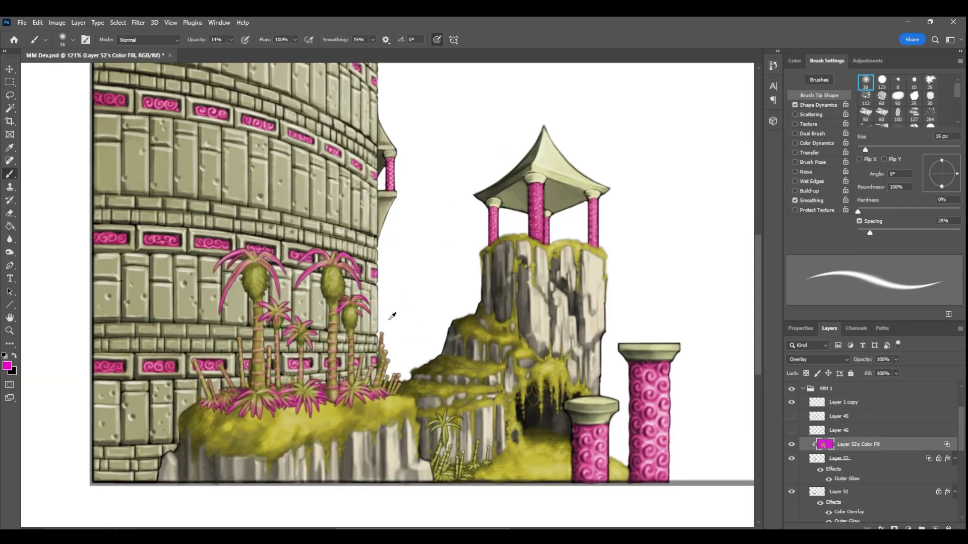
scroll(491, 462, up, 2)
scroll(474, 465, up, 2)
drag(415, 437, 415, 412)
drag(436, 411, 424, 395)
drag(437, 486, 448, 483)
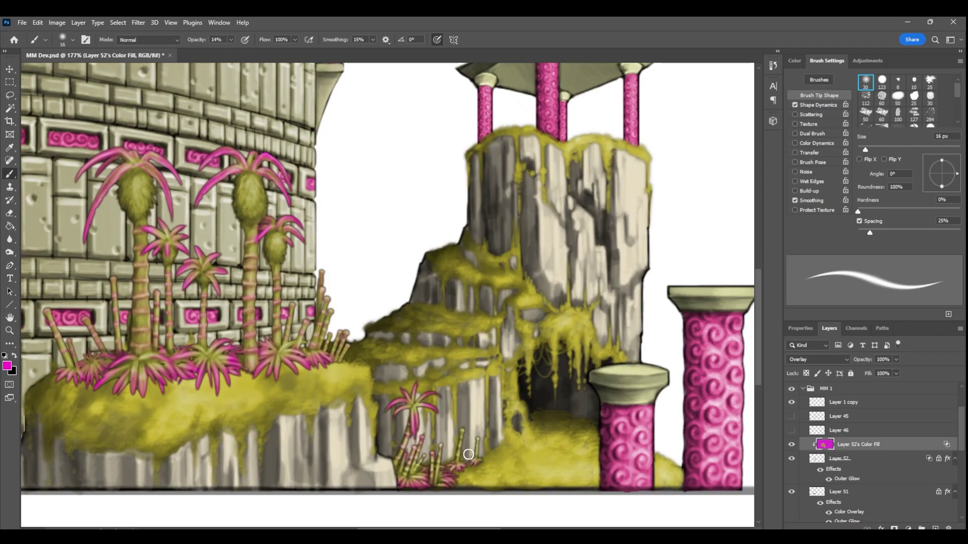
click(10, 330)
drag(436, 433, 410, 436)
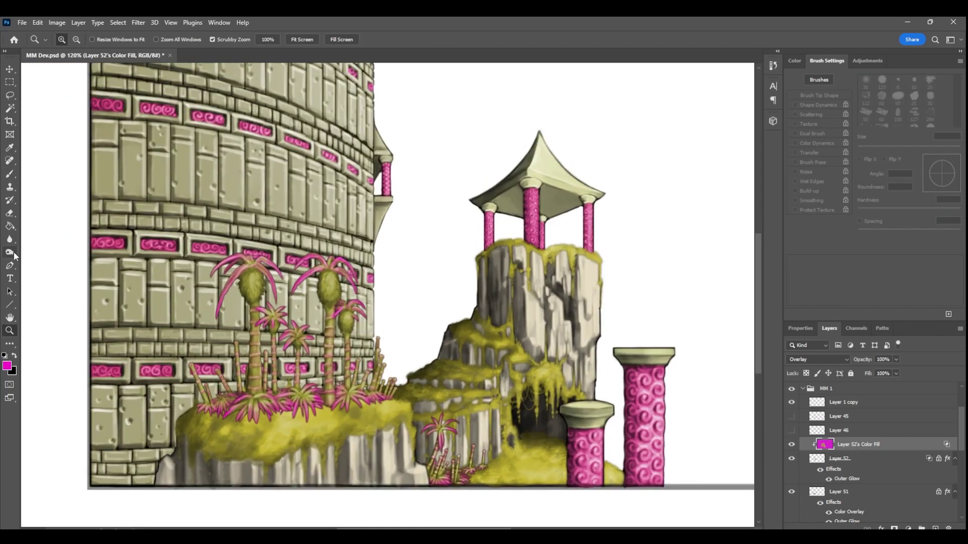
Select Layer 52 and brighten the first palm's crown using the Dodge tool at 34 px and 10% exposure.
click(10, 253)
click(852, 459)
drag(255, 272, 236, 294)
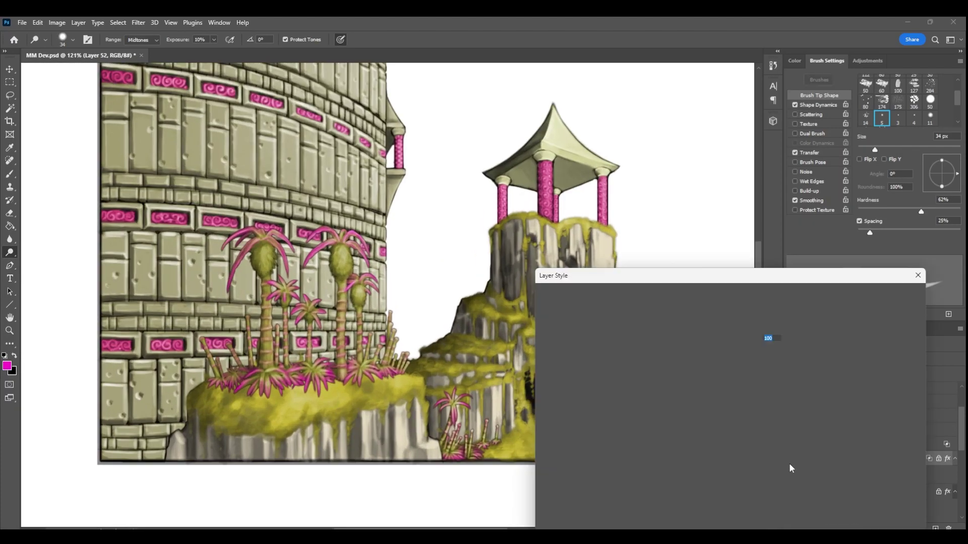
click(865, 300)
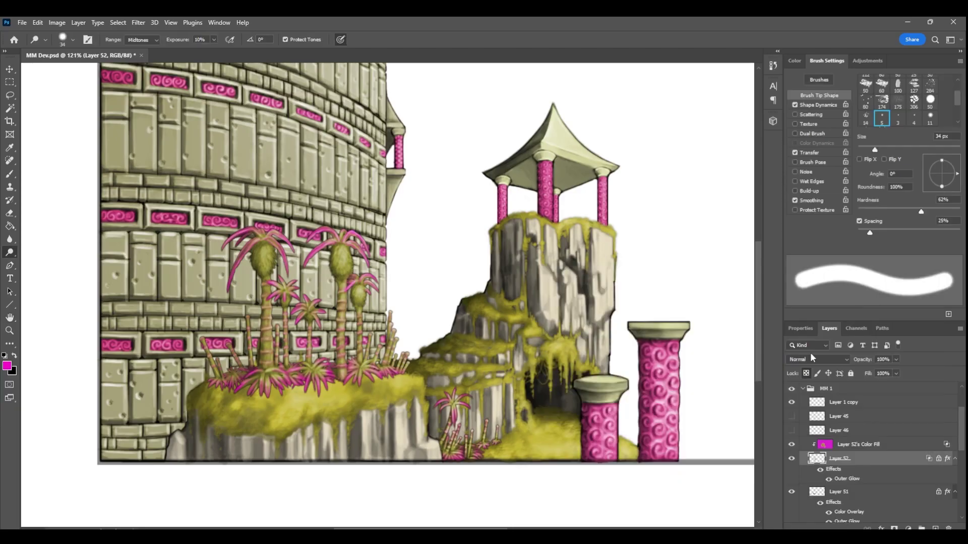
Paste a copy of the plants onto a new layer beneath Layer 52 and give it a Color Overlay effect.
click(829, 488)
key(ctrl+v)
click(828, 509)
double_click(877, 487)
click(577, 427)
click(728, 328)
click(887, 294)
Offset the plant copy to the left as a cast shadow on the tower wall and set its layer opacity to 38%.
key(e)
click(806, 373)
key(v)
drag(354, 311, 294, 354)
click(896, 360)
drag(896, 371, 867, 371)
click(328, 300)
Rasterize the shadow layer's effect and set up a soft 40 px brush with black as the foreground color.
key(m)
right_click(947, 488)
click(907, 464)
key(Return)
key(b)
key(x)
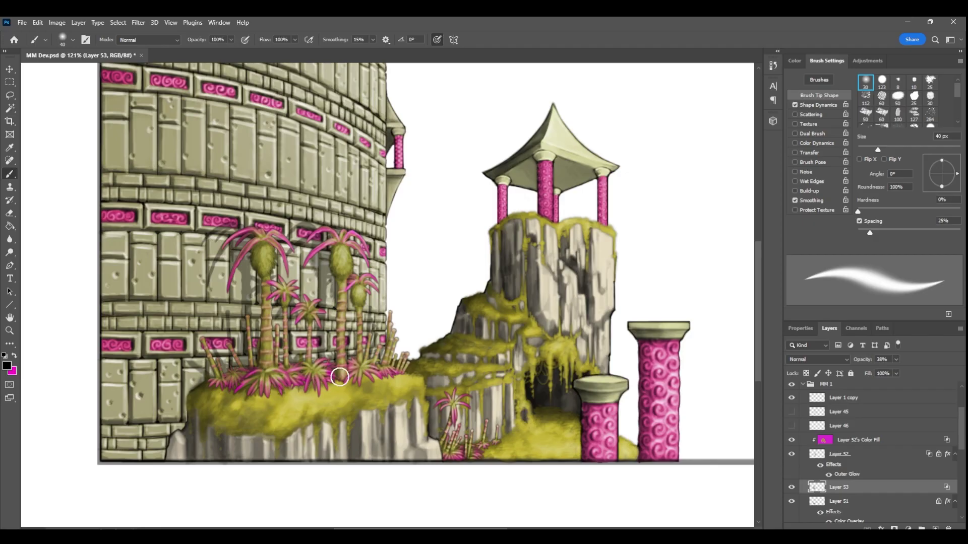
Paint the palm crowns' bulbs on Layer 52's Color Fill in dark olive #6d6944 with a soft 40 px brush at 70% opacity.
key(r)
key(ctrl+0)
click(856, 440)
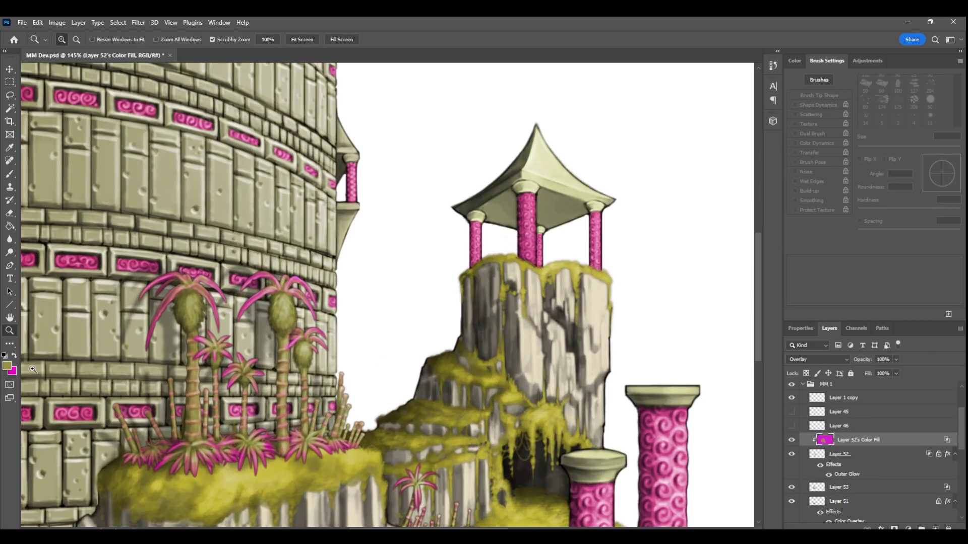
click(7, 365)
click(717, 417)
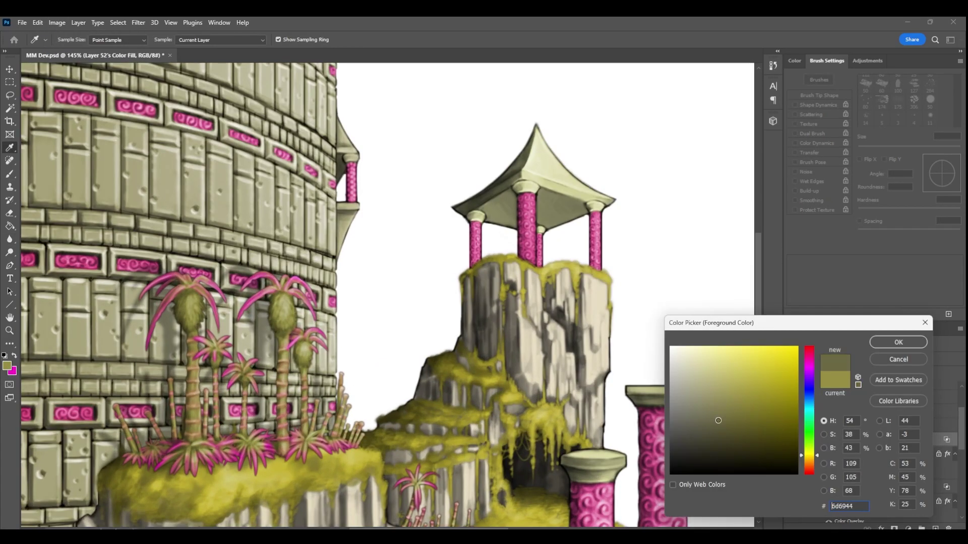
click(897, 342)
drag(183, 320, 197, 317)
drag(285, 317, 280, 325)
drag(305, 359, 302, 363)
drag(193, 290, 200, 299)
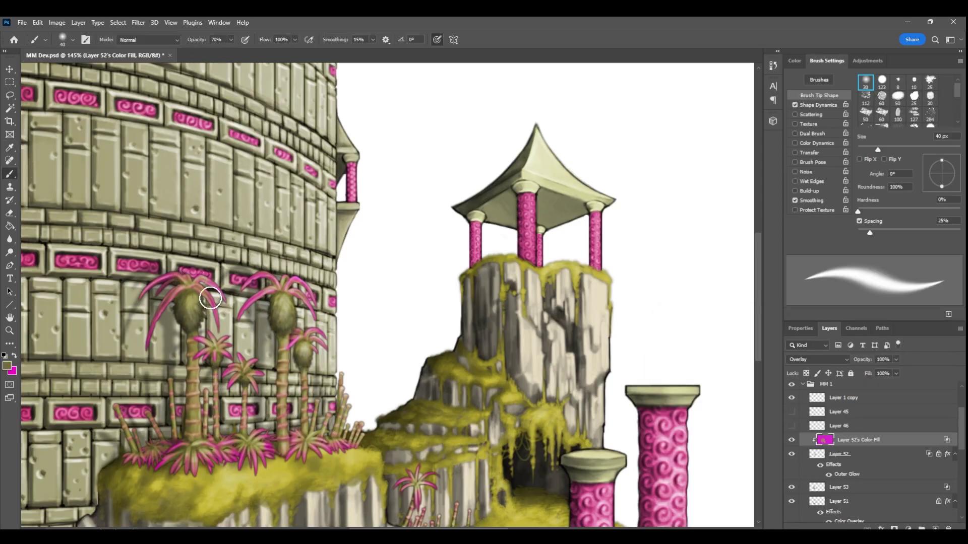
Add a new layer and dot magenta berries onto the palm bulbs with a 5 px brush at 100% opacity.
click(935, 528)
key(7)
drag(957, 90, 957, 108)
click(882, 87)
key(x)
click(231, 40)
drag(235, 52, 250, 53)
alt+click(178, 314)
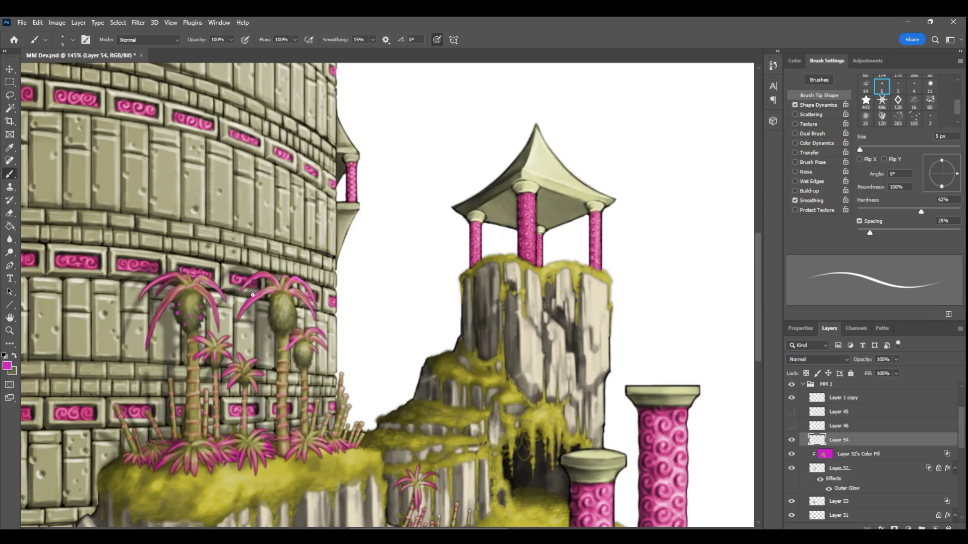
key(o)
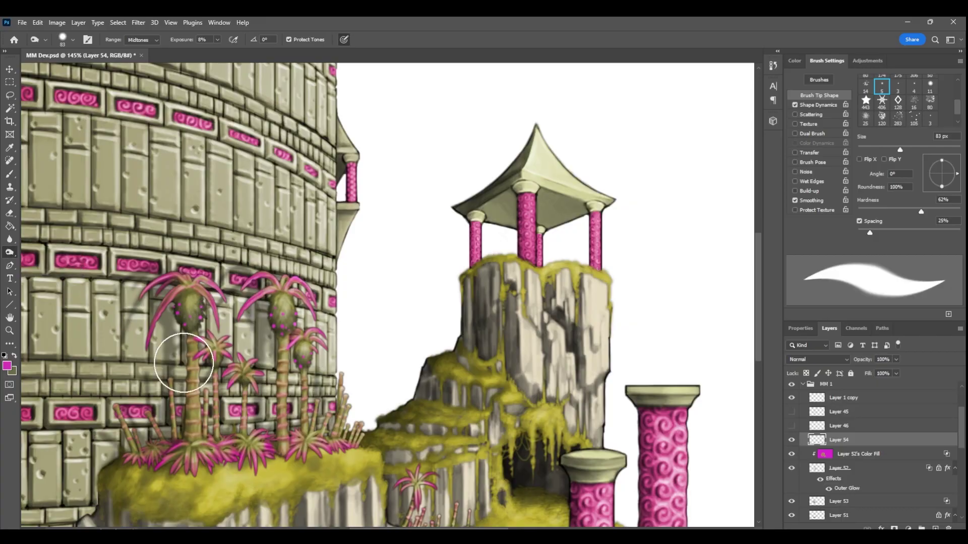
Select the picture frame's interior with a rectangular marquee and fill it with gray #7b7b7b on a new layer beneath Layer 50.
key(ctrl+minus)
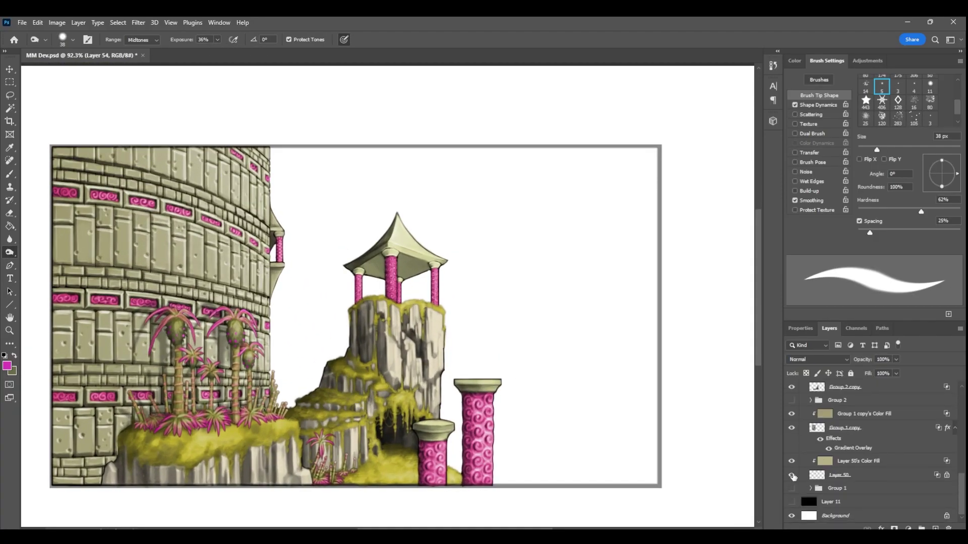
click(10, 82)
click(857, 476)
drag(73, 165, 626, 473)
click(7, 366)
drag(678, 406, 607, 410)
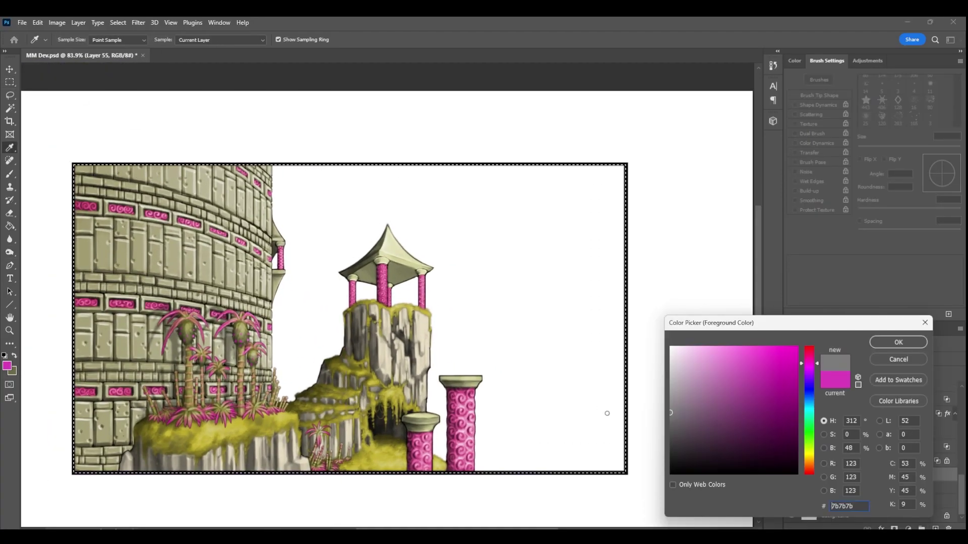
click(896, 341)
click(10, 226)
click(442, 244)
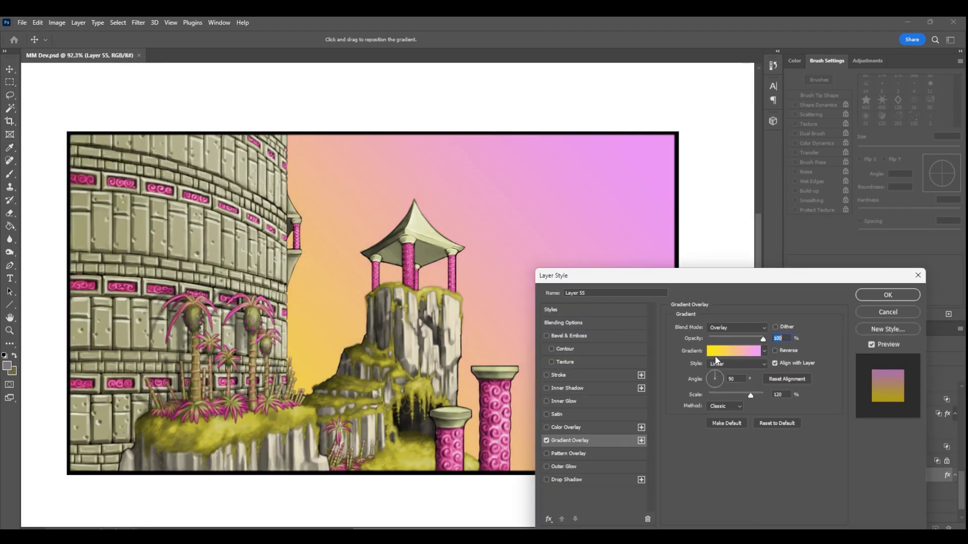
Lighten the yellow stop of the sky layer's Gradient Overlay to #ffec6e.
click(716, 354)
double_click(734, 420)
drag(740, 365, 743, 329)
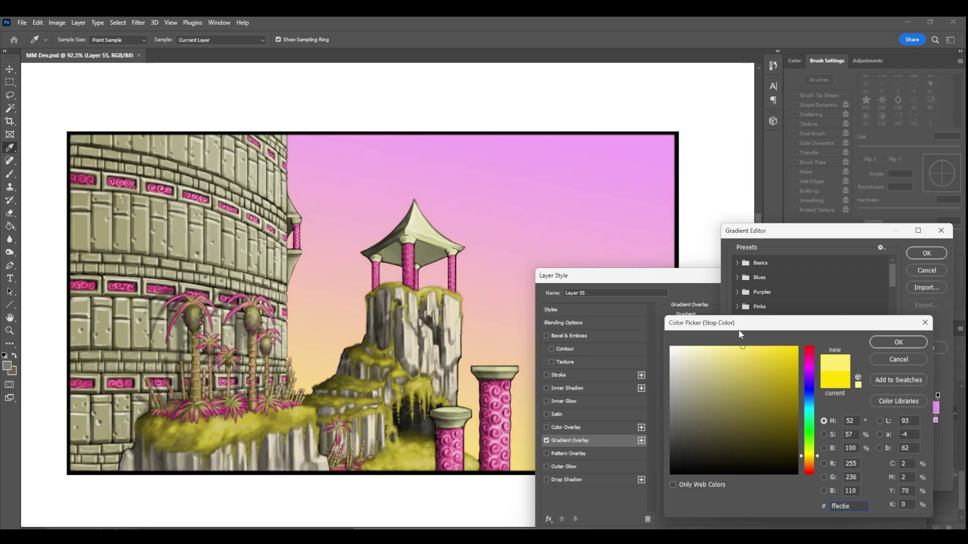
click(898, 342)
click(926, 253)
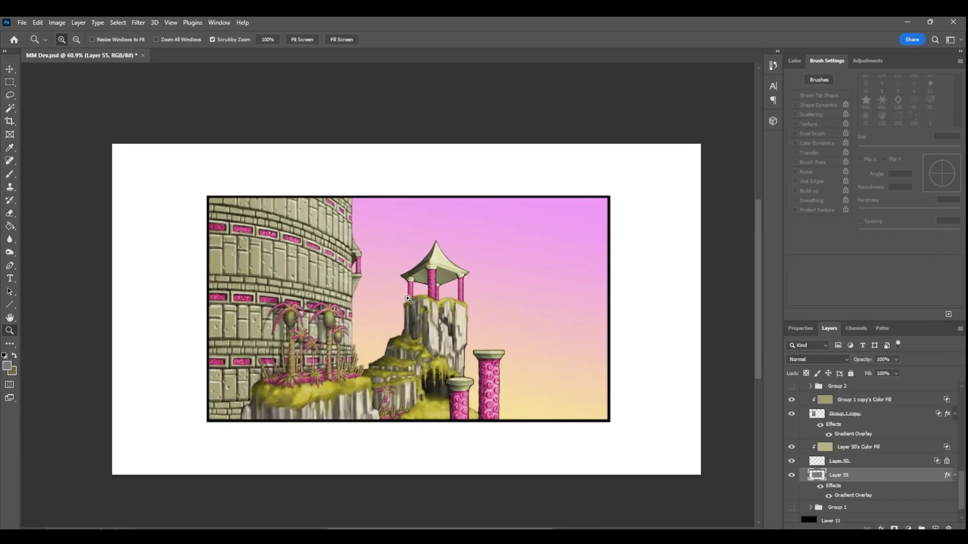
Examine the tower's stonework, palms and edges up close against the sky gradient.
key(ctrl+1)
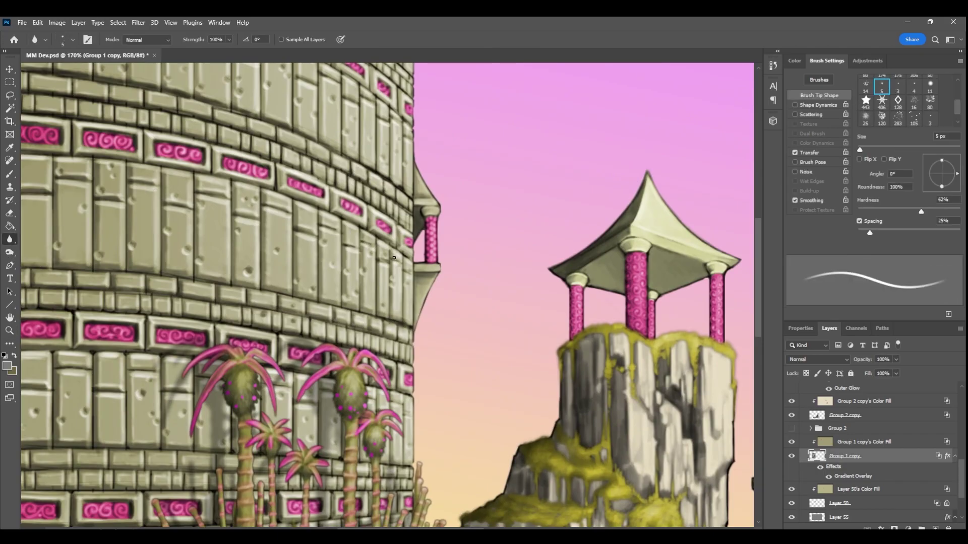
scroll(403, 359, left, 3)
scroll(459, 377, down, 3)
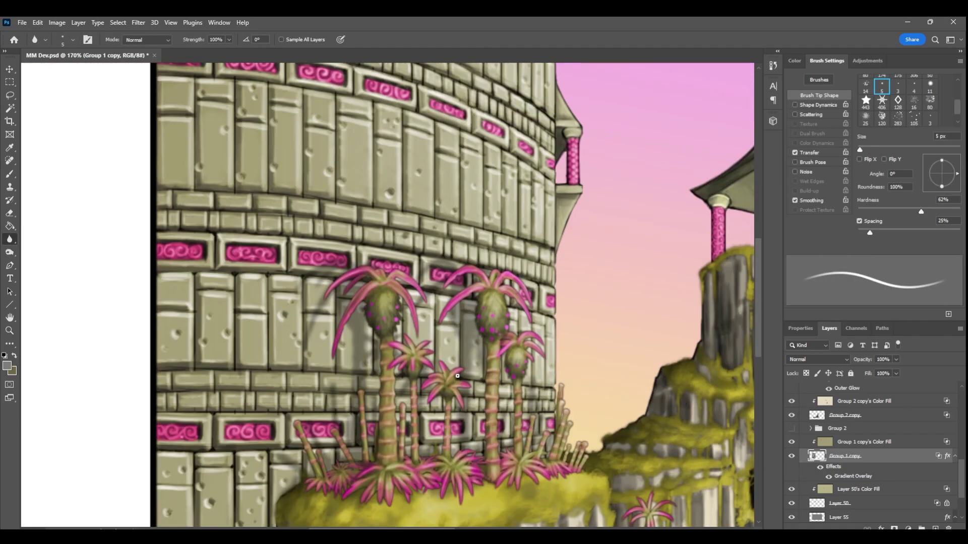
scroll(272, 339, down, 3)
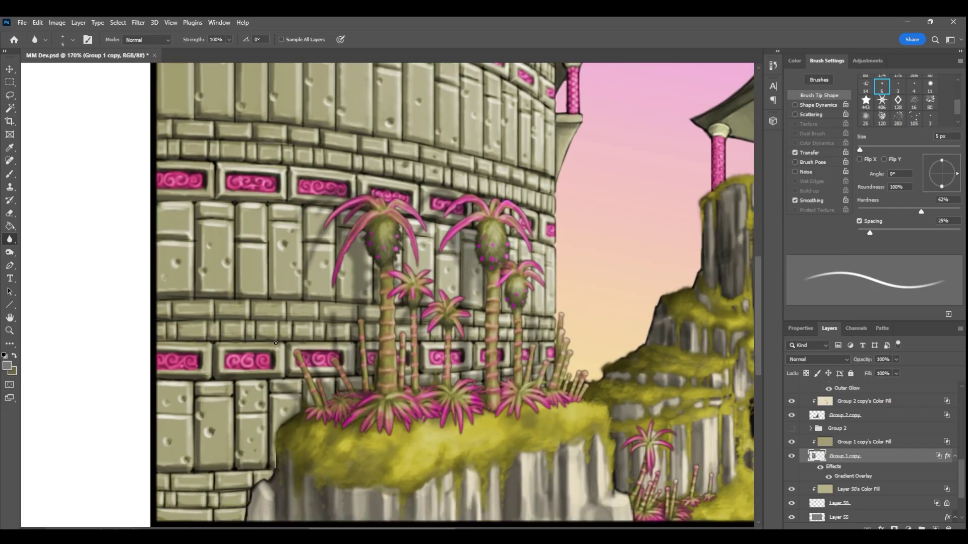
scroll(334, 187, up, 8)
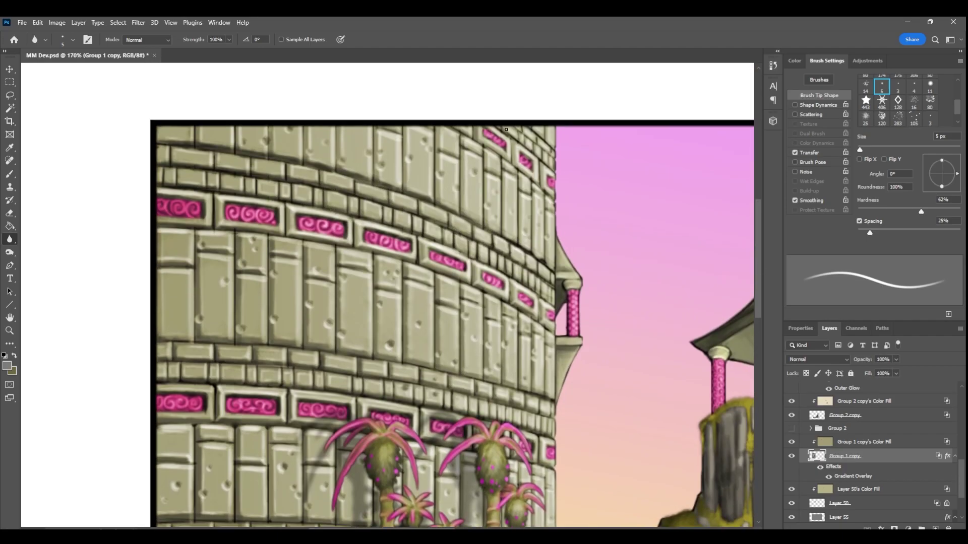
Select the Group 2 copy layer and set up a 5 px eraser with 62% hardness around the cliff and columns.
key(z)
drag(428, 303, 353, 302)
drag(699, 380, 726, 380)
click(852, 416)
key(e)
click(886, 91)
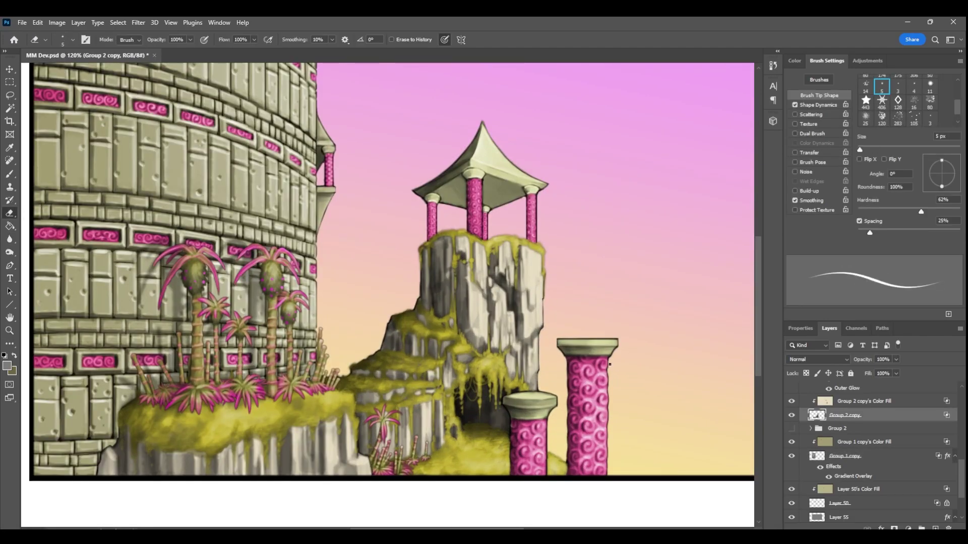
scroll(300, 273, down, 2)
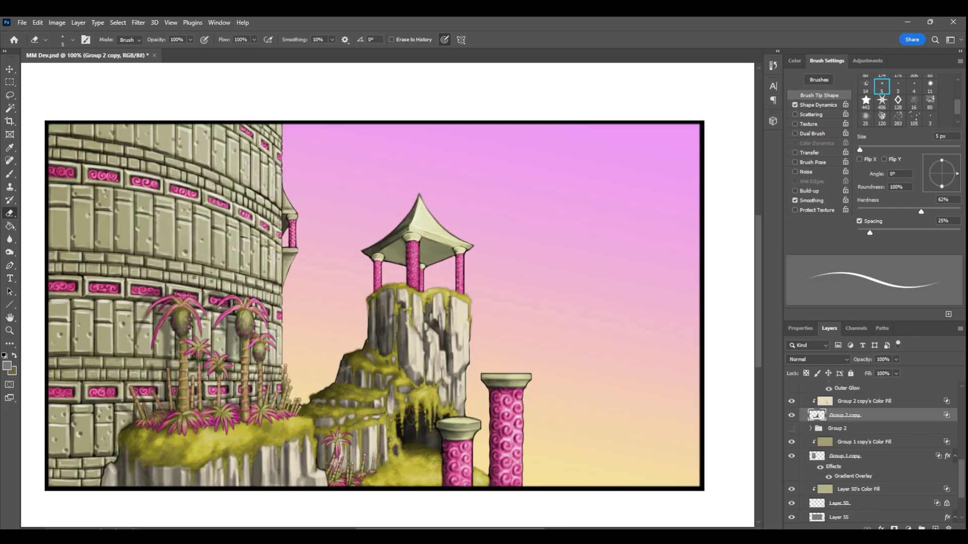
Separate Layer 55's Gradient Overlay effect into its own clipped gradient fill layer.
scroll(852, 469, down, 2)
right_click(849, 485)
click(878, 460)
Paint wispy white clouds across the upper sky on a new layer beneath the gradient fill, lowering the brush opacity to 30%.
click(935, 529)
click(8, 366)
click(670, 347)
click(898, 342)
mouse_move(444, 123)
mouse_down()
mouse_move(507, 160)
mouse_move(600, 123)
mouse_move(620, 151)
mouse_up()
key(bracketleft)
key(bracketleft)
key(bracketleft)
key(3)
mouse_move(553, 181)
mouse_down()
mouse_move(586, 198)
mouse_move(668, 159)
mouse_up()
mouse_move(409, 126)
mouse_down()
mouse_move(498, 155)
mouse_move(402, 146)
mouse_move(476, 113)
mouse_move(566, 111)
mouse_move(664, 137)
mouse_move(656, 186)
mouse_move(678, 219)
mouse_move(577, 180)
mouse_move(689, 218)
mouse_move(691, 255)
mouse_move(622, 145)
mouse_move(697, 104)
mouse_move(515, 115)
mouse_move(491, 210)
mouse_move(350, 155)
mouse_move(421, 156)
mouse_move(378, 158)
mouse_move(438, 171)
mouse_move(682, 136)
mouse_move(669, 267)
mouse_up()
Soften the clouds with the Blur tool and a soft 112 px eraser at 43% opacity.
click(9, 239)
key(e)
click(865, 82)
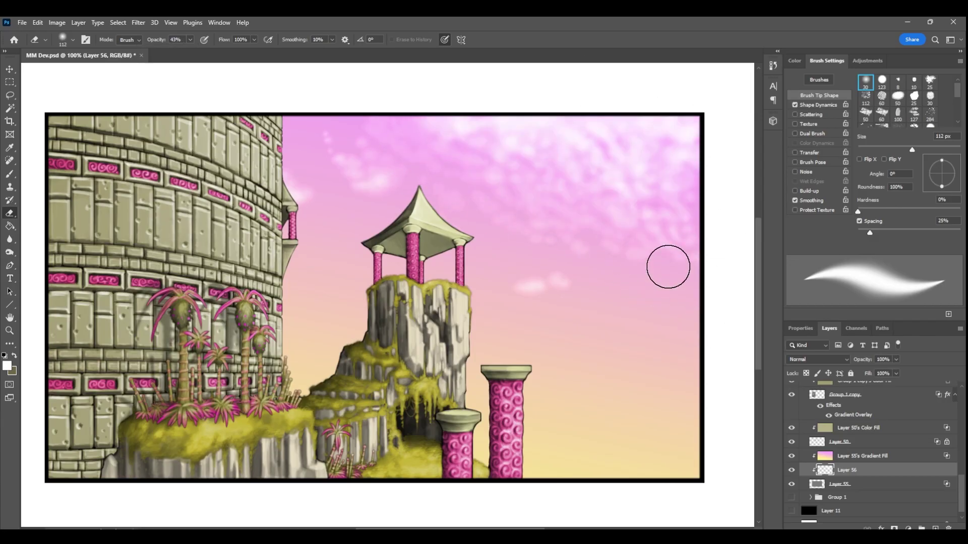
Lock Layer 56's transparent pixels, try and undo black shading on the clouds, and save the file.
key(b)
key(d)
click(805, 373)
mouse_move(600, 120)
mouse_down()
mouse_move(630, 125)
mouse_move(654, 159)
mouse_up()
key(ctrl+z)
key(ctrl+z)
click(21, 23)
click(60, 136)
Try a white sun at mid-height near the sky's right edge on a new layer, using a soft brush at 100% opacity.
click(935, 529)
key(z)
key(b)
key(x)
drag(676, 304, 673, 312)
drag(231, 40, 268, 52)
drag(670, 305, 685, 313)
Delete the separate gradient fill layer and turn on Layer 55's Gradient Overlay in Overlay mode at a 111° angle.
click(853, 458)
key(Delete)
double_click(882, 485)
click(575, 441)
drag(681, 276, 847, 281)
drag(879, 378, 873, 367)
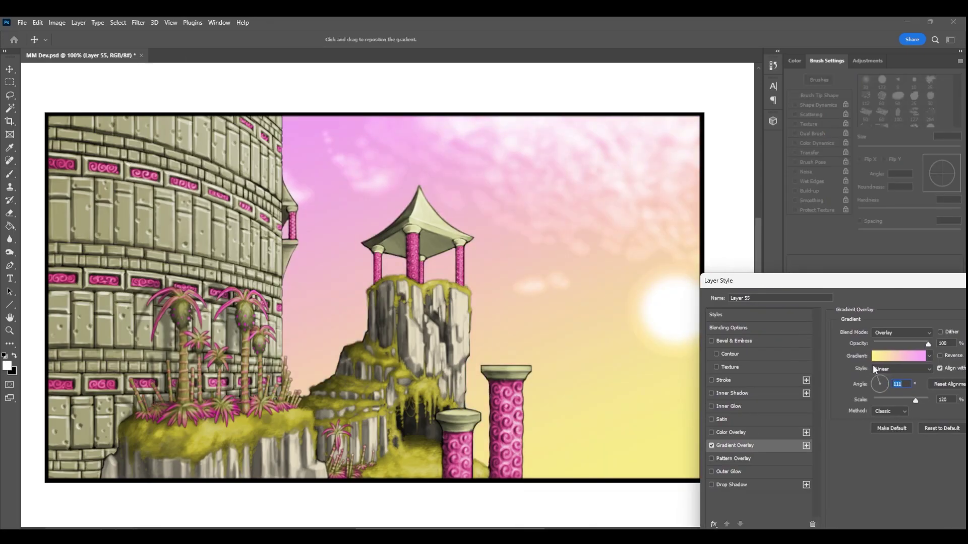
drag(851, 281, 735, 272)
click(923, 297)
Delete the sun layer and paint a white sun low in the sky on a new layer with a soft 101 px brush.
click(842, 456)
key(Delete)
click(935, 528)
mouse_move(670, 408)
mouse_down()
mouse_move(670, 441)
mouse_move(666, 433)
mouse_up()
key(ctrl+z)
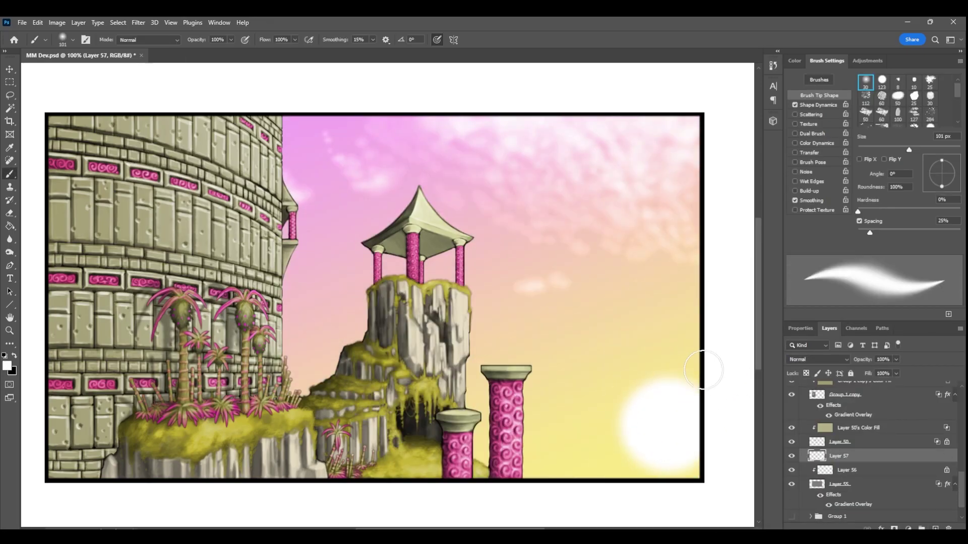
Undo and repaint the white sun low near the sky's right edge, clipping Layer 57 to the sky layer below.
key(ctrl+z)
drag(560, 457, 690, 449)
key(ctrl+z)
drag(640, 398, 665, 381)
key(ctrl+z)
alt+click(851, 463)
Unlock Layer 56 and smudge the white clouds with a soft Smudge tool at 100% strength.
click(852, 471)
click(947, 470)
click(10, 240)
right_click(9, 239)
click(44, 259)
click(865, 81)
drag(676, 242, 668, 284)
drag(567, 245, 570, 294)
drag(476, 199, 709, 209)
drag(378, 182, 398, 214)
drag(564, 298, 536, 275)
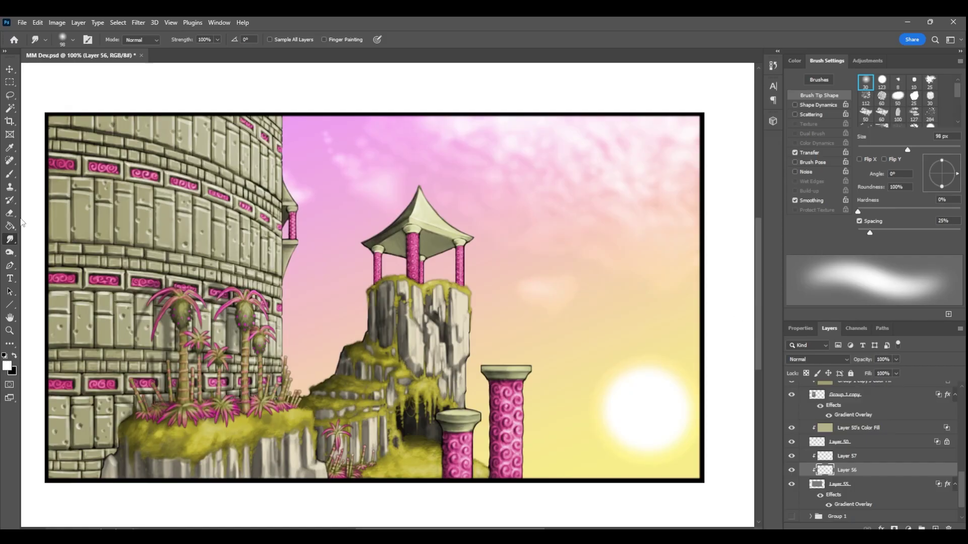
Save the file and ready a 5 px eraser on the Group 2 copy layer at the pavilion's edge.
key(e)
click(21, 23)
click(31, 142)
key(z)
drag(628, 310, 614, 311)
drag(548, 292, 573, 274)
key(e)
scroll(857, 429, up, 2)
click(857, 408)
scroll(892, 104, down, 3)
click(882, 96)
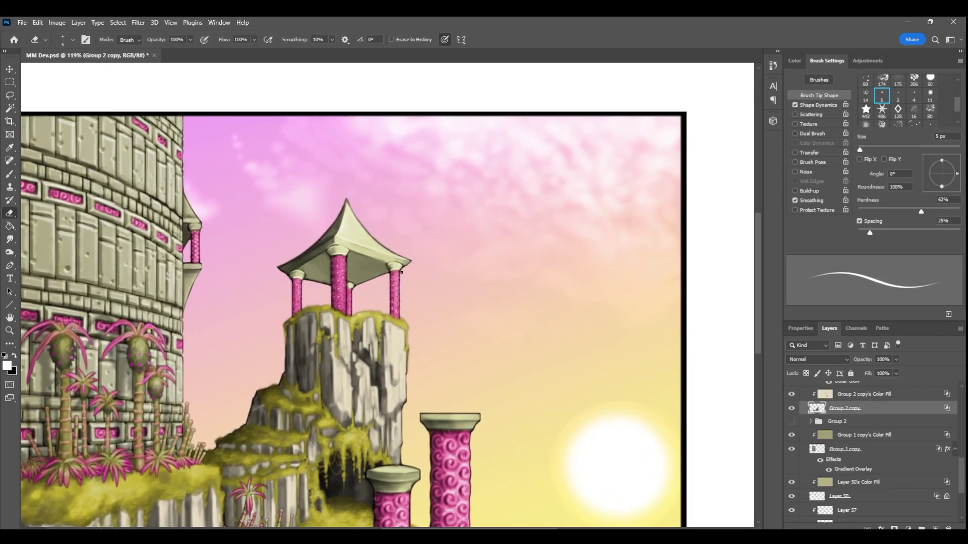
Paint soft white clouds on Layer 56 between the tower and the pavilion with a 101 px brush.
key(z)
drag(378, 280, 364, 280)
scroll(821, 420, down, 3)
click(827, 442)
key(b)
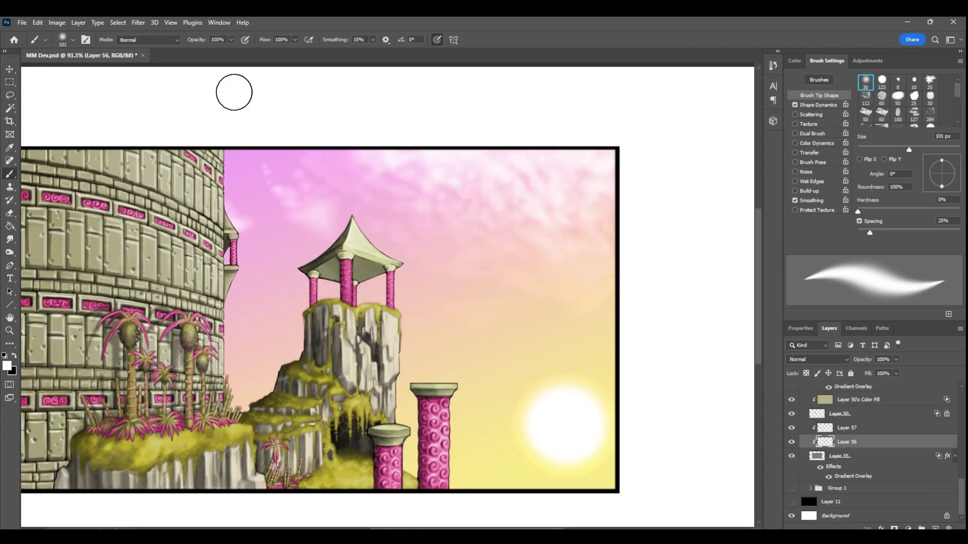
drag(232, 176, 250, 197)
drag(283, 164, 313, 164)
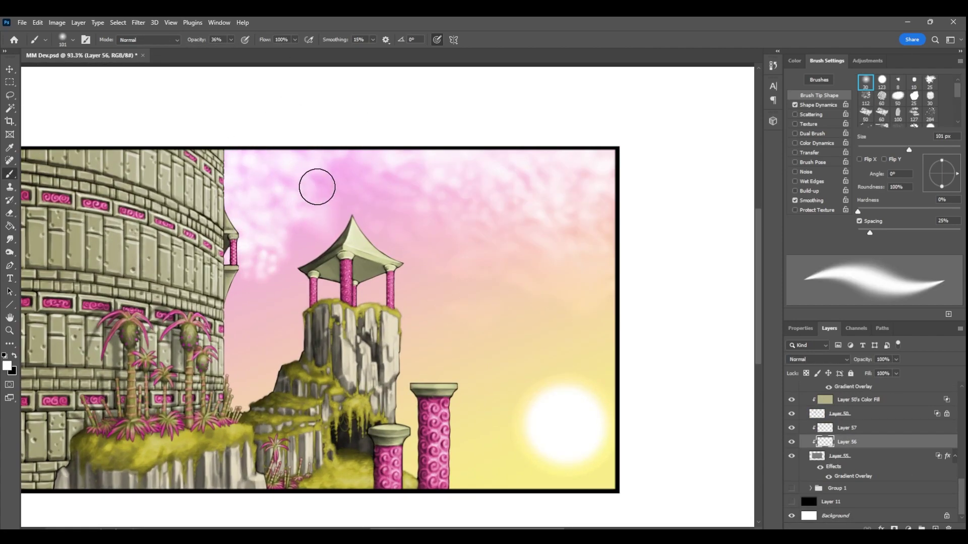
Paint small white cloud swirls above the pavilion with a soft 41 px brush at 36% opacity.
key(bracketleft)
key(bracketleft)
key(bracketleft)
key(bracketleft)
key(bracketleft)
key(bracketleft)
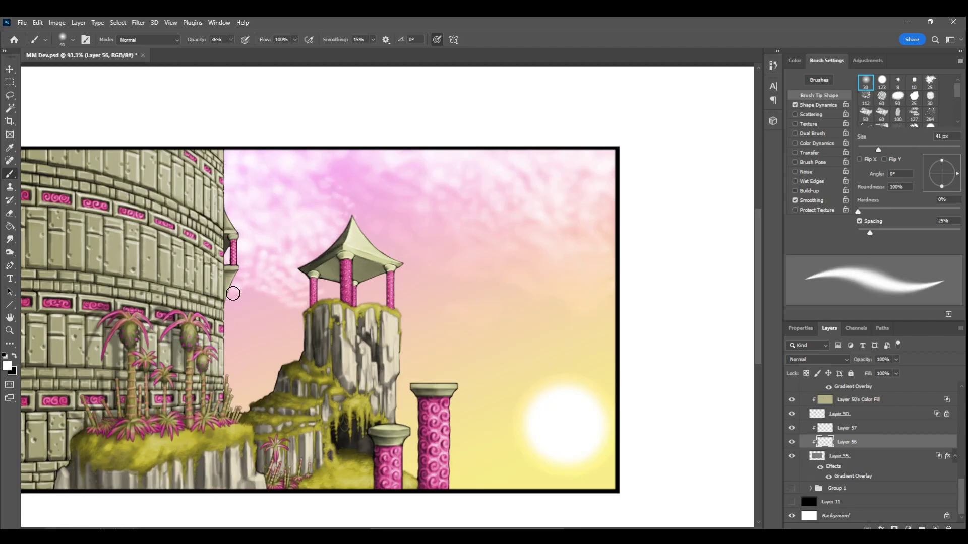
mouse_move(313, 204)
mouse_down()
mouse_move(341, 179)
mouse_move(370, 194)
mouse_move(407, 170)
mouse_up()
mouse_move(383, 205)
mouse_down()
mouse_move(386, 196)
mouse_move(371, 234)
mouse_up()
click(10, 240)
key(e)
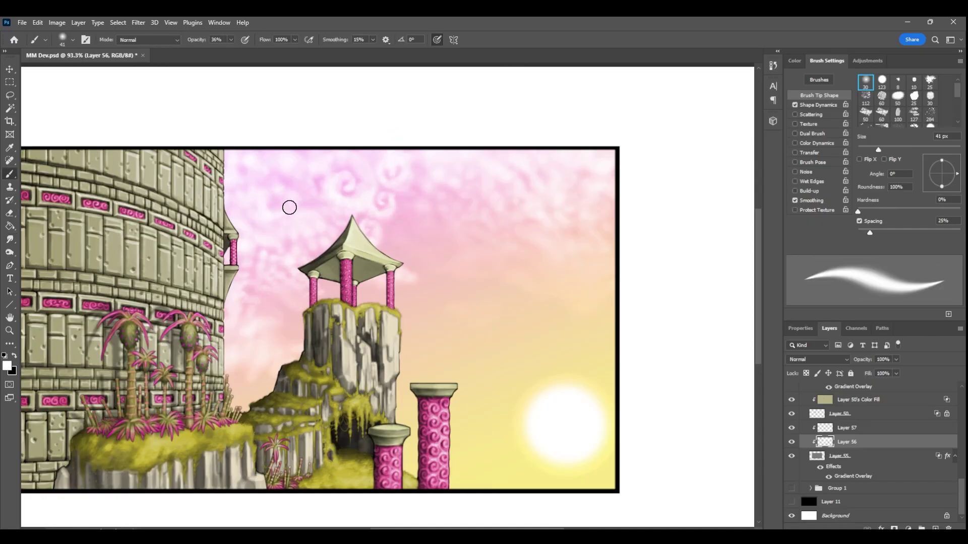
Add more white swirls beside the tower and to the right of the pavilion roof.
key(b)
mouse_move(261, 217)
mouse_down()
mouse_move(261, 184)
mouse_move(289, 174)
mouse_up()
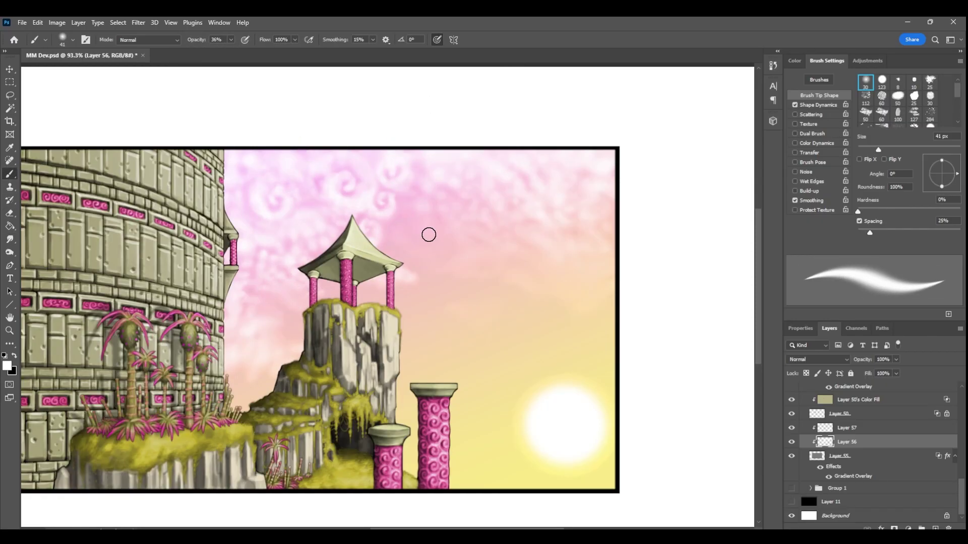
drag(423, 259, 407, 248)
key(r)
key(shift+r)
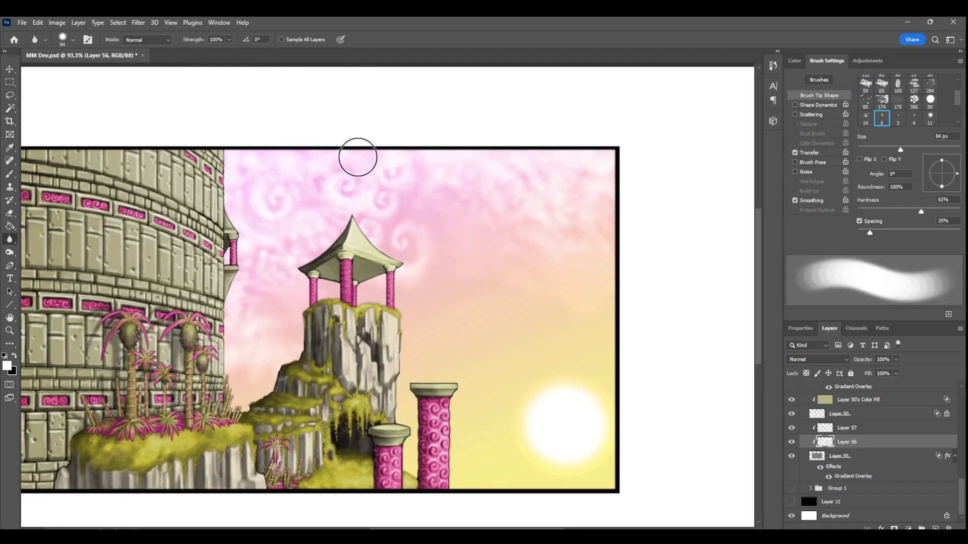
key(b)
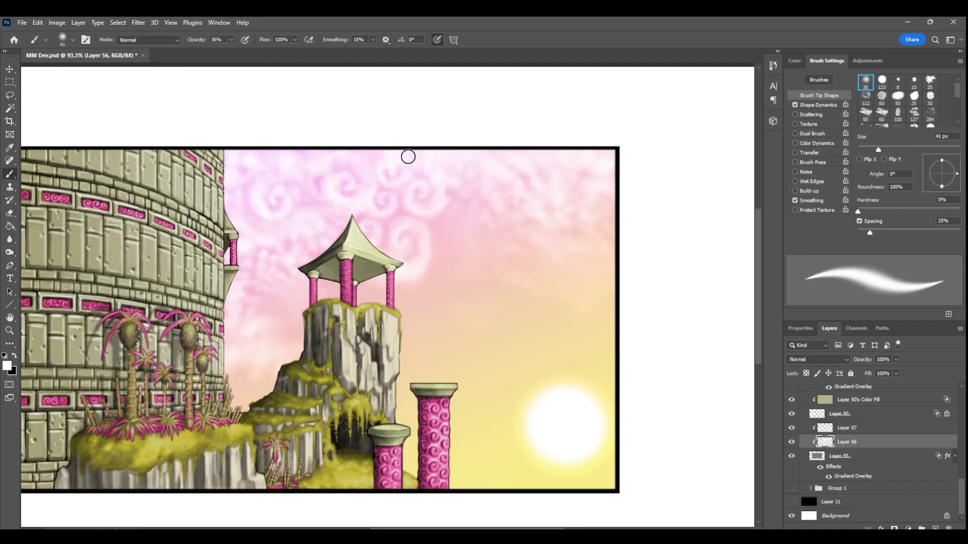
key(e)
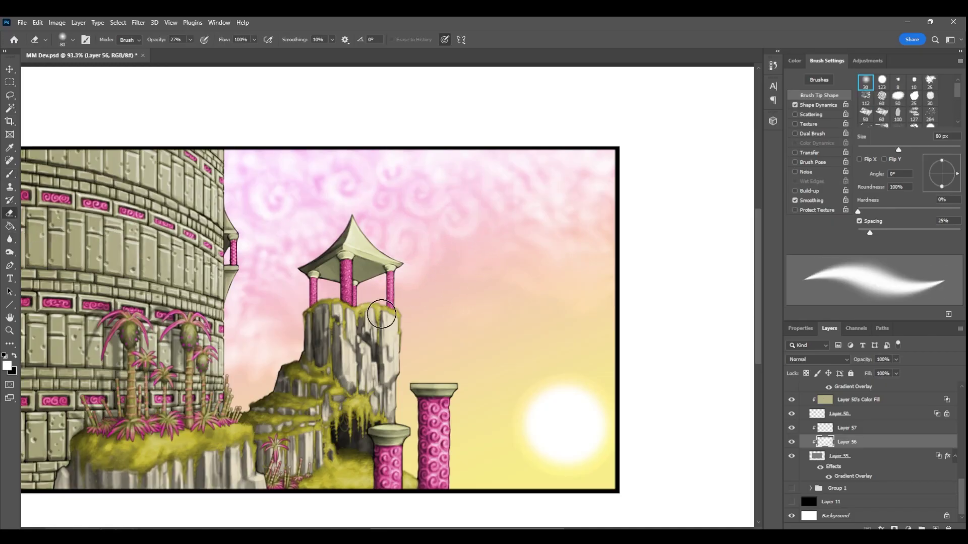
Try a Gradient Overlay on Layer 56, adjusting its gradient, opacity, angle and blend mode.
click(881, 528)
click(905, 497)
click(549, 352)
click(784, 275)
click(924, 252)
mouse_move(536, 376)
mouse_down()
mouse_move(549, 391)
mouse_move(540, 392)
mouse_up()
click(552, 328)
click(536, 323)
drag(581, 340, 561, 341)
drag(569, 396, 547, 397)
drag(561, 340, 580, 342)
drag(547, 397, 575, 397)
click(554, 328)
click(545, 323)
mouse_move(579, 341)
mouse_down()
mouse_move(543, 397)
mouse_move(568, 340)
mouse_up()
drag(543, 397, 550, 396)
click(704, 299)
Try moving Layer 56 unclipped above Layer 57 with a Color Overlay and its gradient split into a separate layer.
drag(867, 443, 867, 421)
mouse_move(859, 428)
mouse_down()
mouse_move(845, 494)
mouse_move(857, 422)
mouse_up()
click(881, 528)
click(900, 493)
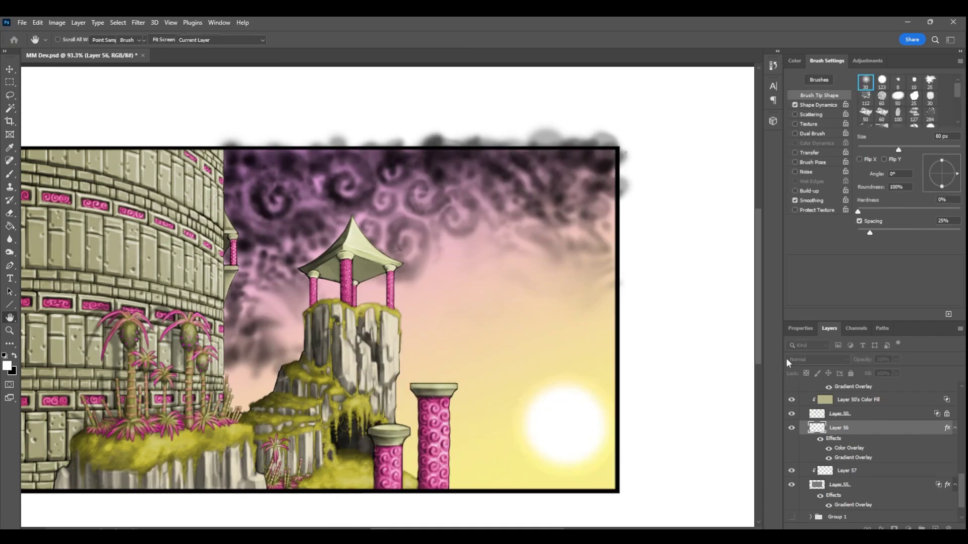
click(717, 316)
click(881, 527)
click(899, 496)
click(593, 329)
mouse_move(810, 355)
mouse_down()
mouse_move(810, 456)
mouse_move(810, 358)
mouse_up()
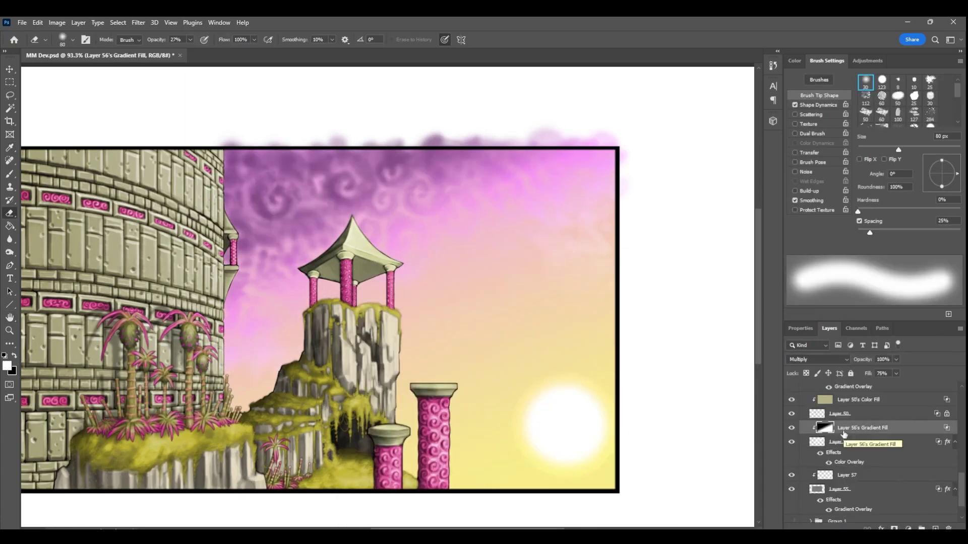
Paint broad, faint white strokes over the clouds on Layer 56 with a soft 153 px brush at 19% opacity.
key(b)
click(231, 40)
drag(225, 50, 221, 50)
key(bracketright)
drag(504, 186, 317, 235)
key(bracketright)
mouse_move(530, 201)
mouse_down()
mouse_move(282, 252)
mouse_move(336, 195)
mouse_up()
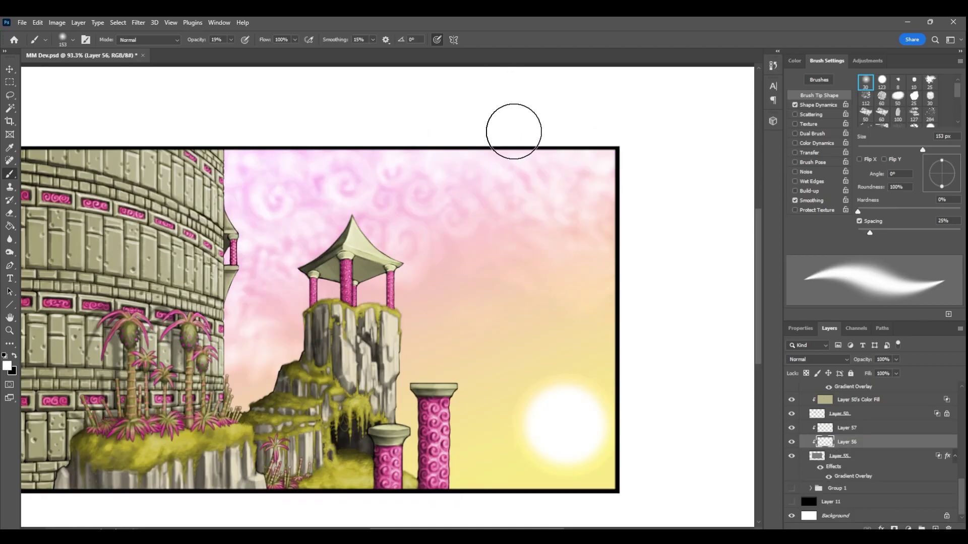
Try darkening the clouds with black and open the color of Layer 56's Outer Glow.
key(x)
mouse_move(544, 162)
mouse_down()
mouse_move(198, 308)
mouse_move(319, 147)
mouse_move(304, 244)
mouse_up()
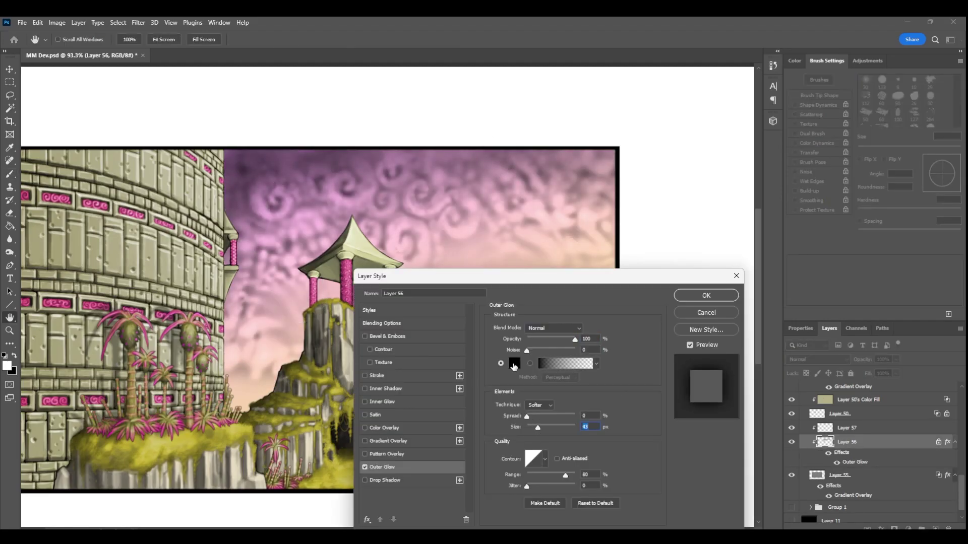
click(514, 364)
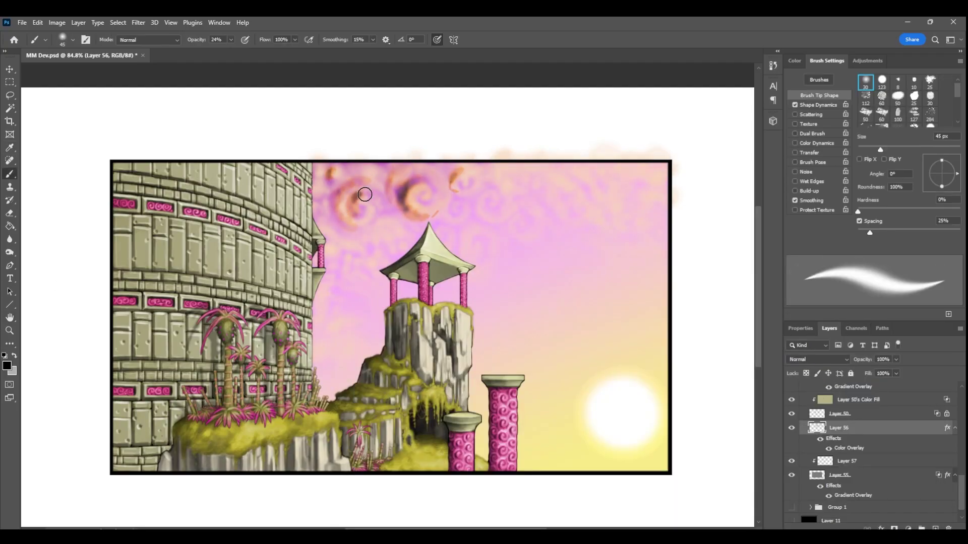
Try dark and light swirls in the clouds between the tower and pavilion with a 45 px brush at 24% opacity.
drag(437, 214, 454, 225)
drag(472, 223, 462, 254)
drag(458, 199, 446, 219)
drag(377, 214, 348, 217)
mouse_move(333, 169)
mouse_down()
mouse_move(318, 214)
mouse_move(323, 189)
mouse_up()
drag(375, 177, 322, 242)
key(x)
click(7, 366)
drag(366, 203, 348, 217)
drag(371, 230, 389, 212)
Set the foreground color to grey 909090 and cover the swirled clouds with a soft 151 px brush.
click(7, 366)
click(670, 402)
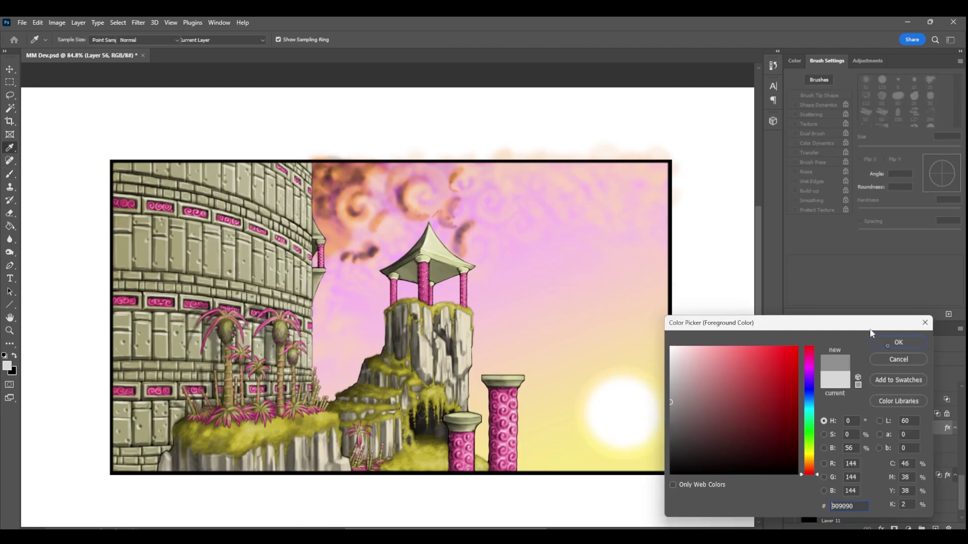
click(897, 341)
drag(355, 176, 337, 222)
key(bracketright)
key(bracketright)
key(bracketright)
drag(413, 160, 647, 162)
drag(371, 222, 330, 303)
drag(438, 177, 406, 168)
drag(330, 174, 348, 202)
Raise the brush opacity, block in solid cloud shapes across the upper sky, and erase a gap above the pavilion.
right_click(488, 242)
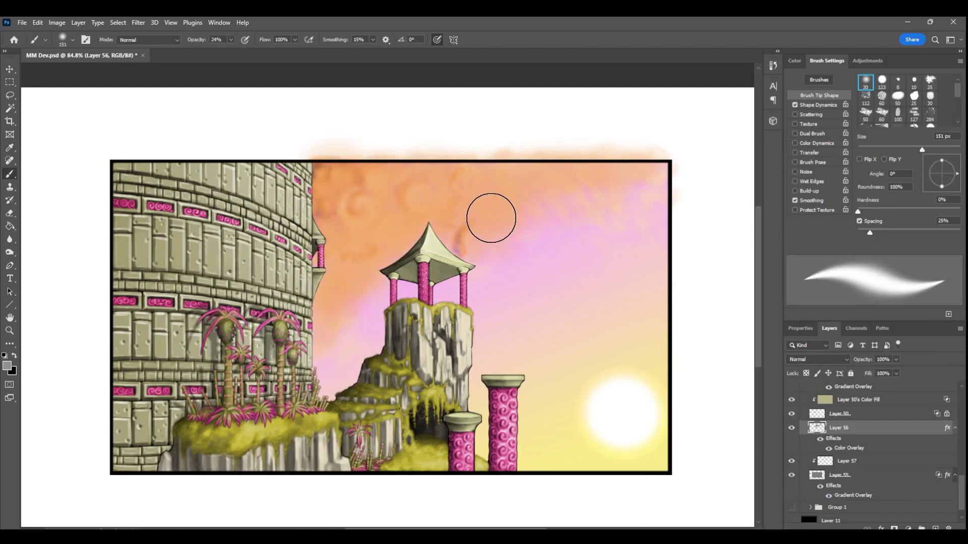
click(230, 40)
drag(228, 54, 272, 54)
drag(370, 174, 514, 173)
mouse_move(476, 237)
mouse_down()
mouse_move(605, 216)
mouse_move(647, 222)
mouse_up()
drag(599, 232, 585, 242)
drag(511, 292, 527, 288)
key(x)
key(e)
mouse_move(491, 199)
mouse_down()
mouse_move(531, 218)
mouse_move(441, 166)
mouse_up()
Paint dark swirls in the orange cloud beside the tower with a soft 45 px brush at 18% opacity.
key(b)
click(231, 40)
drag(196, 52, 192, 52)
key(bracketright)
key(bracketright)
key(bracketright)
key(bracketright)
mouse_move(330, 203)
mouse_down()
mouse_move(350, 186)
mouse_move(327, 197)
mouse_up()
drag(330, 201, 338, 247)
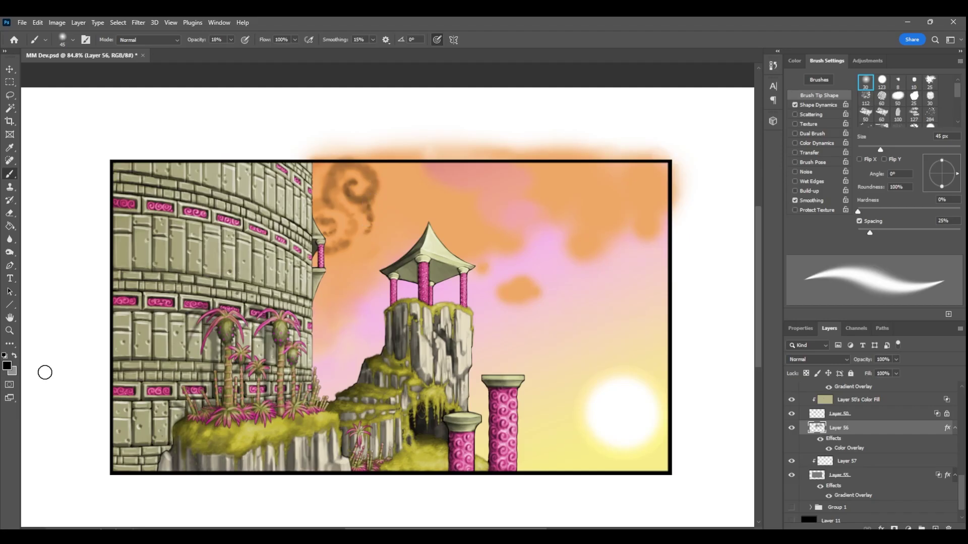
mouse_move(344, 171)
mouse_down()
mouse_move(325, 230)
mouse_move(359, 249)
mouse_up()
Add light strokes to the swirled cloud and erase the lower cloud patches around the cliff with an 80 px eraser.
key(x)
mouse_move(381, 216)
mouse_down()
mouse_move(387, 180)
mouse_move(396, 222)
mouse_move(413, 206)
mouse_move(422, 230)
mouse_move(396, 209)
mouse_move(374, 226)
mouse_move(366, 254)
mouse_move(469, 218)
mouse_move(371, 254)
mouse_move(399, 248)
mouse_move(396, 207)
mouse_move(360, 194)
mouse_move(379, 186)
mouse_move(378, 162)
mouse_move(439, 205)
mouse_move(386, 202)
mouse_move(363, 294)
mouse_move(353, 314)
mouse_move(326, 326)
mouse_move(322, 351)
mouse_move(343, 289)
mouse_move(349, 294)
mouse_move(319, 201)
mouse_move(354, 144)
mouse_move(404, 201)
mouse_move(369, 261)
mouse_move(325, 147)
mouse_move(318, 240)
mouse_up()
key(x)
click(15, 356)
key(e)
mouse_move(368, 348)
mouse_down()
mouse_move(340, 362)
mouse_move(320, 313)
mouse_move(405, 273)
mouse_move(473, 322)
mouse_up()
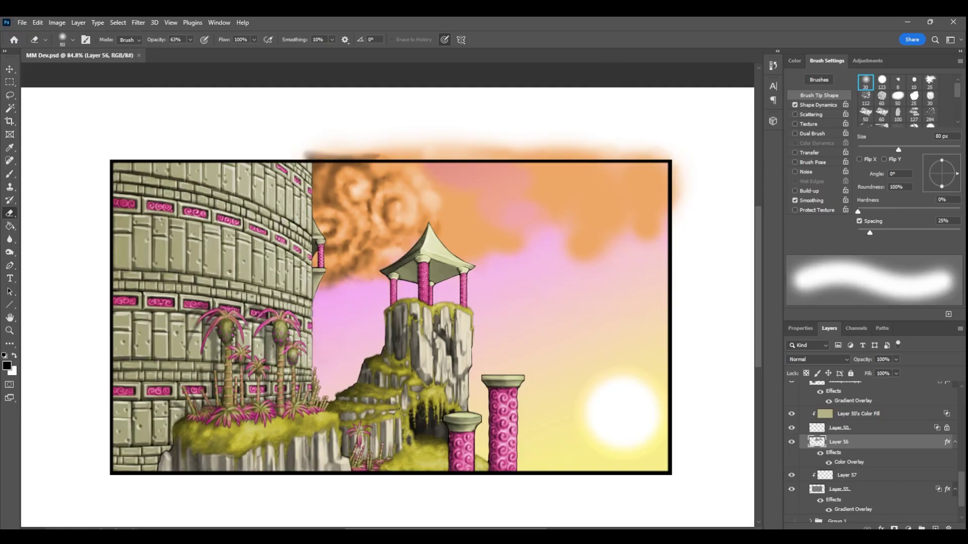
Shade the swirled cloud's edges in black with a 45 px brush at 9% opacity, keeping Layer 56's transparent pixels locked.
key(r)
key(x)
key(b)
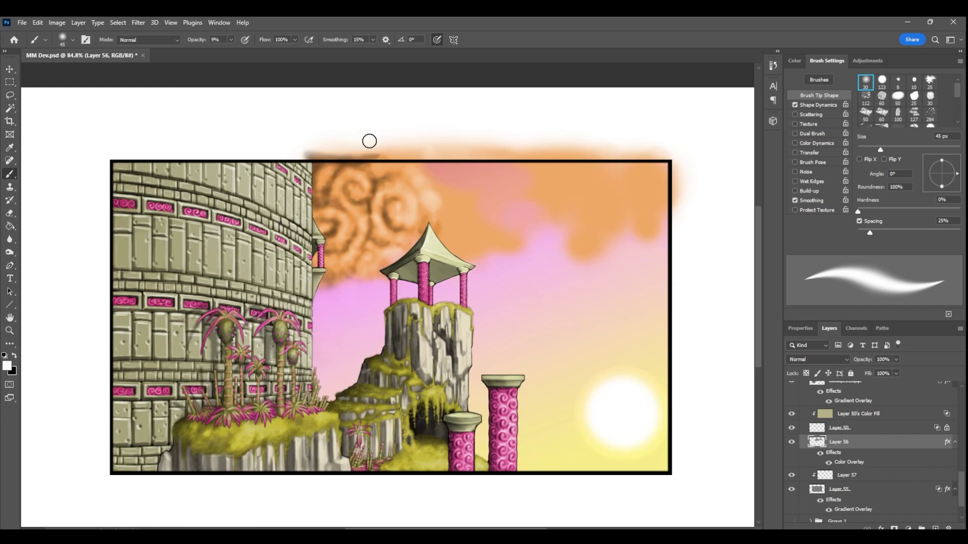
key(x)
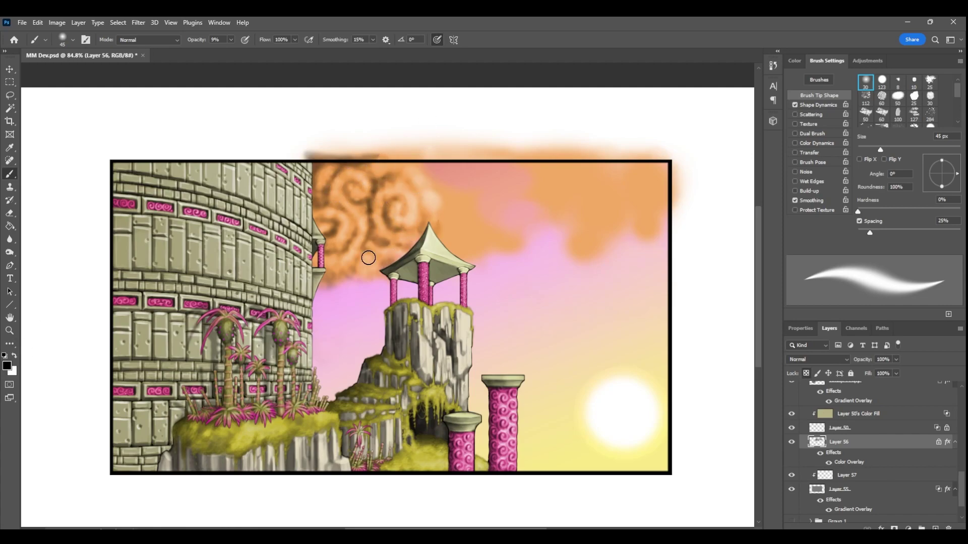
drag(386, 261, 356, 275)
drag(386, 157, 426, 174)
drag(422, 197, 396, 224)
drag(358, 254, 328, 274)
Deepen the swirled cloud's shadows with a 71 px black brush and brighten its swirls in white.
key(bracketright)
key(bracketright)
key(bracketright)
drag(367, 197, 370, 262)
key(x)
drag(349, 217, 329, 251)
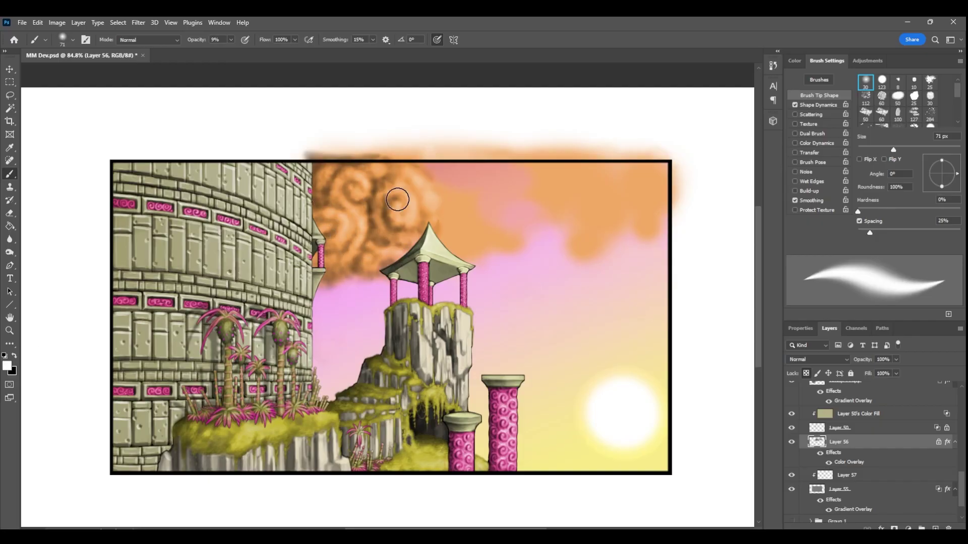
drag(418, 196, 321, 180)
Paint dark and light swirls in the orange cloud's end above the pavilion with a 71 px brush at 9% opacity.
click(15, 356)
mouse_move(444, 194)
mouse_down()
mouse_move(449, 250)
mouse_move(508, 248)
mouse_up()
click(15, 357)
mouse_move(471, 209)
mouse_down()
mouse_move(449, 249)
mouse_move(493, 224)
mouse_up()
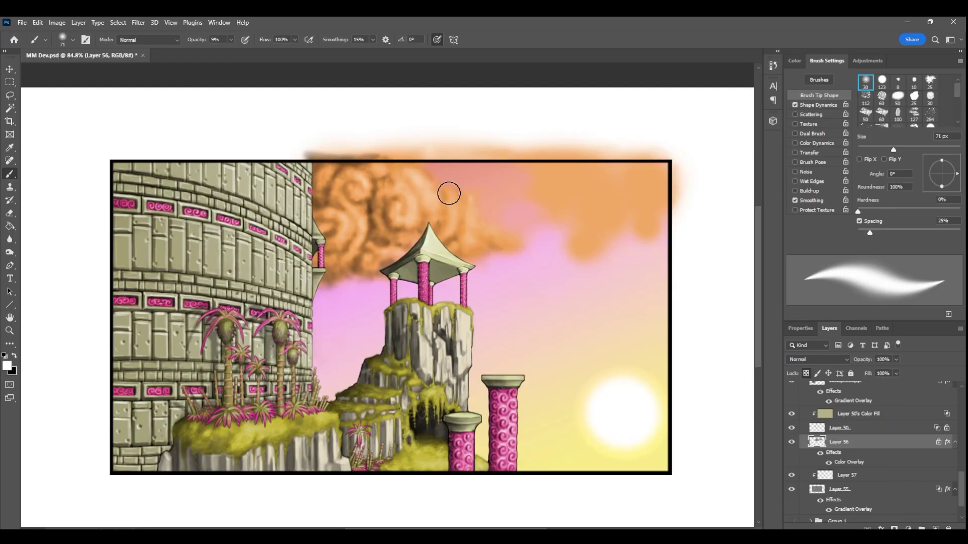
Erase the orange patch between the two large clouds and trim the right-hand cloud's outer and lower edges.
key(e)
mouse_move(510, 213)
mouse_down()
mouse_move(339, 145)
mouse_move(563, 246)
mouse_move(663, 234)
mouse_move(504, 115)
mouse_up()
drag(682, 174, 672, 236)
Lock Layer 56's transparent pixels and paint swirls in the right-hand cloud with a 71 px brush, using black at 17% opacity.
key(b)
click(806, 373)
click(231, 40)
mouse_move(562, 202)
mouse_down()
mouse_move(583, 182)
mouse_move(661, 192)
mouse_move(587, 229)
mouse_up()
key(x)
key(1)
key(7)
mouse_move(550, 162)
mouse_down()
mouse_move(626, 188)
mouse_move(583, 209)
mouse_move(580, 237)
mouse_move(656, 192)
mouse_move(536, 195)
mouse_move(613, 204)
mouse_up()
key(x)
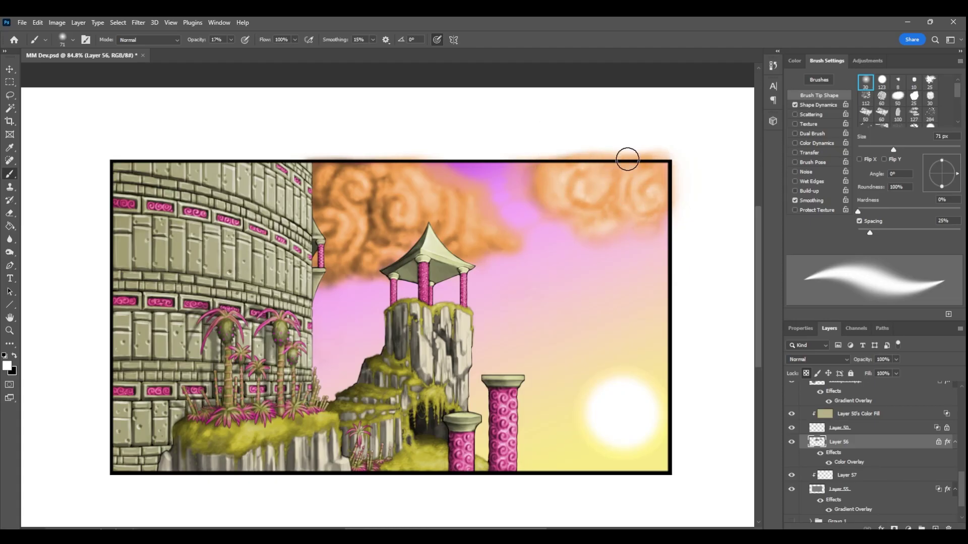
Add softer black shading to the right-hand cloud's swirls with the 71 px brush at 9% opacity.
key(x)
key(0)
key(9)
mouse_move(564, 167)
mouse_down()
mouse_move(540, 190)
mouse_move(619, 205)
mouse_up()
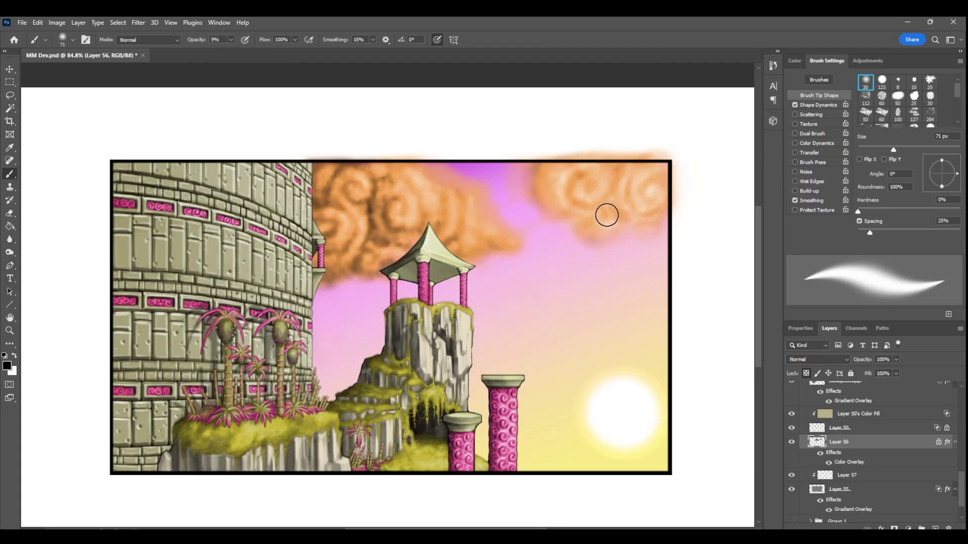
Dab small scattered clouds around the pavilion with a 58 px gray brush at 100% opacity and soften them with a 60 px Blur tool.
click(15, 356)
key(0)
mouse_move(502, 274)
mouse_down()
mouse_move(570, 285)
mouse_move(619, 263)
mouse_up()
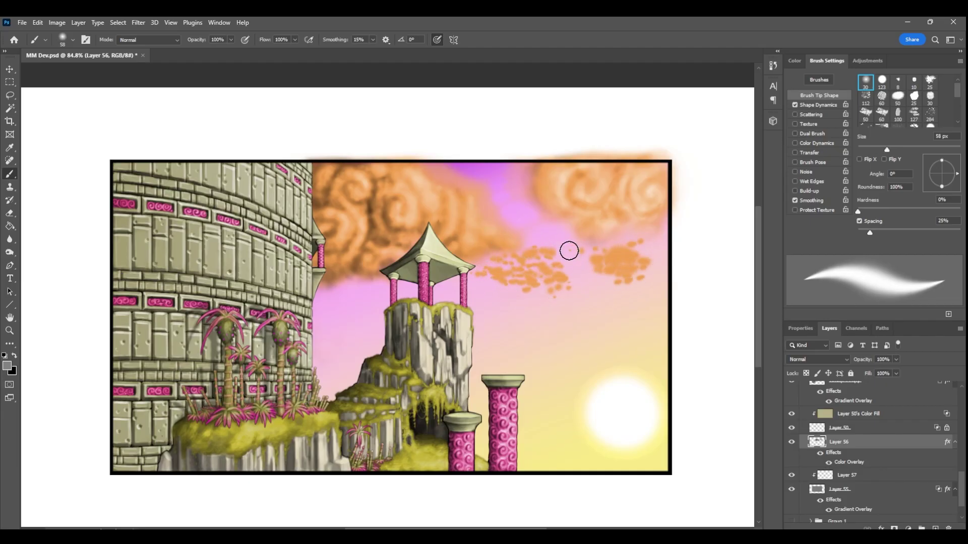
mouse_move(489, 272)
mouse_down()
mouse_move(367, 304)
mouse_move(325, 302)
mouse_move(330, 293)
mouse_up()
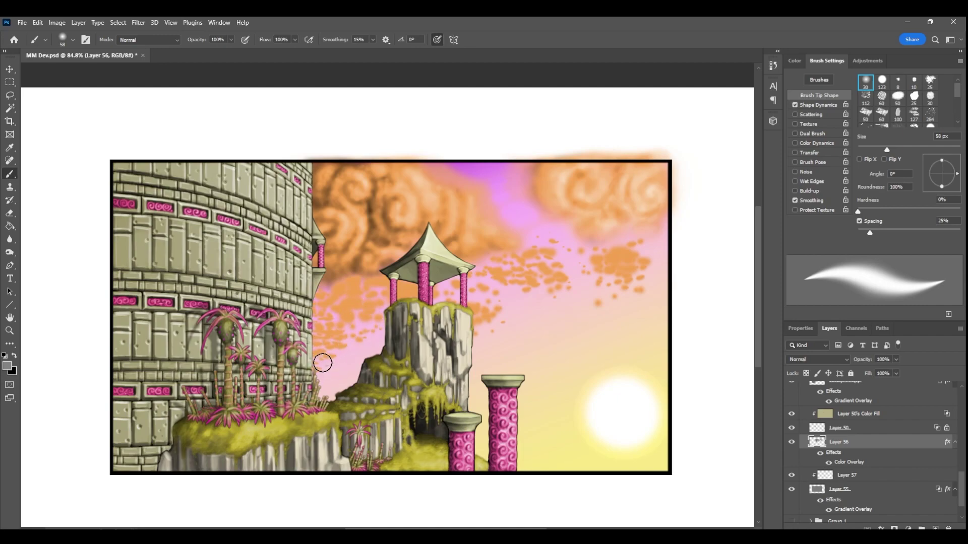
key(e)
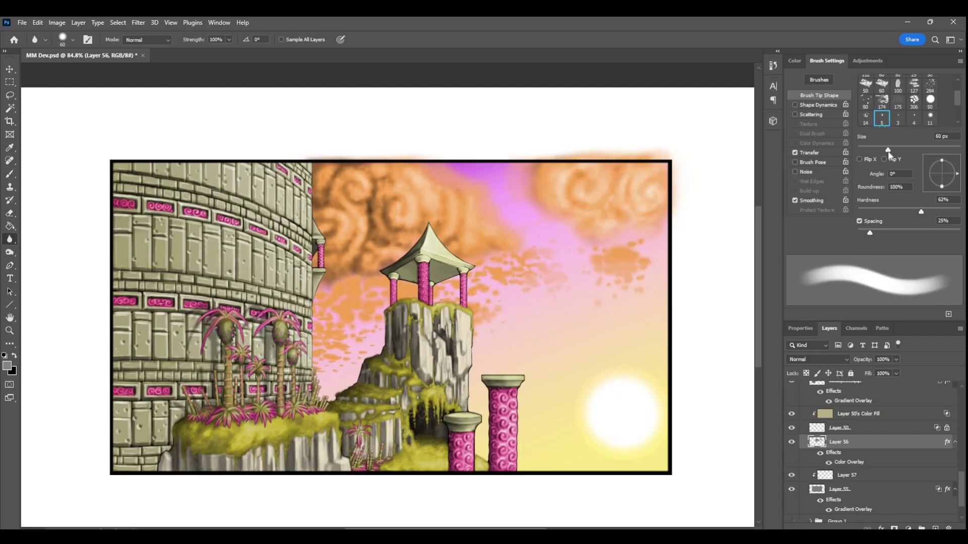
Shade the small scattered clouds in black with a 58 px brush at 13% opacity, keeping Layer 56's transparent pixels locked.
key(b)
key(x)
key(/)
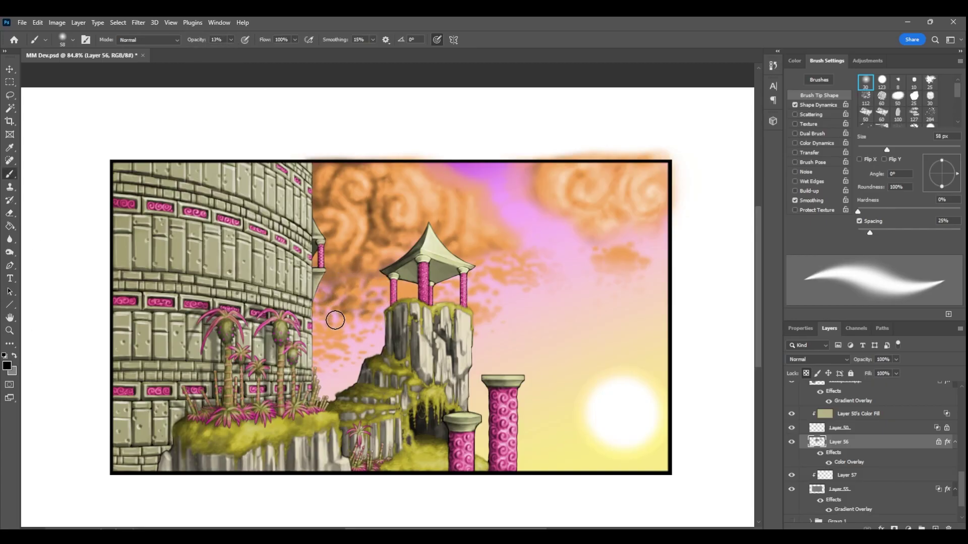
mouse_move(402, 296)
mouse_down()
mouse_move(340, 288)
mouse_move(323, 346)
mouse_move(342, 330)
mouse_up()
drag(485, 272, 517, 257)
drag(633, 250, 596, 251)
Brighten the scattered clouds behind the pavilion in white with the 58 px brush at 13% opacity.
key(x)
click(7, 366)
click(671, 348)
click(898, 341)
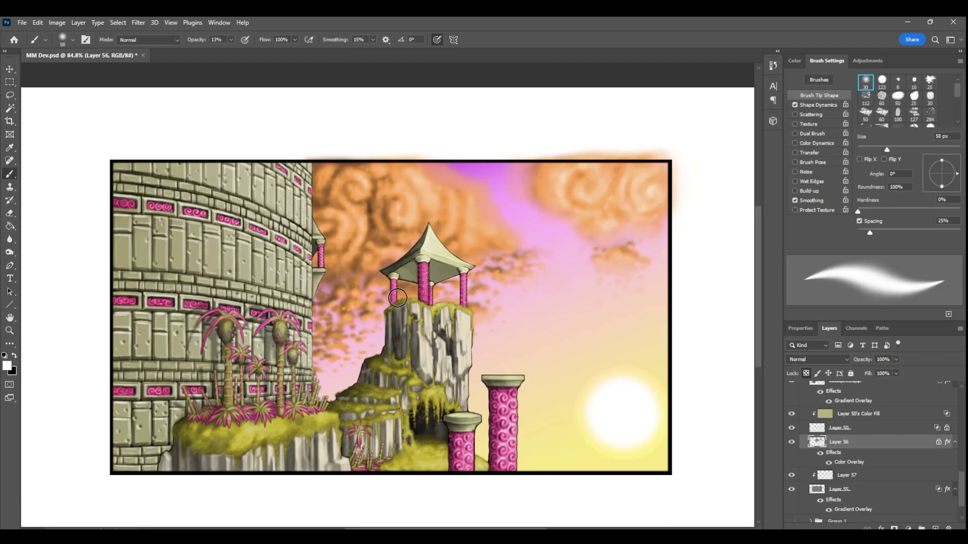
drag(324, 302, 496, 309)
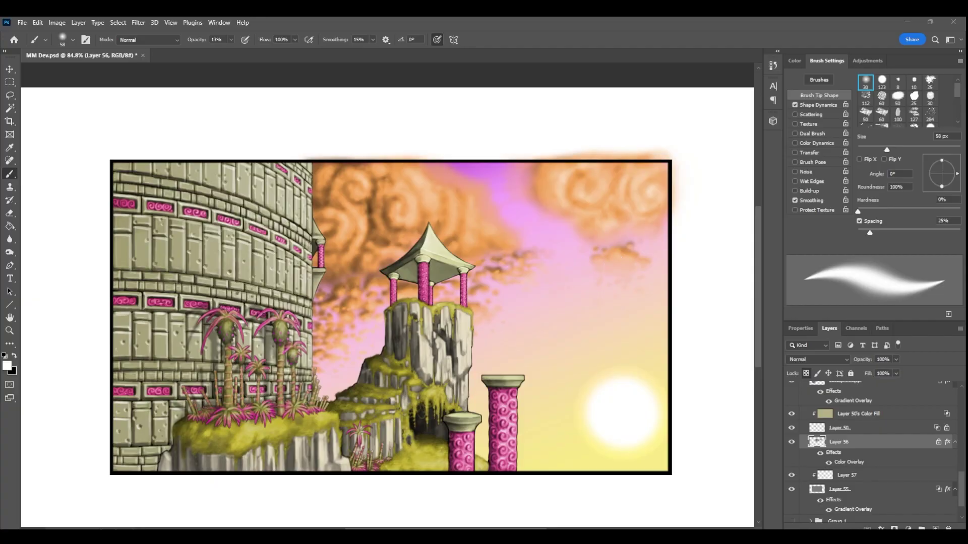
Recolor a copy of the cloud layer with Replace Color, using fuzziness 200, hue -87 and saturation -4.
click(10, 239)
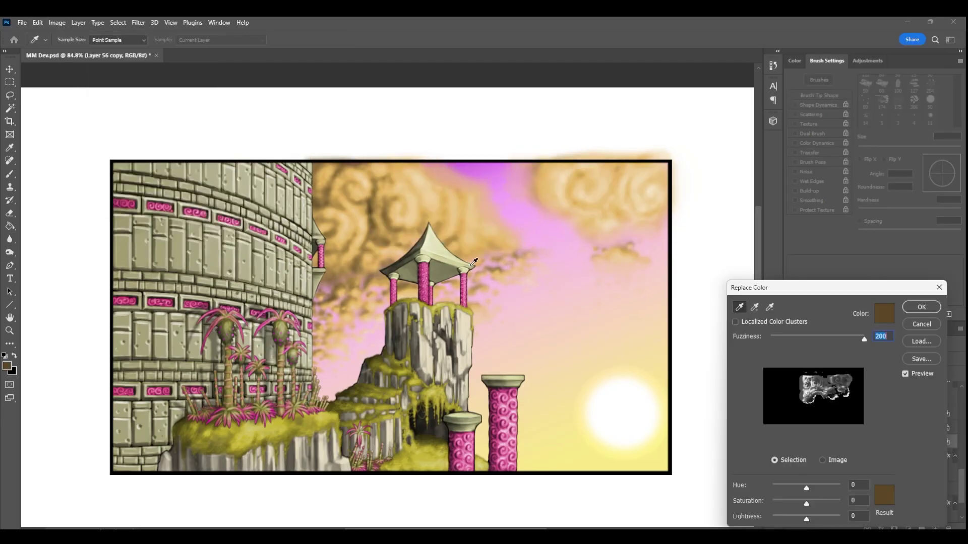
mouse_move(806, 489)
mouse_down()
mouse_move(792, 492)
mouse_move(805, 505)
mouse_up()
click(387, 217)
click(372, 222)
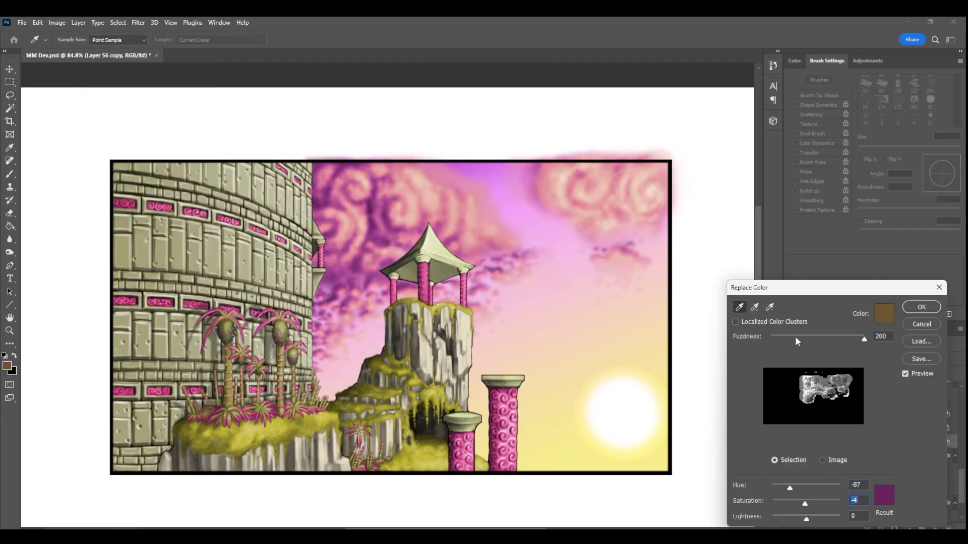
Refine the copied clouds' pink and purple tones with further Replace Color samples and hue adjustments at fuzziness 200.
click(398, 212)
mouse_move(864, 341)
mouse_down()
mouse_move(845, 342)
mouse_move(864, 342)
mouse_up()
click(329, 296)
drag(789, 488, 793, 490)
click(921, 307)
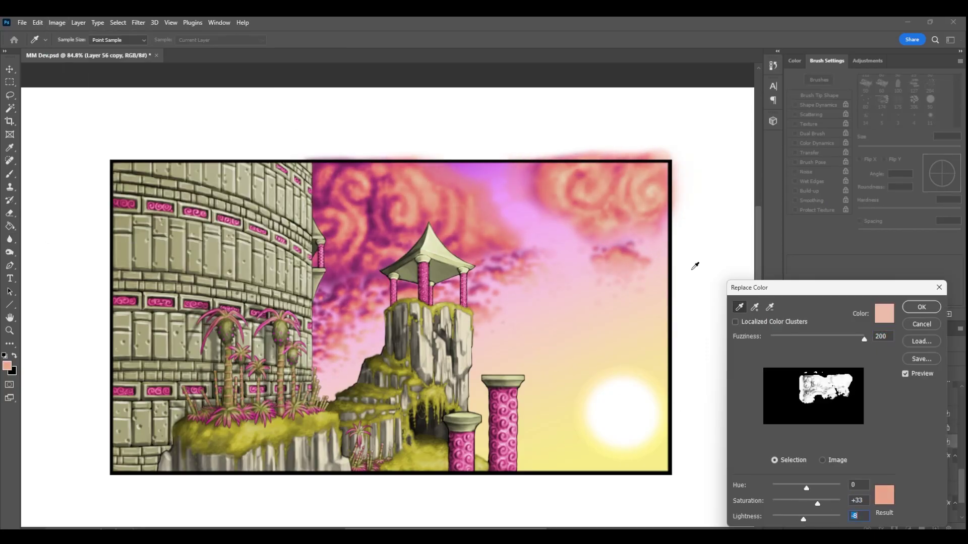
drag(827, 338, 810, 489)
key(Return)
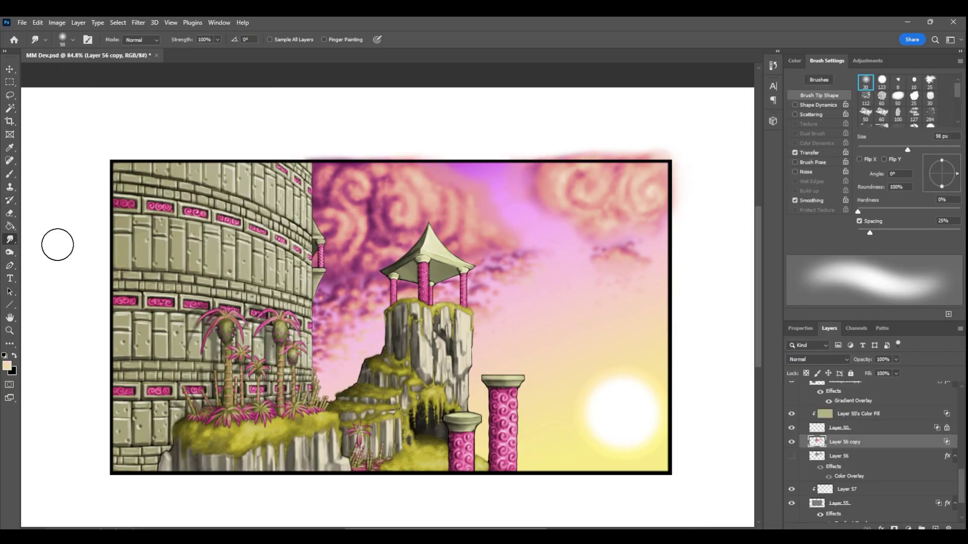
Soften the recolored clouds with a 60 px Blur tool and warm the lower end of Layer 55's sky gradient to orange.
key(shift+r)
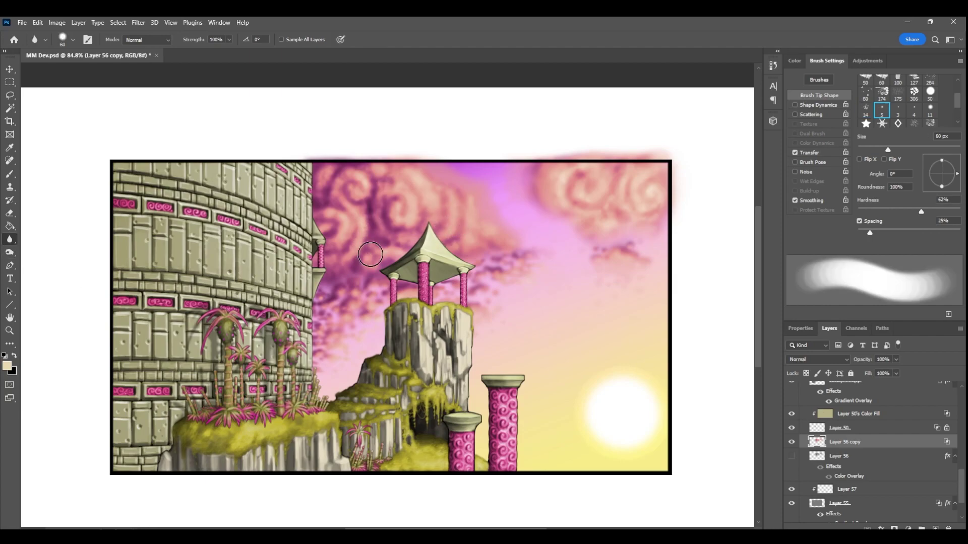
scroll(872, 453, down, 1)
click(840, 503)
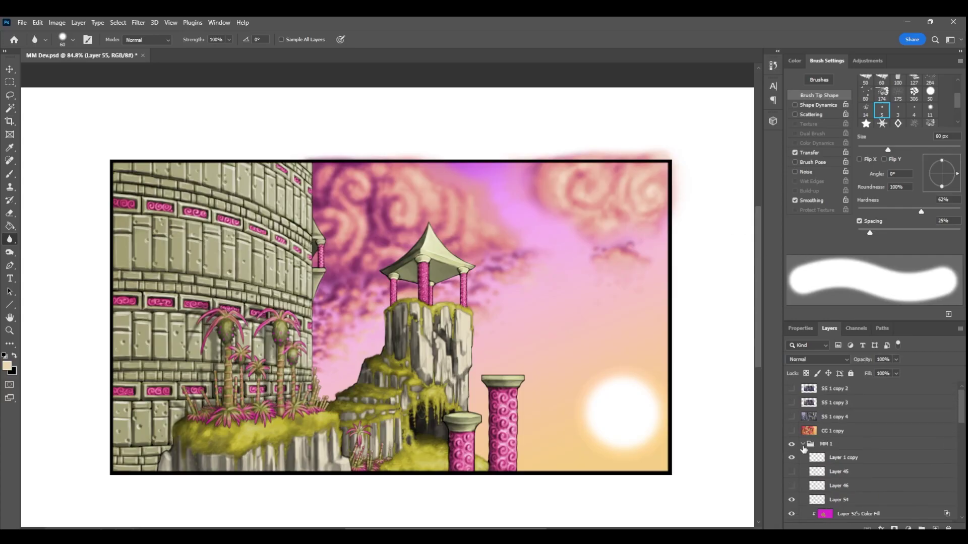
Try a hue shift of -15 on a merged copy of the MM 1 group with Replace Color at fuzziness 200.
right_click(838, 444)
click(863, 363)
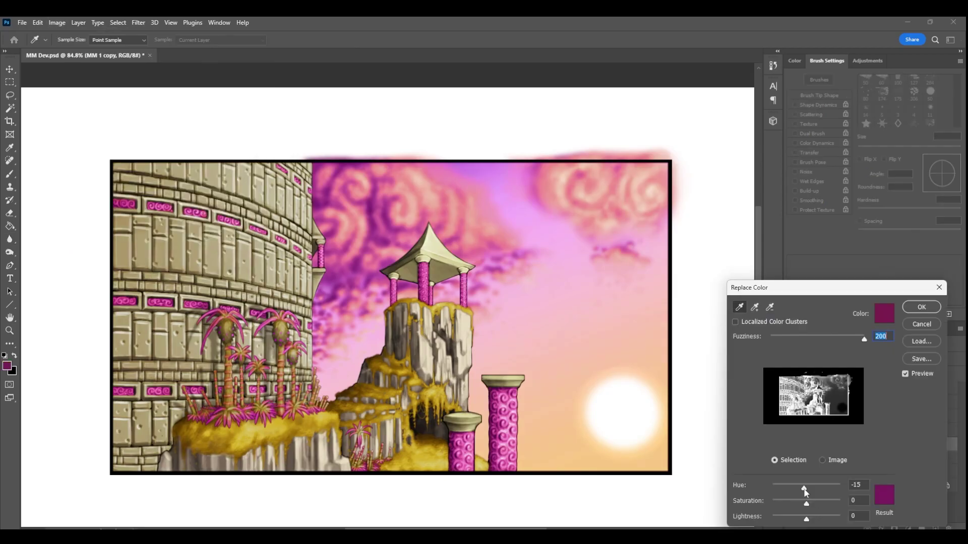
key(Return)
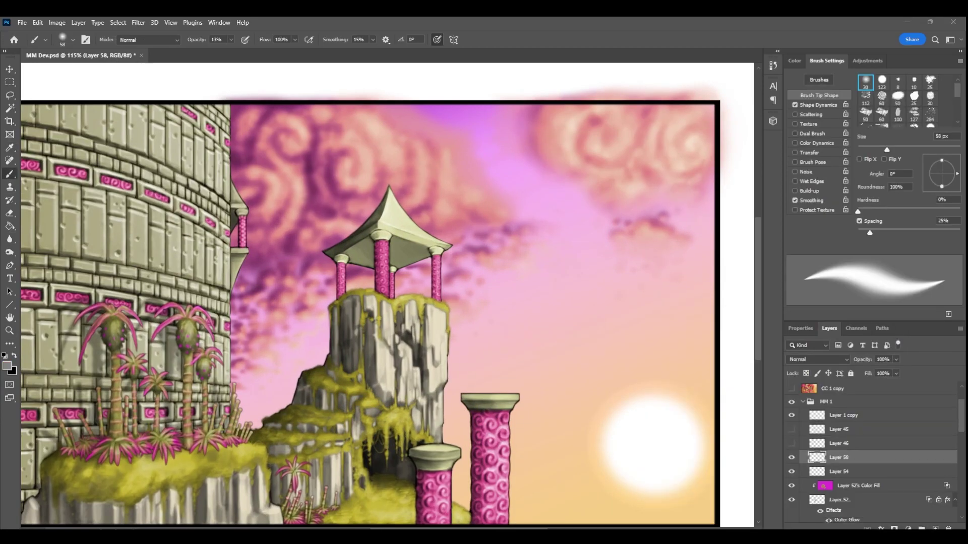
Paint a flat gray diamond-shaped slab floating beside the pavilion cliff on Layer 58 at 100% opacity, cleaning its edges with the eraser.
click(232, 40)
key(0)
mouse_move(467, 314)
mouse_down()
mouse_move(490, 306)
mouse_move(470, 314)
mouse_move(478, 311)
mouse_up()
key(e)
key(b)
key(e)
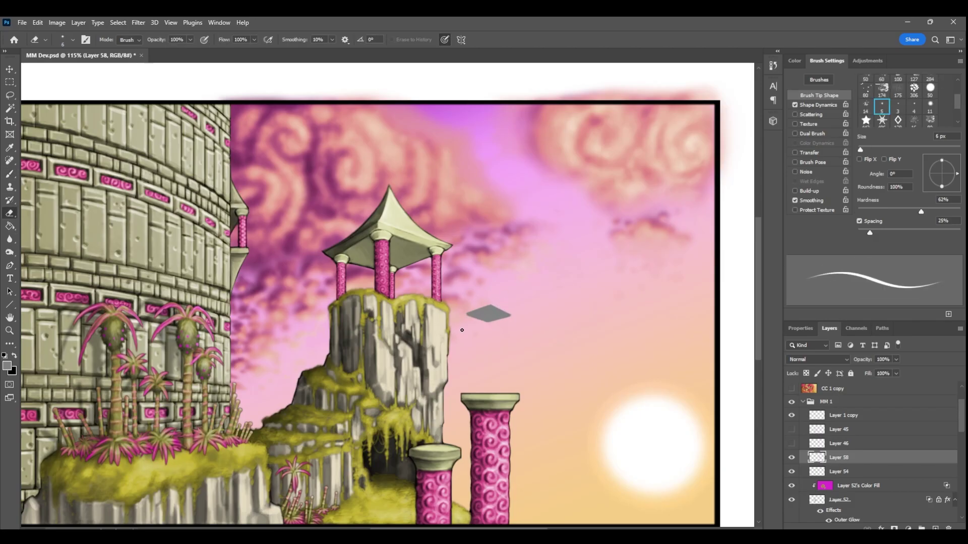
Paint two thinner gray slabs below the diamond, above the tall column, with a 5 px brush and trim their edges with the eraser.
key(b)
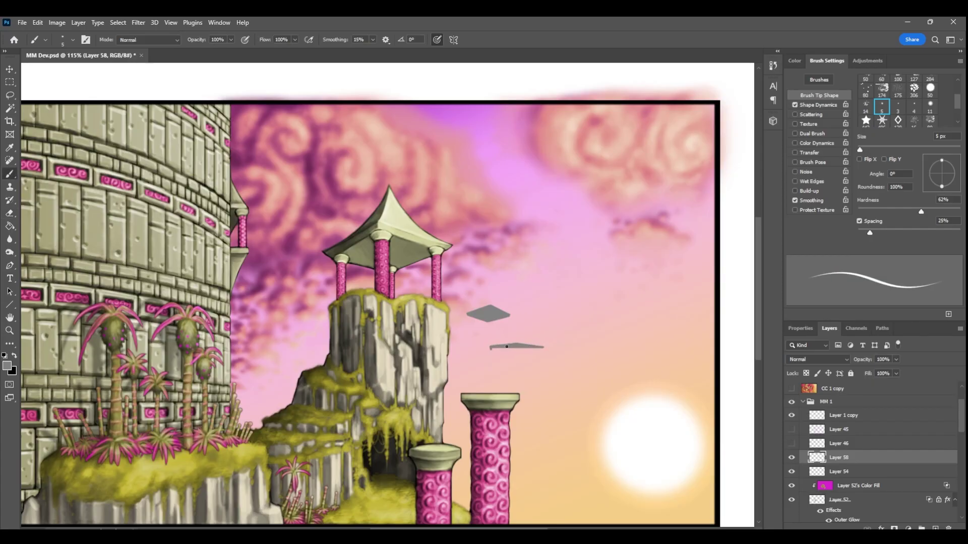
drag(521, 349, 542, 349)
key(e)
key(b)
key(e)
key(b)
mouse_move(480, 372)
mouse_down()
mouse_move(528, 374)
mouse_move(504, 372)
mouse_move(550, 351)
mouse_move(516, 349)
mouse_up()
key(e)
Add a Color Overlay to Layer 58's floating slabs, sampling the khaki stone color from the tall column's capital.
key(z)
click(22, 23)
click(43, 125)
click(881, 528)
click(896, 489)
click(242, 108)
click(497, 417)
click(897, 343)
click(357, 76)
Lock Layer 58's transparent pixels and add a black Normal-mode Outer Glow at 100% opacity, size 0 px and range 37%.
click(806, 373)
key(b)
key(x)
click(881, 528)
click(896, 515)
drag(179, 208, 176, 207)
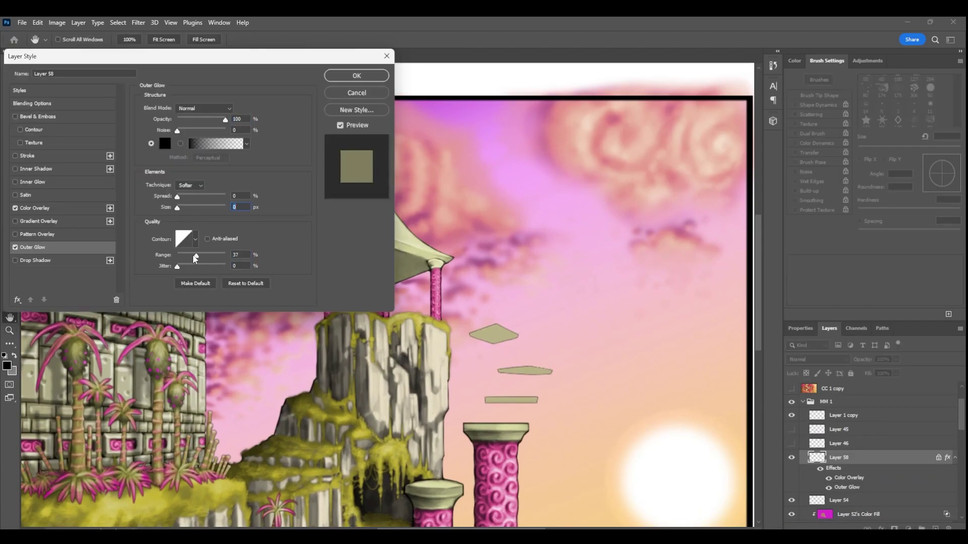
key(Return)
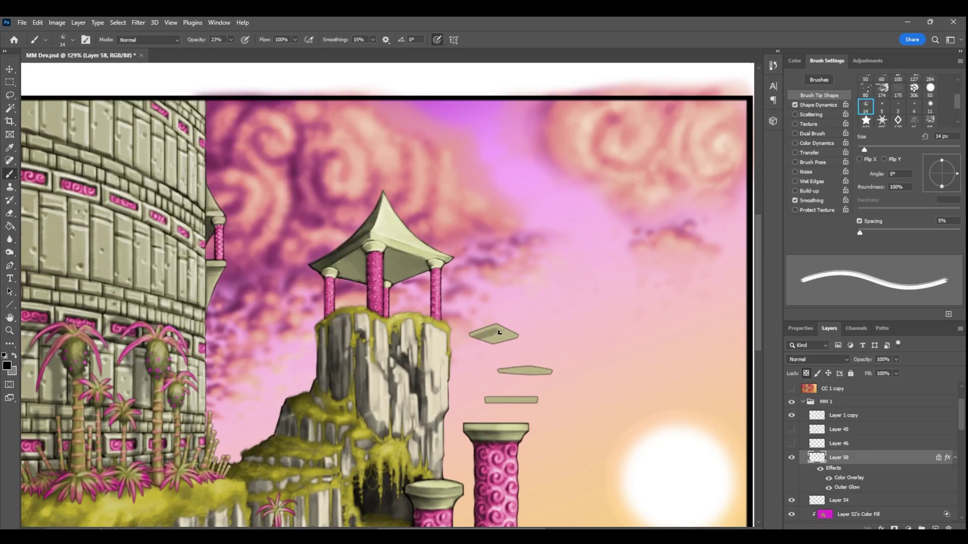
Shade the three floating slabs in black with a 14 px brush at 23% opacity and erase small notches in their edges.
drag(529, 366, 505, 402)
key(e)
drag(496, 322, 497, 326)
key(b)
key(x)
Highlight the floating slabs' surfaces and edges in white with a smaller brush.
click(6, 366)
click(671, 347)
click(902, 341)
key([)
key([)
key([)
key(z)
mouse_move(510, 346)
mouse_down()
mouse_move(494, 349)
mouse_move(541, 328)
mouse_up()
Paint jagged gray crystal silhouettes beneath the three floating slabs on new Layer 59 with a 5 px brush at 100% opacity.
click(935, 528)
click(7, 366)
click(671, 403)
click(899, 341)
key(b)
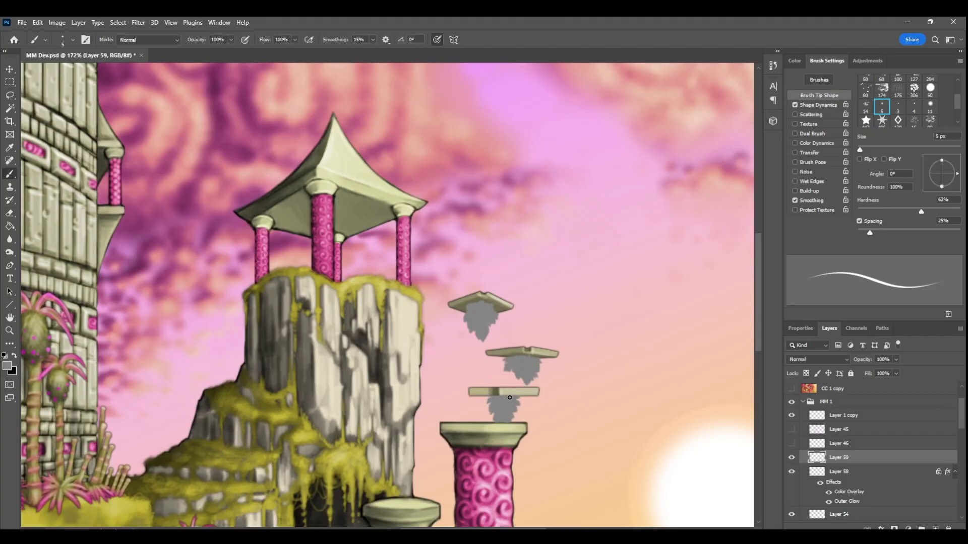
Lock Layer 59's transparent pixels and paint white facet highlights on the uppermost crystal at reduced opacity.
click(10, 331)
click(641, 441)
click(806, 373)
click(7, 366)
click(670, 347)
click(896, 341)
drag(231, 40, 219, 52)
drag(449, 292, 443, 314)
Add a Color Overlay in purple #da64e1 with Overlay blend mode to the crystals on Layer 59.
double_click(897, 458)
click(35, 208)
click(243, 108)
click(810, 370)
drag(704, 382, 718, 328)
click(898, 342)
Add a pink-purple Outer Glow to the crystals with a size of 7 px and a range of 63%.
click(33, 247)
click(165, 144)
click(809, 368)
click(898, 343)
drag(178, 207, 180, 207)
mouse_move(205, 256)
mouse_down()
mouse_move(186, 256)
mouse_move(207, 256)
mouse_up()
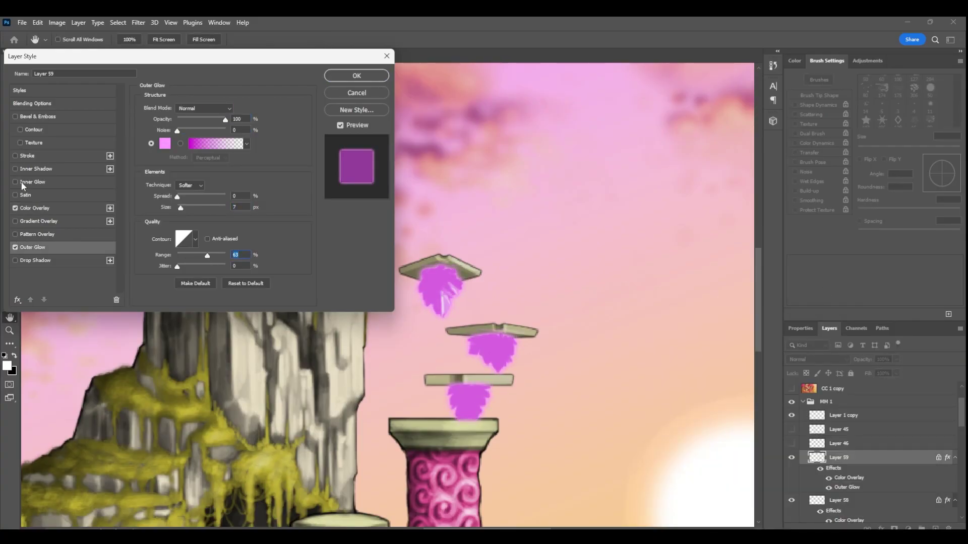
Enable an Inner Glow on the crystals and check the overlay color without changing it.
click(15, 182)
click(33, 182)
click(35, 208)
click(242, 108)
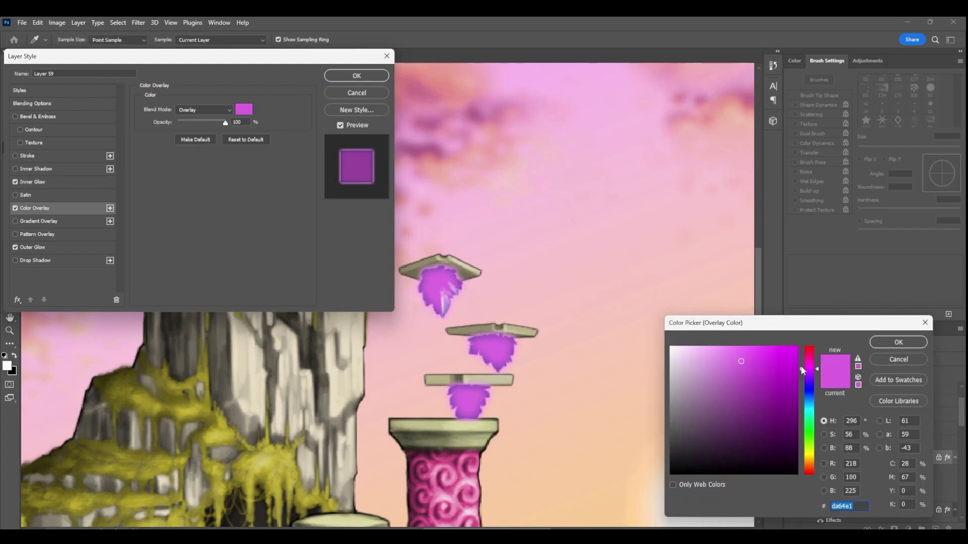
click(898, 359)
Shift the crystals' Outer Glow color to a more violet hue and apply the layer style.
click(53, 247)
click(165, 144)
click(810, 375)
click(898, 342)
click(356, 75)
Paint the three crystals' facets in black and white with a 5 px brush at 34% opacity, then unlock Layer 59 for erasing edges.
scroll(26, 178, down, 2)
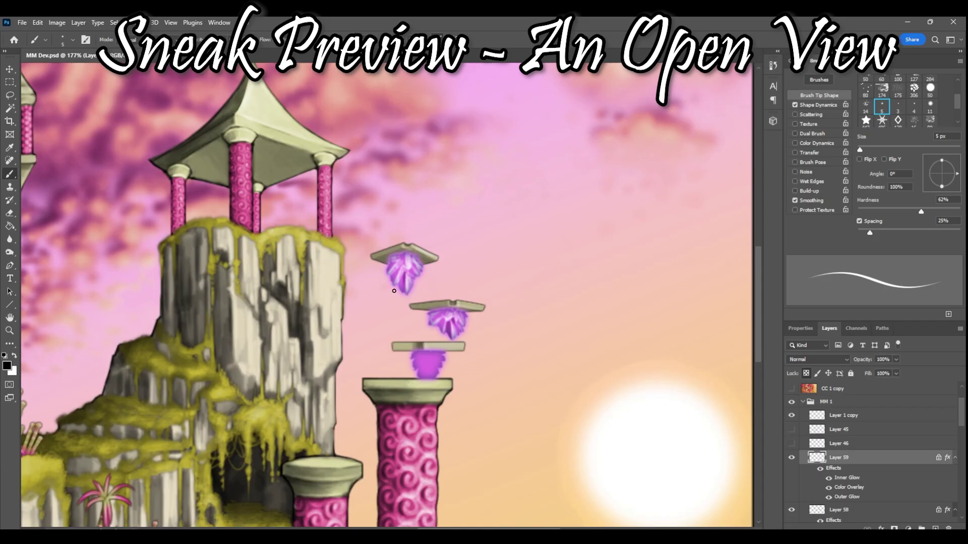
key(ctrl+space)
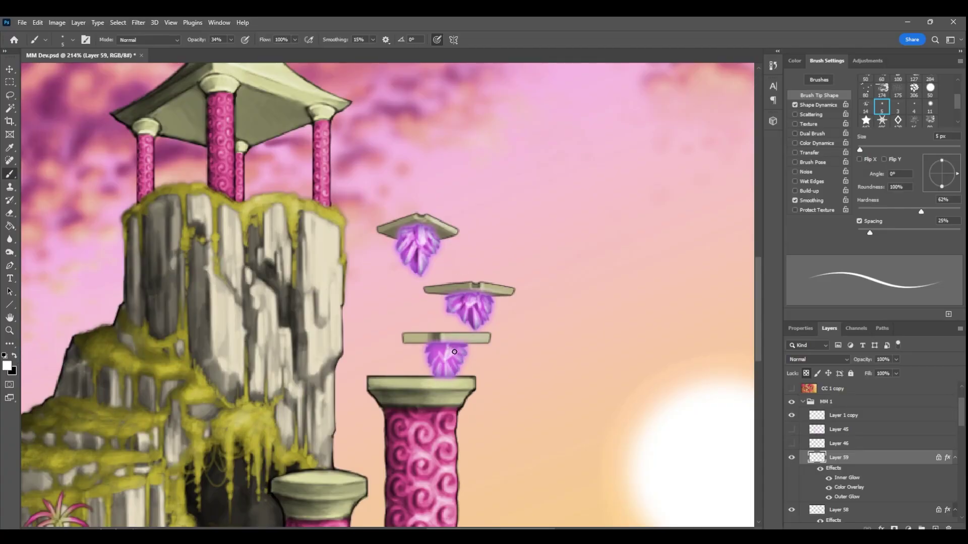
key(/)
key(e)
Paint two small gray diamond slabs between the tower and the pavilion on Layer 58 with a 5 px brush at 100% opacity.
scroll(469, 375, down, 7)
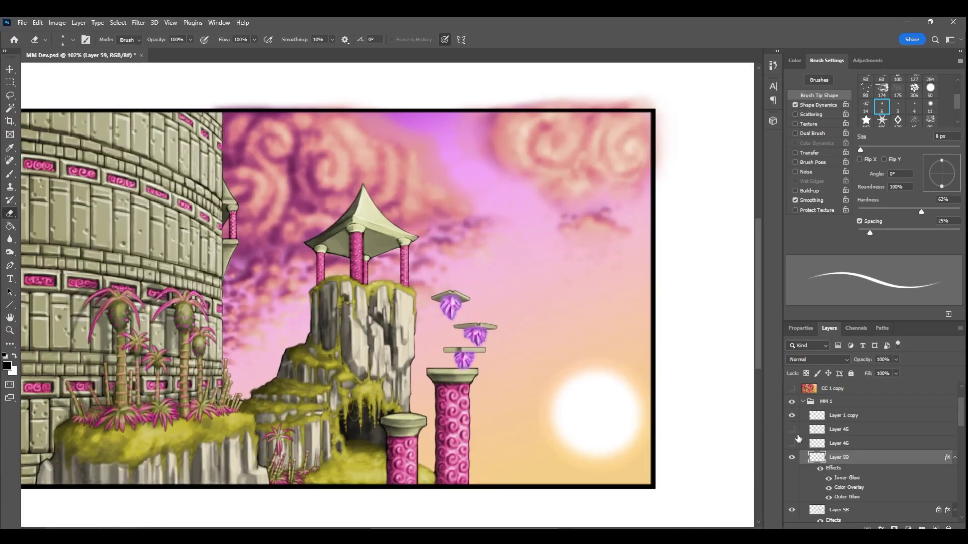
scroll(542, 283, up, 4)
click(837, 512)
click(7, 366)
click(654, 385)
click(908, 335)
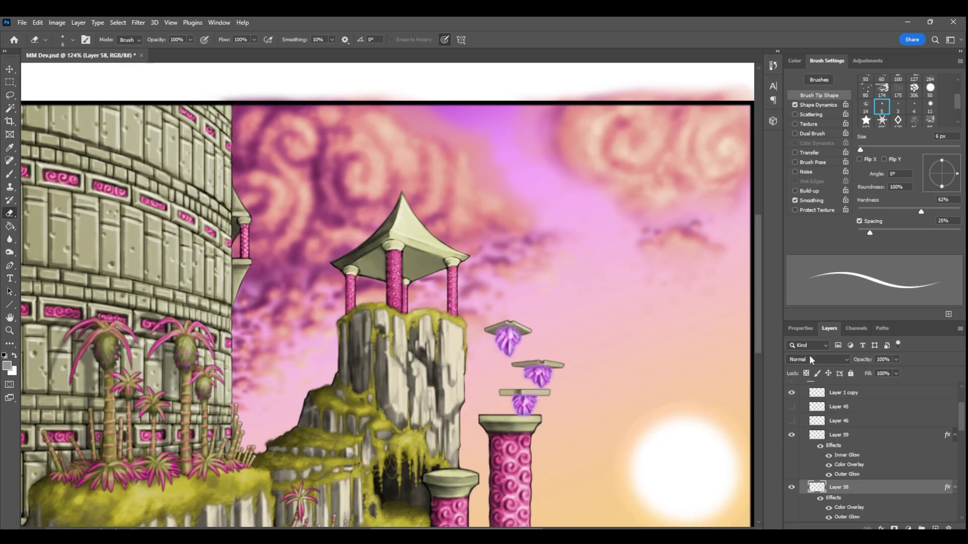
key(b)
key(0)
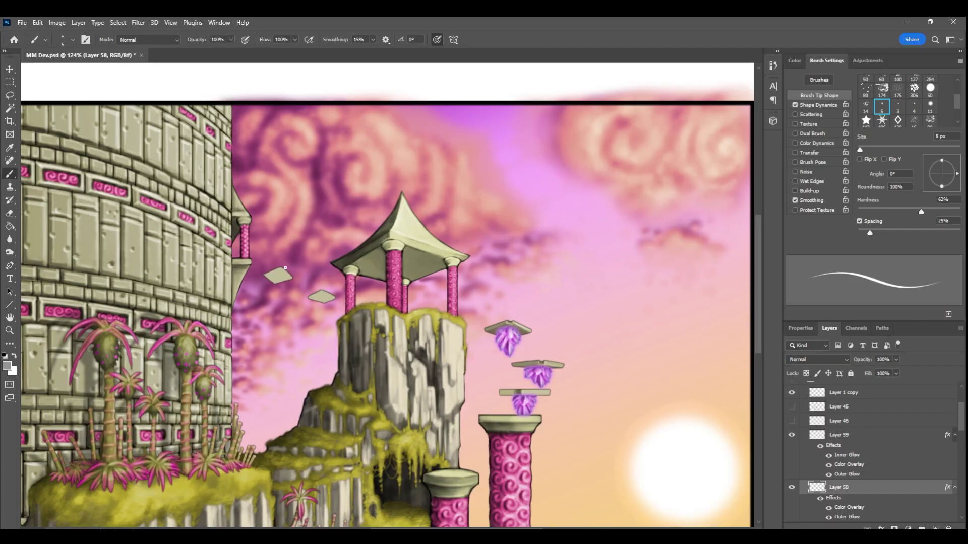
key(e)
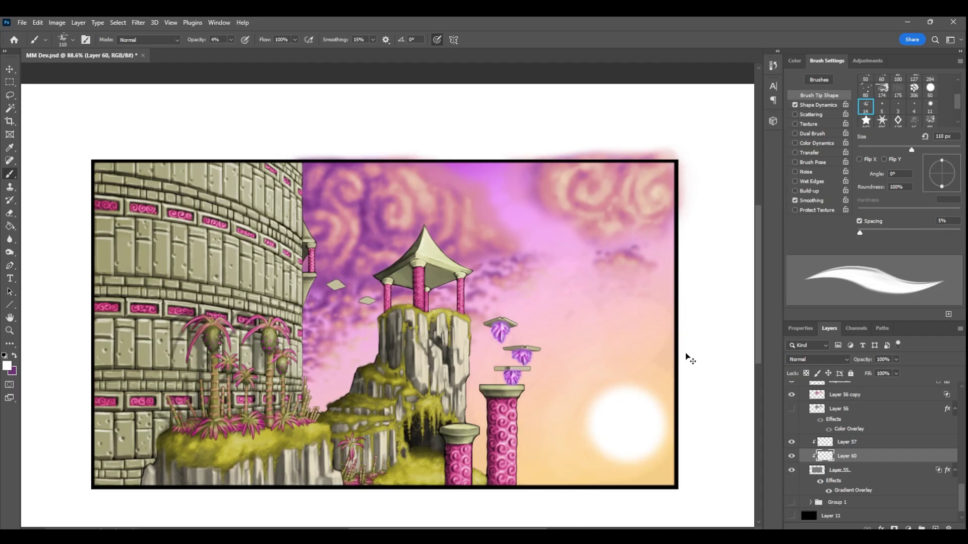
Paint faint white texture into the sky on clipped Layer 60 with a 110 px brush at 1% opacity.
key(0)
key(1)
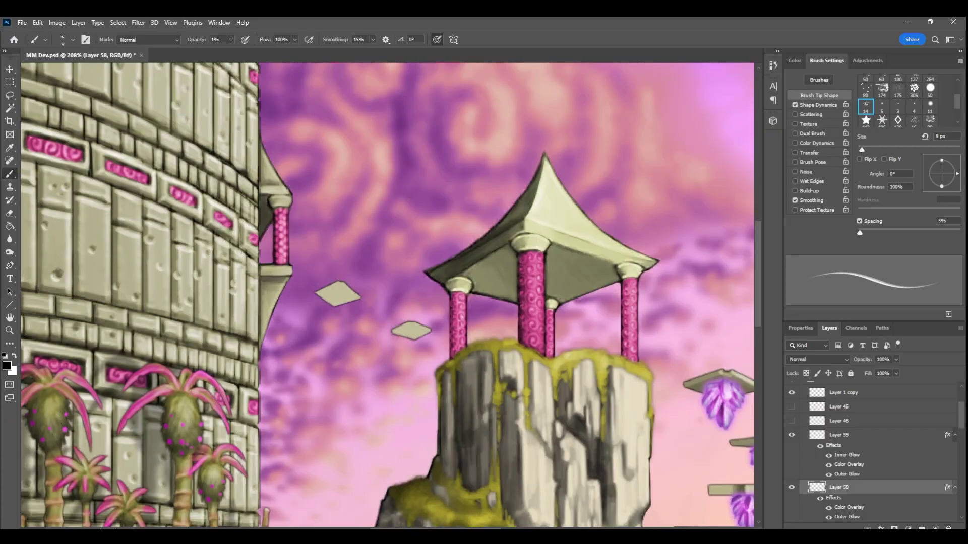
Shade the two small slabs near the tower in black with a 9 px brush at 17% opacity, keeping Layer 58's transparent pixels locked.
drag(231, 40, 239, 52)
key(/)
mouse_move(324, 293)
mouse_down()
mouse_move(341, 286)
mouse_move(333, 303)
mouse_move(360, 301)
mouse_move(316, 296)
mouse_up()
key(e)
key(b)
drag(395, 332, 426, 334)
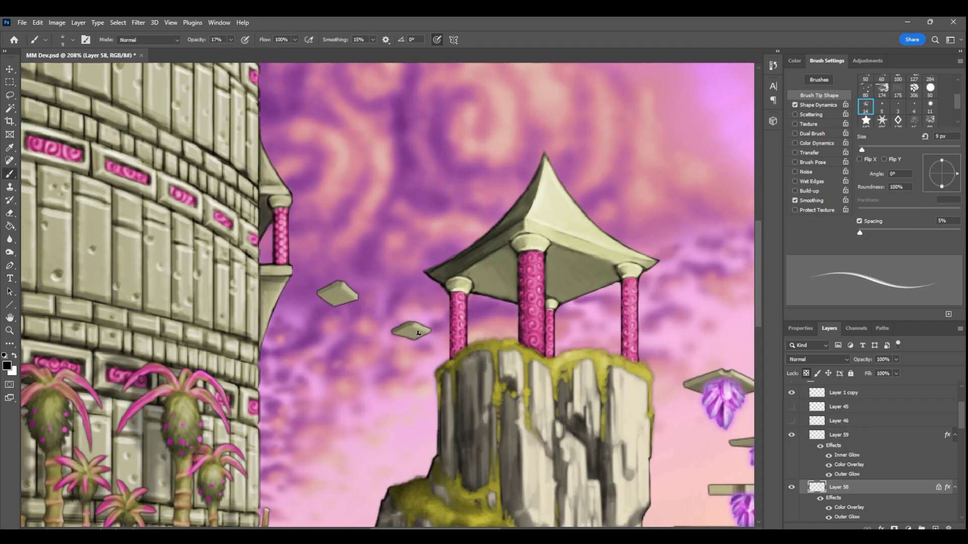
Paint purple crystals under the two small slabs on Layer 59 with a 4 px brush, detailing them with a 3 px brush at 47% opacity.
click(849, 435)
click(914, 106)
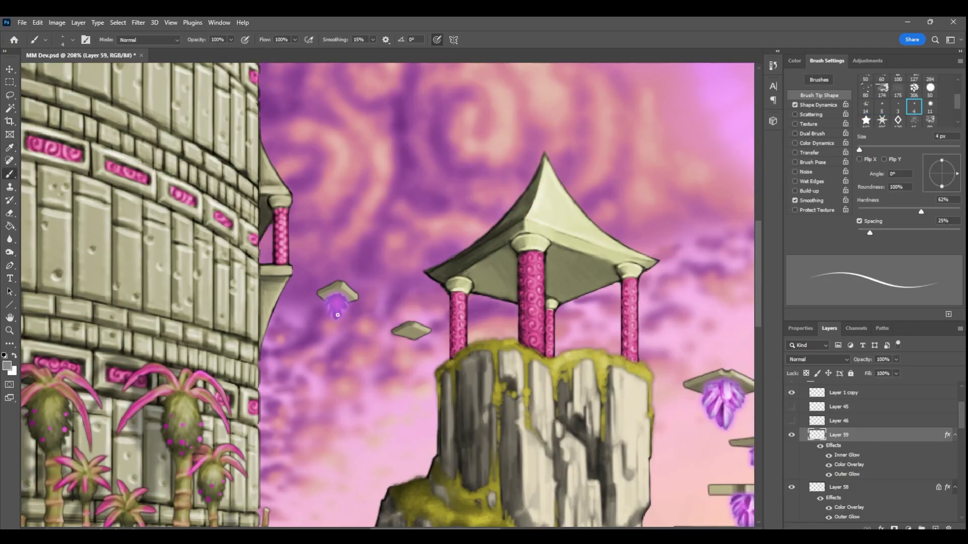
key(comma)
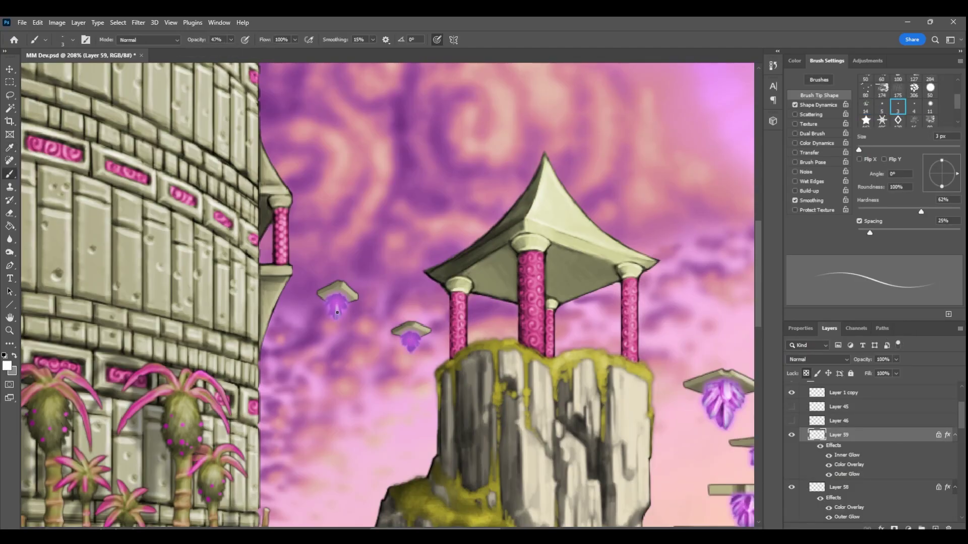
key(x)
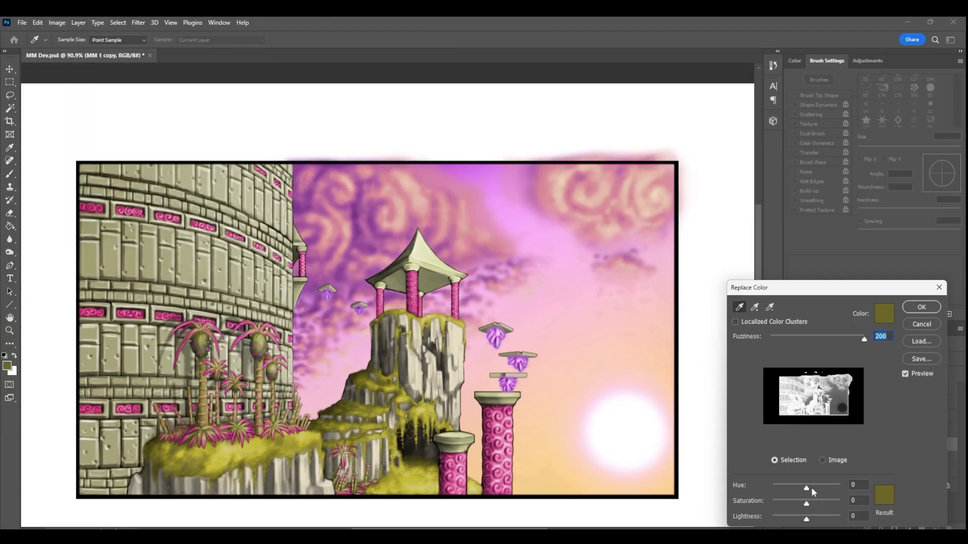
Lower the hue and raise the saturation of the merged MM 1 copy with Replace Color, then soften distant details using a 37 px Blur brush.
drag(806, 488, 803, 489)
drag(806, 504, 815, 504)
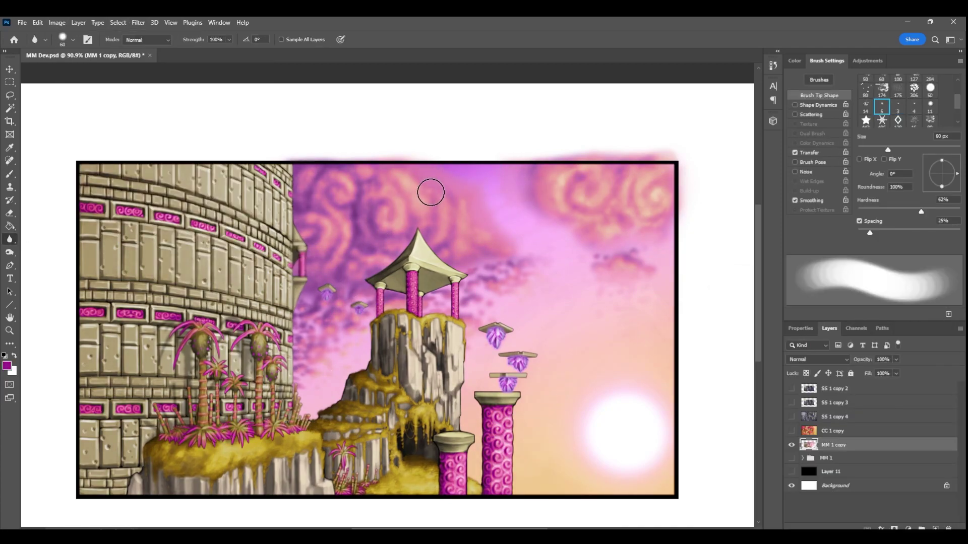
key(bracketleft)
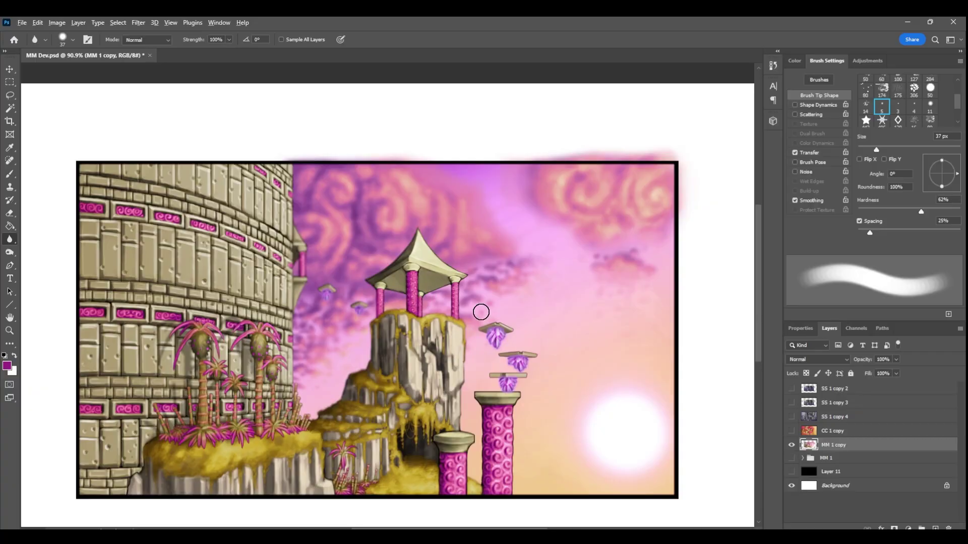